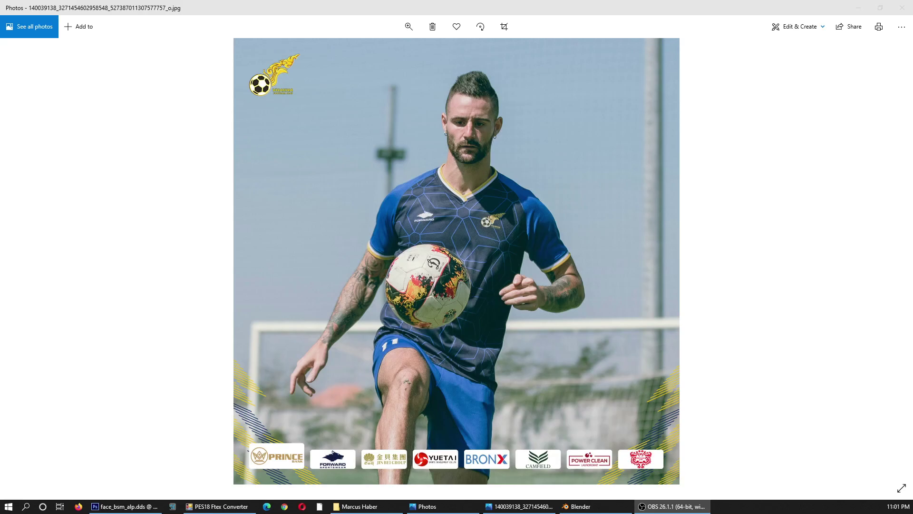
Browse the player's reference photos in Windows Photos, stopping on the teal-background kit shot.
left_click(439, 142)
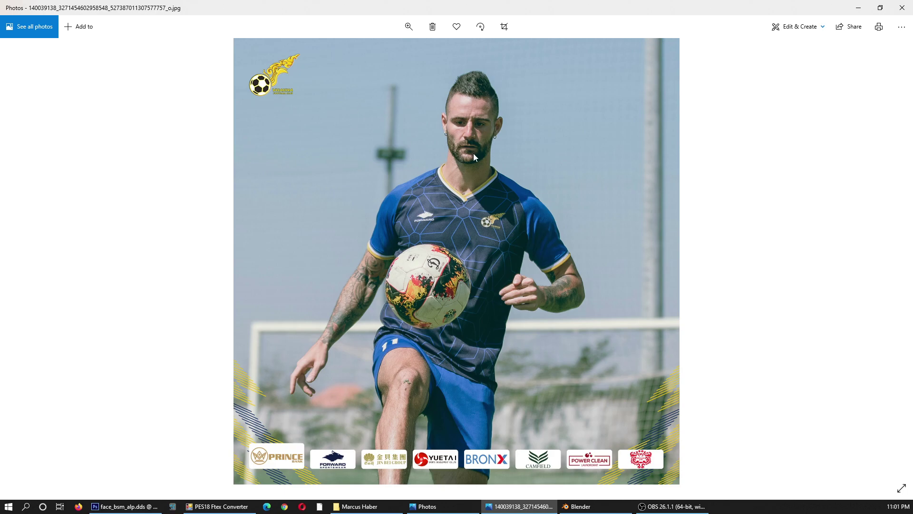
scroll(473, 153, "up", 3)
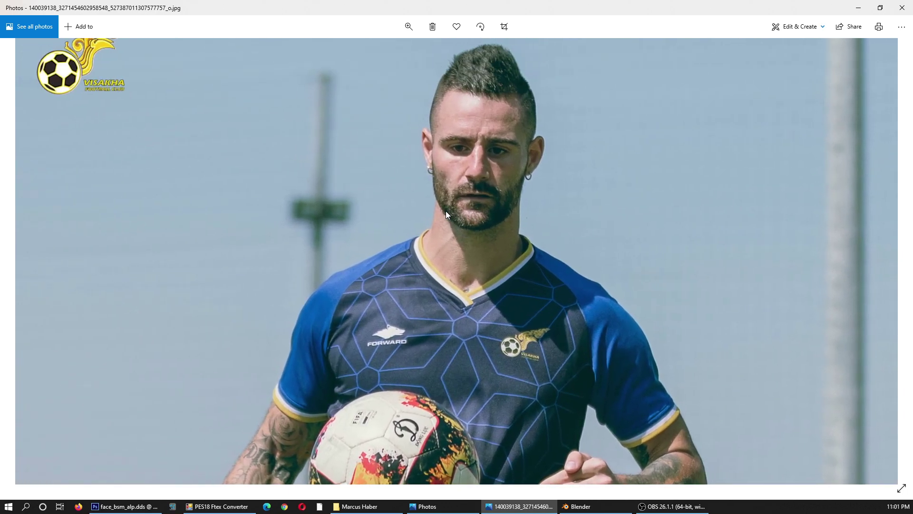
scroll(447, 211, "down", 3)
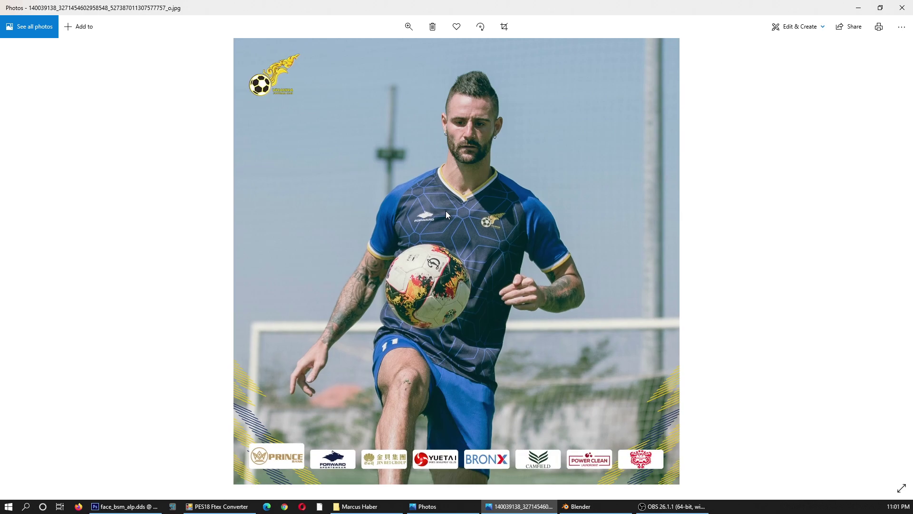
key("Right")
key("Right")
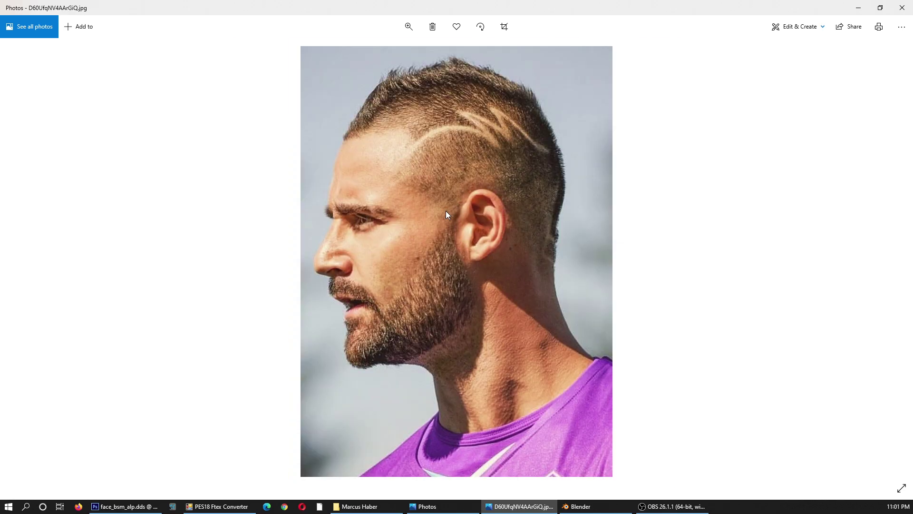
key("Right")
key("Right")
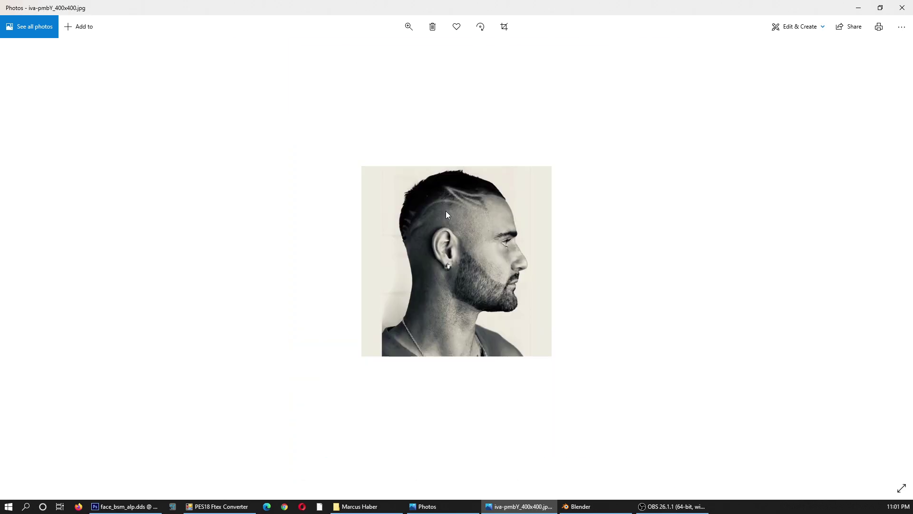
key("Right")
key("Right")
key("Right")
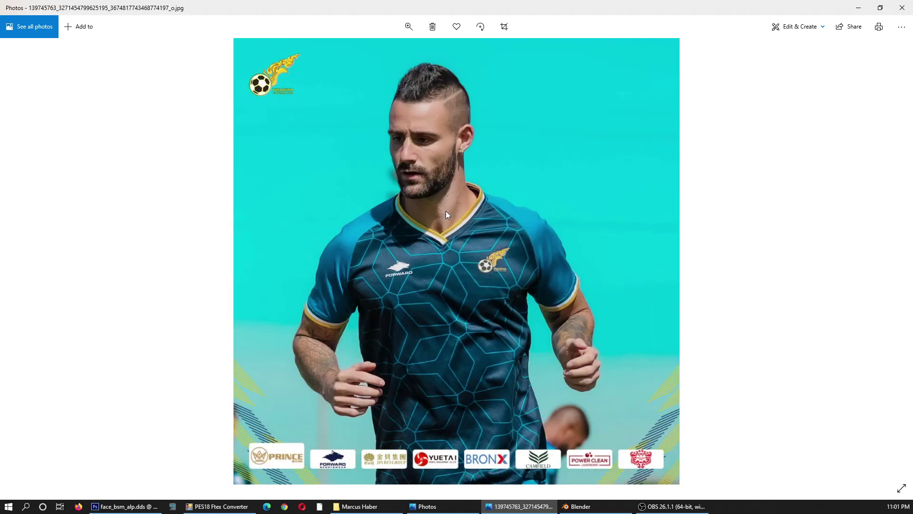
scroll(444, 113, "up", 3)
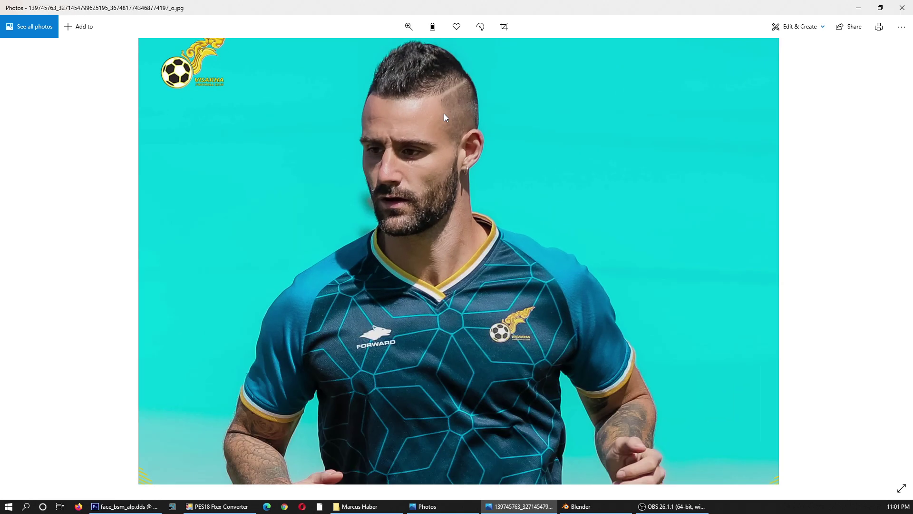
scroll(381, 208, "down", 3)
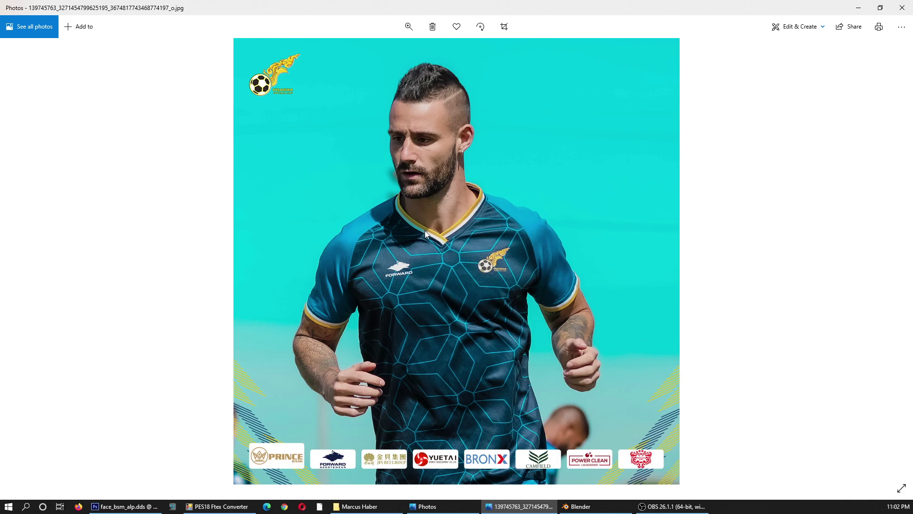
left_click(578, 506)
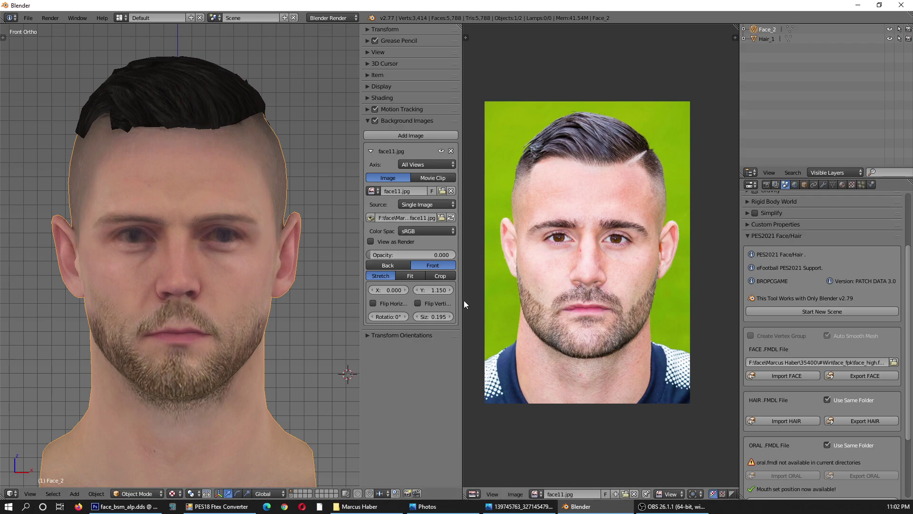
Widen the 3D viewport and show the face_bsm_alp.dds texture in the image editor.
left_click_drag(464, 301, 543, 301)
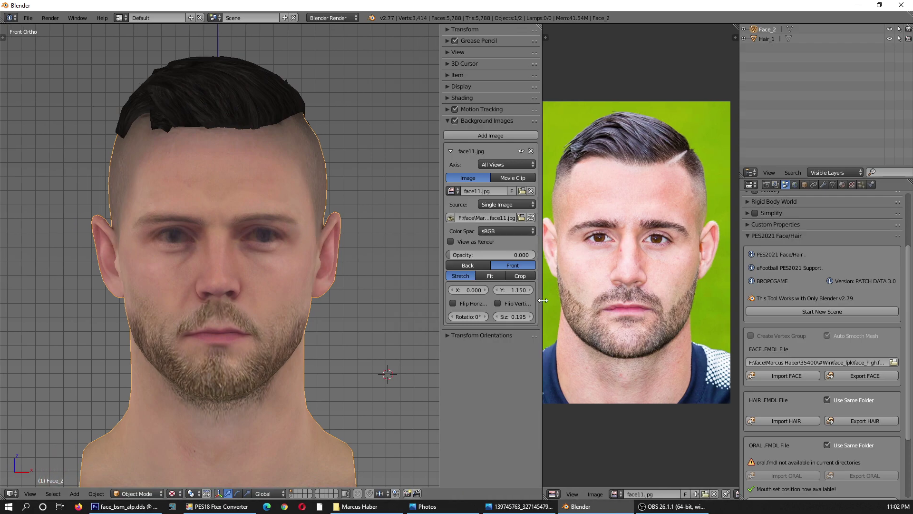
left_click(616, 494)
left_click(636, 416)
scroll(612, 269, "up", 1)
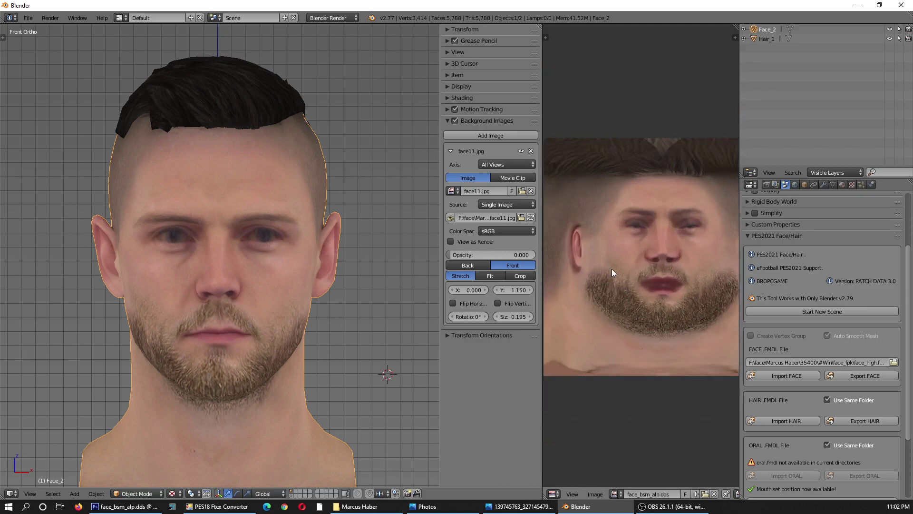
scroll(227, 246, "down", 2)
scroll(205, 261, "up", 4)
scroll(184, 277, "down", 3)
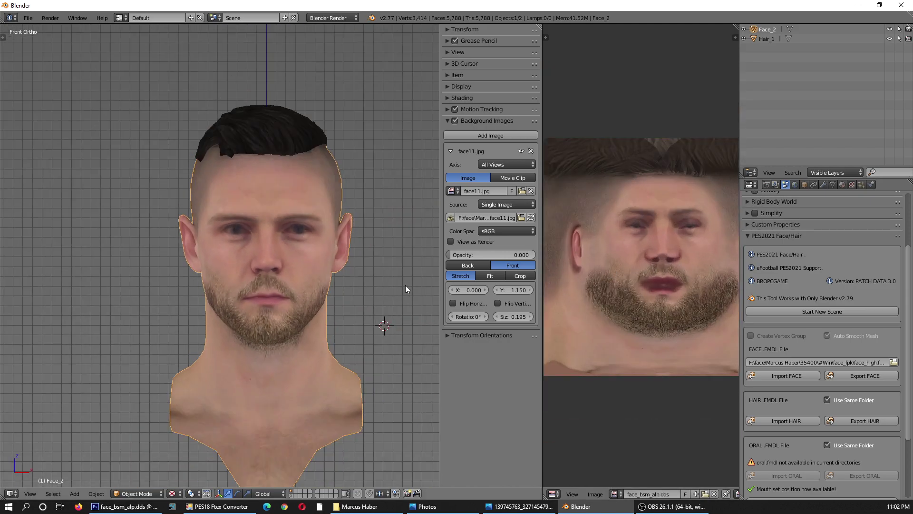
Fade the face11.jpg front reference photo in behind the head at 0.328 opacity.
mouse_move(451, 258)
left_mouse_down()
mouse_move(510, 261)
mouse_move(479, 260)
left_mouse_up()
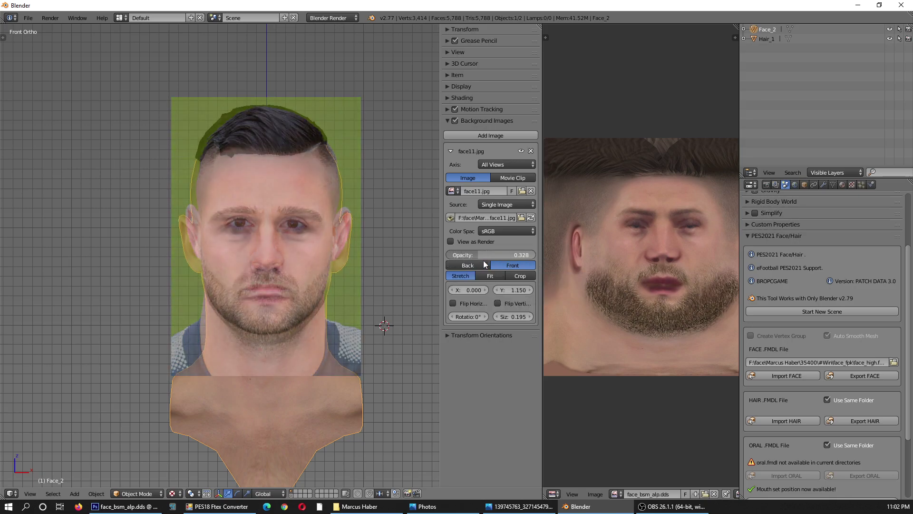
scroll(318, 235, "up", 2)
left_click(28, 18)
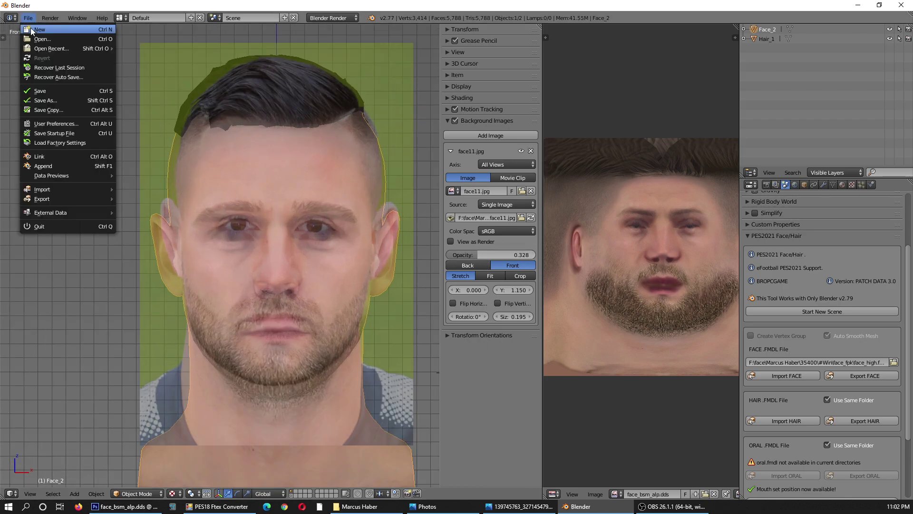
Save the scene as untitled.blend in the player's folder under F:\face.
left_click(36, 94)
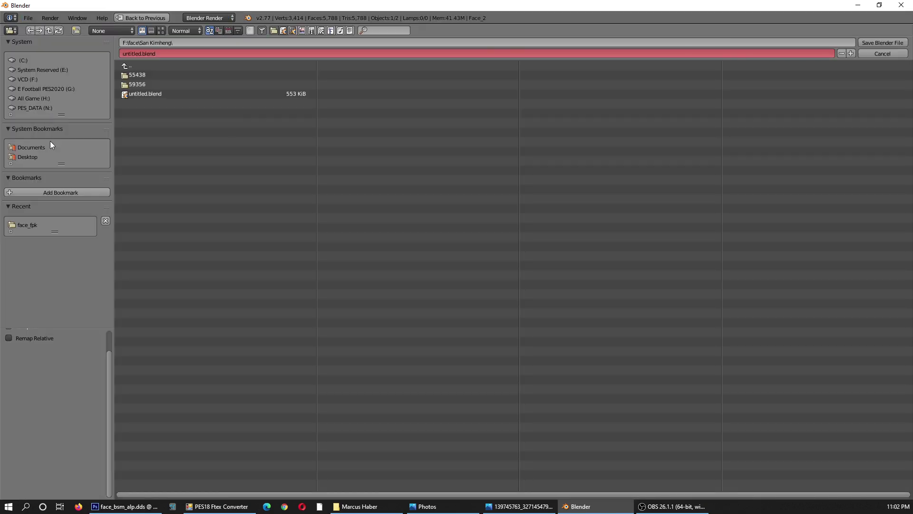
left_click(32, 80)
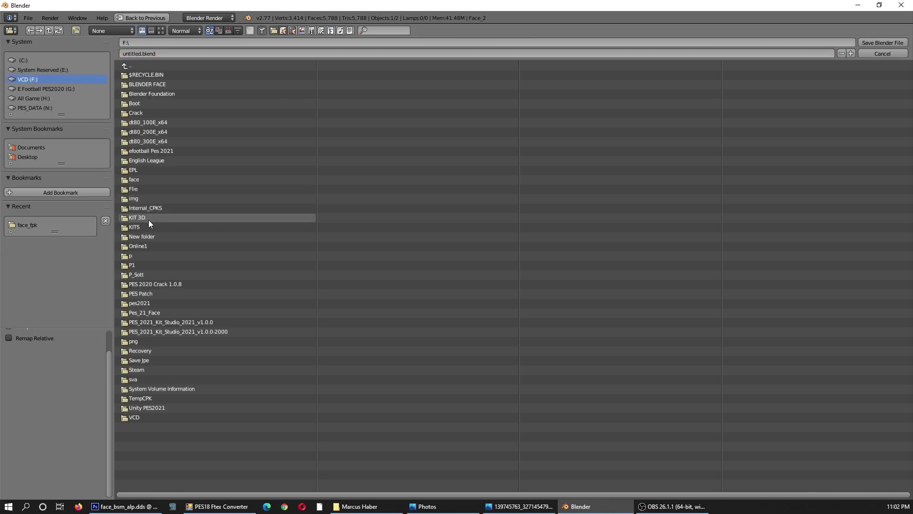
left_click(140, 180)
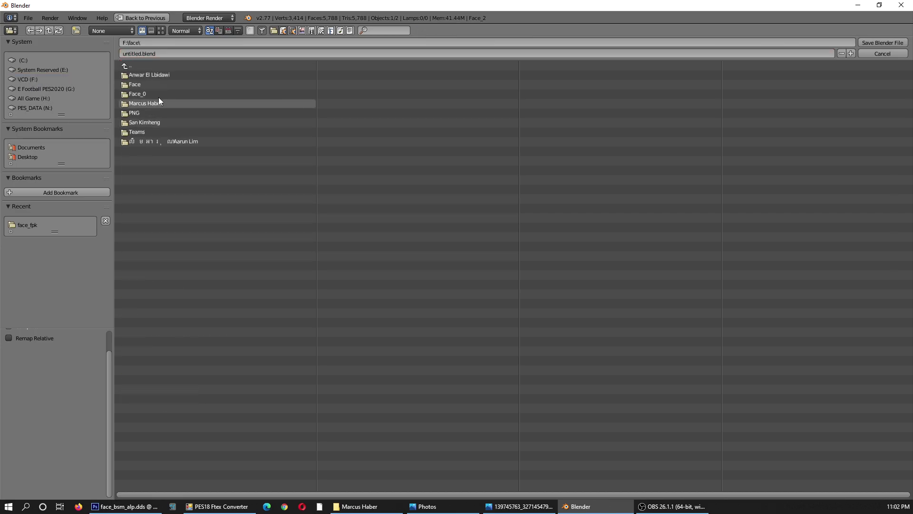
left_click(156, 102)
left_click(859, 44)
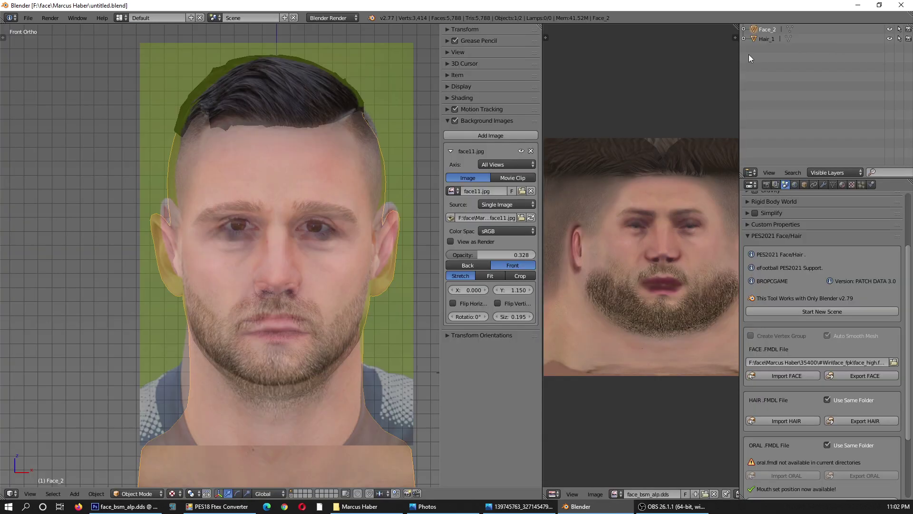
scroll(246, 267, "up", 2)
Switch the face mesh to vertex editing and select the linked face region with Ctrl+L.
scroll(251, 130, "down", 1)
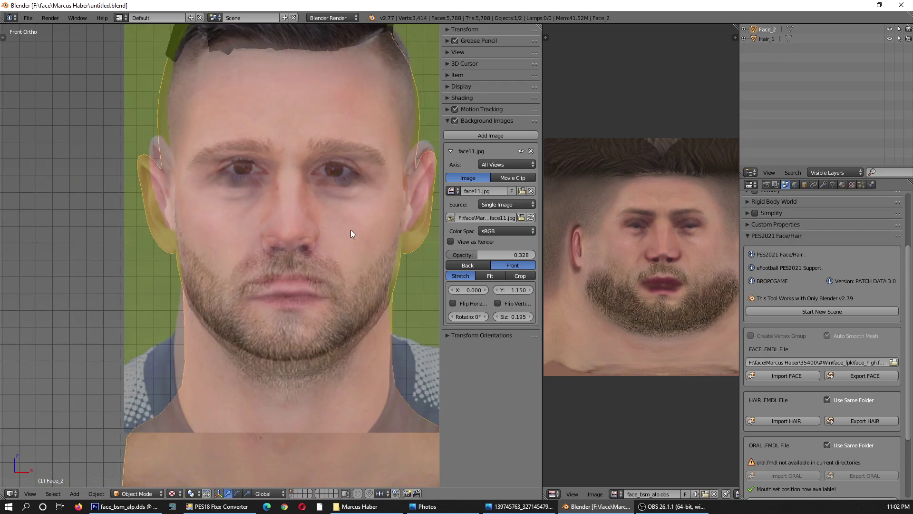
left_click(789, 27)
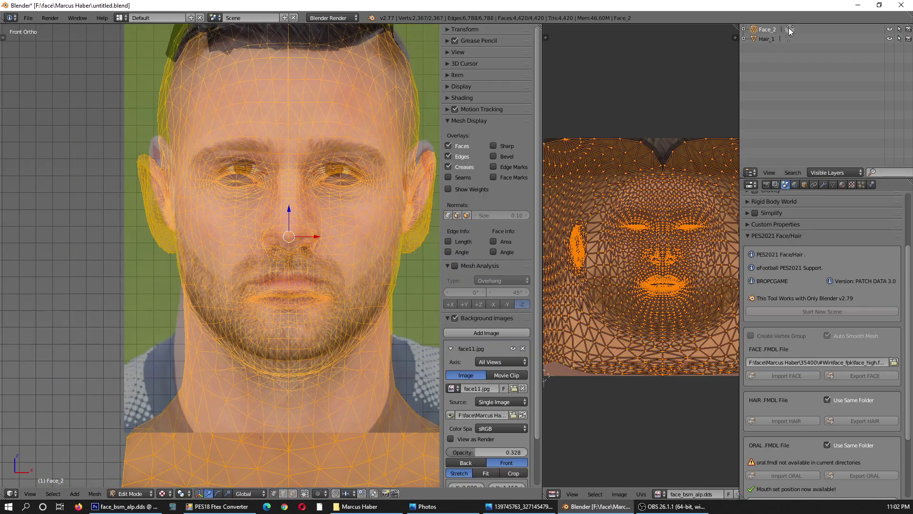
scroll(437, 193, "up", 2)
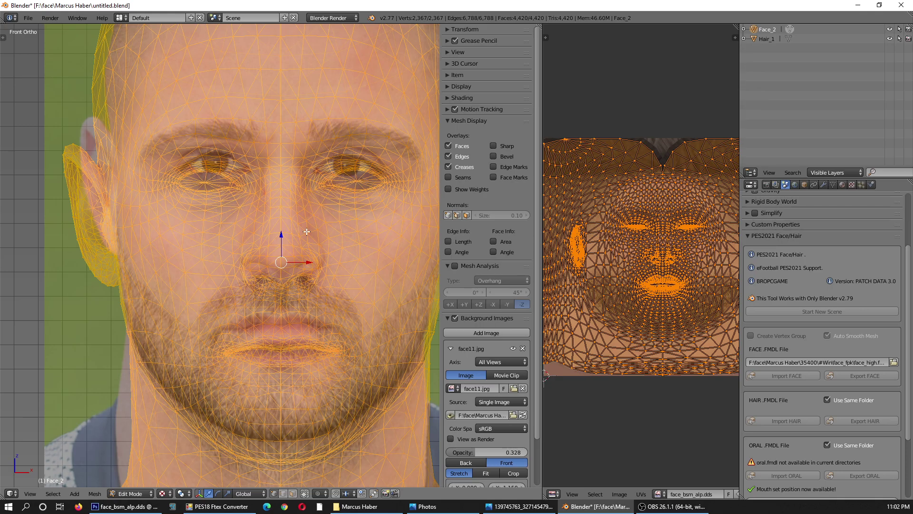
right_click(291, 238)
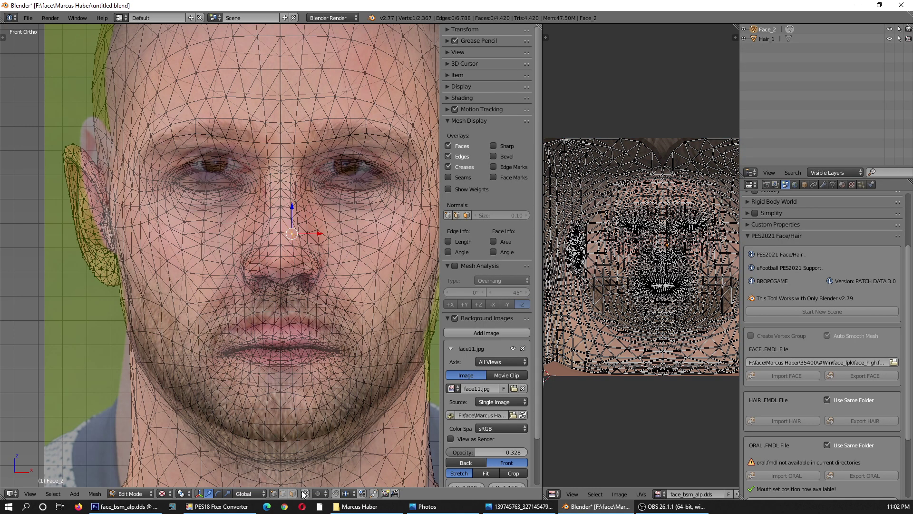
right_click(281, 256)
middle_click_drag(642, 257, 654, 250)
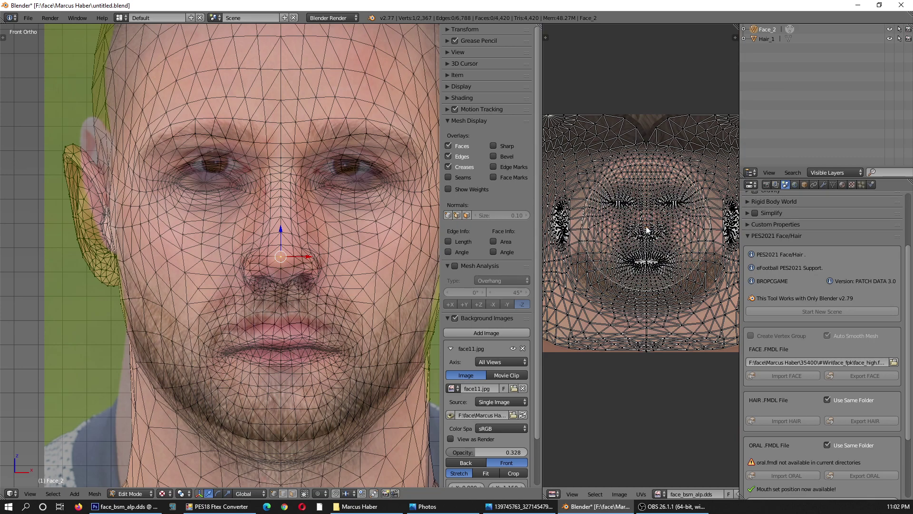
key("ctrl+l")
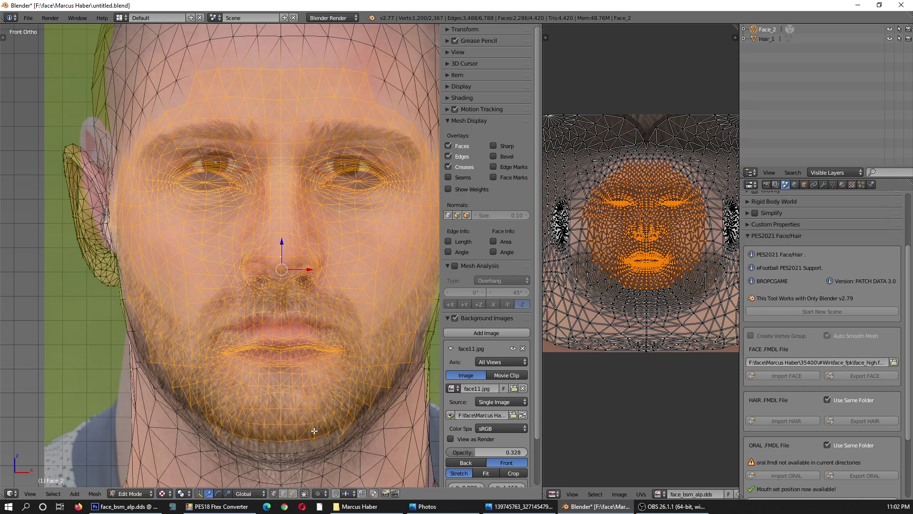
key("ctrl+z")
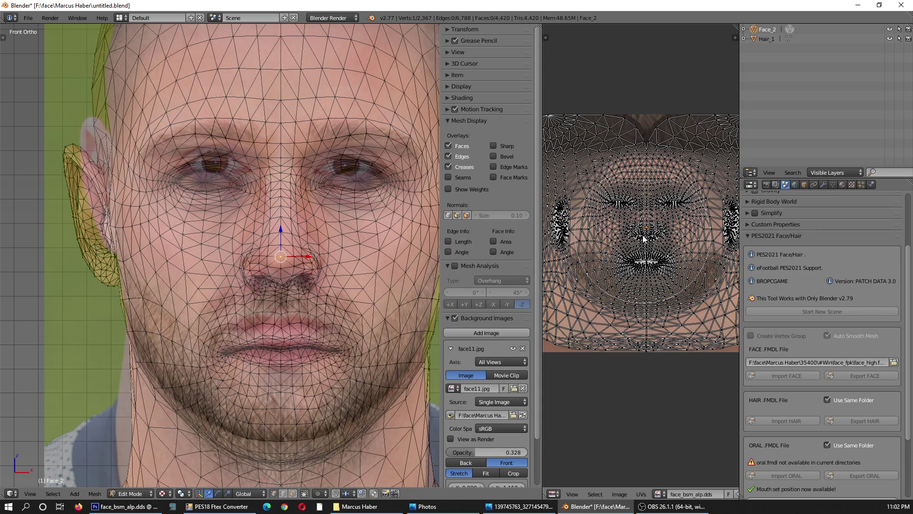
key("ctrl+l")
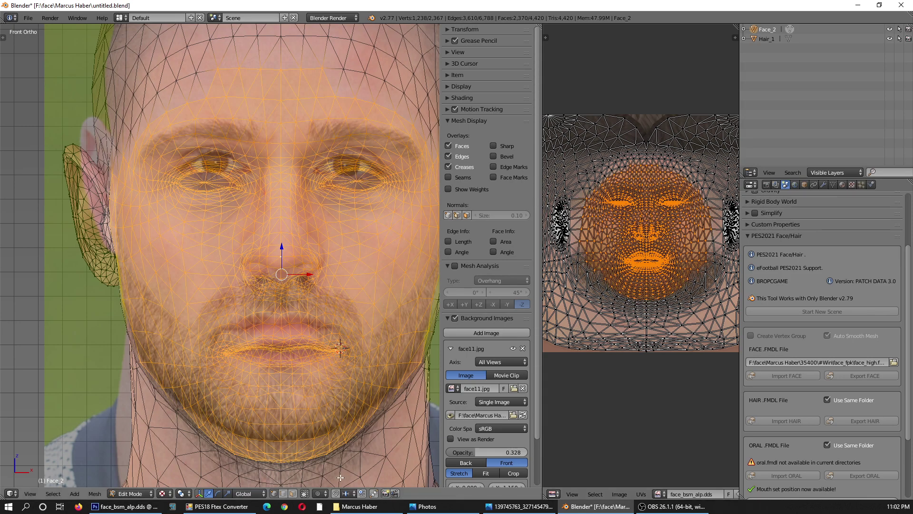
Turn on proportional editing and grab-move the selected face region.
left_click(324, 493)
left_click(334, 472)
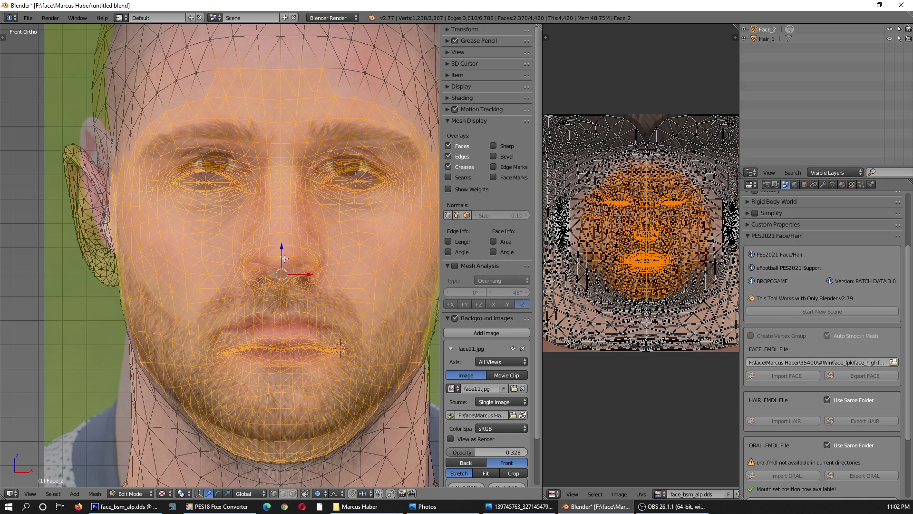
key("g")
scroll(282, 242, "up", 12)
scroll(281, 241, "up", 14)
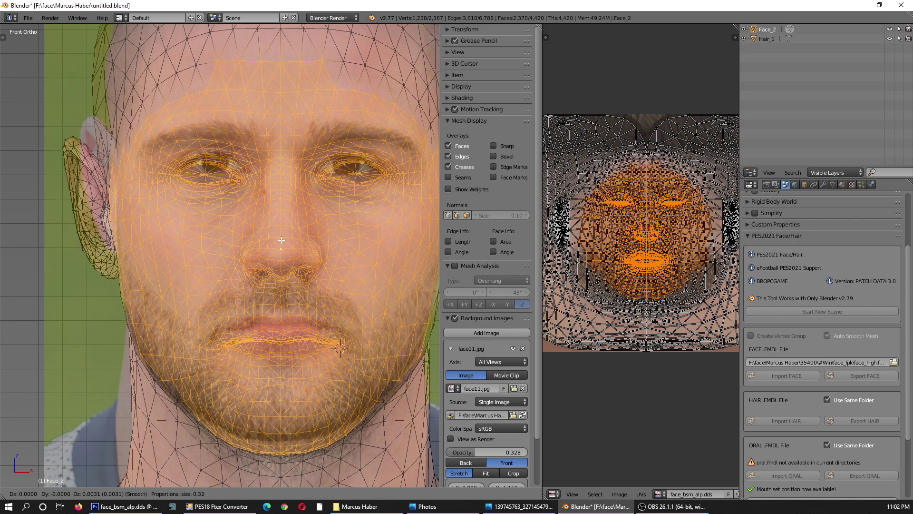
left_click(282, 240)
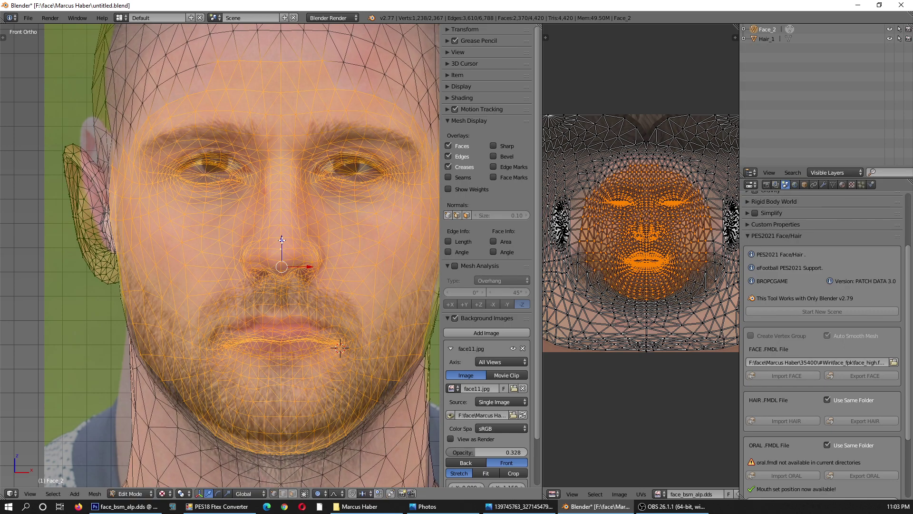
Drag the eye and mouth area down slightly to match the reference photo.
mouse_move(282, 246)
left_mouse_down()
mouse_move(282, 253)
mouse_move(281, 230)
left_mouse_up()
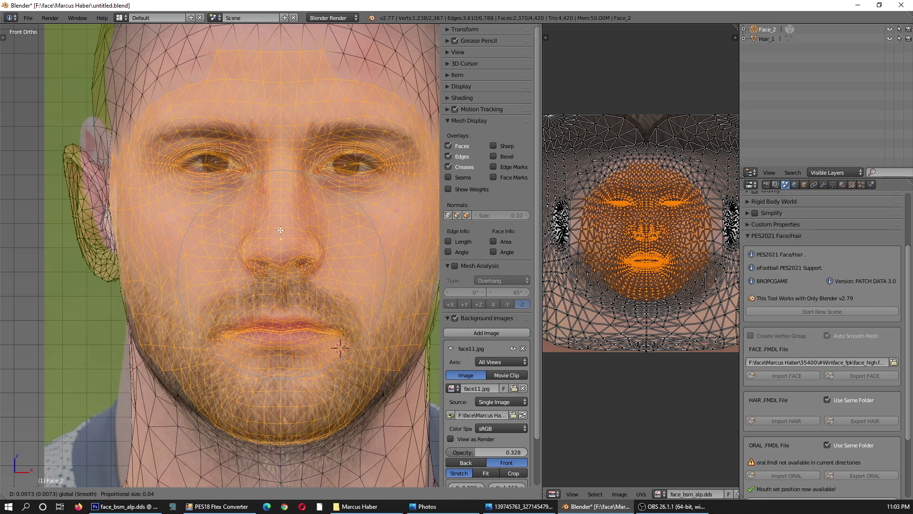
left_click_drag(281, 230, 280, 227)
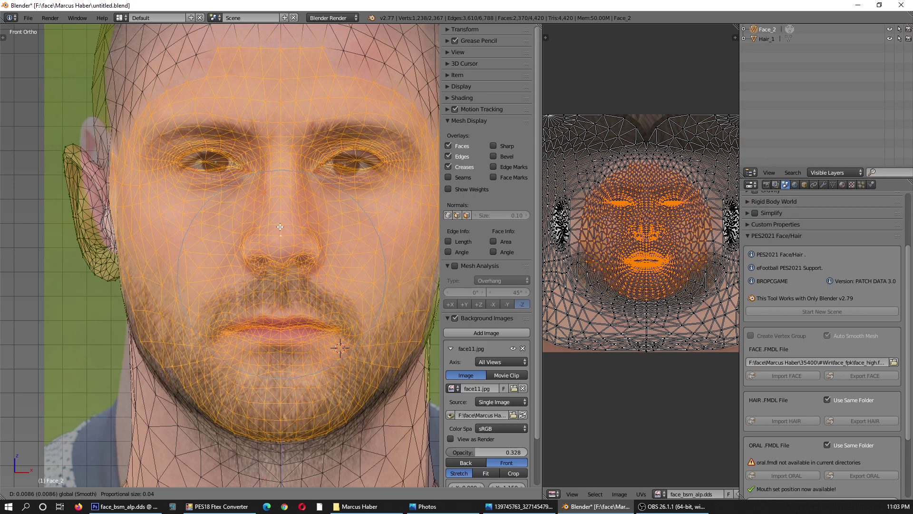
left_click_drag(281, 227, 280, 228)
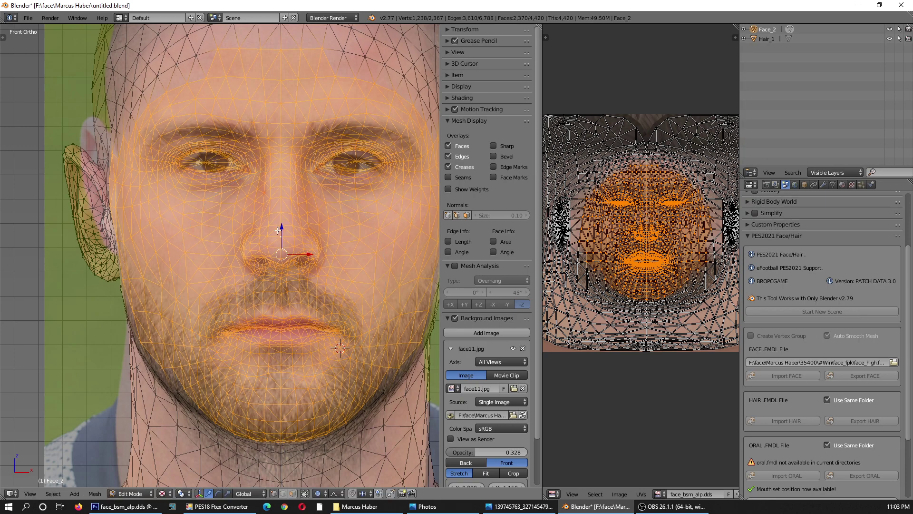
scroll(241, 282, "down", 1)
scroll(241, 266, "down", 1)
scroll(241, 250, "down", 1)
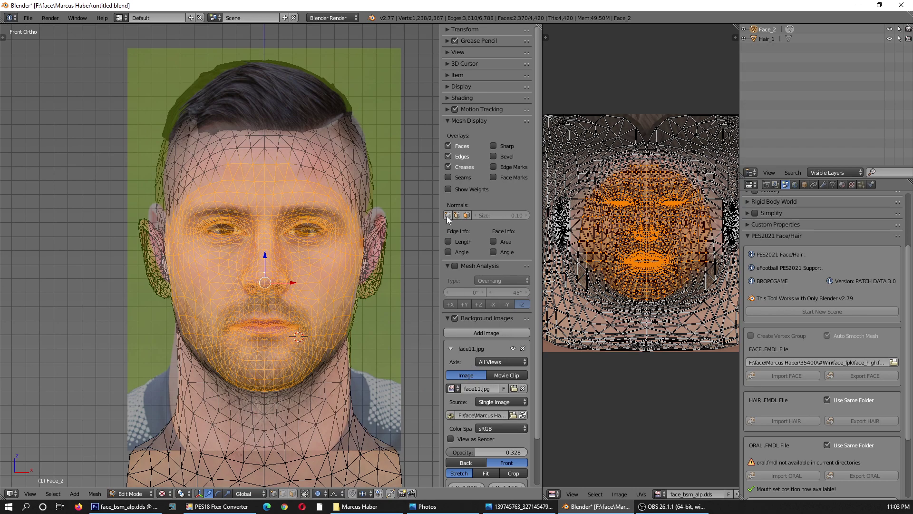
left_click(452, 122)
Collapse the Mesh Display and Analysis panels and adjust the background photo's opacity.
left_click(444, 133)
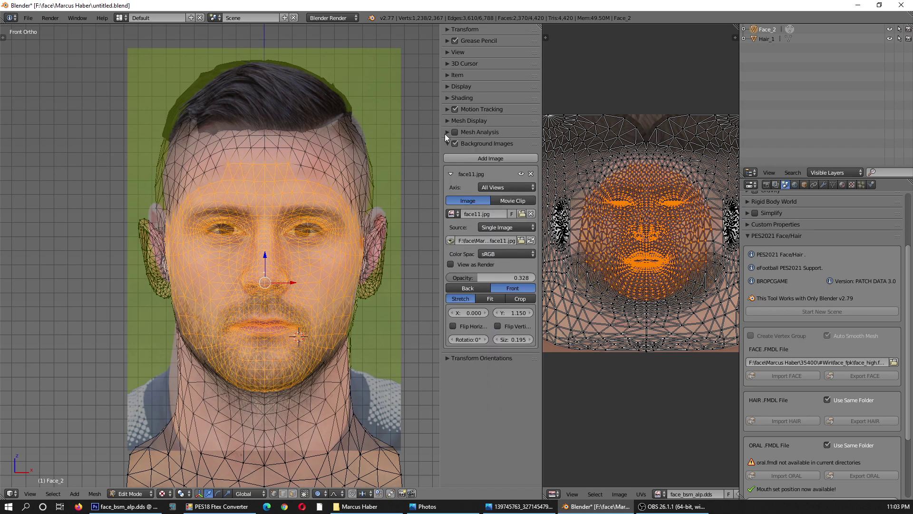
mouse_move(455, 276)
left_mouse_down()
mouse_move(442, 279)
mouse_move(537, 278)
mouse_move(455, 279)
mouse_move(524, 280)
mouse_move(473, 283)
mouse_move(500, 281)
left_mouse_up()
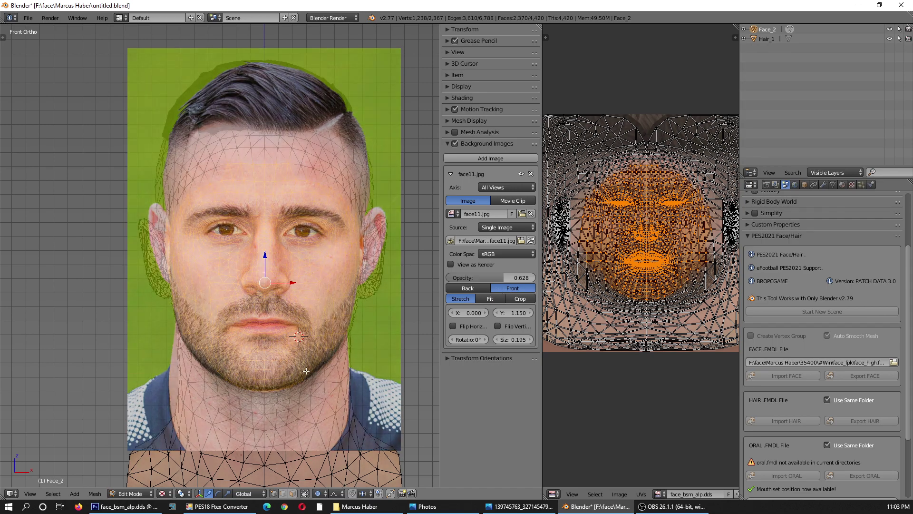
scroll(314, 229, "down", 2)
scroll(310, 258, "up", 4)
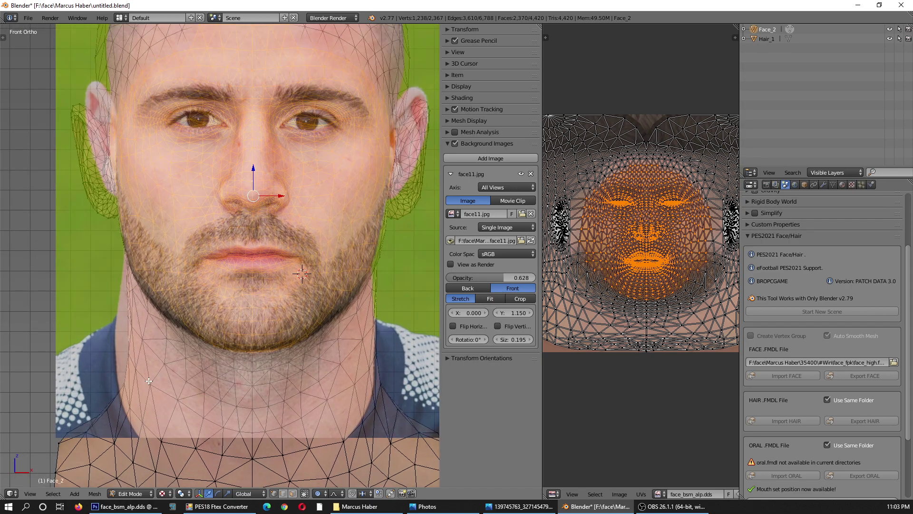
Move two jaw-edge vertices horizontally along X to match the photo's jawline.
right_click(388, 259)
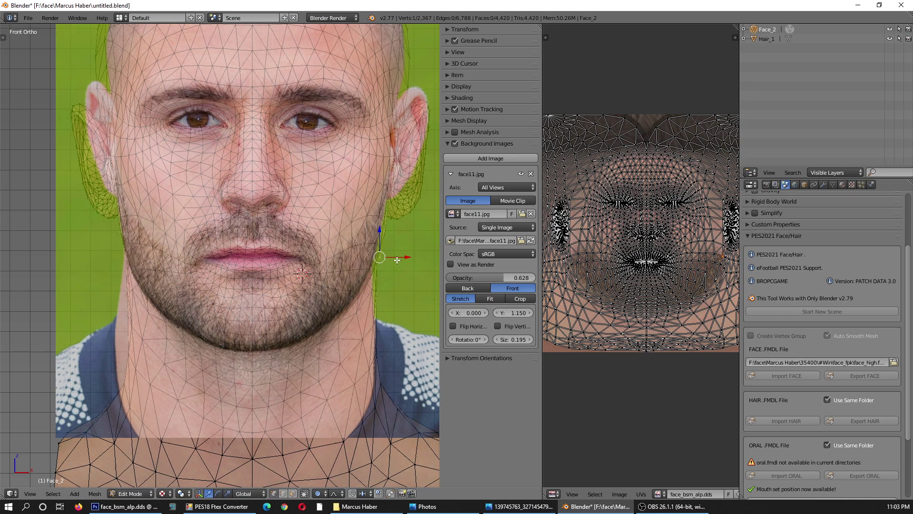
right_click(386, 354, "shift")
key("g")
key("x")
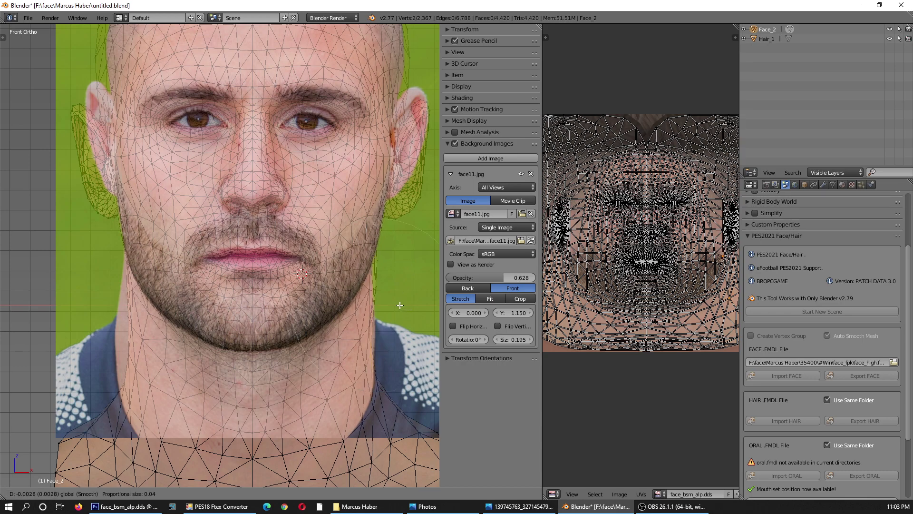
left_click(400, 305)
Circle-select the right jaw edge, shift it along X, then deselect all.
key("c")
scroll(404, 258, "up", 3)
left_click_drag(401, 238, 400, 351)
key("Escape")
key("g")
key("x")
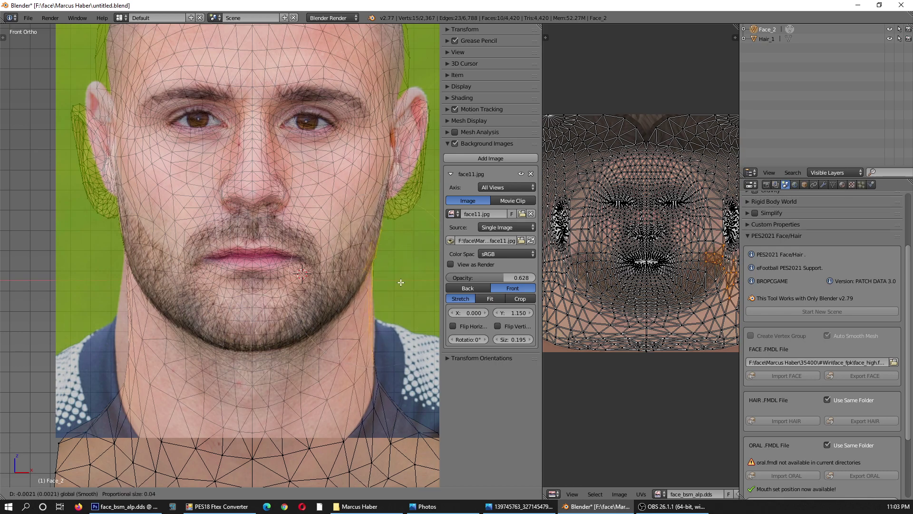
left_click(402, 283)
key("a")
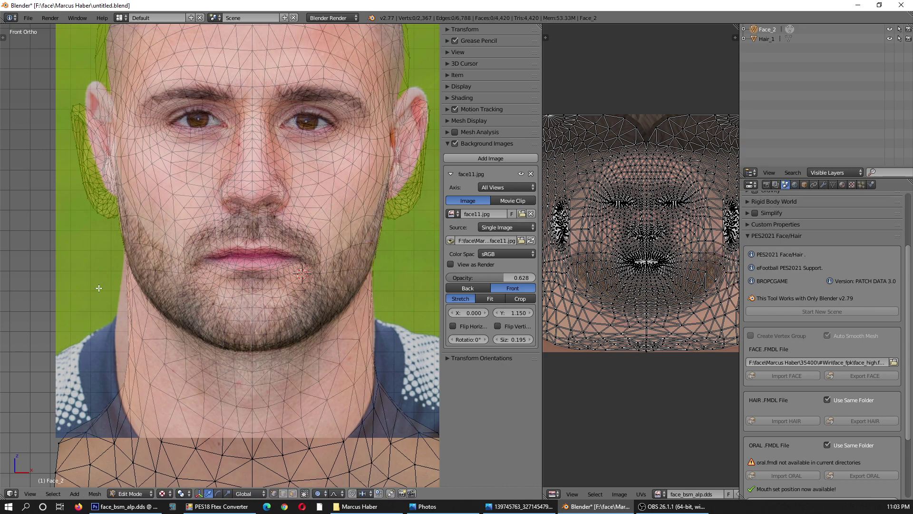
Lower the reference photo to 0.506 opacity and circle-select vertices around the left eye.
key("c")
scroll(380, 223, "down", 3)
scroll(309, 191, "down", 1)
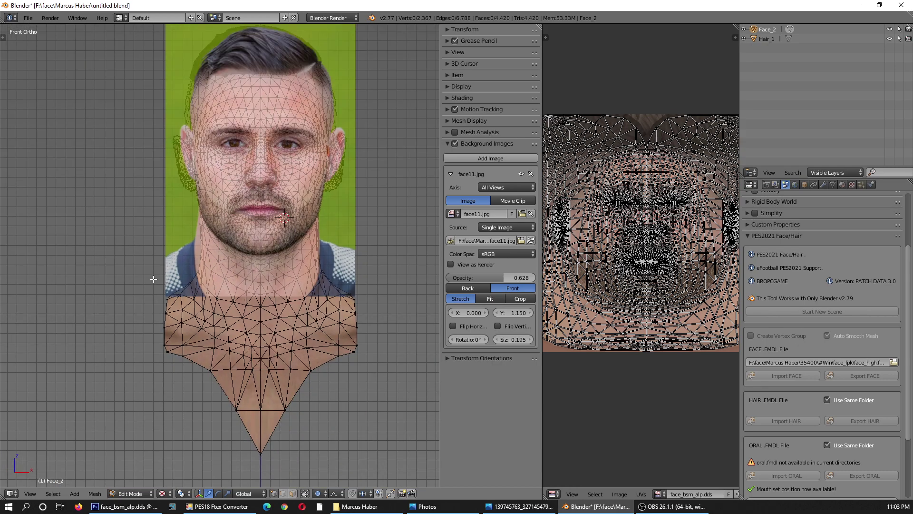
scroll(245, 164, "up", 2)
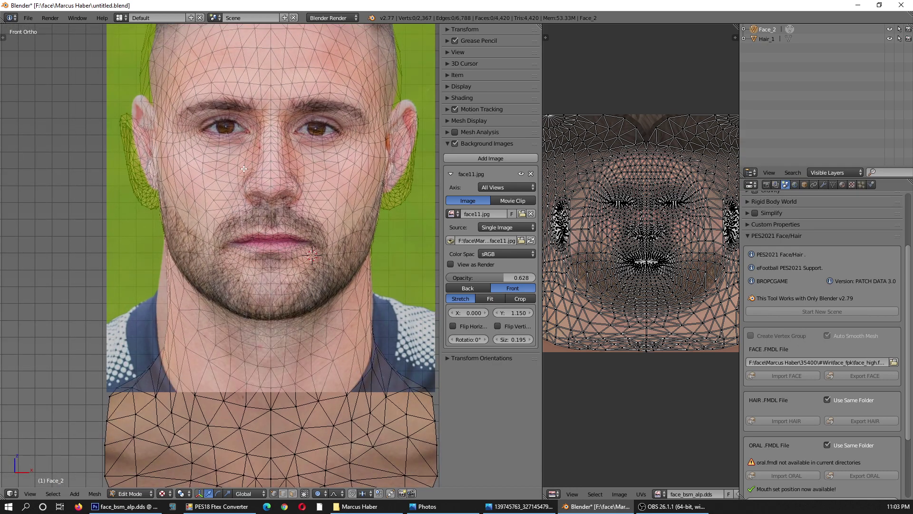
scroll(248, 152, "up", 3)
scroll(98, 188, "down", 3)
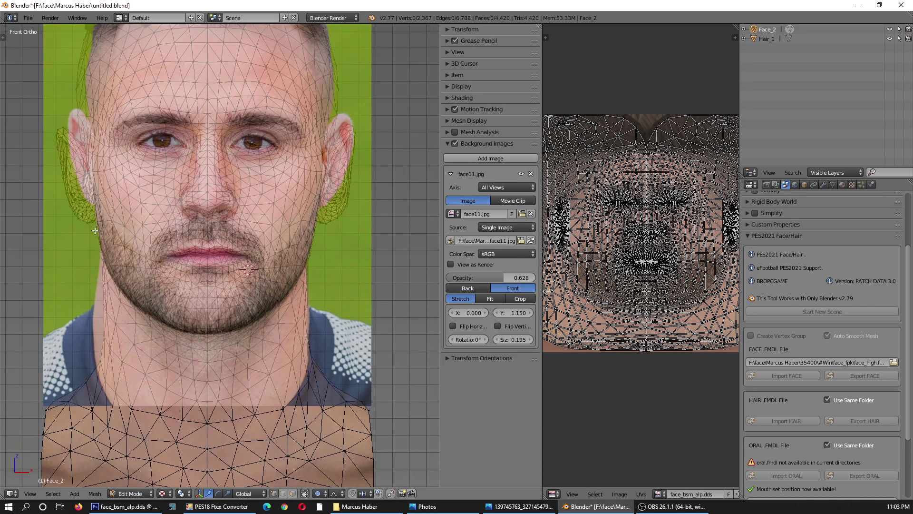
scroll(155, 128, "up", 3)
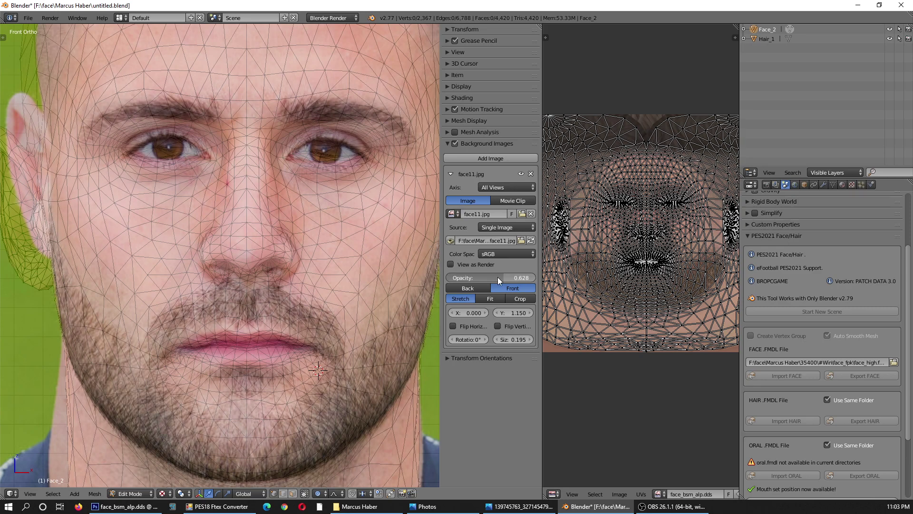
left_click_drag(498, 277, 482, 278)
scroll(241, 167, "up", 3)
key("c")
mouse_move(193, 146)
left_mouse_down()
mouse_move(190, 162)
mouse_move(114, 209)
left_mouse_up()
Grow the eye selection into a ring and add more eye vertices.
key("Escape")
scroll(622, 201, "up", 6)
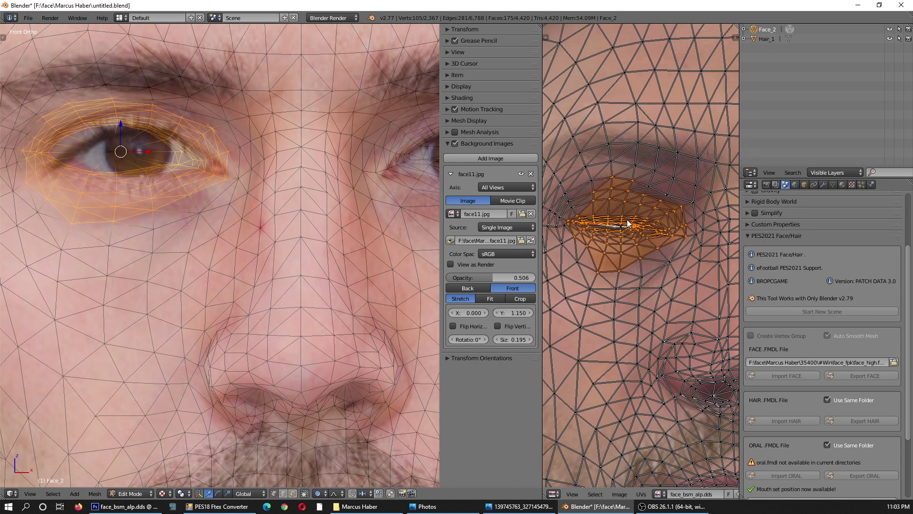
key("c")
mouse_move(637, 226)
left_mouse_down()
mouse_move(599, 225)
mouse_move(621, 244)
mouse_move(658, 221)
mouse_move(624, 210)
left_mouse_up()
Move the eye ring with a small proportional falloff toward the photo's eye.
key("Escape")
key("g")
scroll(150, 153, "up", 3)
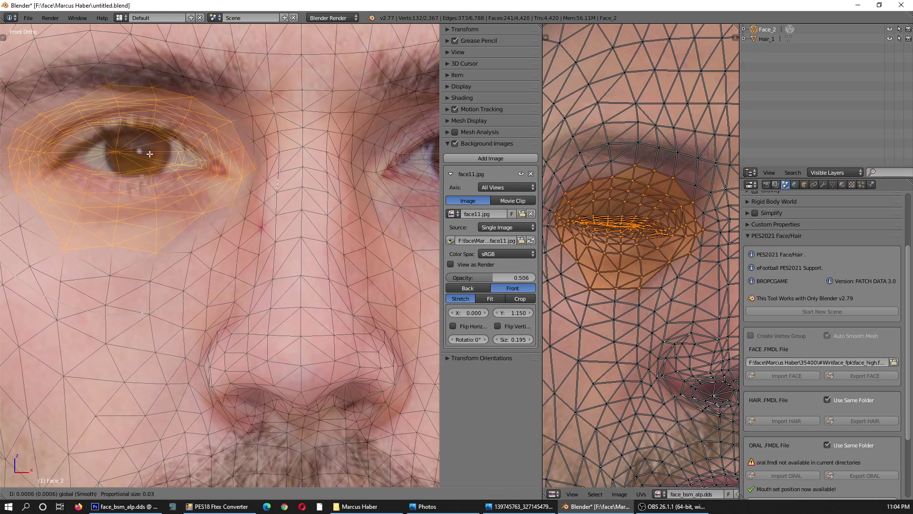
scroll(157, 155, "up", 2)
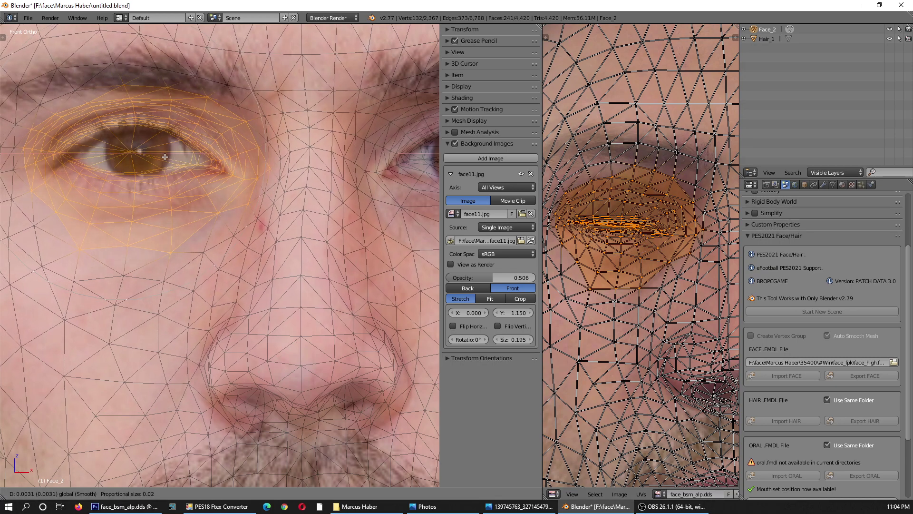
left_click(164, 156)
scroll(156, 188, "down", 3)
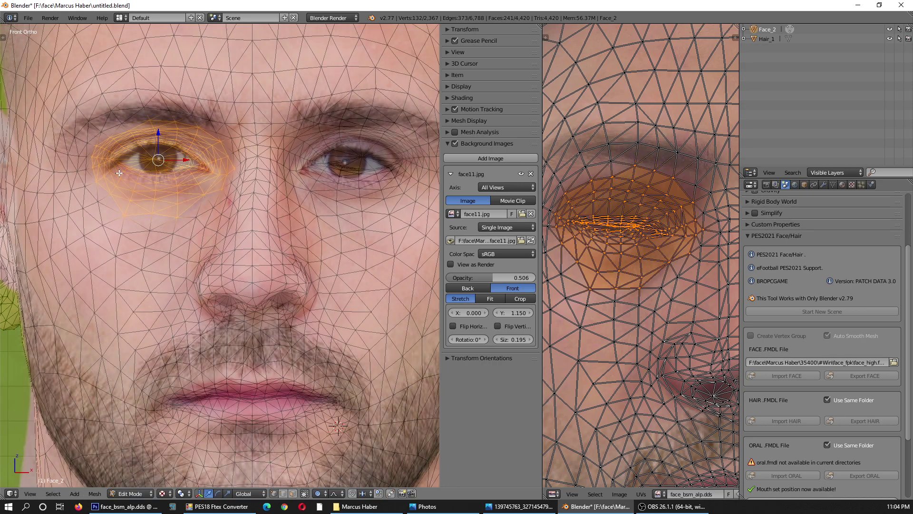
scroll(119, 173, "up", 3)
scroll(119, 173, "up", 1)
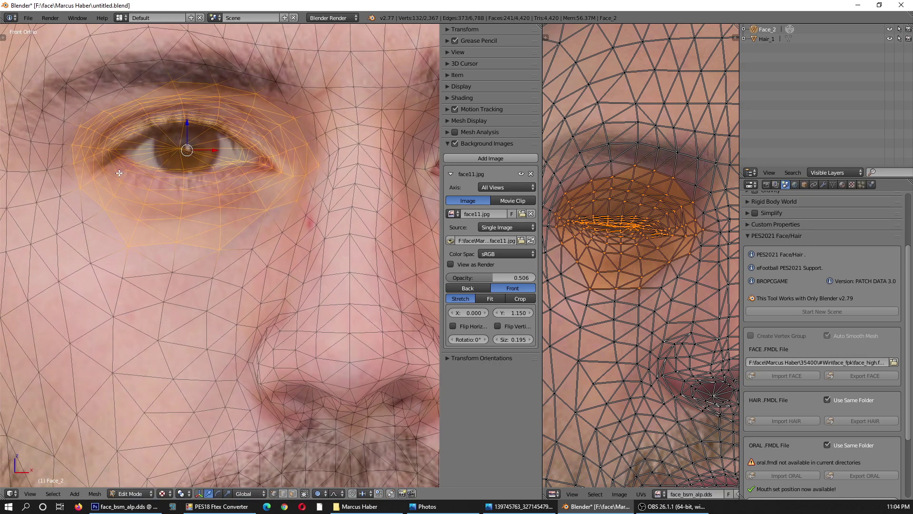
right_click(118, 154)
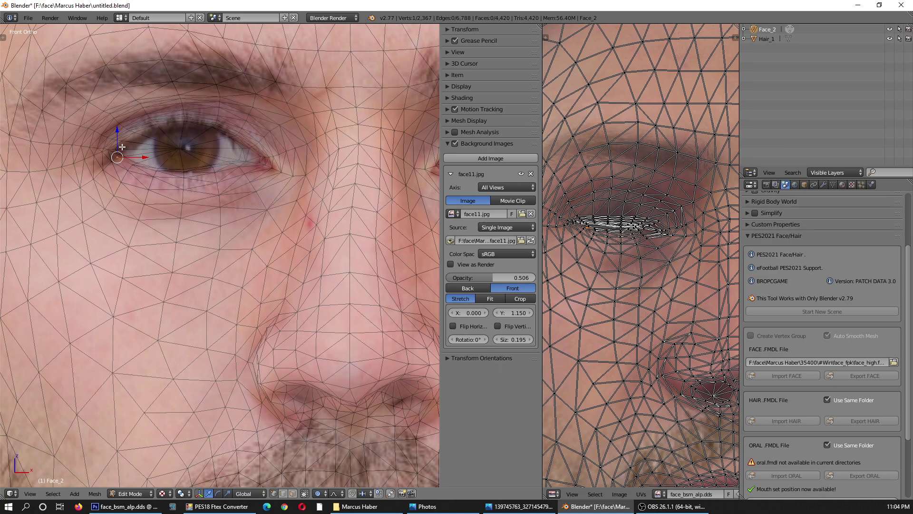
Zoom onto the eye-corner vertex and shift it horizontally along X.
key("KP_Decimal")
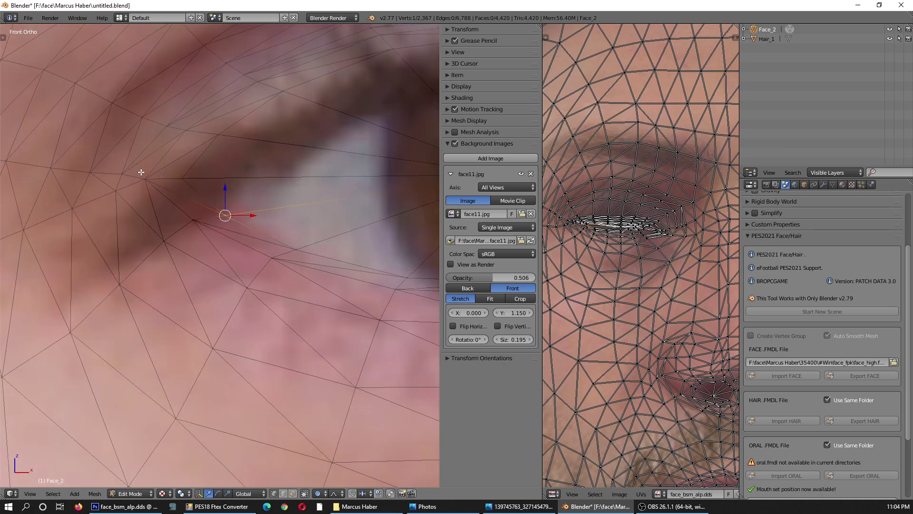
key("g")
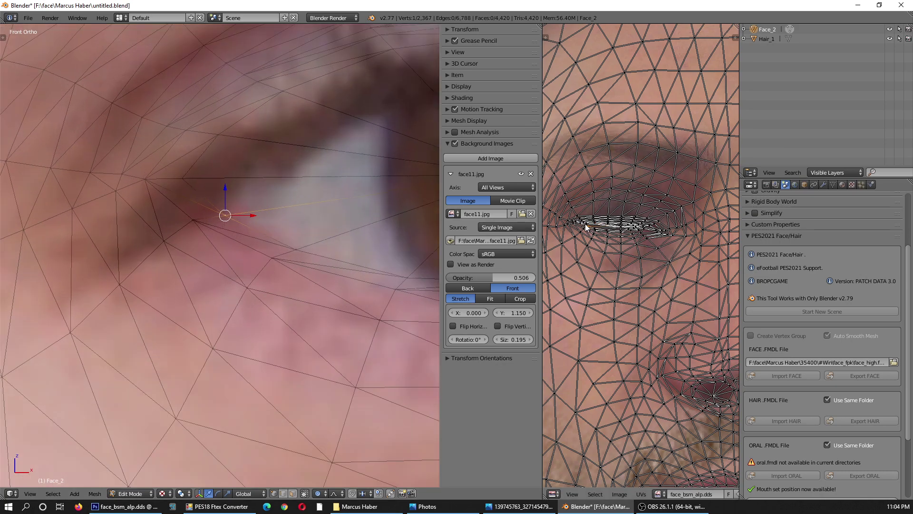
left_click(199, 197)
key("g")
key("x")
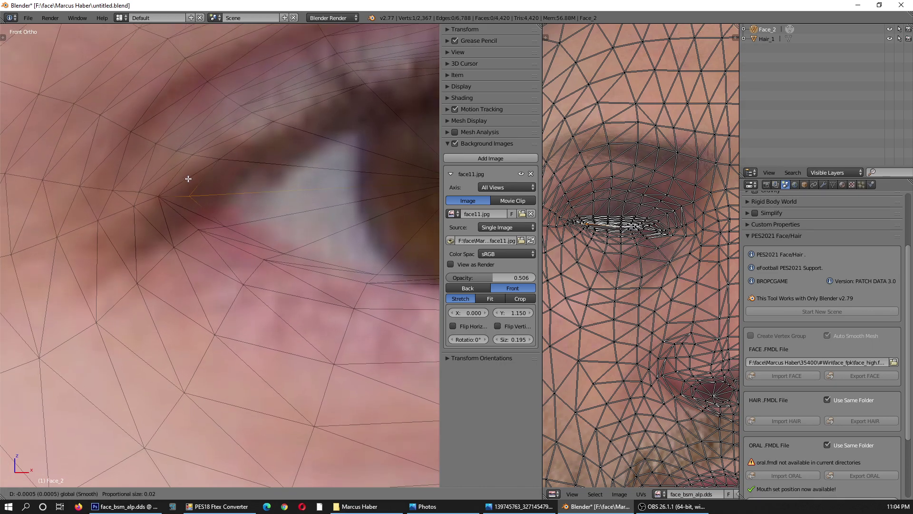
left_click(208, 212)
Reposition the eye-corner vertex again with soft proportional falloff.
scroll(204, 210, "down", 2)
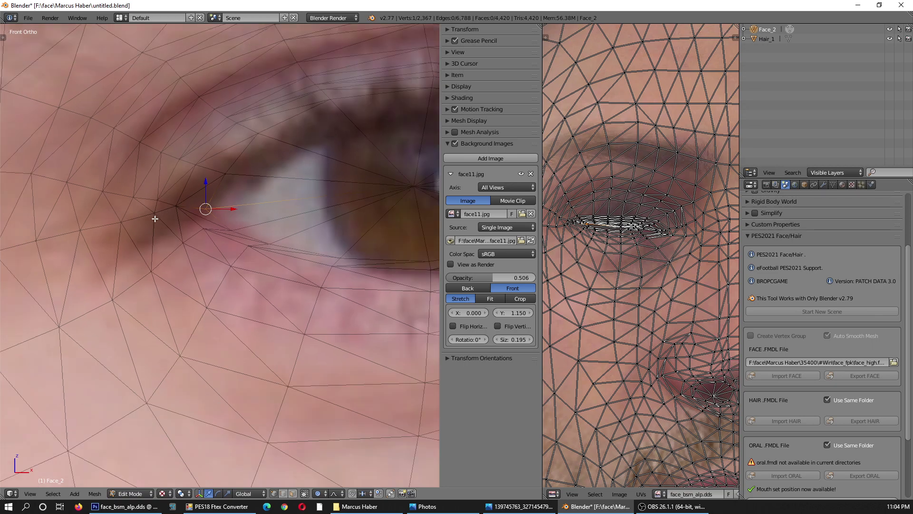
scroll(202, 214, "down", 2)
scroll(201, 214, "down", 2)
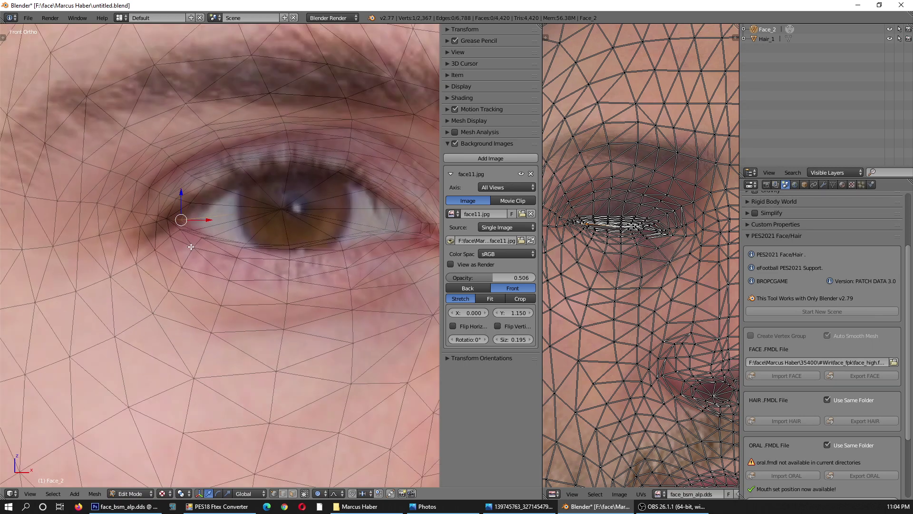
scroll(333, 227, "up", 2)
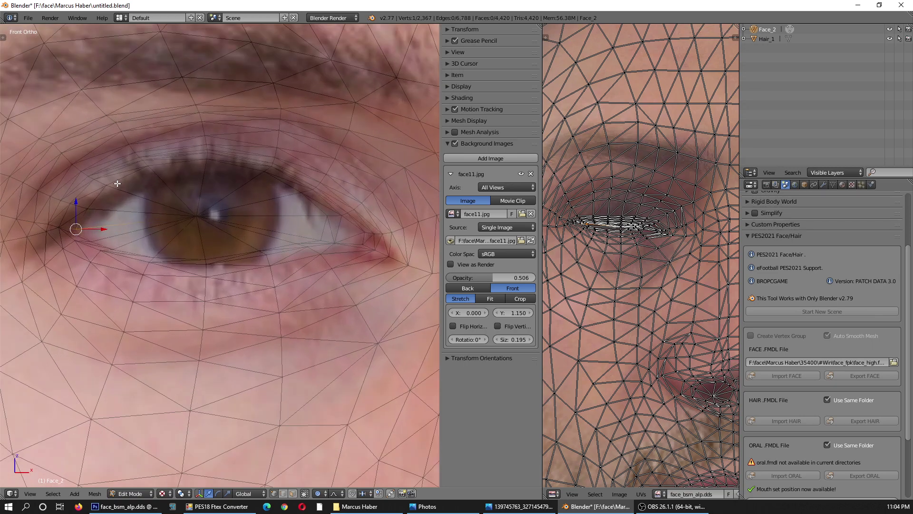
scroll(117, 183, "up", 2)
key("g")
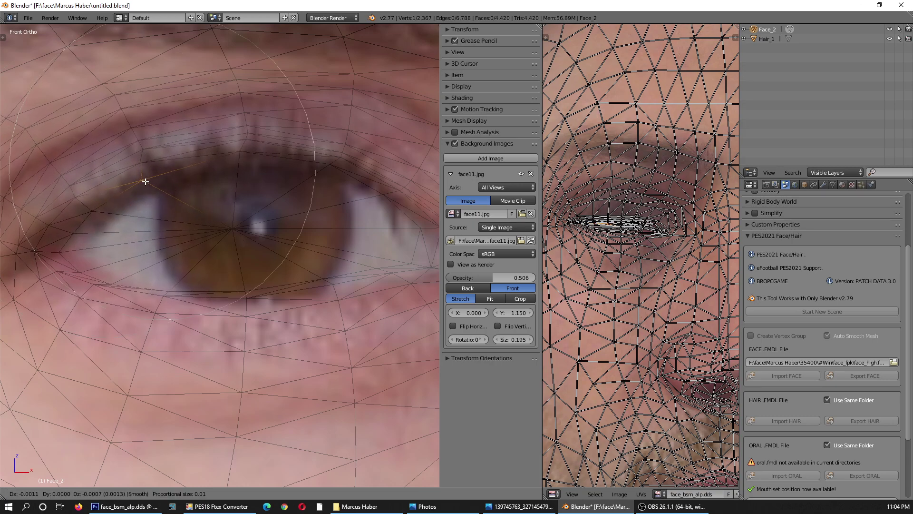
left_click(142, 183)
Move an upper-eyelid vertex down onto the photo's eyelid.
right_click(238, 157)
key("g")
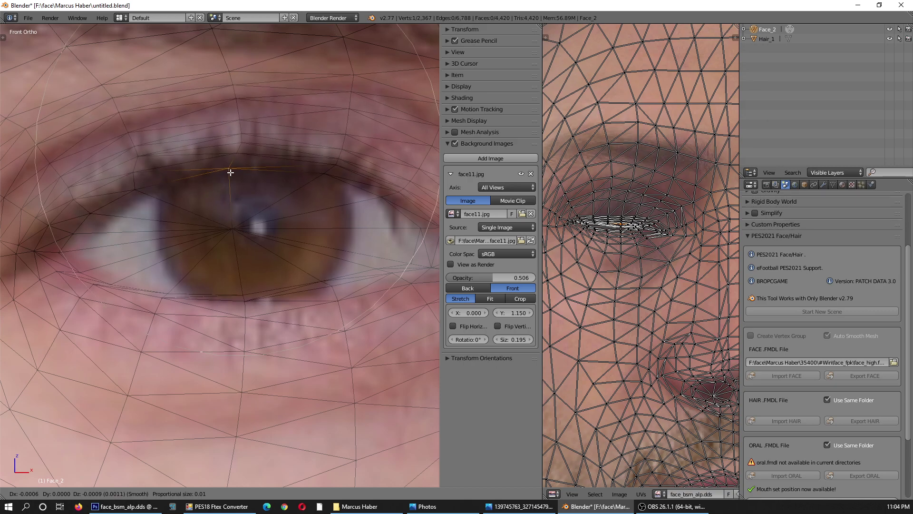
left_click(231, 172)
scroll(333, 192, "down", 1)
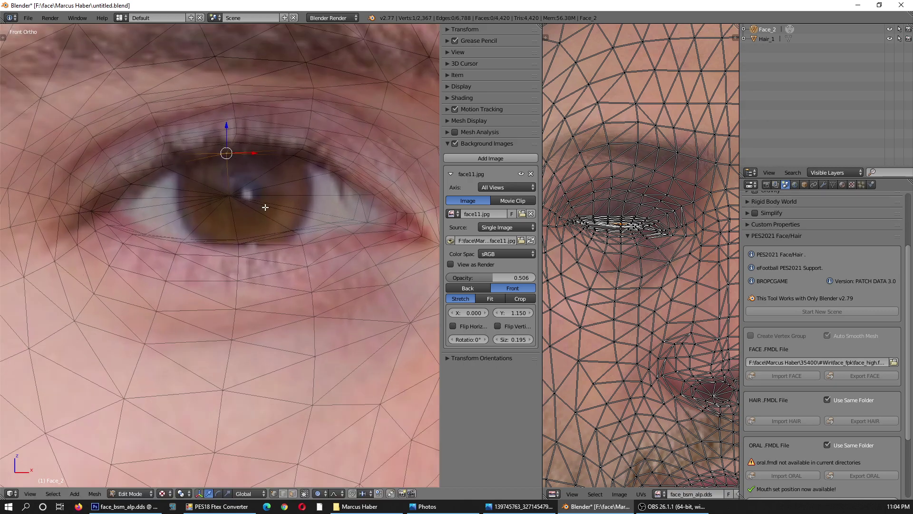
Move three outer eye-corner vertices into place and fade the photo to 0.189 opacity.
right_click(343, 223)
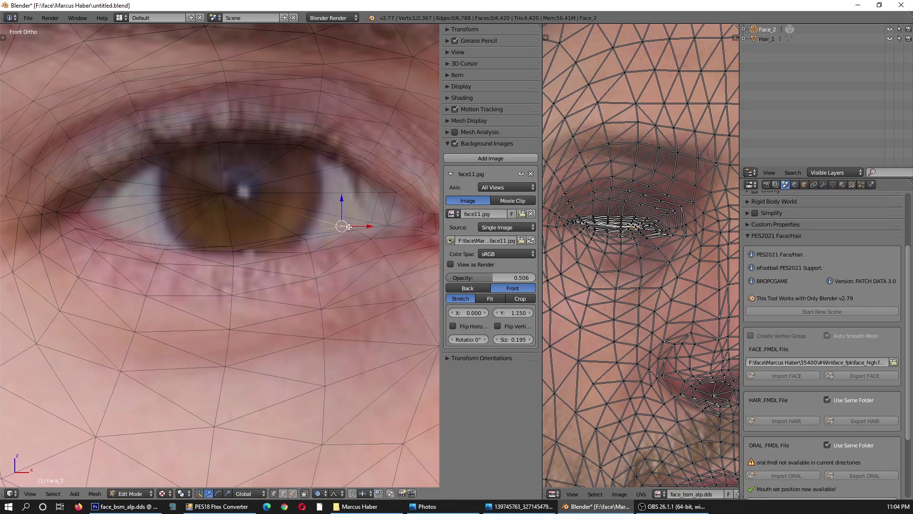
right_click(360, 237, "shift")
right_click(380, 249, "shift")
key("g")
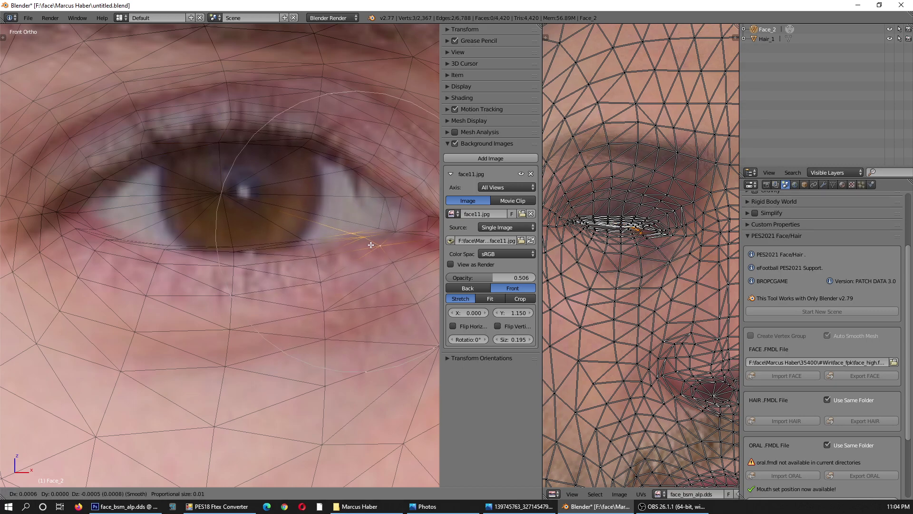
left_click(373, 245)
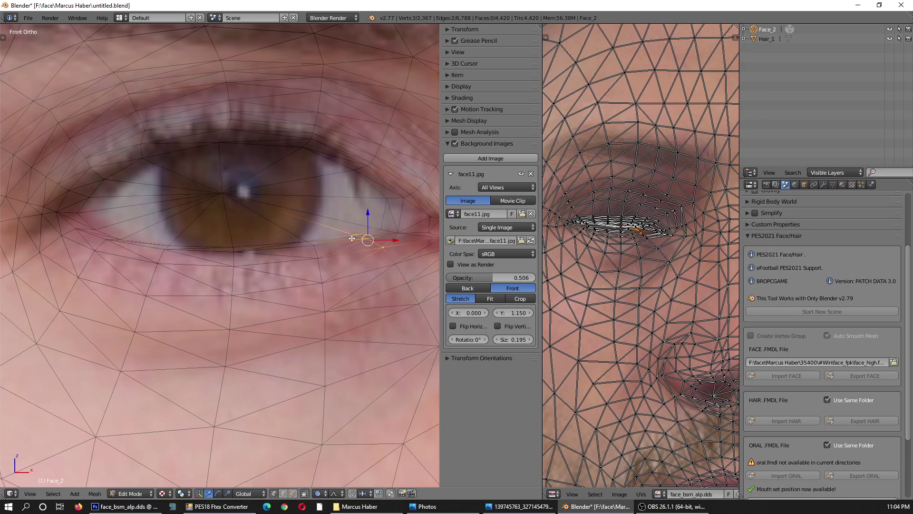
scroll(216, 195, "down", 2)
scroll(217, 196, "up", 1)
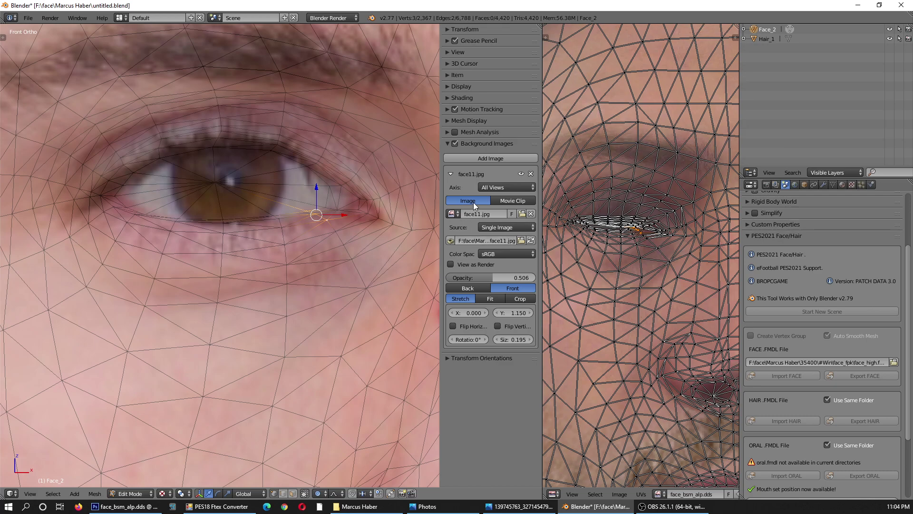
mouse_move(484, 279)
left_mouse_down()
mouse_move(402, 278)
mouse_move(481, 276)
mouse_move(406, 276)
mouse_move(459, 276)
mouse_move(449, 275)
left_mouse_up()
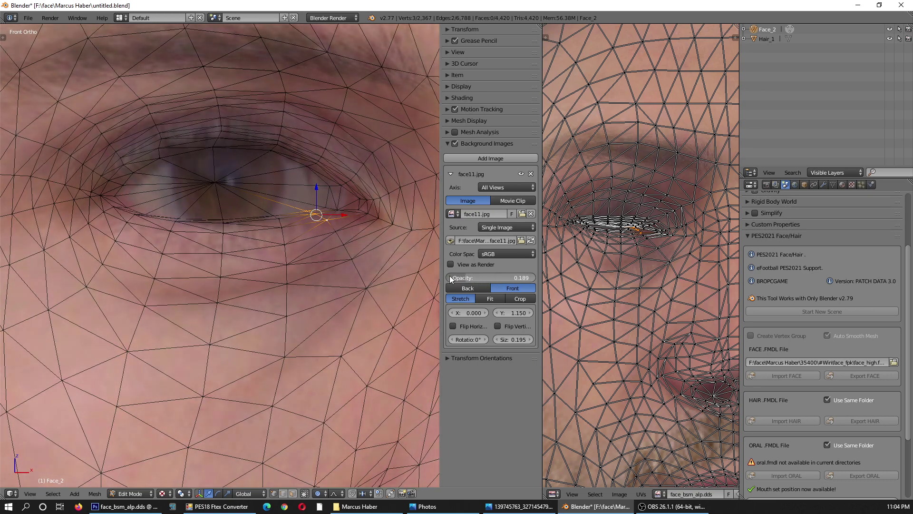
Nudge the first two upper-eyelid fold vertices onto the photo's crease.
right_click(154, 119)
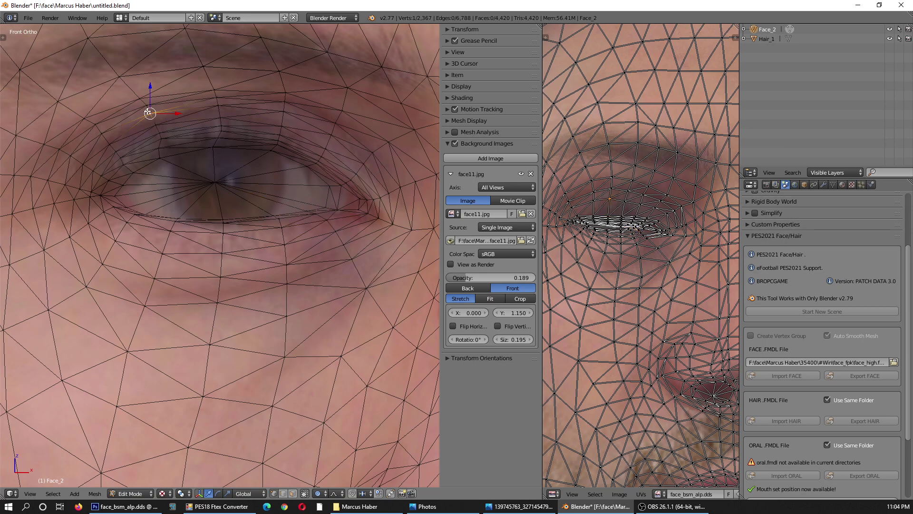
key("g")
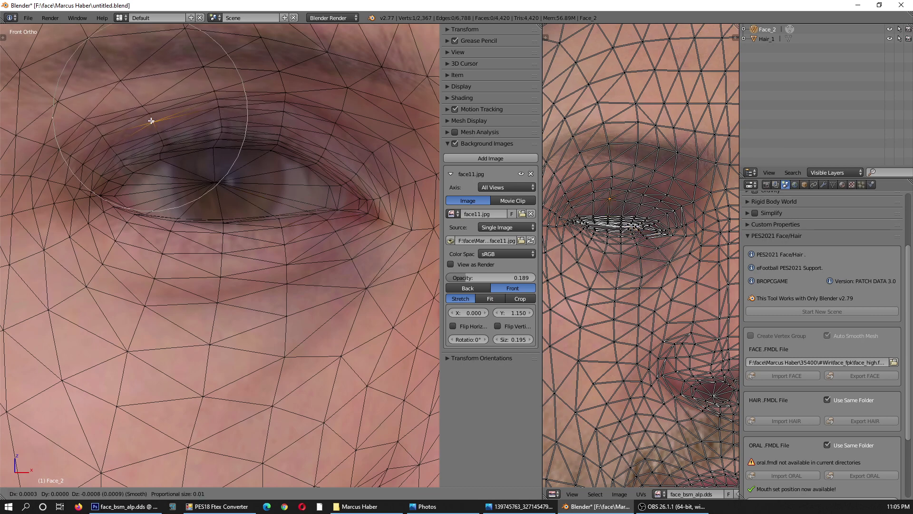
left_click(152, 121)
right_click(219, 108)
key("g")
left_click(219, 112)
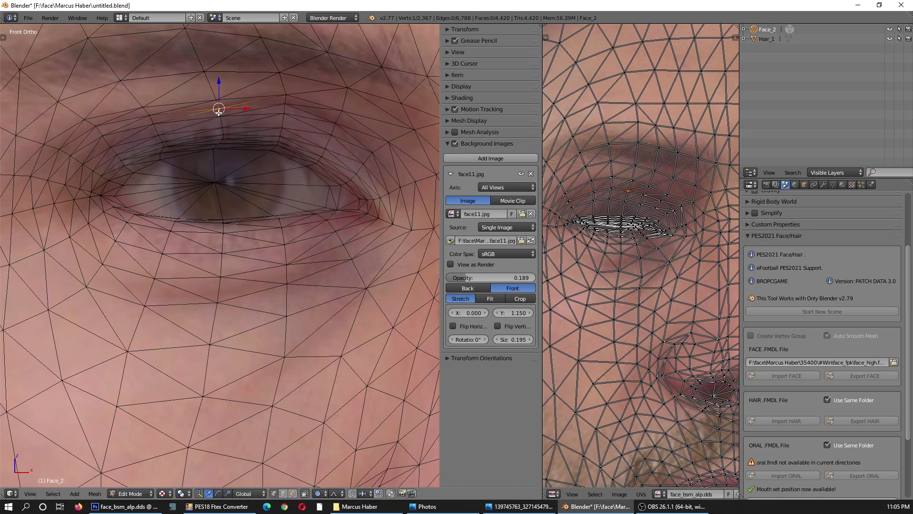
Drag the fold vertex outward along the photo's fold and raise photo opacity to 0.339.
key("g")
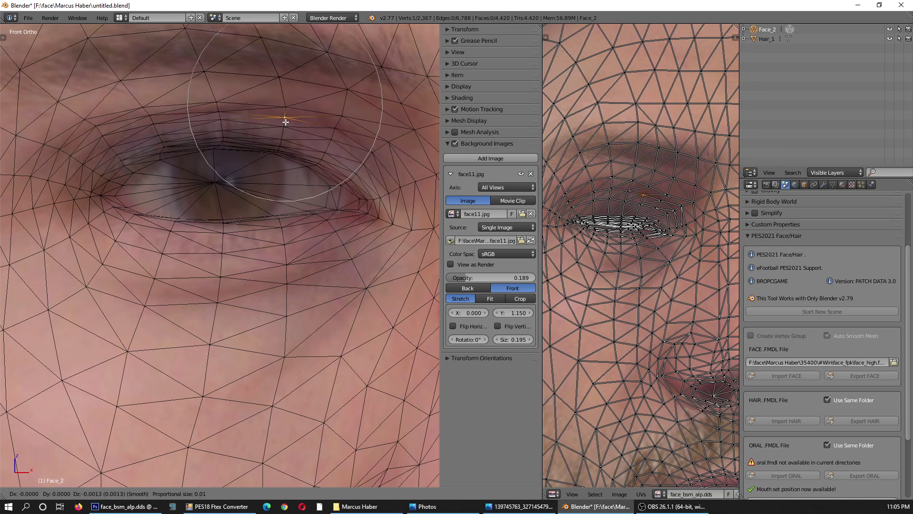
left_click(286, 120)
key("g")
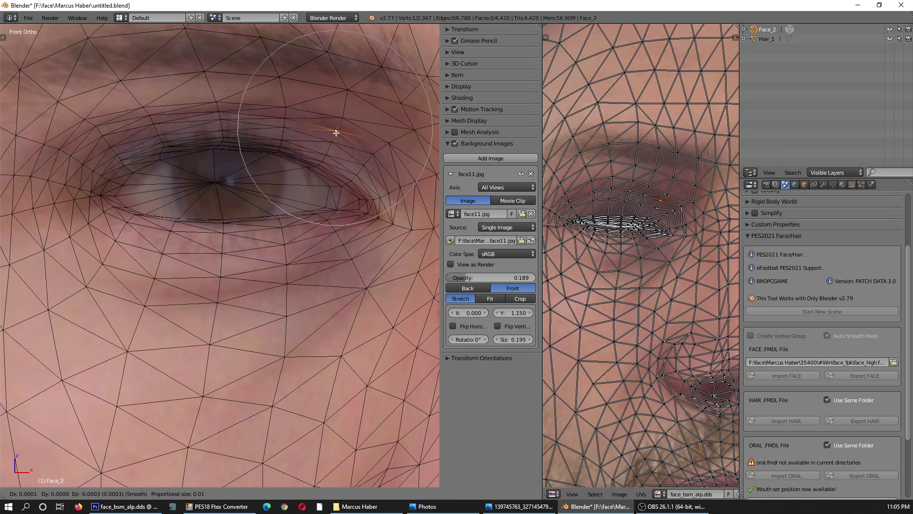
left_click(334, 136)
scroll(157, 110, "down", 1)
right_click(109, 131)
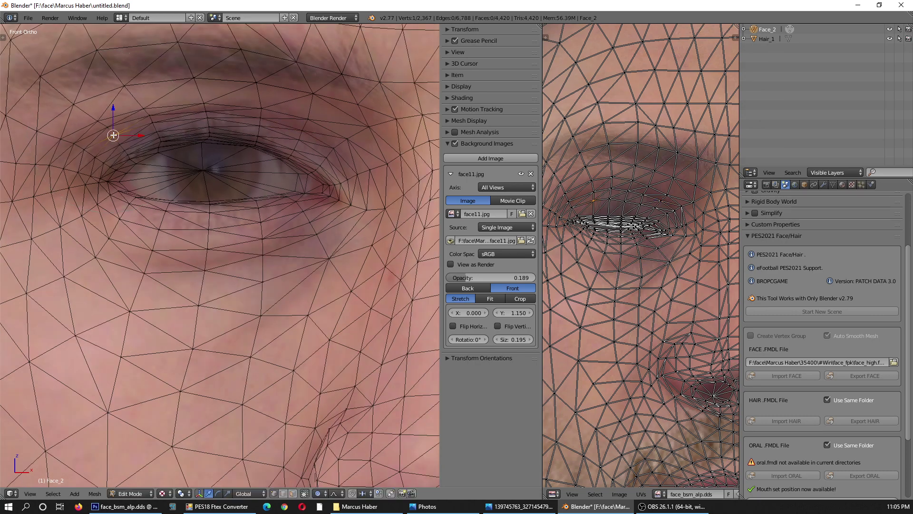
scroll(103, 123, "down", 1)
middle_click_drag(143, 223, 176, 285, "shift")
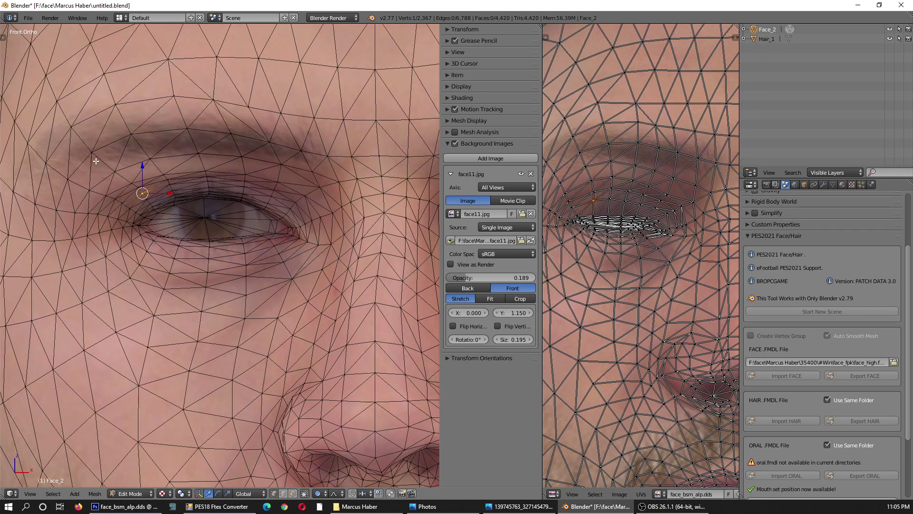
mouse_move(483, 277)
left_mouse_down()
mouse_move(483, 291)
mouse_move(473, 289)
left_mouse_up()
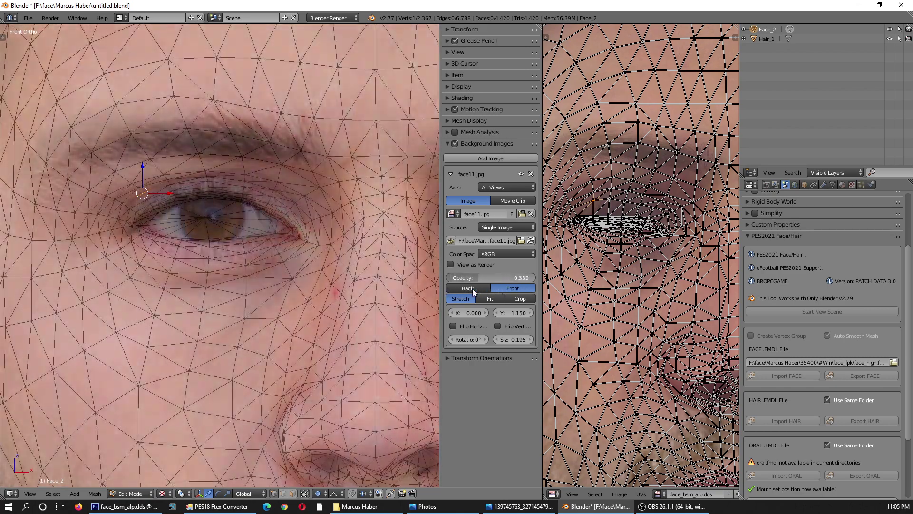
Move a lower-eyelid vertex and a neighbouring vertex below the eye to match the photo.
scroll(174, 240, "up", 5)
right_click(138, 229)
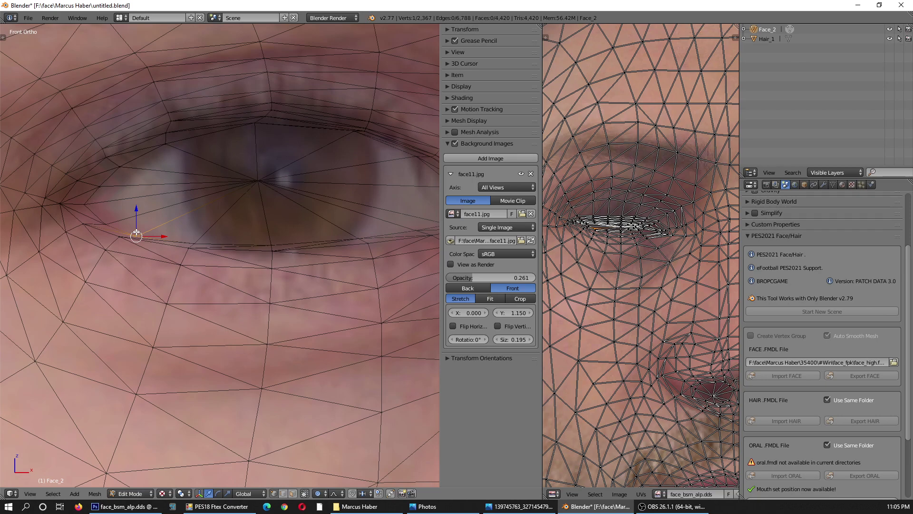
key("g")
left_click(149, 223)
right_click(127, 165)
key("g")
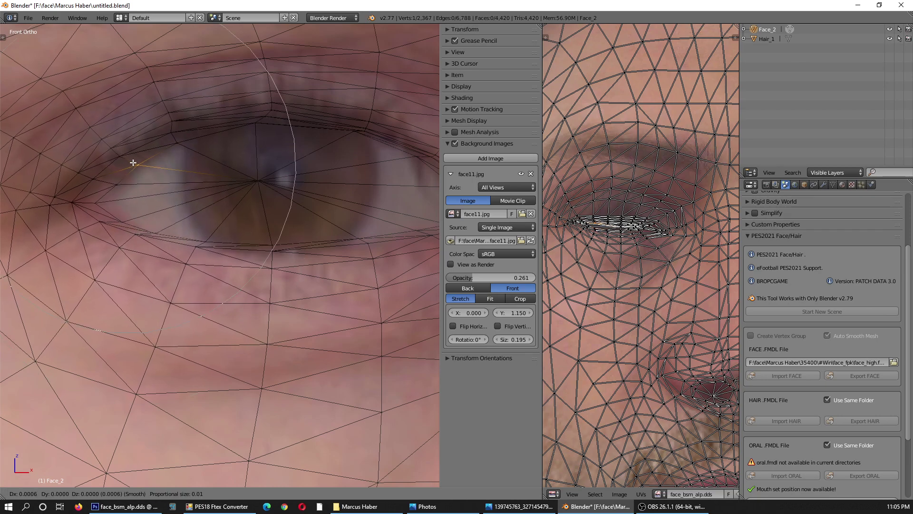
left_click(133, 163)
Reposition the vertex below the outer eye twice using a larger proportional falloff.
scroll(142, 166, "down", 2)
scroll(186, 188, "down", 2)
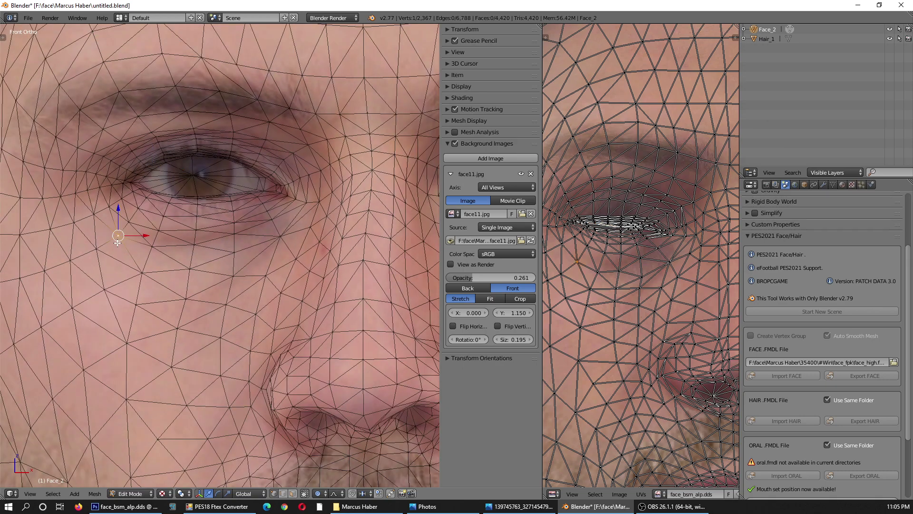
key("g")
scroll(122, 236, "down", 2)
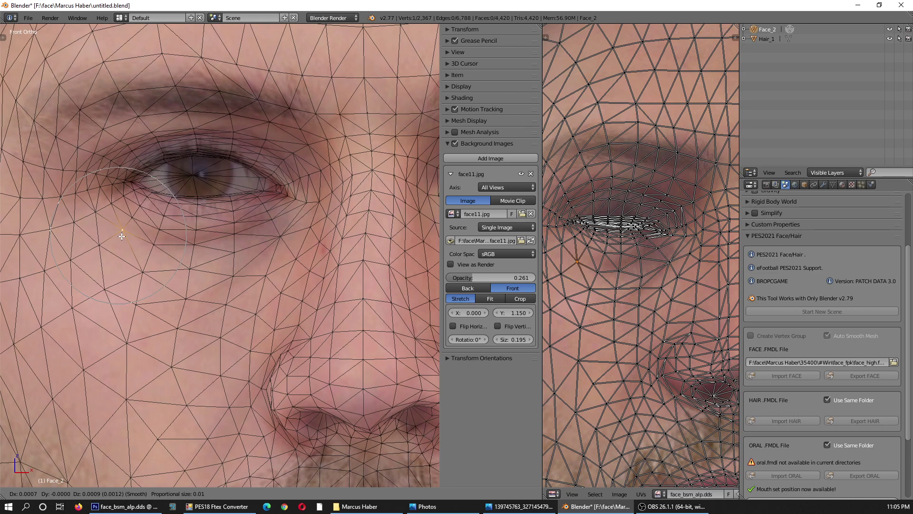
left_click(122, 235)
key("g")
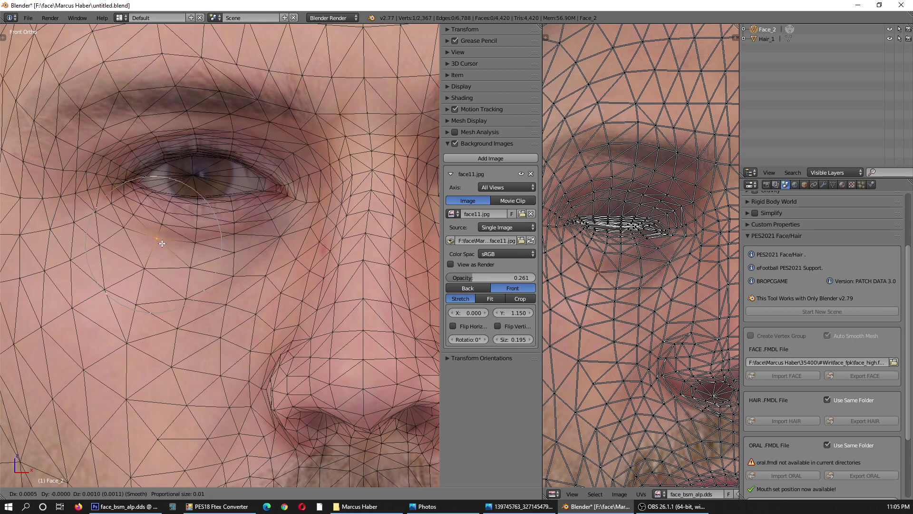
left_click(162, 243)
Set the reference photo's background opacity to 0.494 to compare it with the mesh.
scroll(265, 262, "down", 4)
scroll(265, 262, "down", 1)
scroll(265, 262, "down", 1)
scroll(265, 262, "up", 2)
scroll(261, 304, "up", 3)
mouse_move(461, 278)
left_mouse_down()
mouse_move(507, 275)
mouse_move(431, 275)
mouse_move(531, 279)
mouse_move(433, 275)
mouse_move(528, 275)
mouse_move(478, 275)
mouse_move(493, 275)
left_mouse_up()
scroll(46, 130, "up", 2)
Move two vertices at the outer eye corner onto the photo's eye corner.
scroll(46, 130, "up", 3)
right_click(58, 105)
key("g")
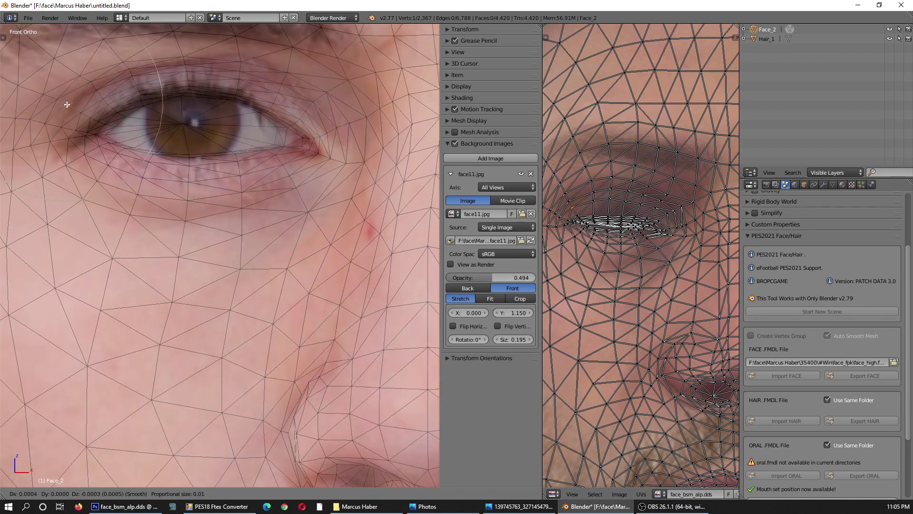
left_click(72, 109)
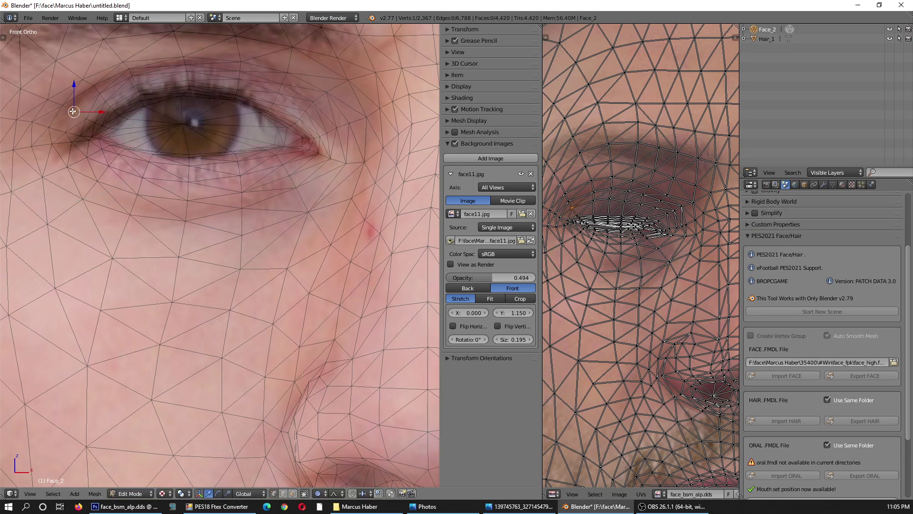
scroll(47, 120, "up", 2)
right_click(36, 141)
key("g")
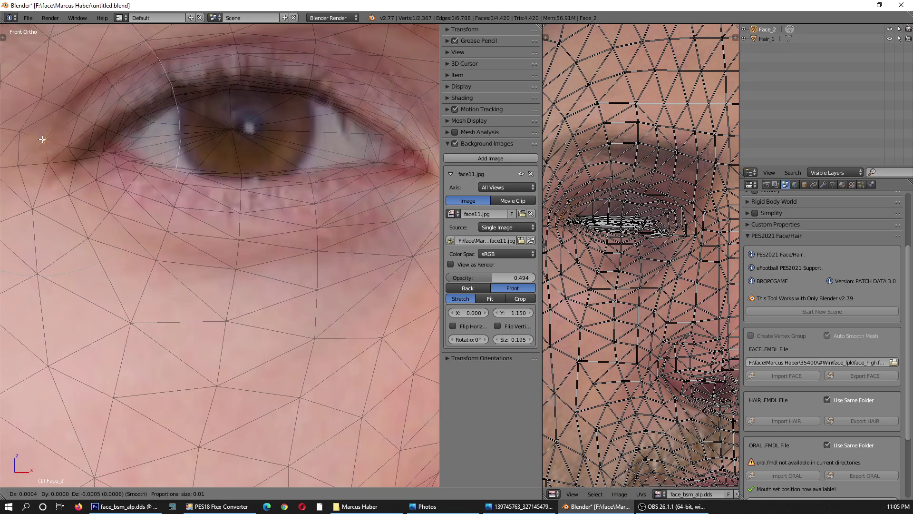
left_click(42, 143)
scroll(98, 143, "up", 1)
Refit several upper-eyelid vertices to the reference photo's lid line.
right_click(157, 137)
key("g")
scroll(145, 135, "down", 3)
left_click(139, 132)
right_click(157, 119)
key("g")
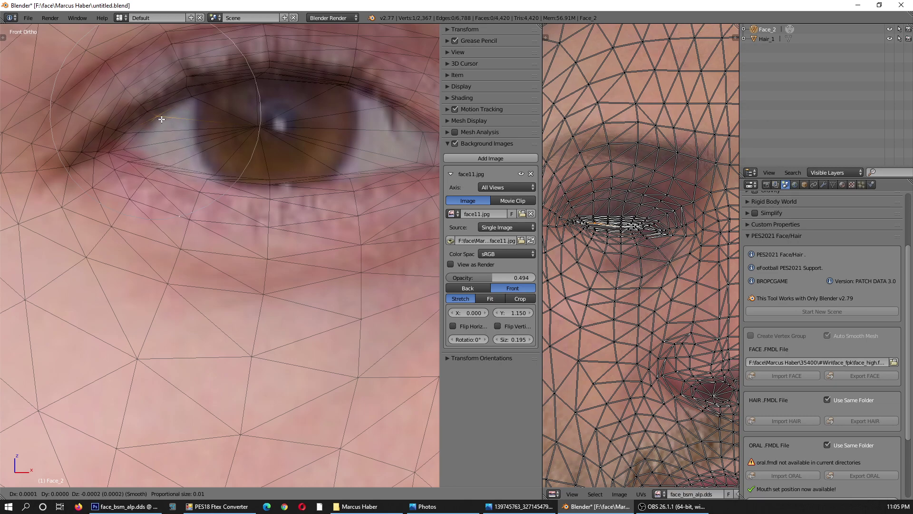
left_click(159, 119)
scroll(203, 156, "down", 4)
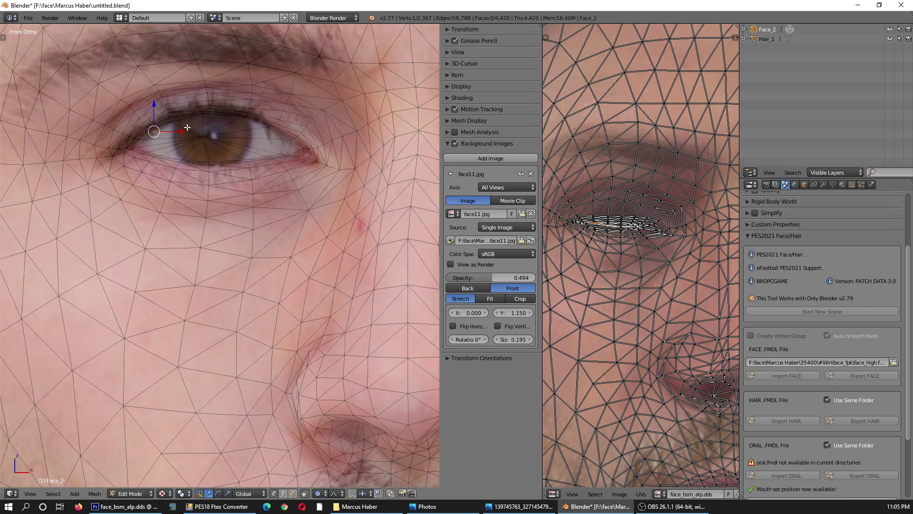
right_click(260, 80)
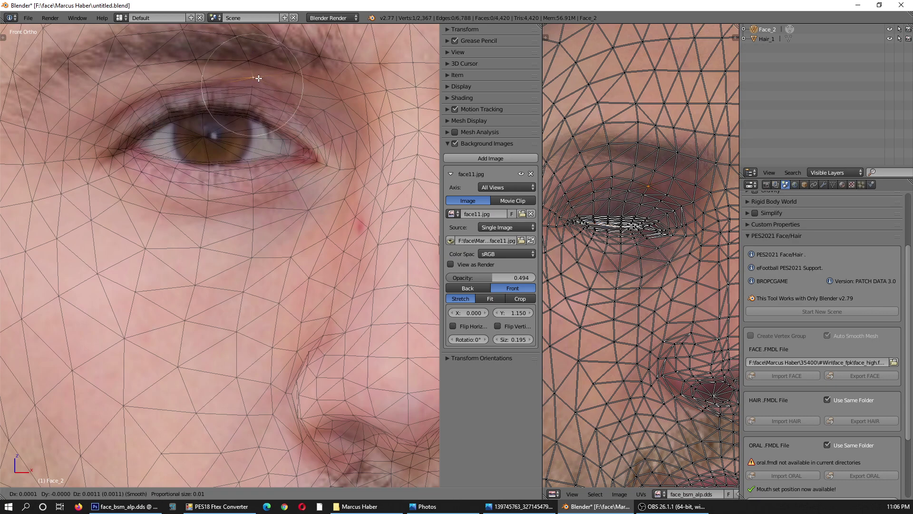
right_click(285, 89)
key("g")
left_click(286, 88)
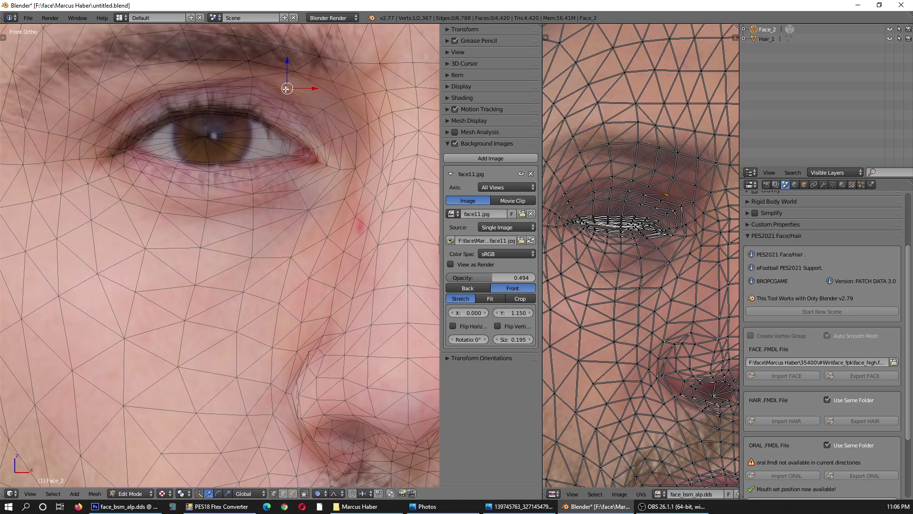
Move the vertex just below the eyebrow into place.
scroll(329, 115, "down", 2)
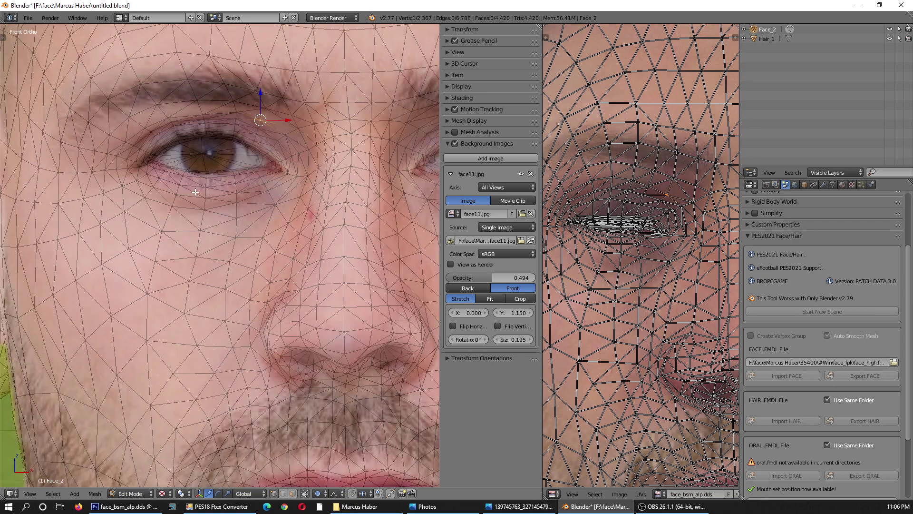
scroll(277, 197, "down", 2)
scroll(200, 143, "up", 2)
scroll(200, 144, "up", 2)
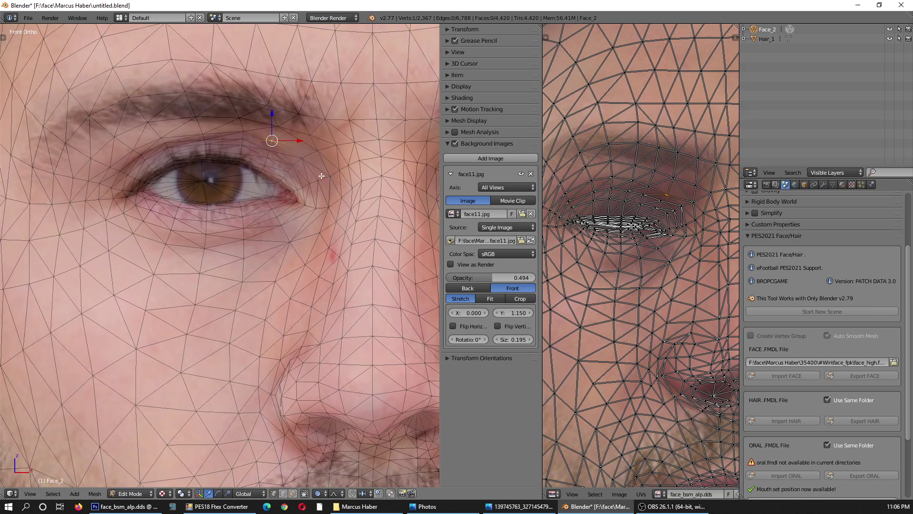
right_click(209, 131)
key("g")
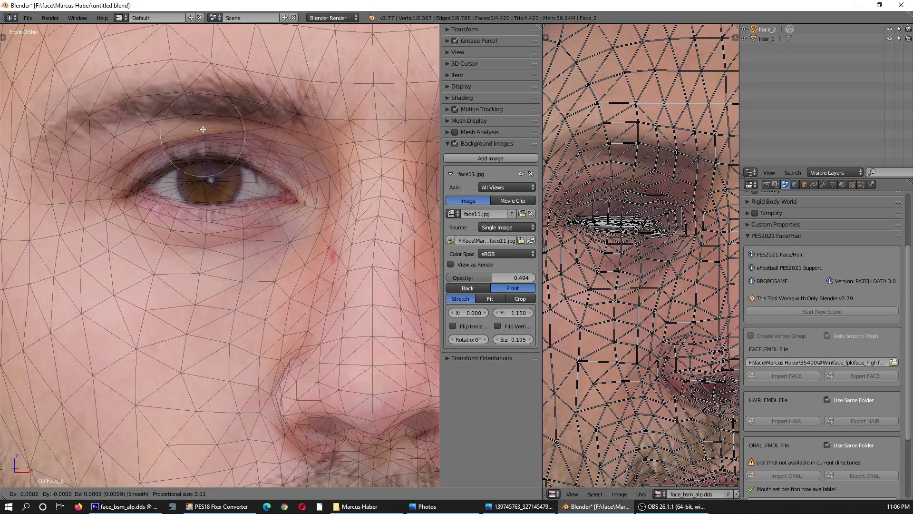
left_click(203, 128)
Fade out the reference photo and reposition the selected eye vertex.
scroll(204, 133, "down", 1)
mouse_move(467, 277)
left_mouse_down()
mouse_move(434, 275)
mouse_move(506, 271)
mouse_move(497, 270)
left_mouse_up()
scroll(324, 211, "down", 3)
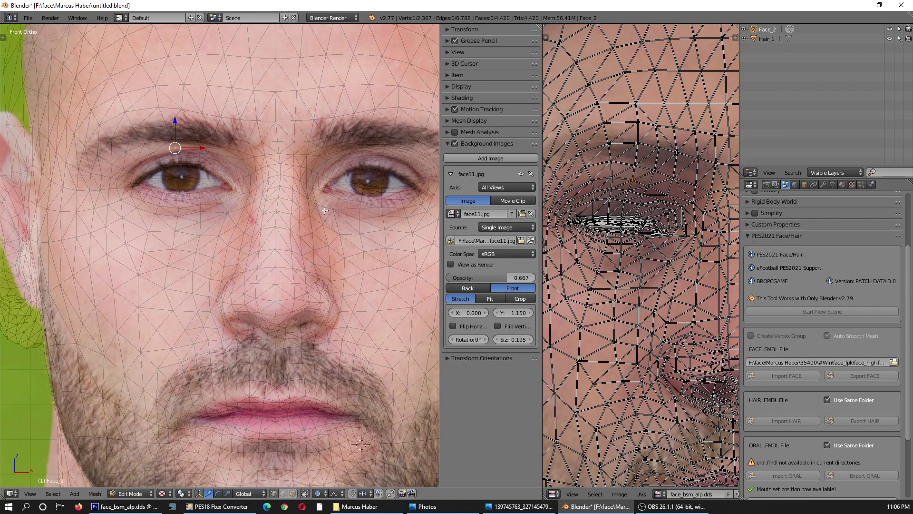
scroll(325, 211, "down", 3)
scroll(304, 181, "up", 3)
scroll(285, 155, "up", 2)
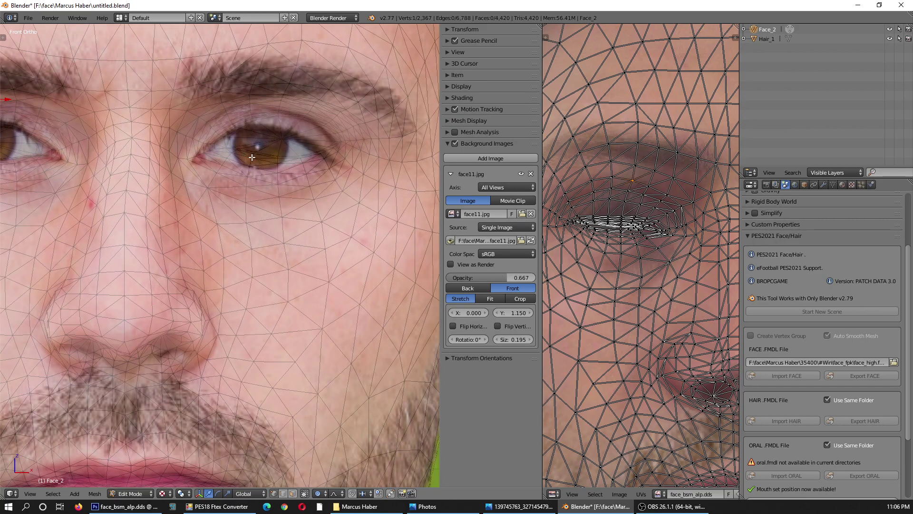
scroll(252, 157, "up", 1)
key("g")
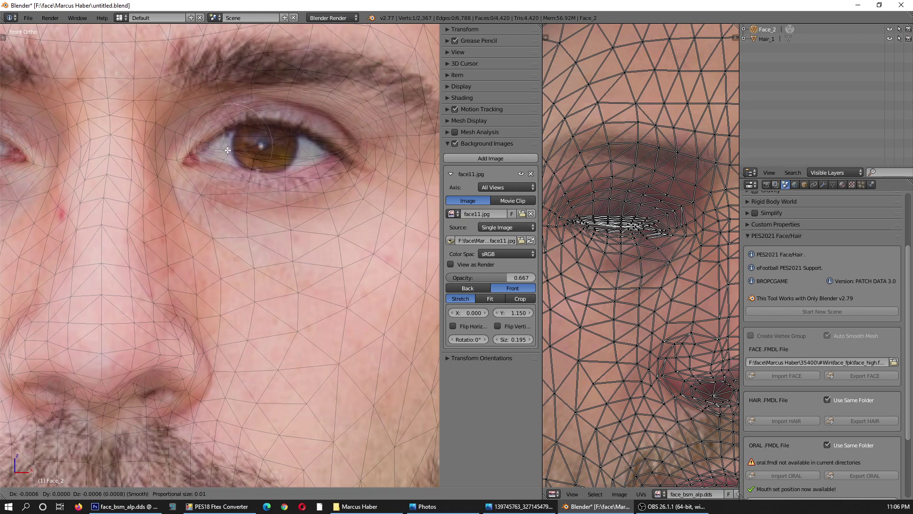
left_click(227, 151)
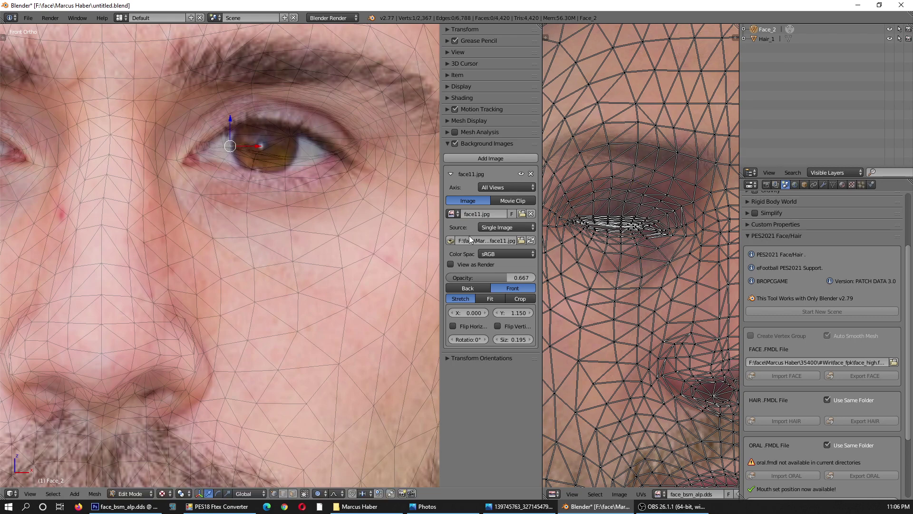
Circle-select the eye region in the UV layout and shift it with smooth falloff.
scroll(595, 238, "down", 4)
scroll(713, 240, "up", 2)
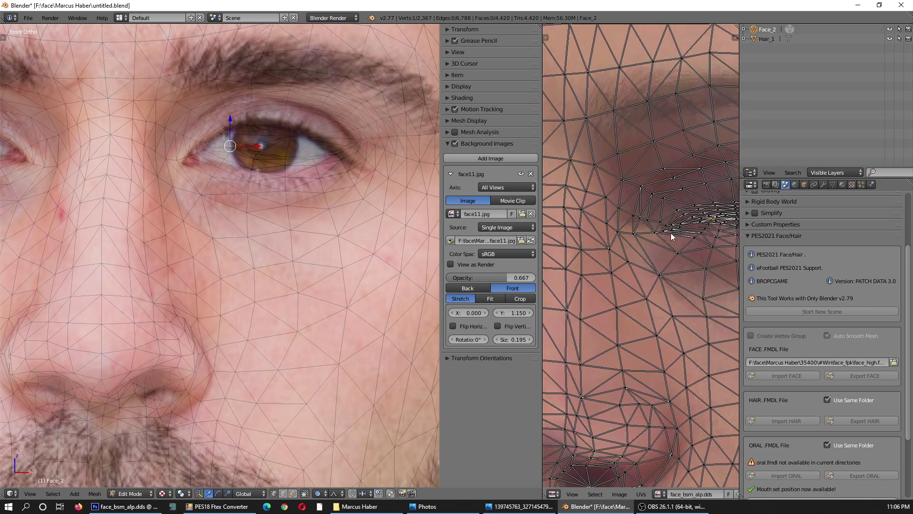
scroll(718, 233, "up", 2)
key("c")
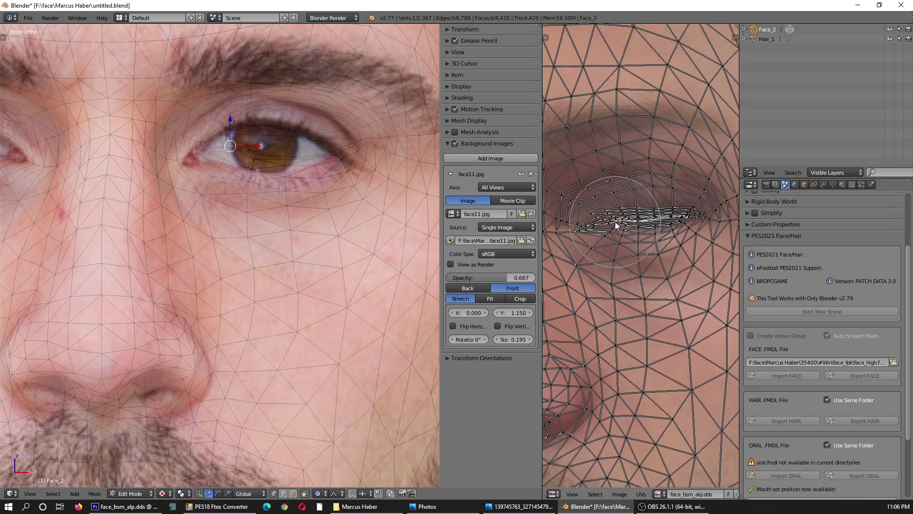
left_click_drag(619, 224, 685, 219)
key("Escape")
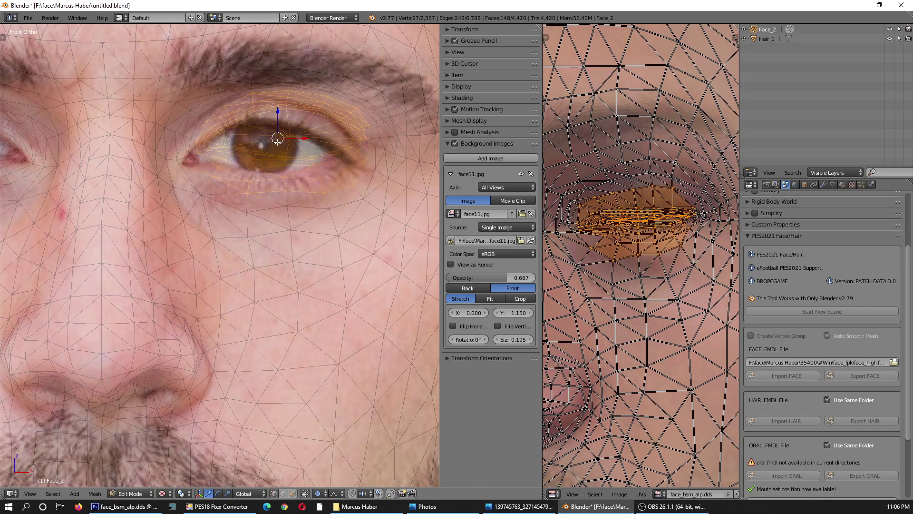
key("g")
scroll(273, 146, "down", 5)
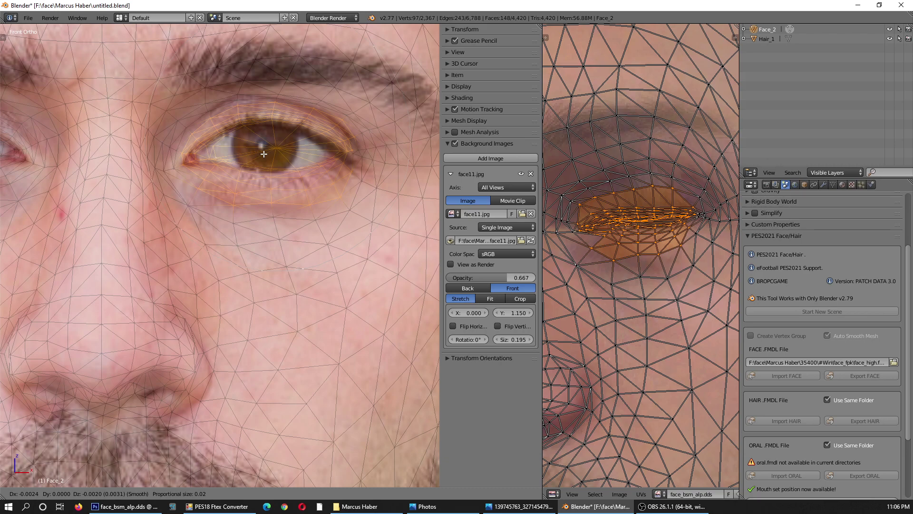
left_click(265, 153)
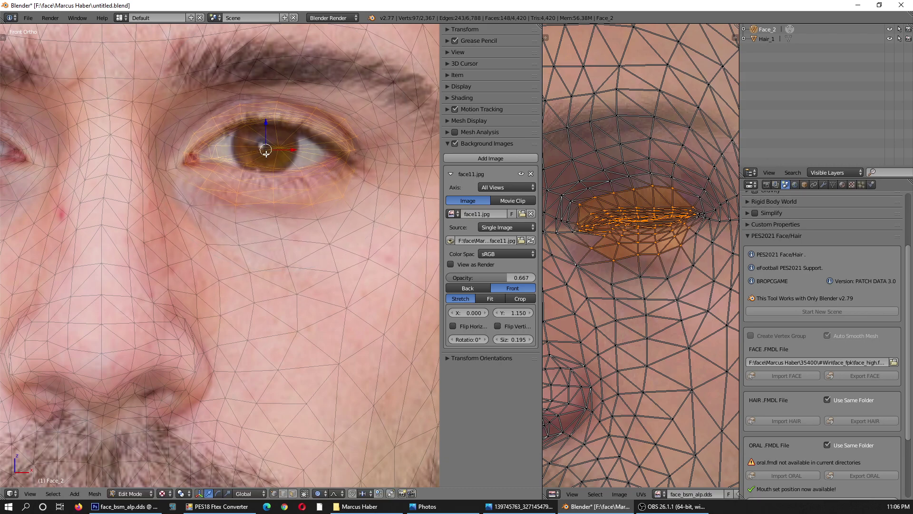
key("a")
Reposition an upper-lid vertex twice with proportional falloff.
scroll(260, 164, "down", 2)
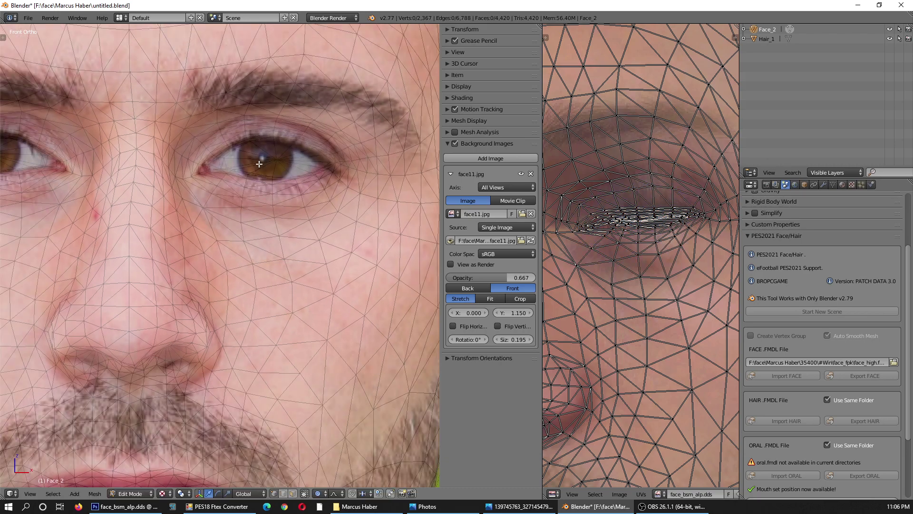
scroll(266, 166, "up", 4)
scroll(381, 179, "up", 2)
right_click(388, 182)
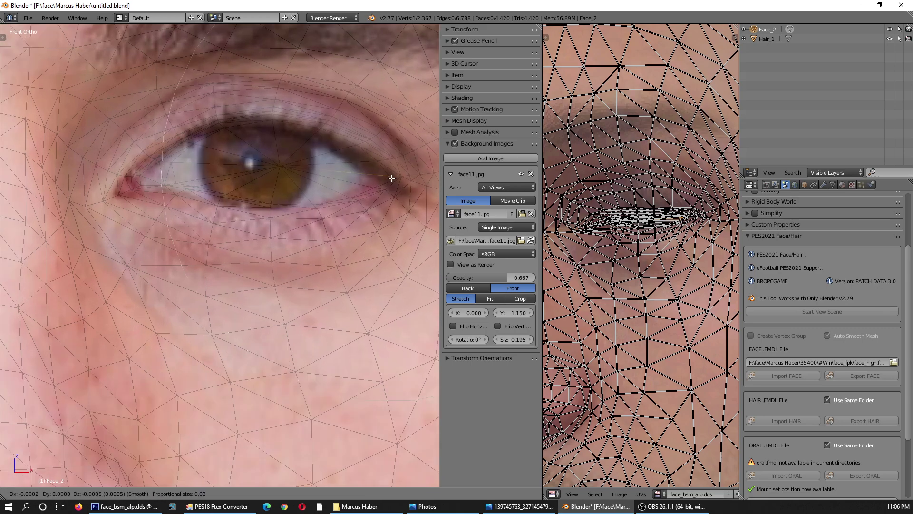
key("g")
left_click(269, 127)
scroll(360, 231, "up", 1)
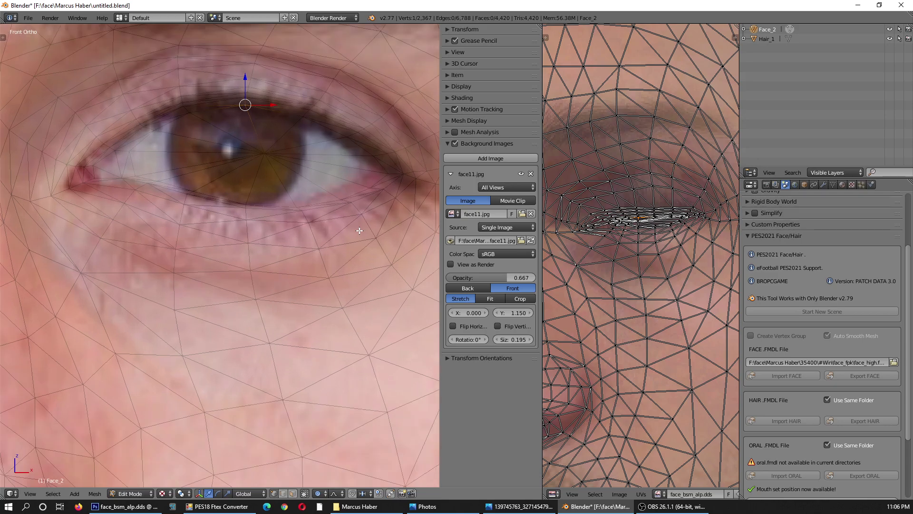
key("g")
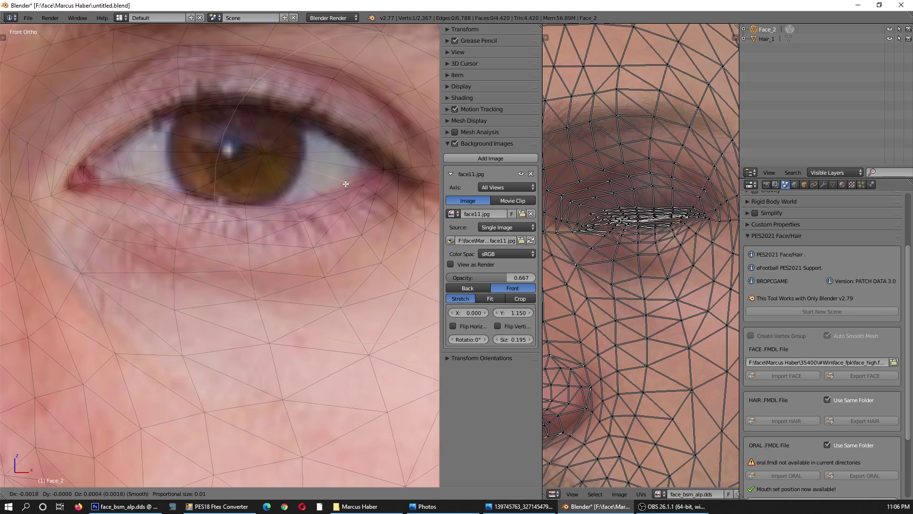
left_click(351, 184)
Adjust another eye vertex and the inner eye corner vertex.
right_click(295, 117)
key("g")
left_click(301, 119)
right_click(127, 152)
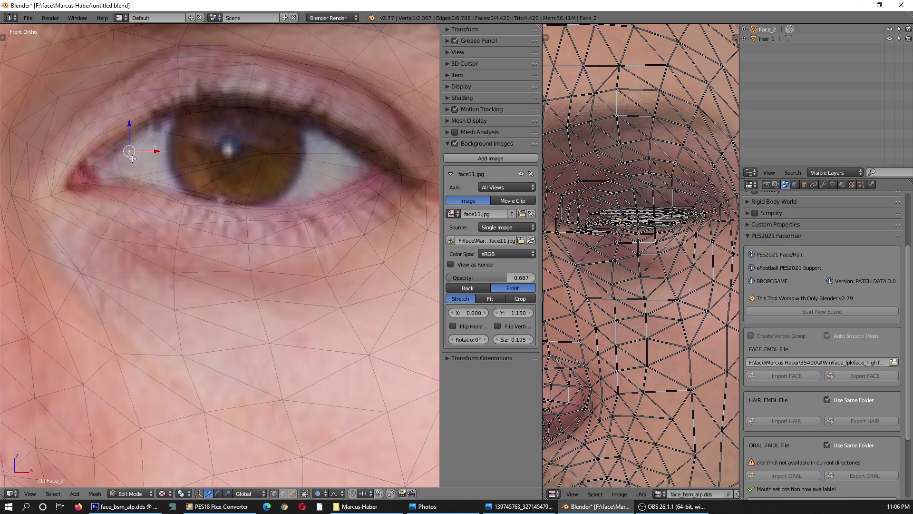
key("g")
left_click(128, 157)
scroll(292, 184, "down", 4)
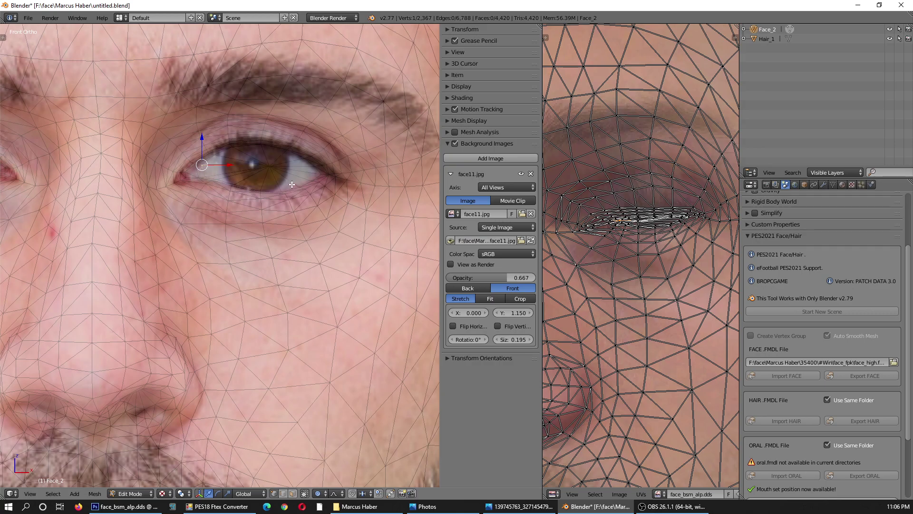
scroll(298, 191, "down", 3)
scroll(297, 191, "down", 4)
scroll(153, 161, "up", 1)
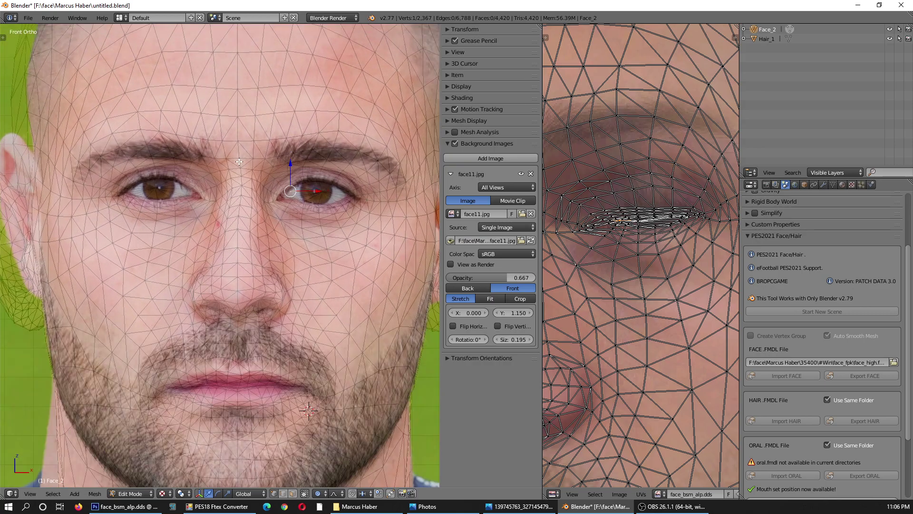
Make the reference photo more transparent and nudge the under-eye vertex with falloff.
scroll(213, 123, "up", 1)
mouse_move(484, 278)
left_mouse_down()
mouse_move(425, 281)
mouse_move(509, 281)
left_mouse_up()
scroll(377, 240, "up", 5)
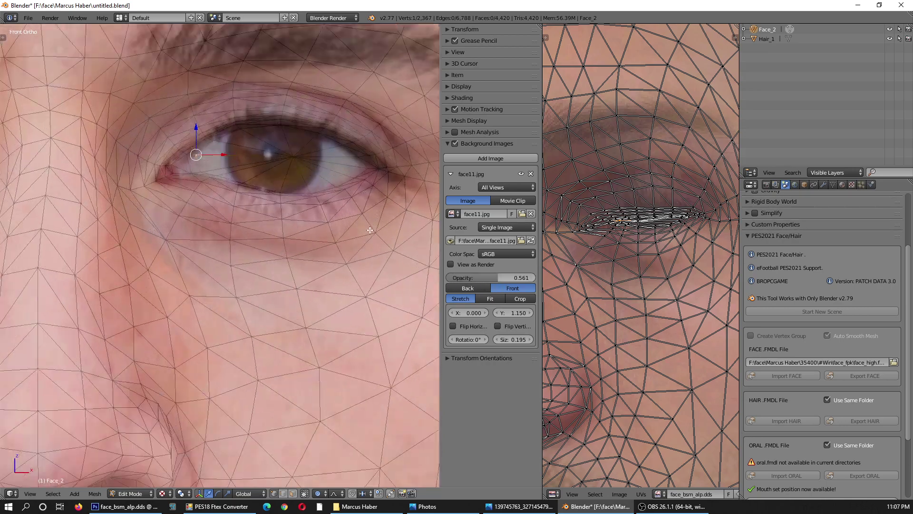
key("g")
left_click(369, 238)
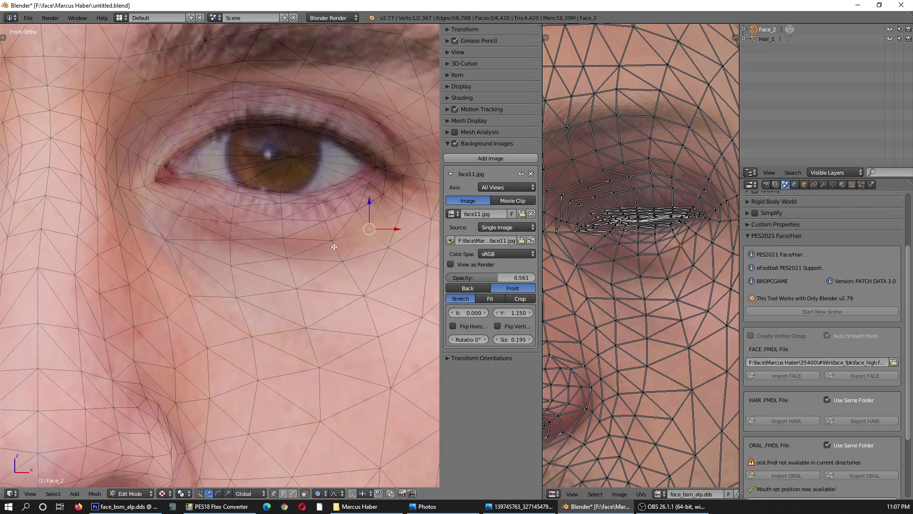
key("g")
scroll(327, 240, "up", 3)
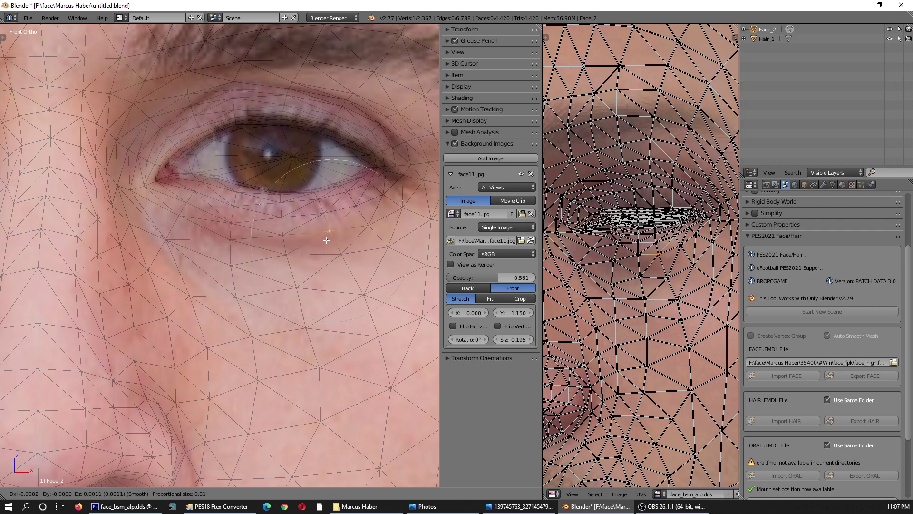
left_click(327, 240)
Fine-tune the under-eye vertex height through several repeated moves.
key("g")
left_click(280, 237)
key("g")
left_click(333, 263)
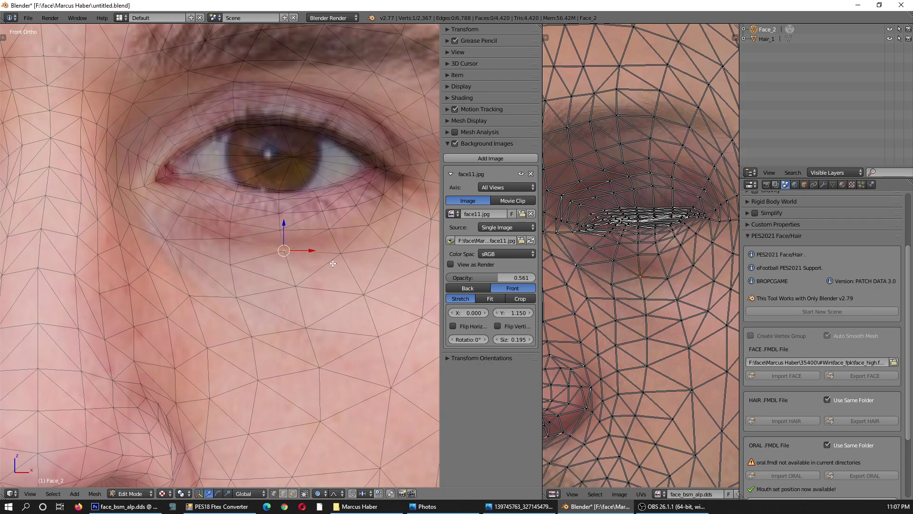
key("g")
left_click(342, 255)
key("g")
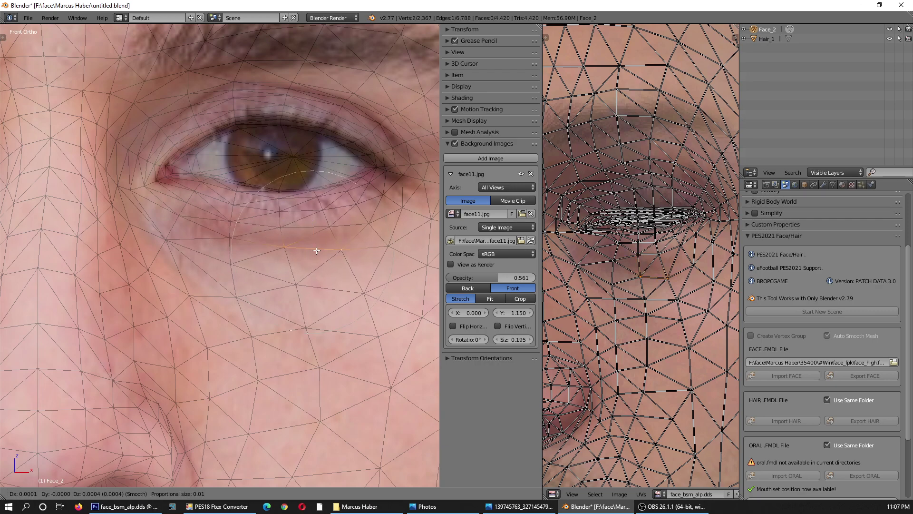
left_click(317, 245)
Raise the vertex below the outer eye corner and set photo opacity to 0.572.
right_click(383, 247)
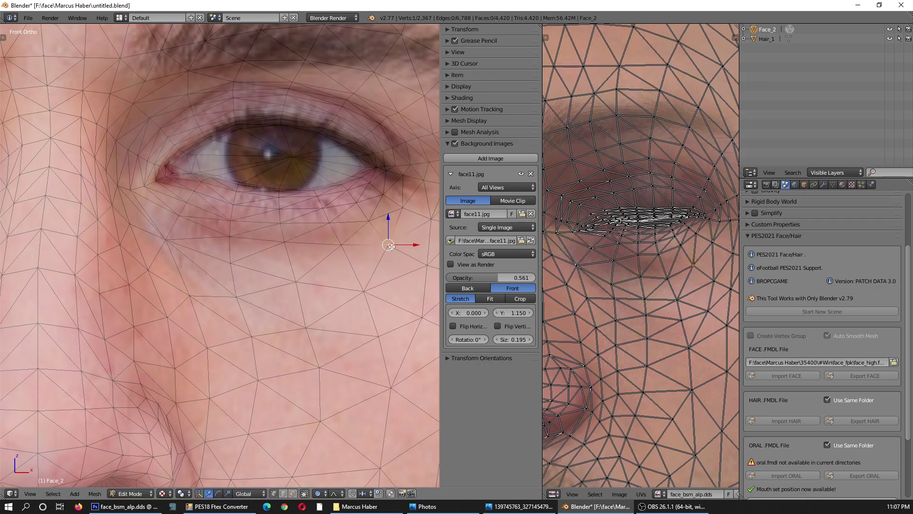
key("g")
left_click(383, 233)
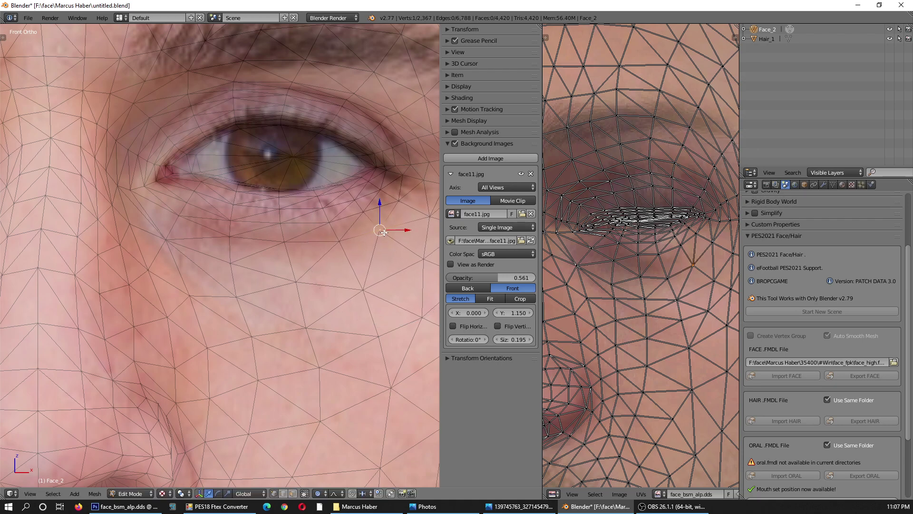
scroll(376, 252, "down", 5)
left_click_drag(462, 278, 547, 275)
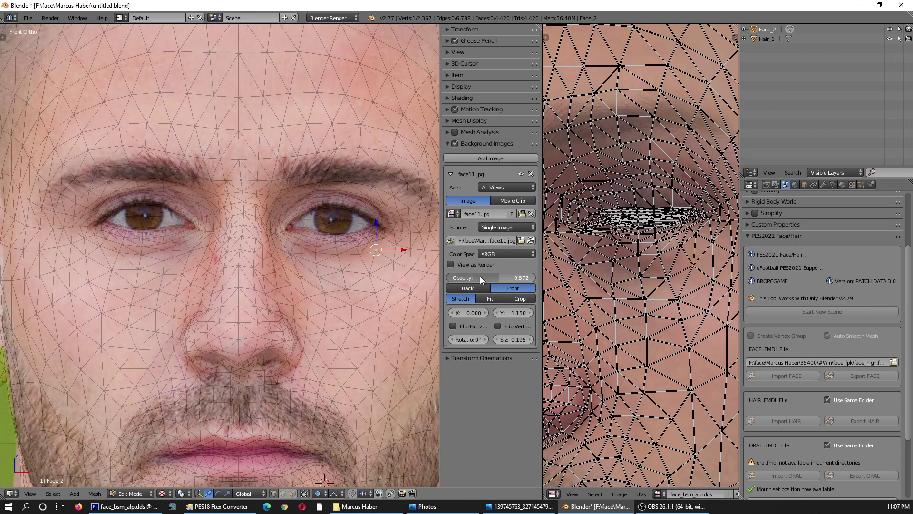
left_click_drag(547, 279, 480, 276)
scroll(325, 261, "up", 4)
Hide the reference photo and drag two upper-eyelid vertices into place.
right_click(326, 261)
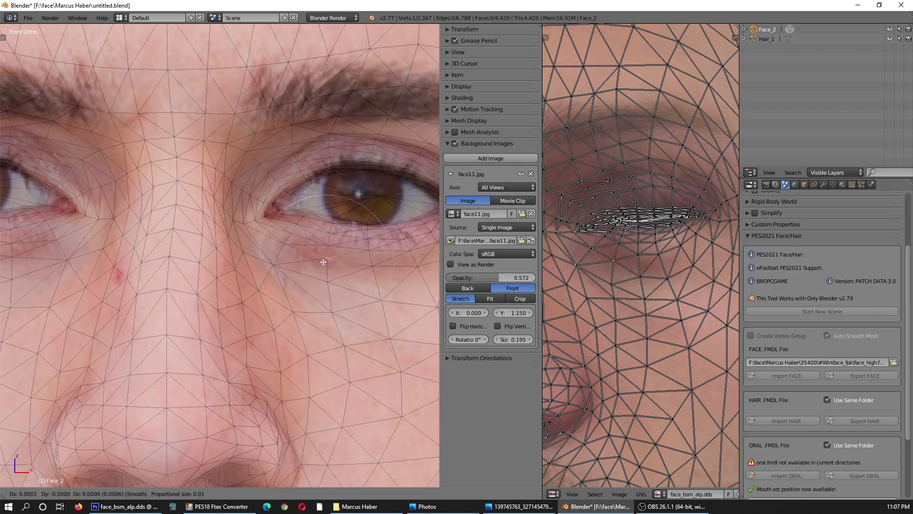
scroll(325, 261, "down", 4)
scroll(347, 222, "up", 3)
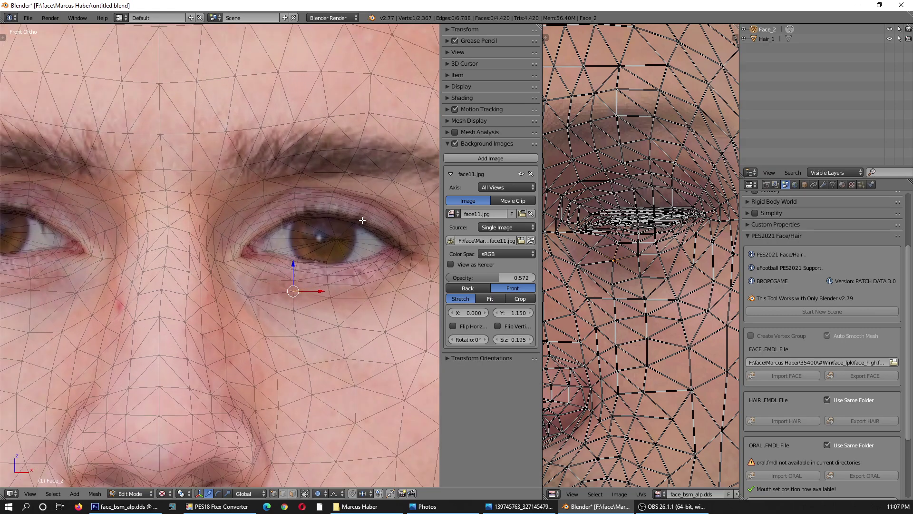
mouse_move(486, 275)
left_mouse_down()
mouse_move(524, 277)
mouse_move(422, 278)
mouse_move(535, 278)
mouse_move(448, 278)
mouse_move(528, 278)
mouse_move(478, 283)
left_mouse_up()
scroll(337, 212, "up", 5)
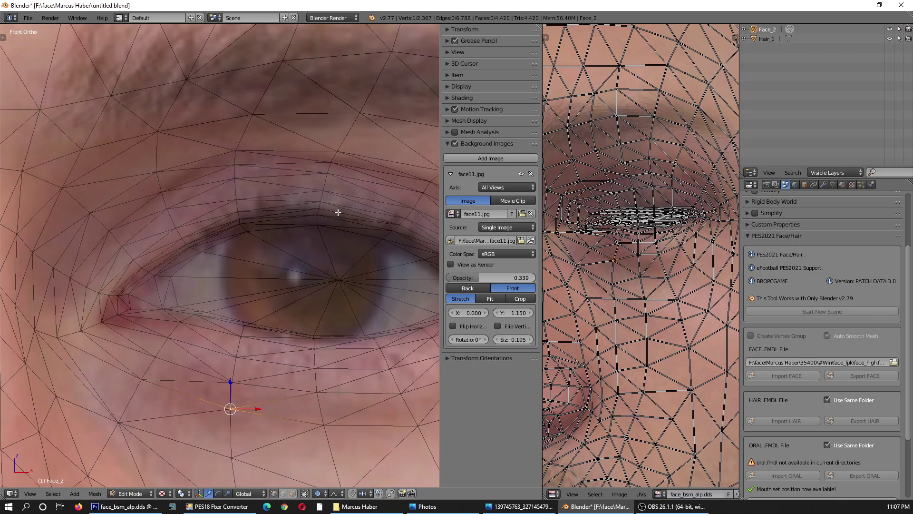
right_click_drag(330, 163, 327, 170)
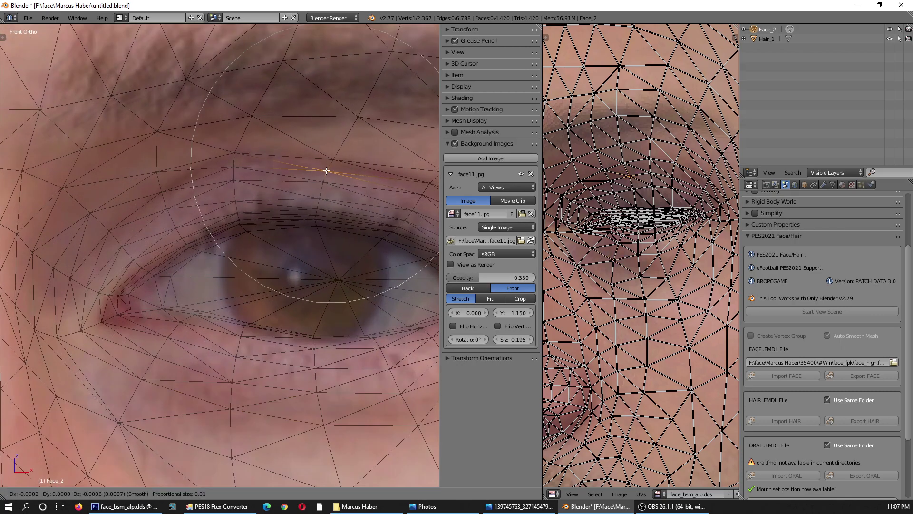
scroll(304, 150, "down", 1)
right_click_drag(367, 160, 361, 186)
left_click(360, 186)
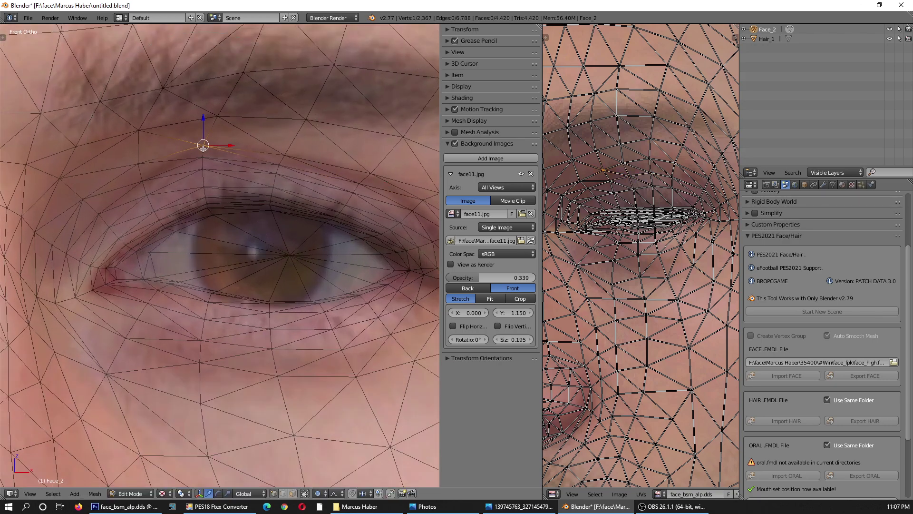
Raise the photo's visibility and move two selected under-eye vertices down together.
scroll(204, 145, "down", 3)
scroll(408, 202, "down", 3)
scroll(409, 202, "down", 3)
scroll(264, 212, "up", 2)
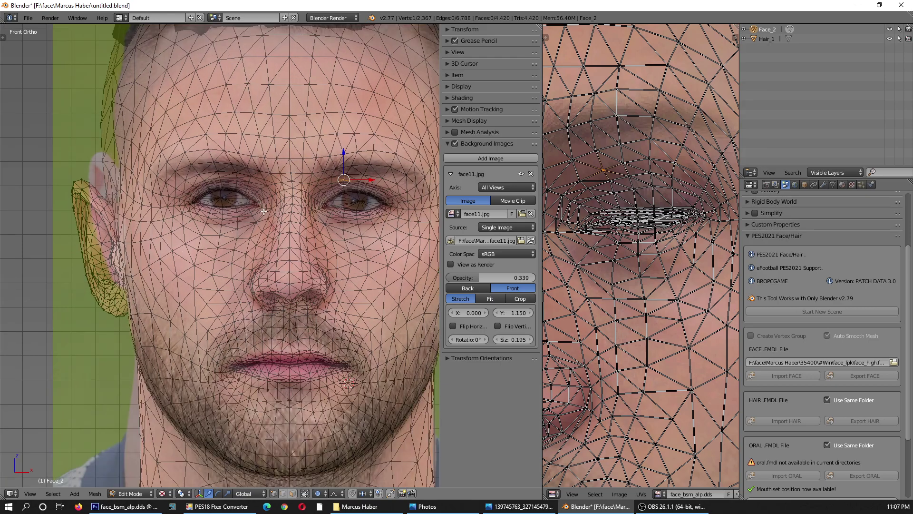
scroll(215, 240, "up", 3)
scroll(215, 240, "up", 3)
mouse_move(478, 279)
left_mouse_down()
mouse_move(521, 280)
mouse_move(439, 282)
mouse_move(495, 280)
mouse_move(476, 277)
left_mouse_up()
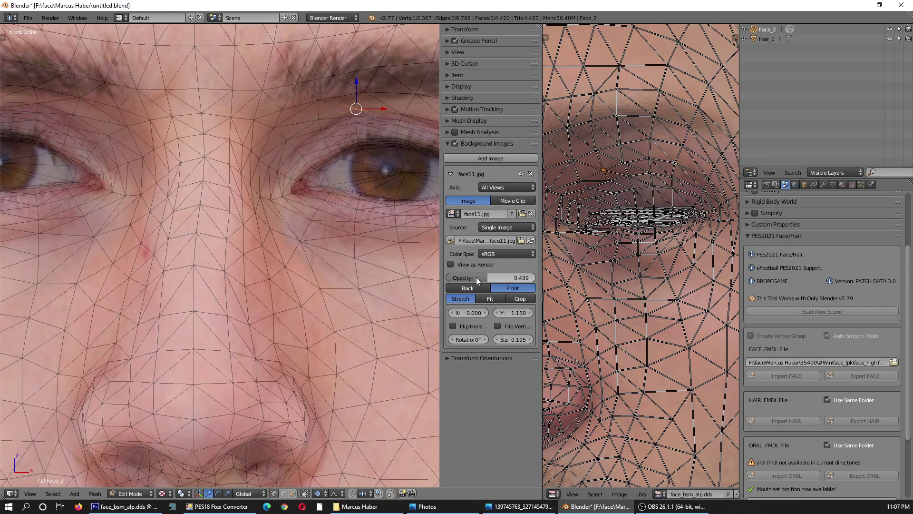
right_click(315, 206, "shift")
key("g")
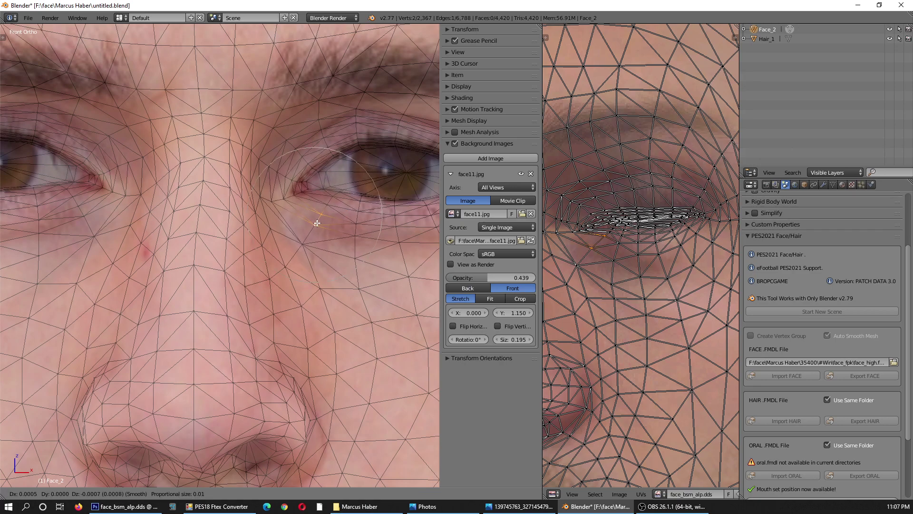
left_click(313, 225)
Return to Object Mode to view the textured head over the photo.
scroll(267, 200, "down", 3)
scroll(244, 181, "down", 2)
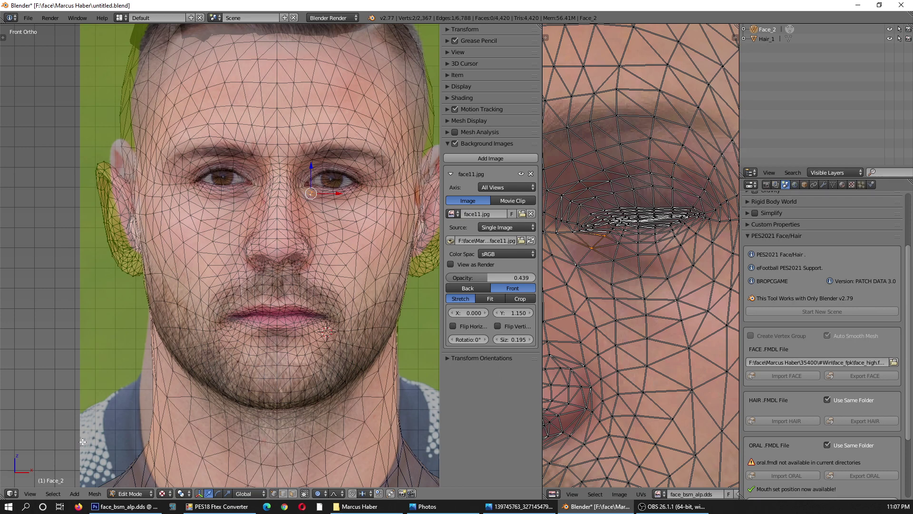
left_click(133, 494)
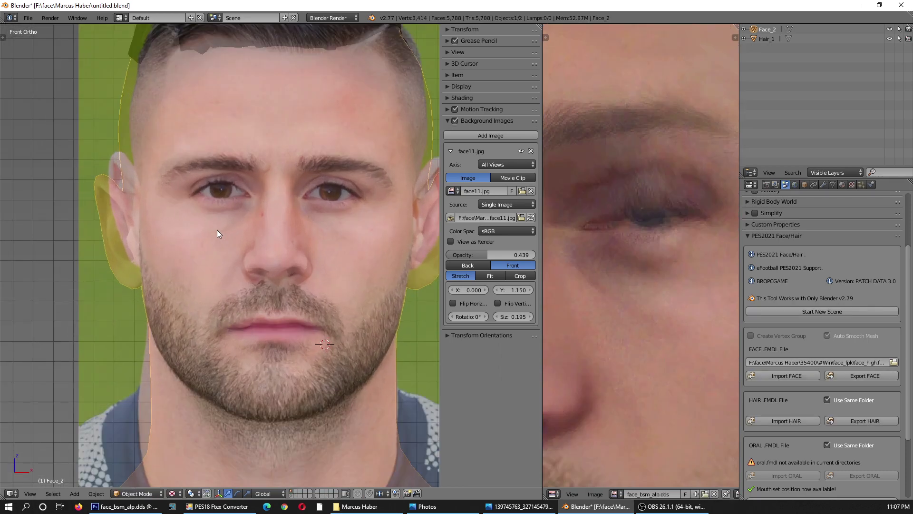
Fade the reference photo behind the face, zooming in and out to compare.
scroll(217, 230, "up", 1)
mouse_move(484, 255)
left_mouse_down()
mouse_move(468, 263)
mouse_move(514, 264)
mouse_move(456, 261)
mouse_move(541, 262)
mouse_move(393, 255)
mouse_move(526, 259)
mouse_move(410, 254)
mouse_move(515, 254)
mouse_move(468, 255)
left_mouse_up()
scroll(247, 218, "down", 2)
scroll(241, 222, "up", 1)
scroll(163, 230, "down", 1)
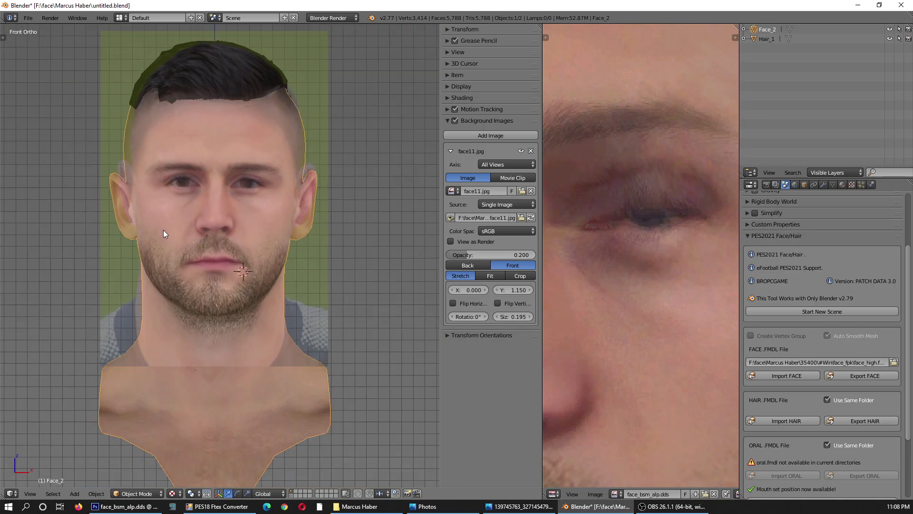
scroll(201, 163, "down", 1)
scroll(201, 163, "up", 1)
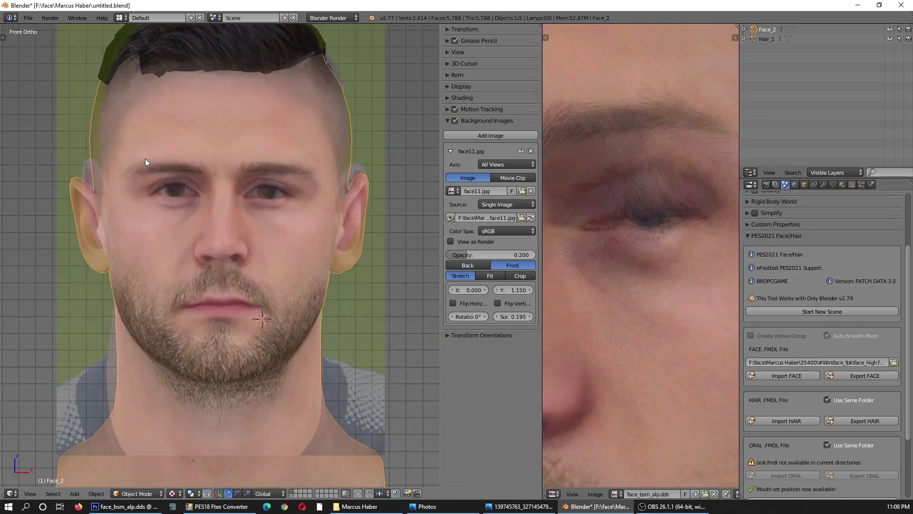
scroll(144, 159, "up", 2)
scroll(144, 159, "down", 2)
scroll(204, 166, "up", 2)
Flash the reference photo in and out, leaving its opacity at 0.044.
mouse_move(461, 257)
left_mouse_down()
mouse_move(500, 255)
mouse_move(429, 254)
mouse_move(473, 252)
left_mouse_up()
scroll(188, 282, "down", 2)
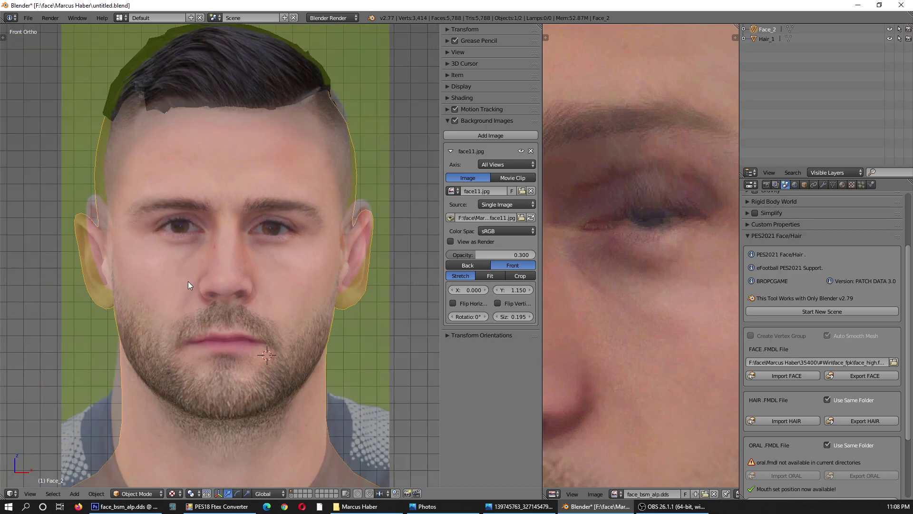
scroll(293, 227, "up", 4)
mouse_move(479, 256)
left_mouse_down()
mouse_move(519, 258)
mouse_move(439, 256)
left_mouse_up()
mouse_move(495, 257)
left_mouse_down()
mouse_move(406, 256)
mouse_move(486, 254)
mouse_move(434, 252)
left_mouse_up()
scroll(309, 216, "down", 2)
scroll(309, 216, "up", 4)
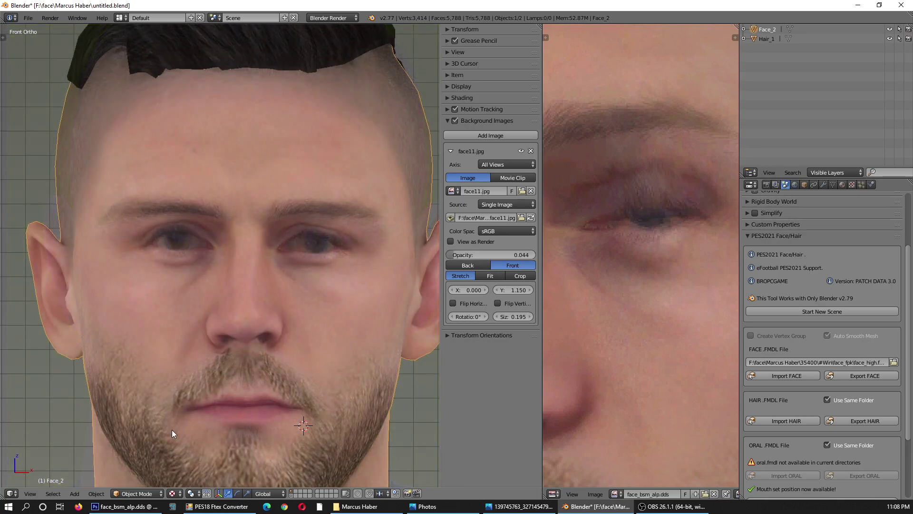
left_click(143, 493)
Enter Edit Mode and select six brow vertices around the nose bridge.
left_click(136, 470)
scroll(235, 207, "up", 4)
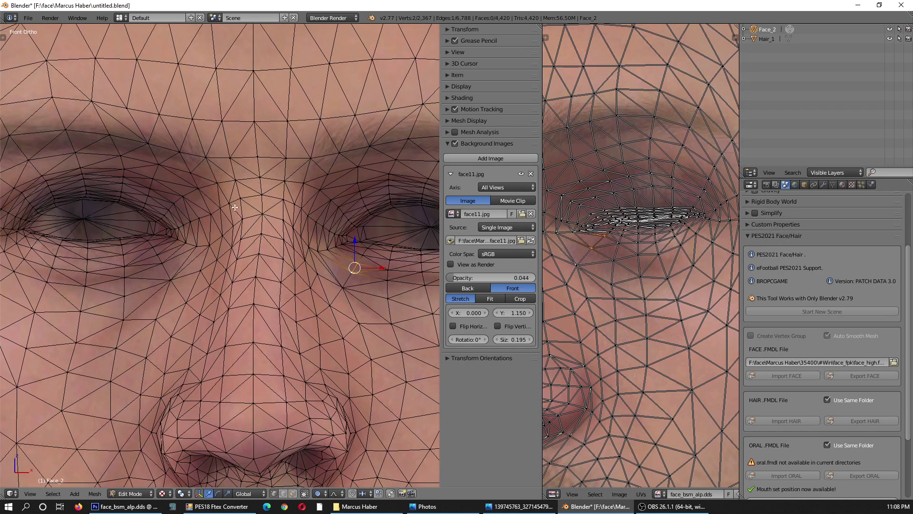
right_click(218, 176)
right_click(207, 156, "shift")
right_click(194, 121, "shift")
right_click(304, 182, "shift")
right_click(316, 157, "shift")
right_click(328, 120, "shift")
scroll(245, 140, "down", 2)
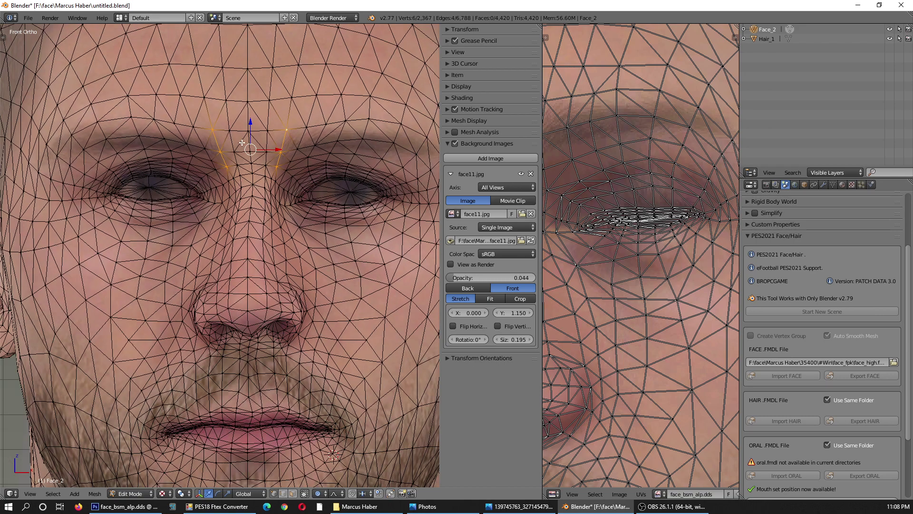
scroll(243, 143, "up", 1)
Widen the selected brow vertices along X with a proportional scale, then show the photo clearly.
key("s")
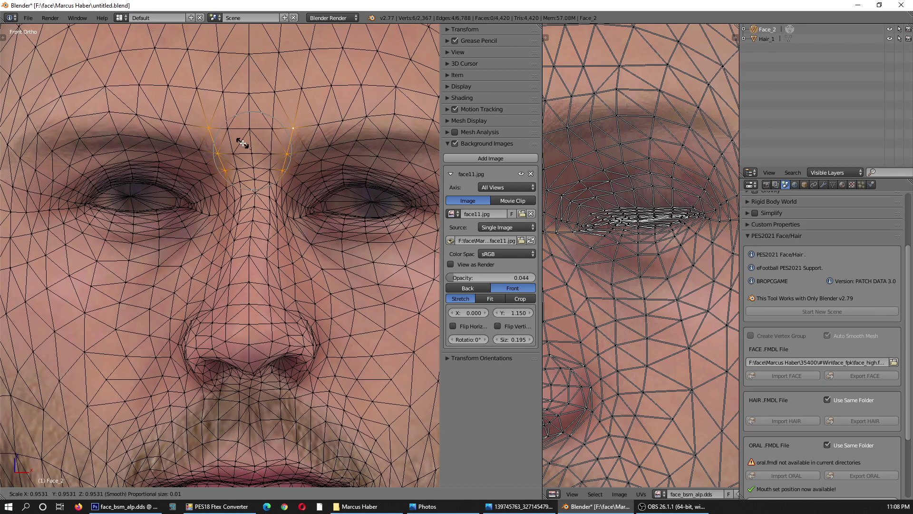
key("Escape")
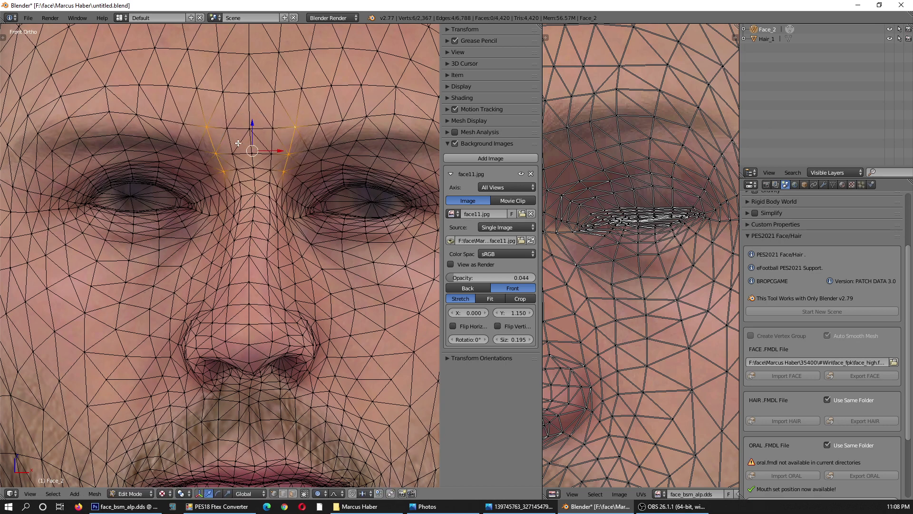
key("s")
key("x")
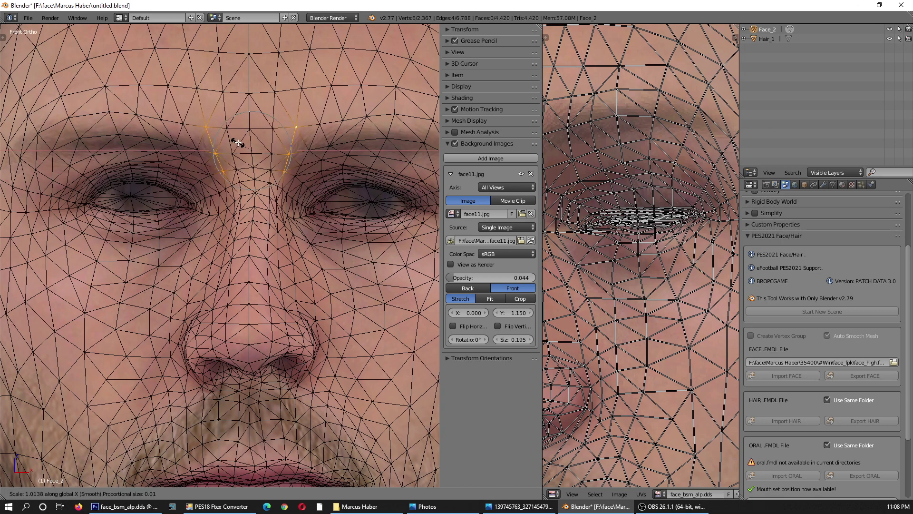
scroll(236, 142, "down", 1)
scroll(237, 142, "down", 1)
scroll(237, 142, "down", 2)
scroll(236, 142, "down", 1)
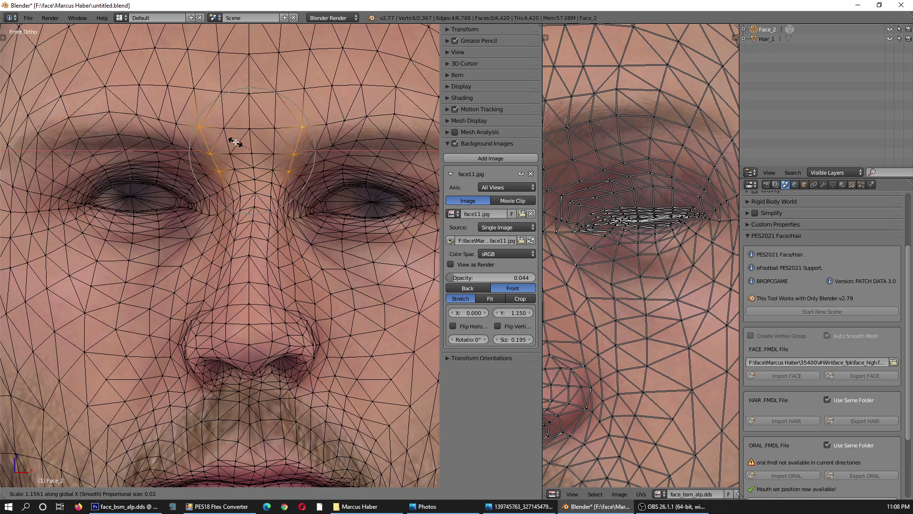
left_click(236, 142)
scroll(243, 147, "down", 3)
scroll(247, 148, "up", 2)
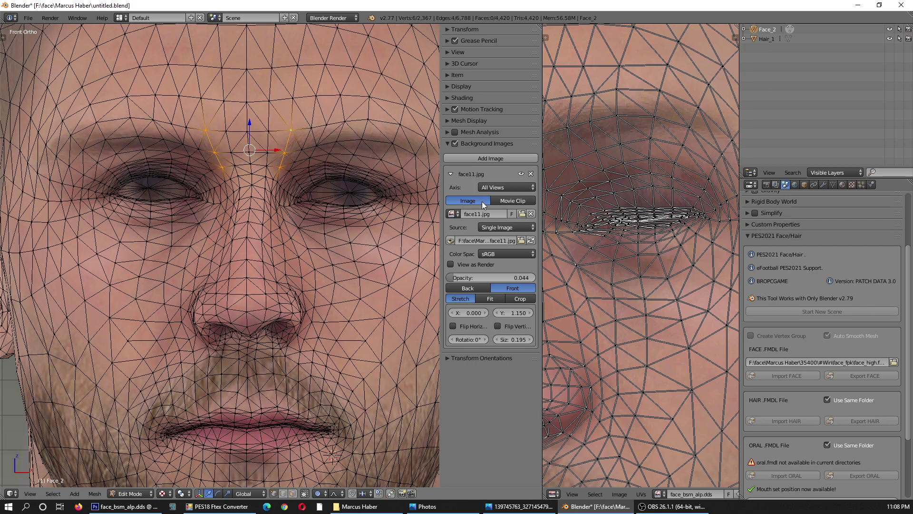
mouse_move(480, 279)
left_mouse_down()
mouse_move(535, 286)
mouse_move(486, 279)
left_mouse_up()
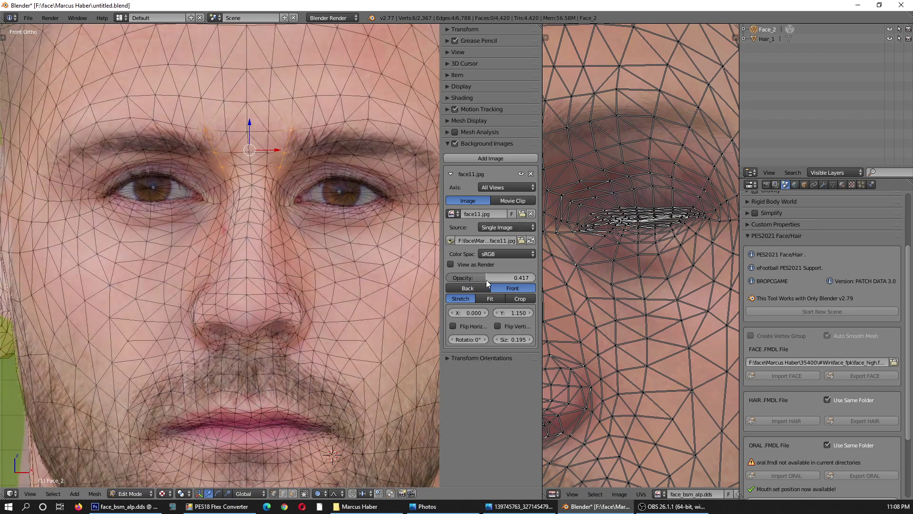
Select five vertices along both eyebrows and fade the photo to compare them.
right_click(202, 132)
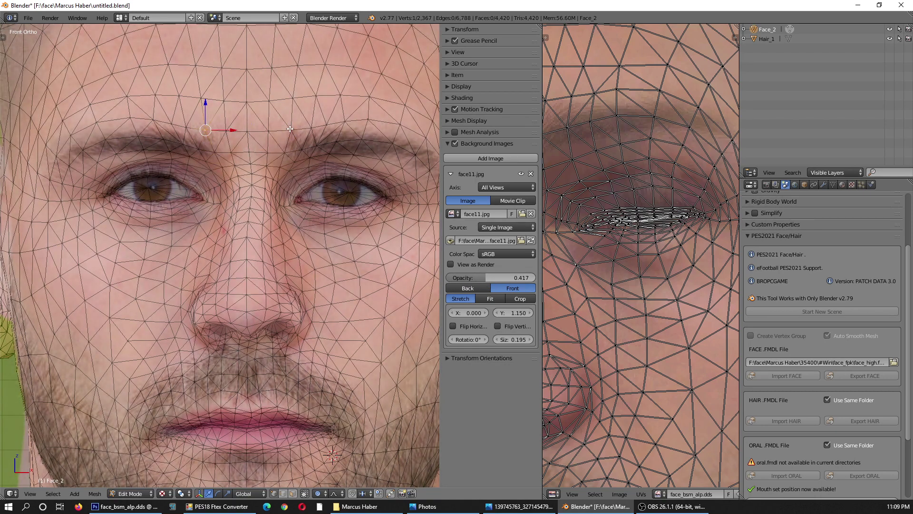
right_click(310, 126, "shift")
right_click(327, 125, "shift")
right_click(191, 126, "shift")
right_click(175, 124, "shift")
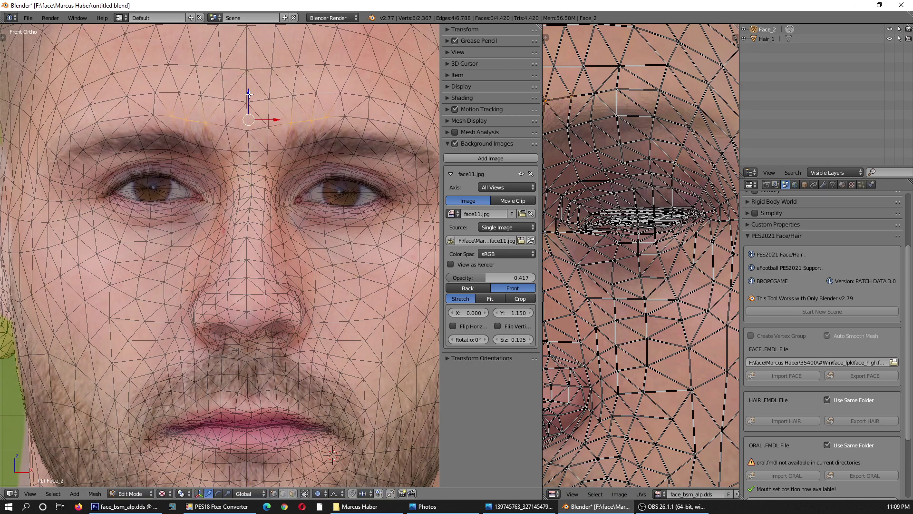
scroll(250, 107, "down", 1)
scroll(267, 119, "down", 1)
mouse_move(476, 277)
left_mouse_down()
mouse_move(527, 281)
mouse_move(393, 277)
mouse_move(511, 273)
mouse_move(438, 272)
left_mouse_up()
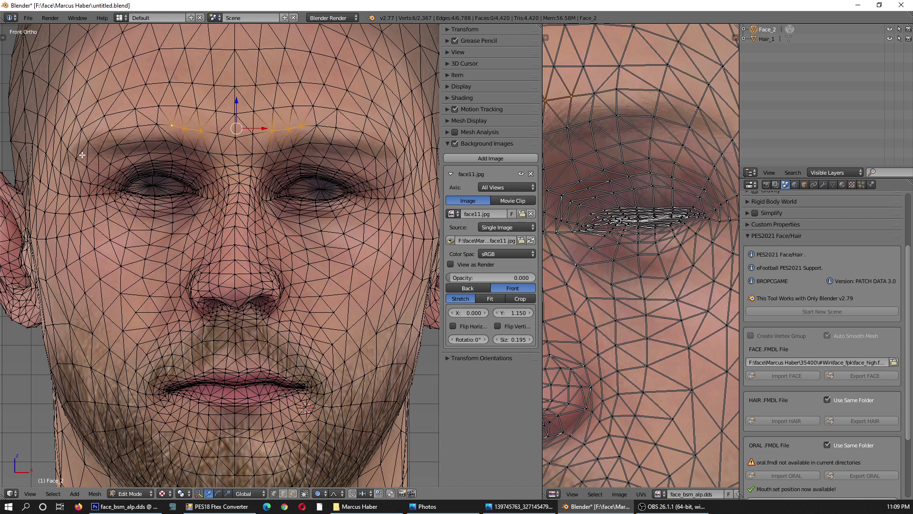
Box-select outer brow vertices on both sides and shift them with proportional falloff.
key("a")
key("b")
left_click_drag(68, 145, 83, 166)
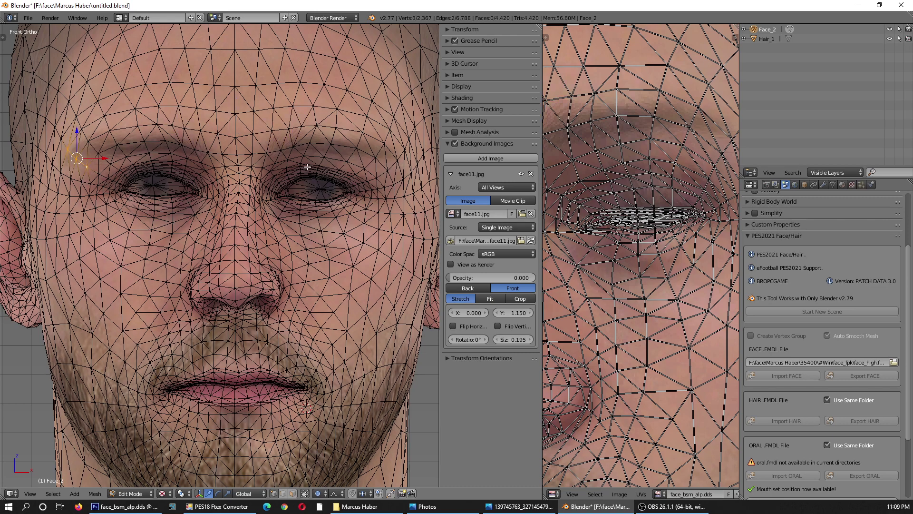
right_click(403, 154, "shift")
right_click(378, 175, "shift")
left_click_drag(233, 136, 233, 139)
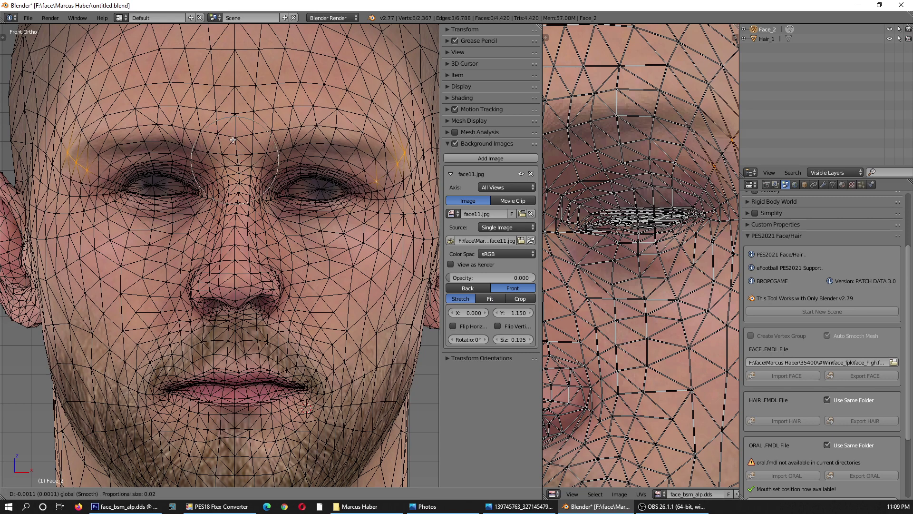
scroll(233, 139, "down", 3)
left_click_drag(233, 139, 349, 193)
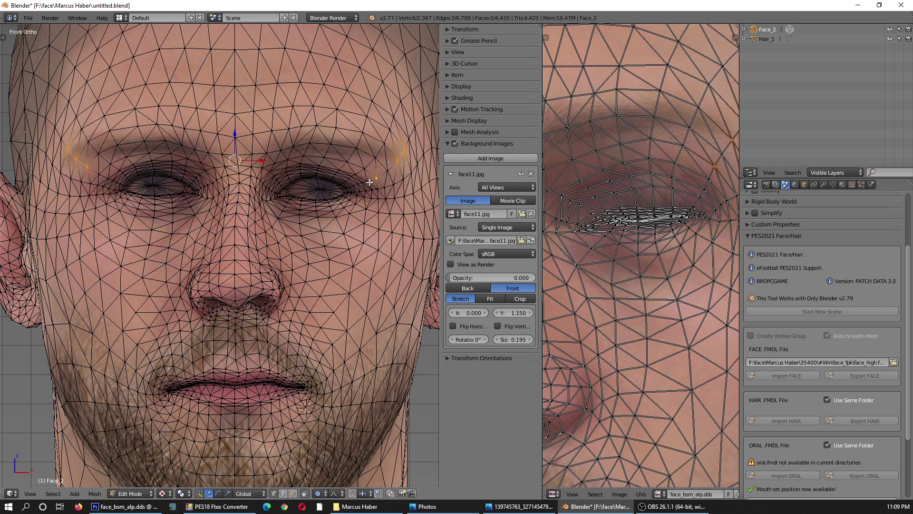
scroll(370, 182, "up", 2)
Swap one outer brow vertex in the selection and move the outer brow into place.
right_click(371, 178, "shift")
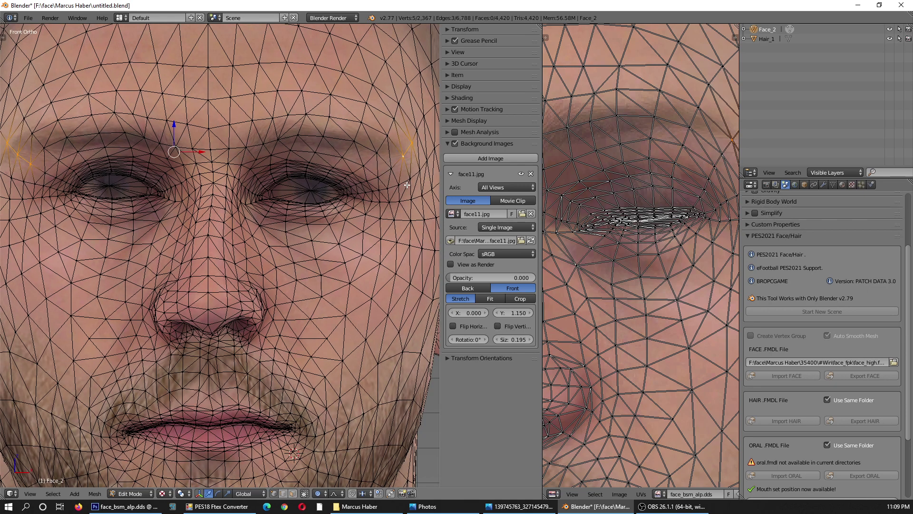
right_click(393, 168, "shift")
scroll(310, 176, "down", 2)
key("g")
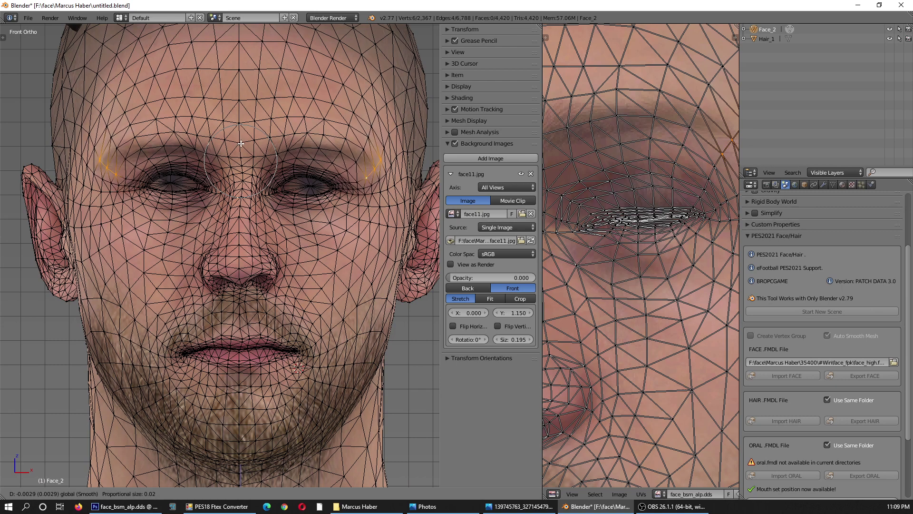
left_click(241, 144)
scroll(267, 163, "down", 1)
scroll(123, 190, "up", 1)
scroll(123, 190, "up", 1)
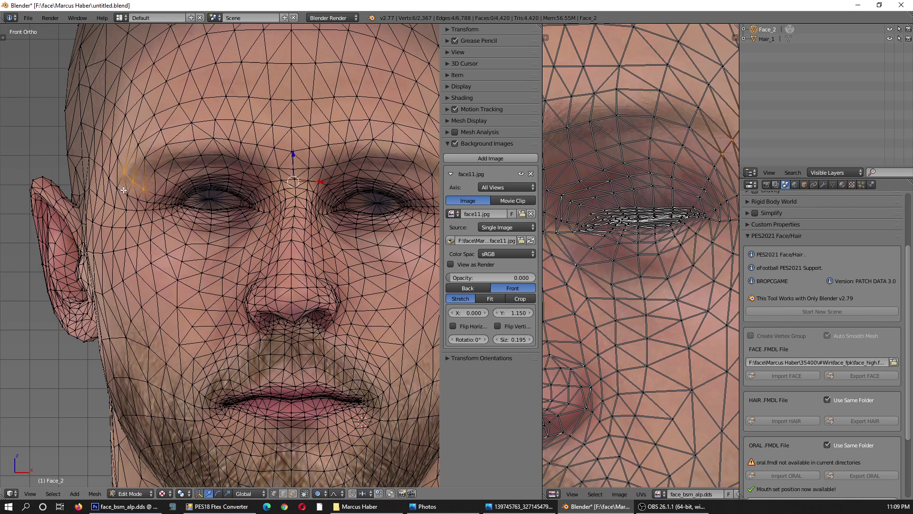
Move a left temple vertex and two vertices beside the right eye to fit the photo.
right_click(118, 192)
key("g")
left_click(122, 202)
scroll(190, 203, "down", 1)
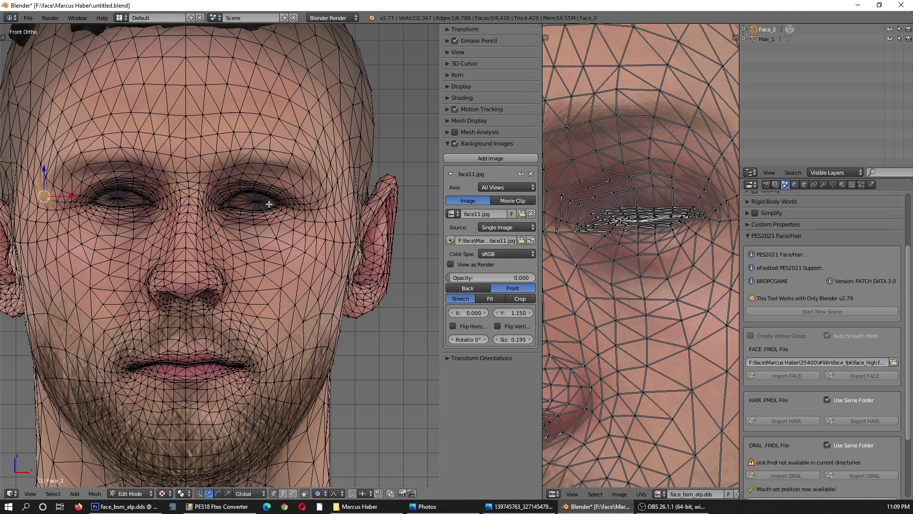
right_click(326, 196)
right_click(324, 198, "shift")
key("g")
left_click(322, 204)
scroll(322, 204, "down", 3)
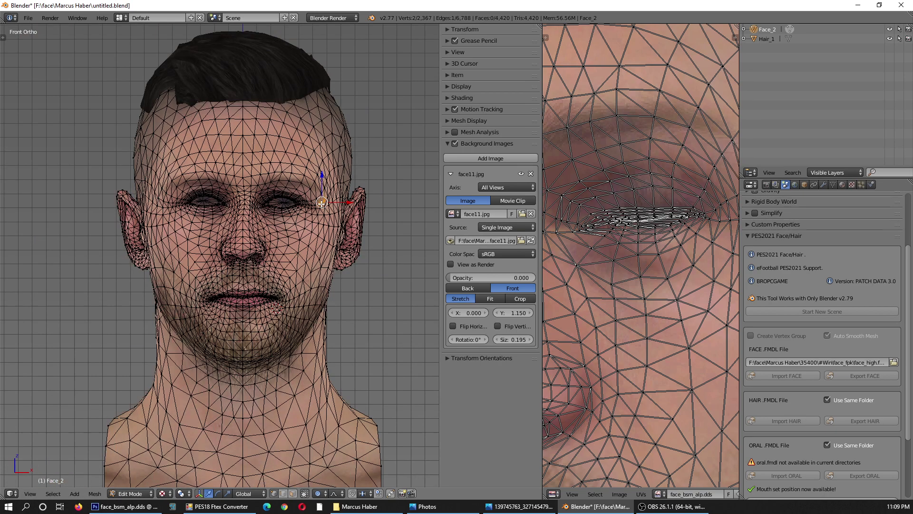
scroll(238, 238, "up", 2)
scroll(238, 238, "up", 1)
Compare the textured head in Object Mode with the photo at 0.372 opacity, then return to Edit Mode.
left_click(118, 494)
scroll(119, 485, "down", 3)
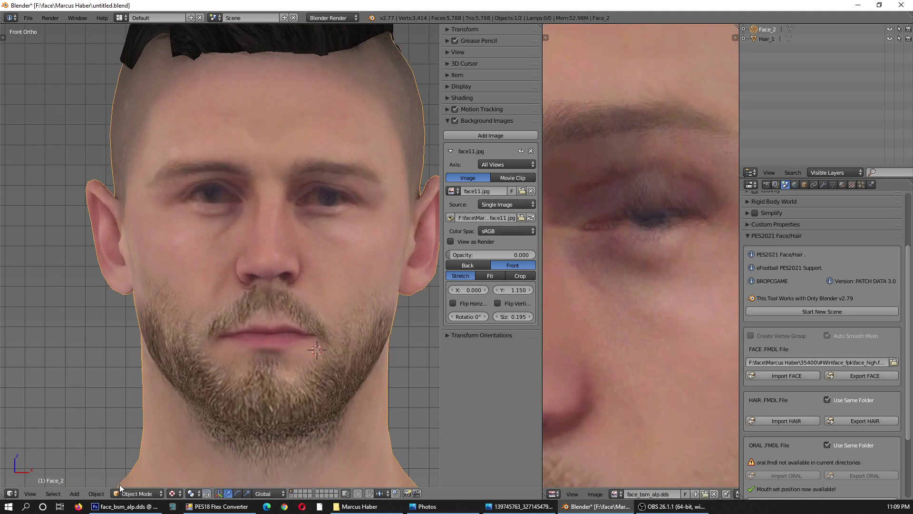
mouse_move(451, 253)
left_mouse_down()
mouse_move(512, 256)
mouse_move(438, 257)
mouse_move(541, 264)
mouse_move(434, 259)
mouse_move(504, 278)
mouse_move(454, 282)
mouse_move(546, 289)
mouse_move(546, 299)
mouse_move(510, 303)
mouse_move(578, 309)
mouse_move(453, 310)
mouse_move(554, 307)
mouse_move(464, 306)
mouse_move(527, 306)
mouse_move(478, 307)
mouse_move(507, 309)
mouse_move(487, 307)
left_mouse_up()
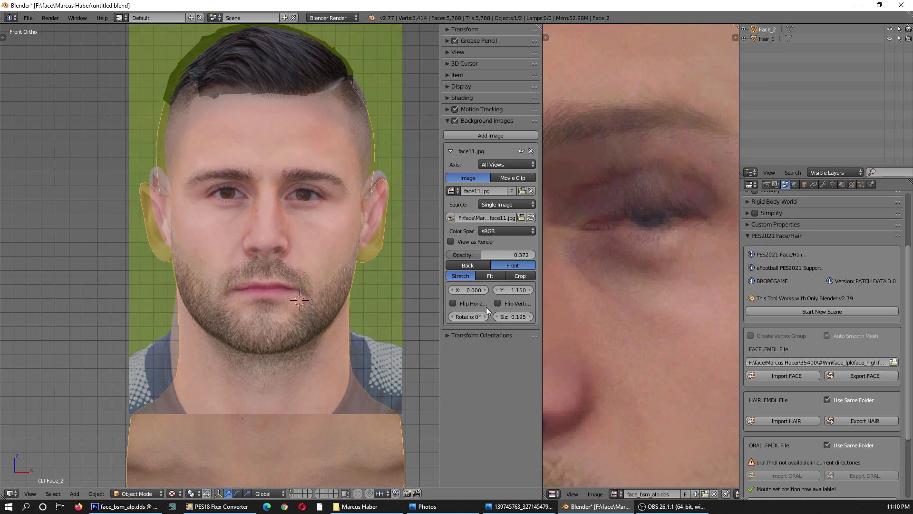
scroll(267, 217, "up", 5)
scroll(243, 221, "down", 2)
scroll(243, 221, "up", 2)
left_click(137, 493)
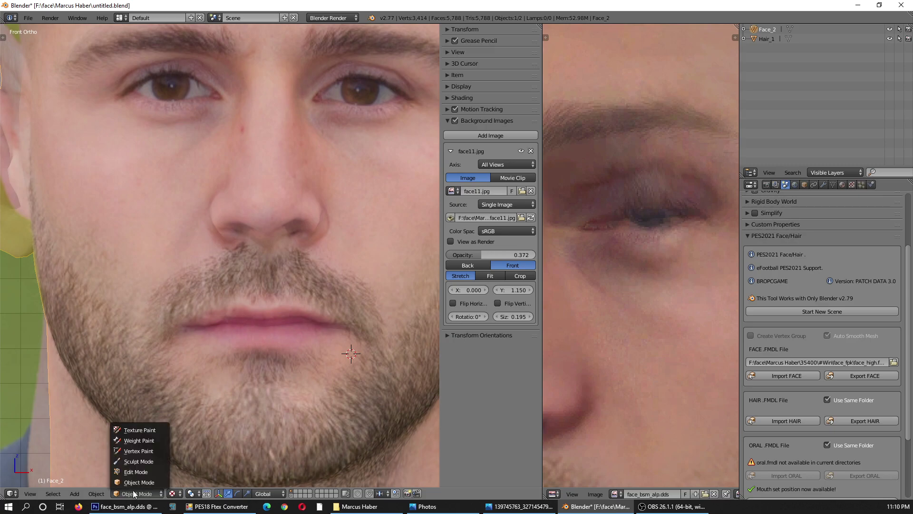
left_click(139, 465)
scroll(279, 260, "up", 2)
Try moving a nostril-edge vertex, undo it, and adjust the reference photo's opacity.
scroll(279, 260, "up", 2)
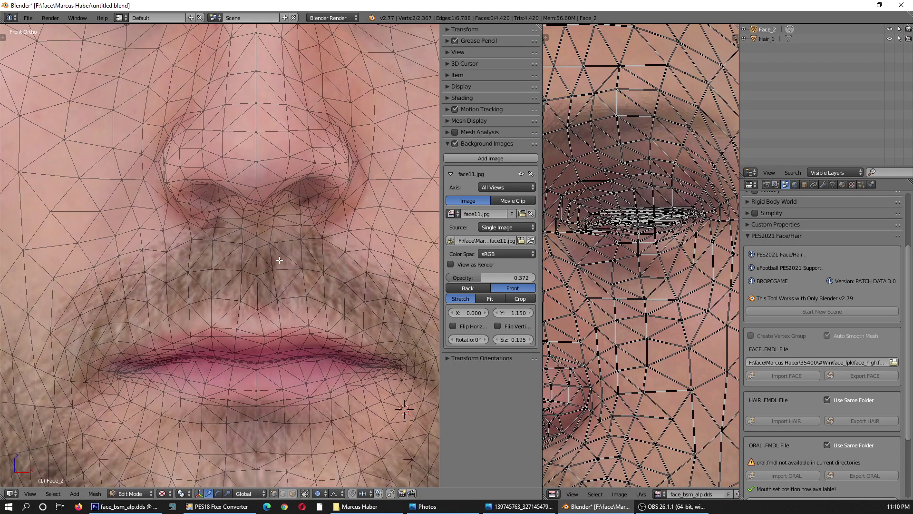
right_click(261, 206)
key("g")
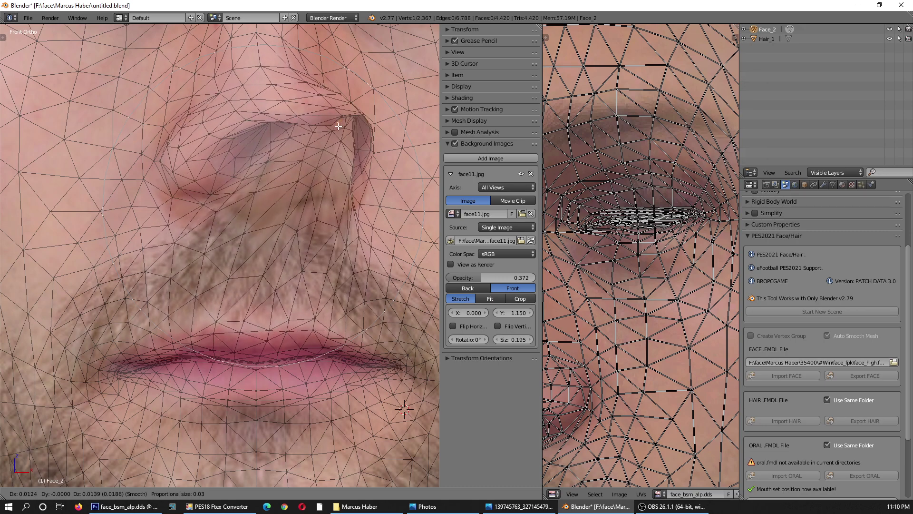
left_click(257, 168)
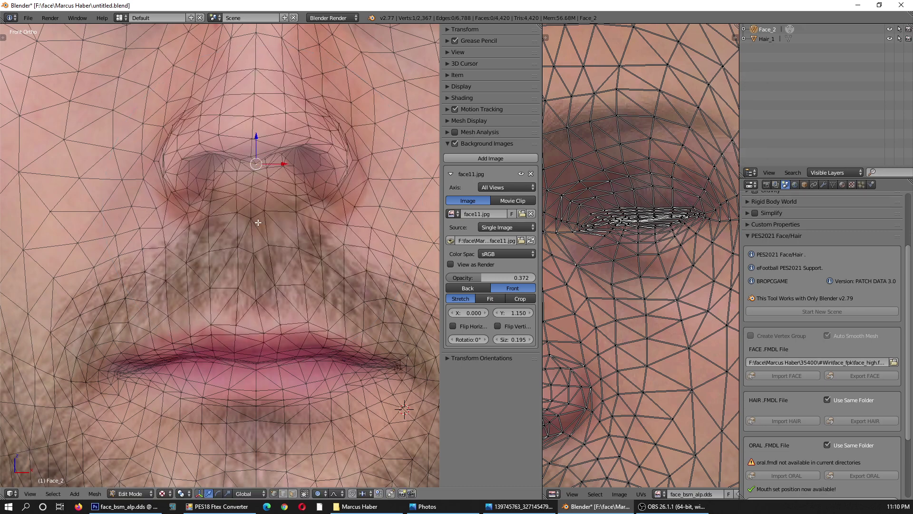
key("ctrl+z")
mouse_move(482, 278)
left_mouse_down()
mouse_move(470, 297)
mouse_move(539, 295)
mouse_move(414, 291)
mouse_move(497, 291)
left_mouse_up()
scroll(635, 282, "down", 2)
scroll(634, 283, "down", 3)
scroll(610, 329, "up", 2)
scroll(610, 328, "up", 1)
scroll(637, 320, "up", 2)
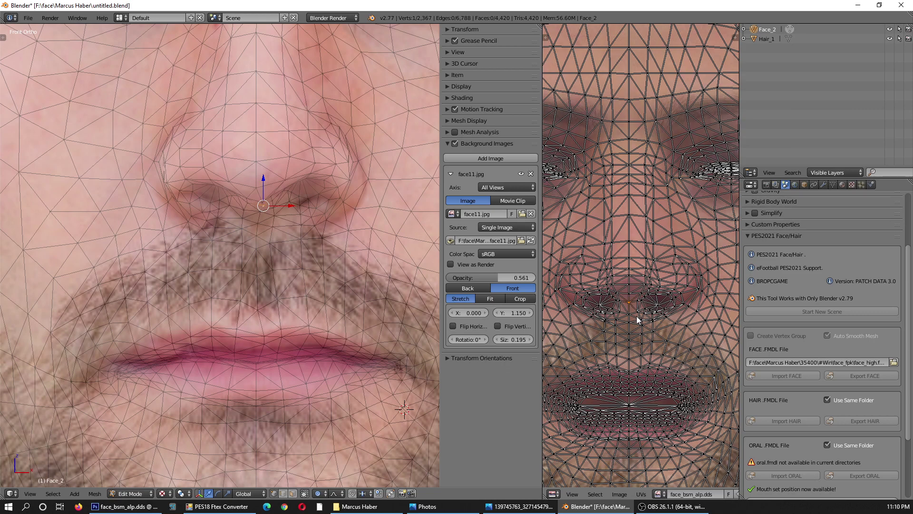
scroll(638, 319, "down", 2)
Circle-select the nose vertices and lower the whole nose with proportional editing.
key("c")
mouse_move(594, 291)
left_mouse_down()
mouse_move(661, 302)
mouse_move(666, 288)
mouse_move(618, 284)
mouse_move(651, 284)
left_mouse_up()
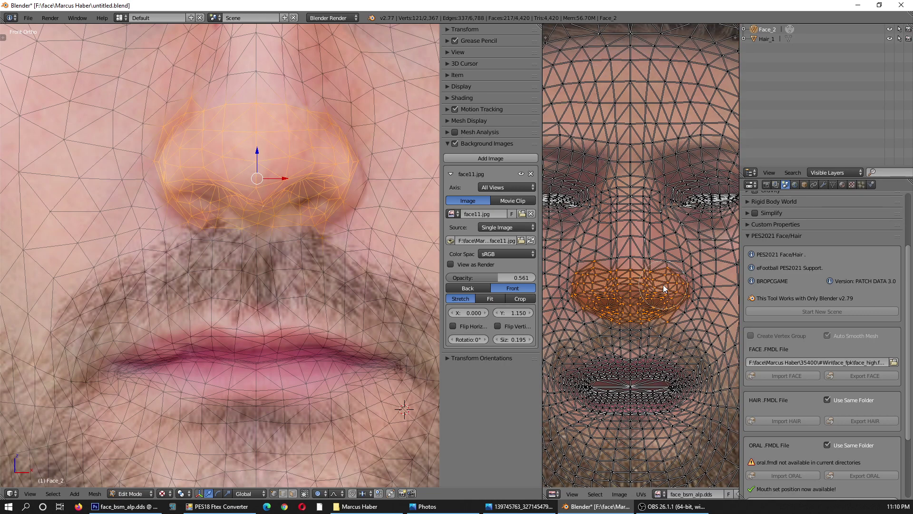
left_click_drag(252, 154, 254, 159)
scroll(254, 158, "up", 3)
left_click_drag(254, 159, 254, 168)
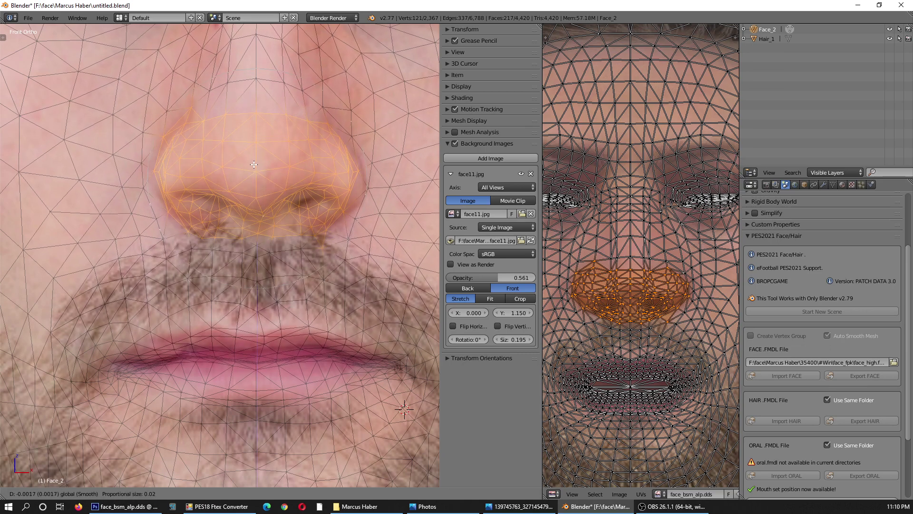
scroll(227, 220, "up", 2)
key("a")
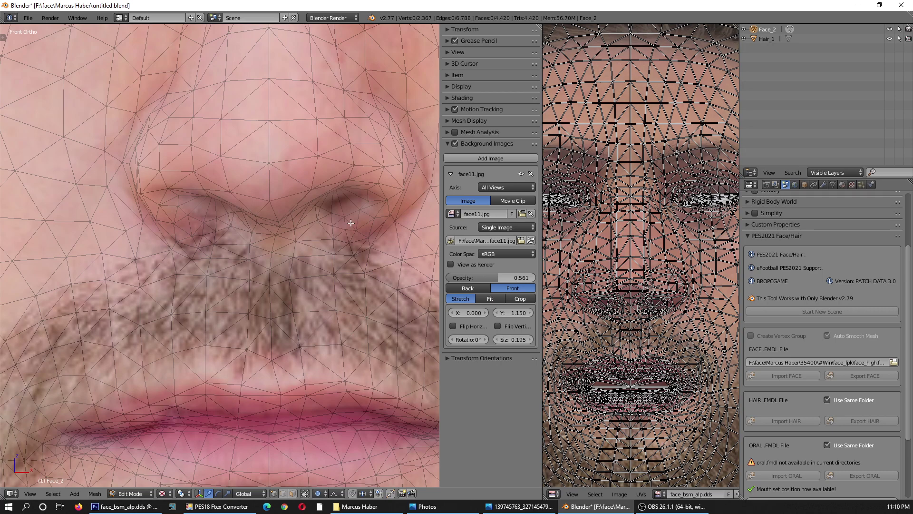
Nudge a right-nostril vertex into line with the photo, then make the photo fainter.
right_click(329, 214)
key("g")
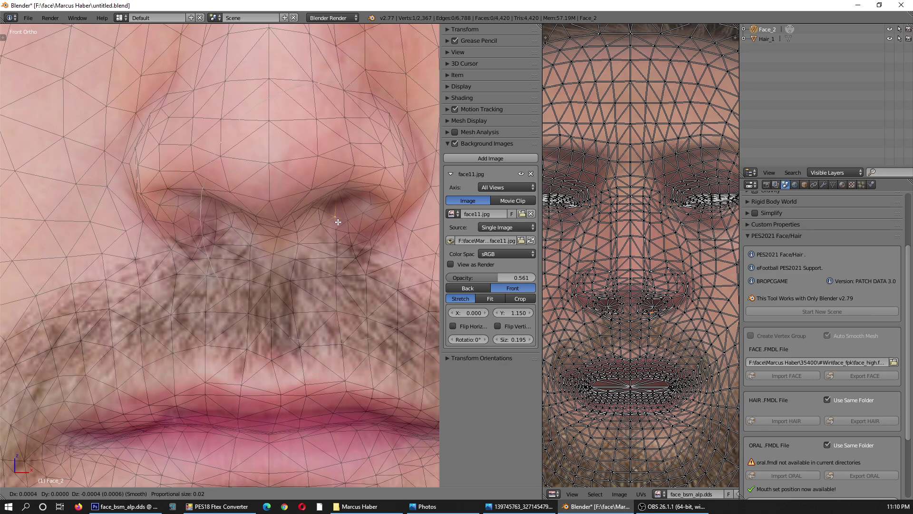
left_click(342, 228)
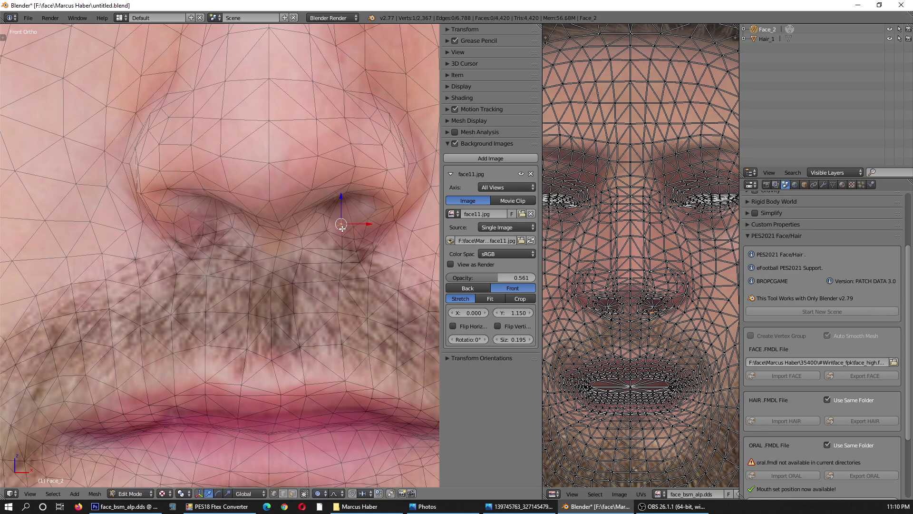
left_click_drag(449, 275, 483, 274)
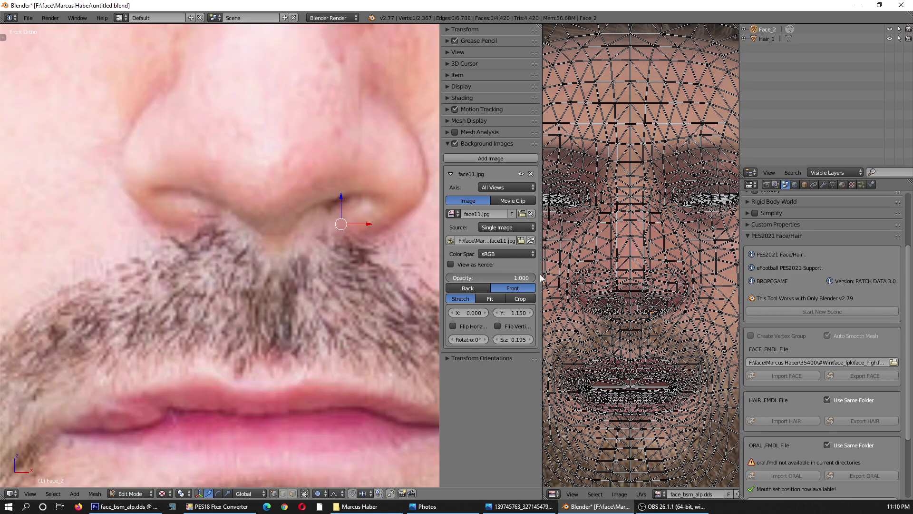
Move three left-nostril vertices onto the photo's nostril outline.
right_click(238, 215)
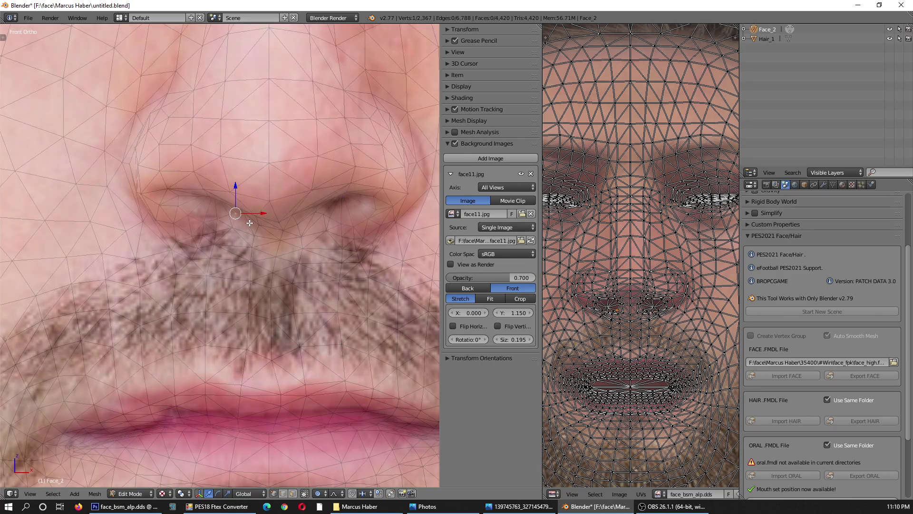
key("g")
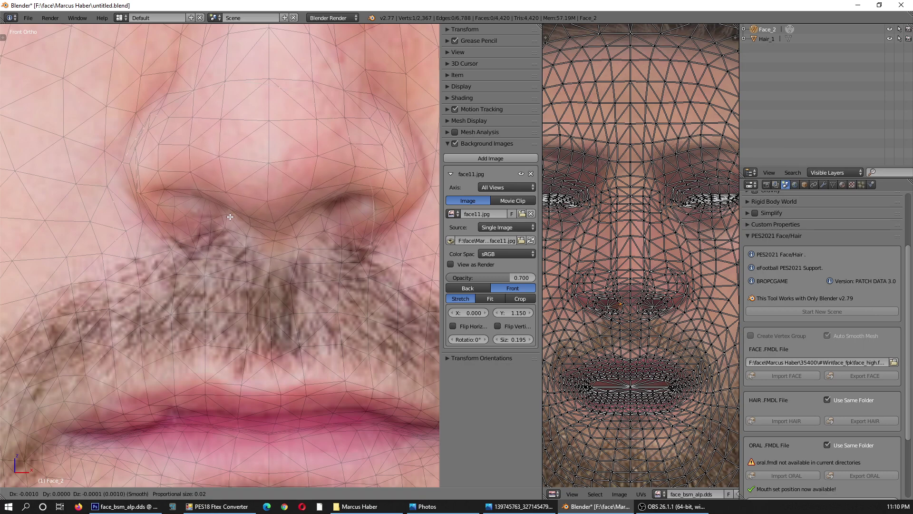
left_click(226, 217)
right_click(180, 210)
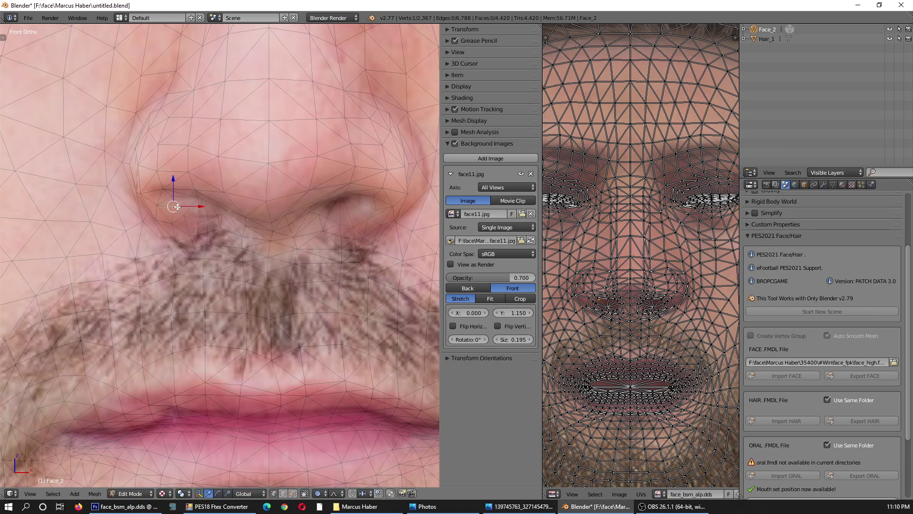
key("g")
left_click(163, 209)
right_click(167, 210)
right_click(142, 193)
key("g")
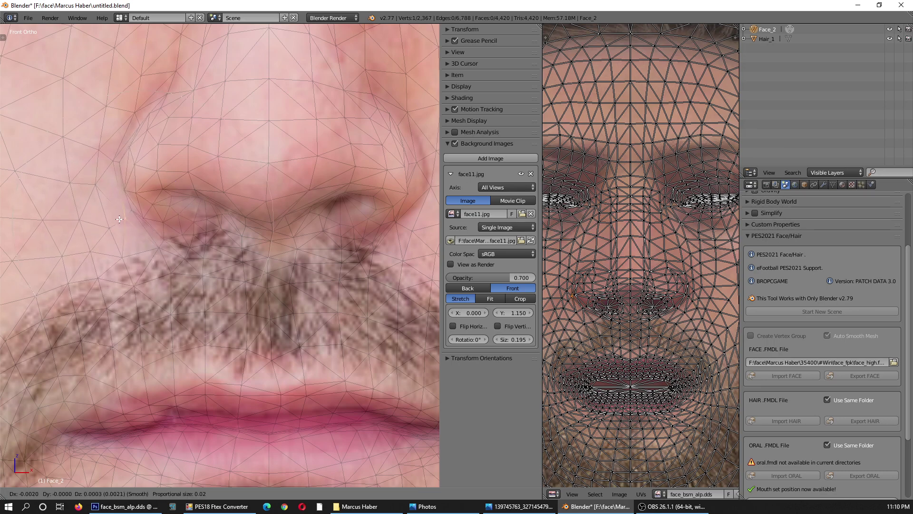
left_click(117, 214)
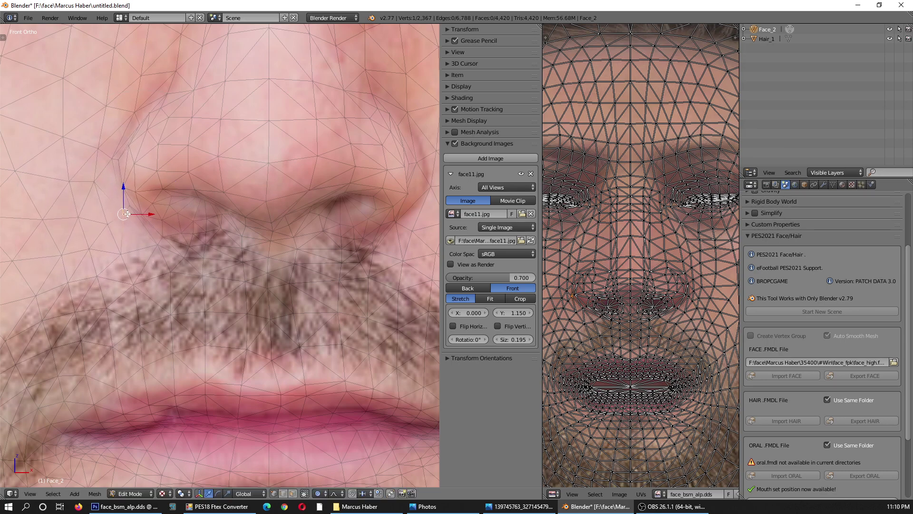
scroll(124, 214, "down", 2)
scroll(301, 202, "up", 4)
Refit a nostril-edge vertex and a nostril-top vertex to the reference photo.
right_click(338, 239)
key("g")
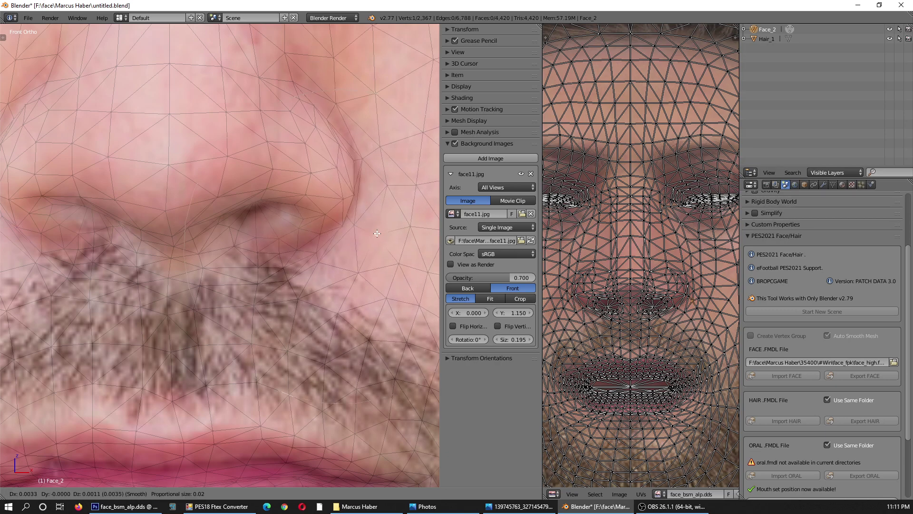
left_click(382, 231)
right_click(335, 96)
key("g")
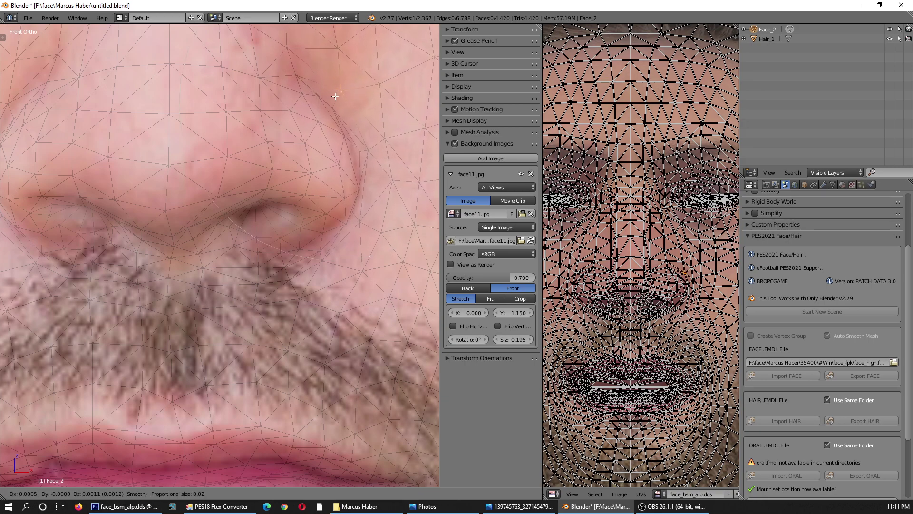
left_click(335, 99)
scroll(336, 123, "down", 3)
scroll(189, 125, "up", 3)
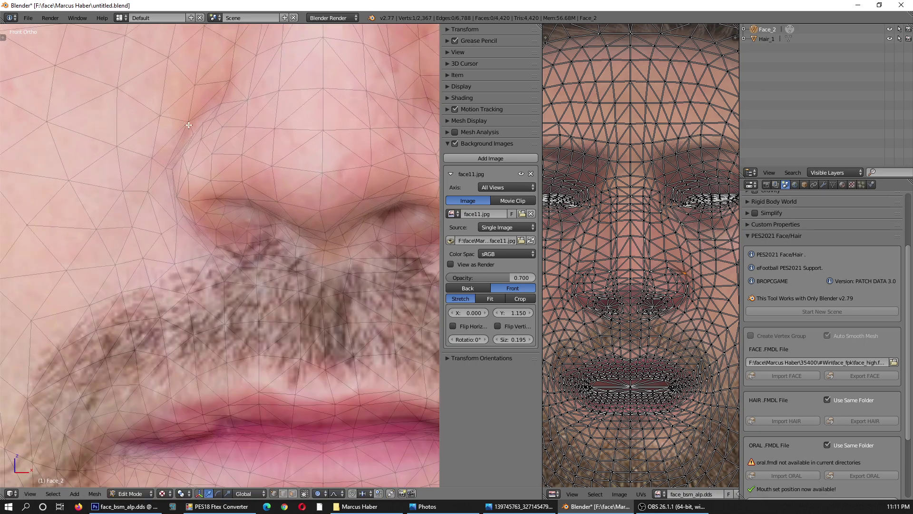
Move a vertex on the nose's left side beside the nostril, checking against the photo.
right_click(180, 116)
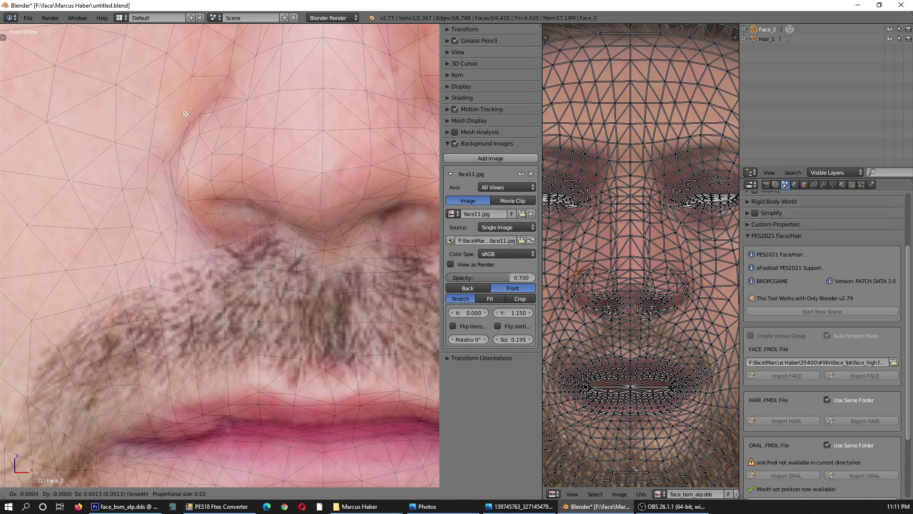
scroll(171, 141, "down", 2)
scroll(170, 141, "down", 1)
scroll(190, 142, "down", 1)
scroll(214, 143, "down", 1)
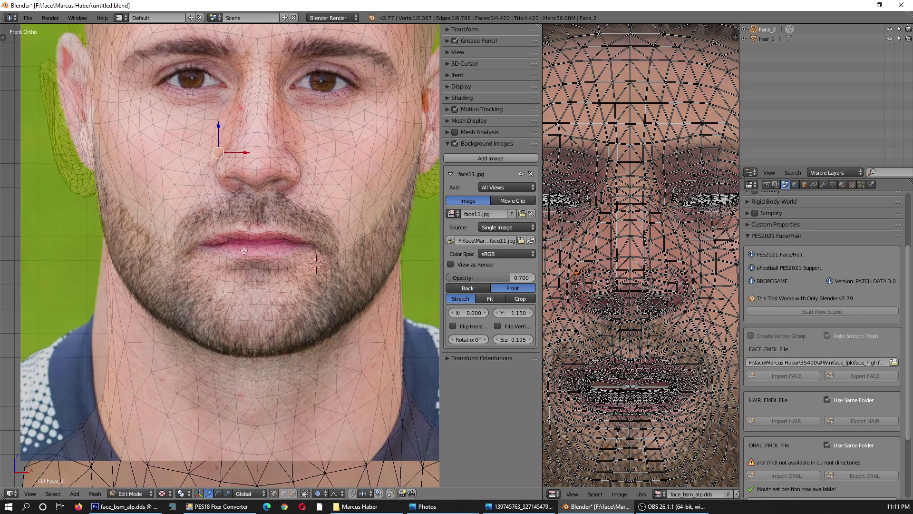
scroll(244, 144, "down", 2)
scroll(244, 144, "up", 1)
scroll(257, 190, "up", 2)
scroll(341, 288, "down", 1)
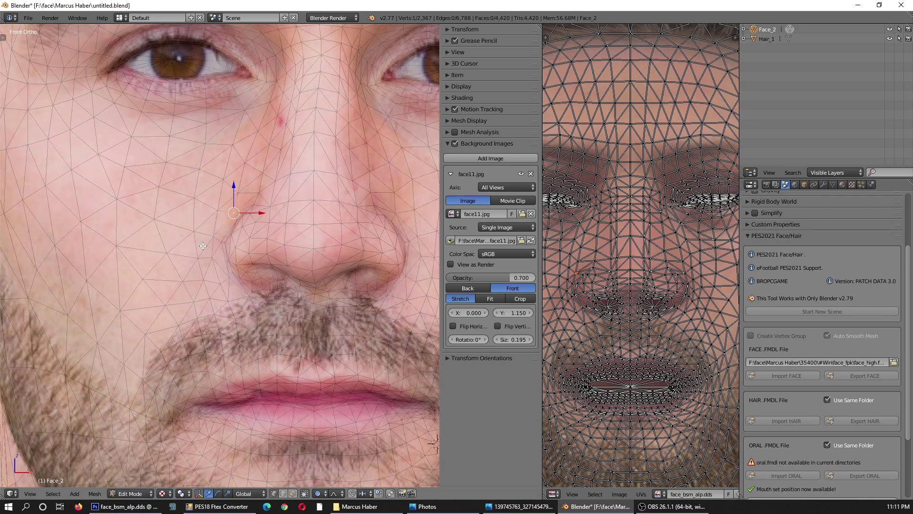
scroll(370, 302, "up", 3)
scroll(362, 305, "up", 1)
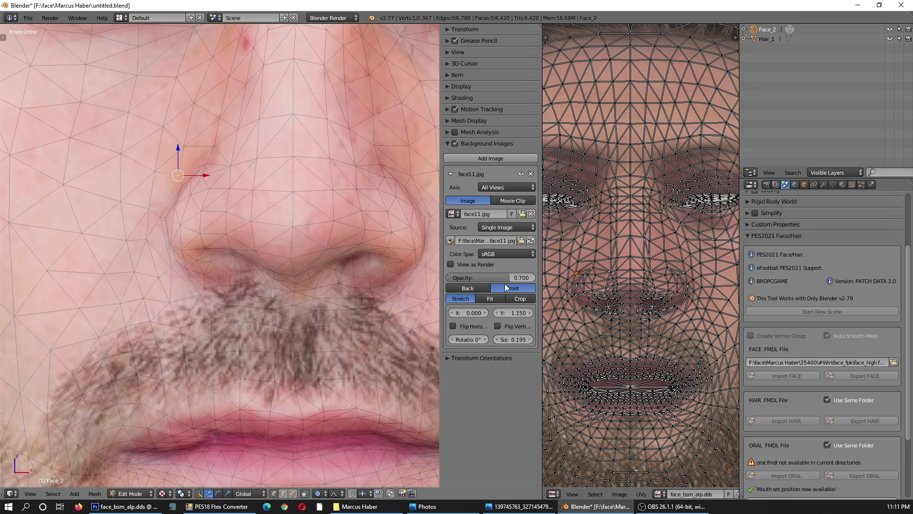
mouse_move(495, 279)
left_mouse_down()
mouse_move(544, 289)
mouse_move(502, 288)
left_mouse_up()
scroll(245, 284, "up", 4)
key("g")
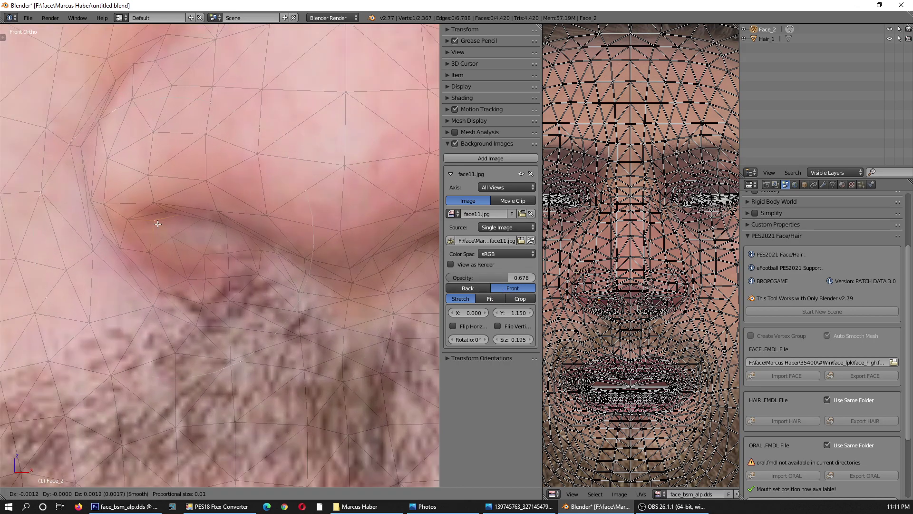
left_click(158, 223)
Adjust another nostril vertex and change the reference photo's opacity to compare.
scroll(144, 256, "down", 2)
scroll(281, 266, "up", 1)
scroll(305, 271, "down", 1)
right_click(386, 246)
key("g")
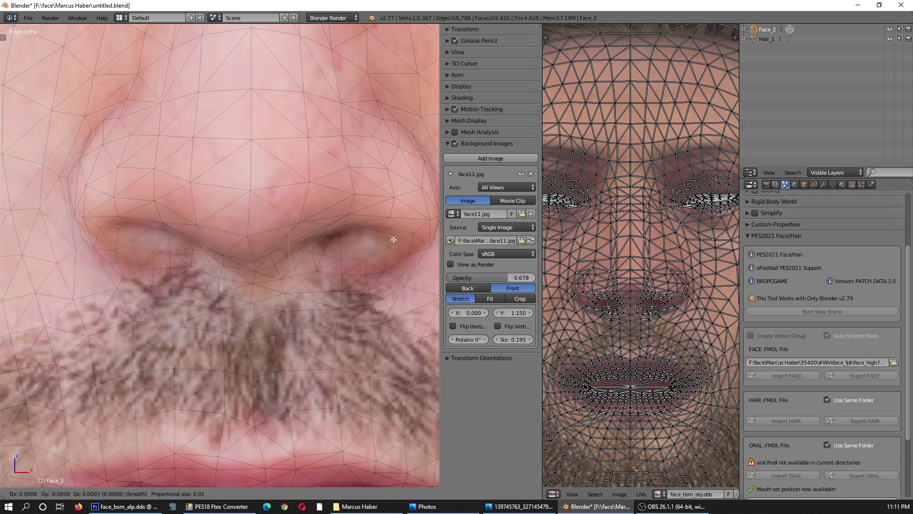
left_click(394, 240)
scroll(295, 276, "down", 2)
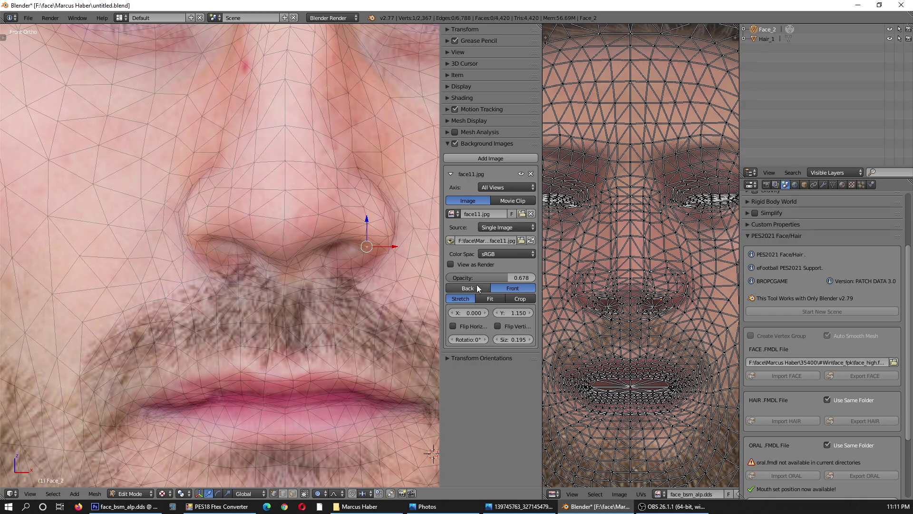
mouse_move(466, 276)
left_mouse_down()
mouse_move(534, 281)
mouse_move(404, 281)
mouse_move(519, 281)
mouse_move(429, 281)
left_mouse_up()
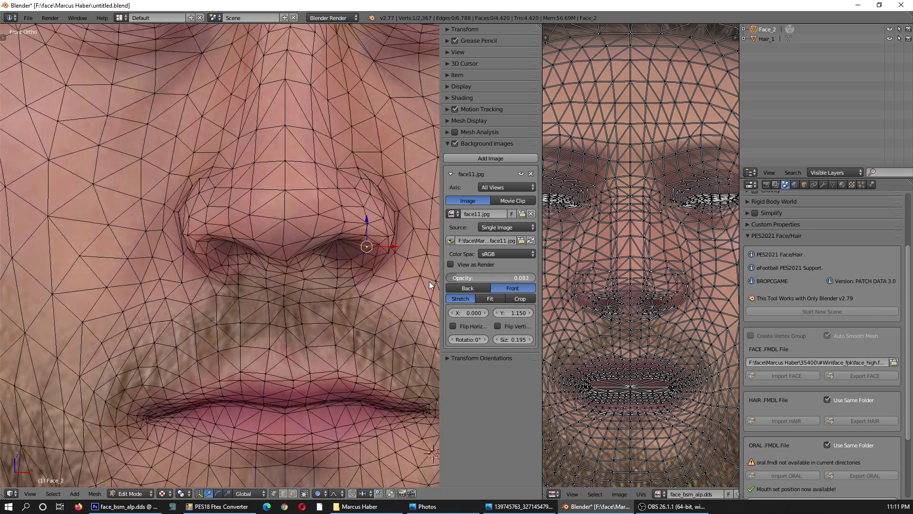
Nudge several nostril vertices up, left and right with smooth proportional falloff.
scroll(365, 265, "up", 3)
mouse_move(365, 266)
left_mouse_down()
mouse_move(351, 257)
mouse_move(304, 267)
mouse_move(325, 261)
left_mouse_up()
left_click(328, 261)
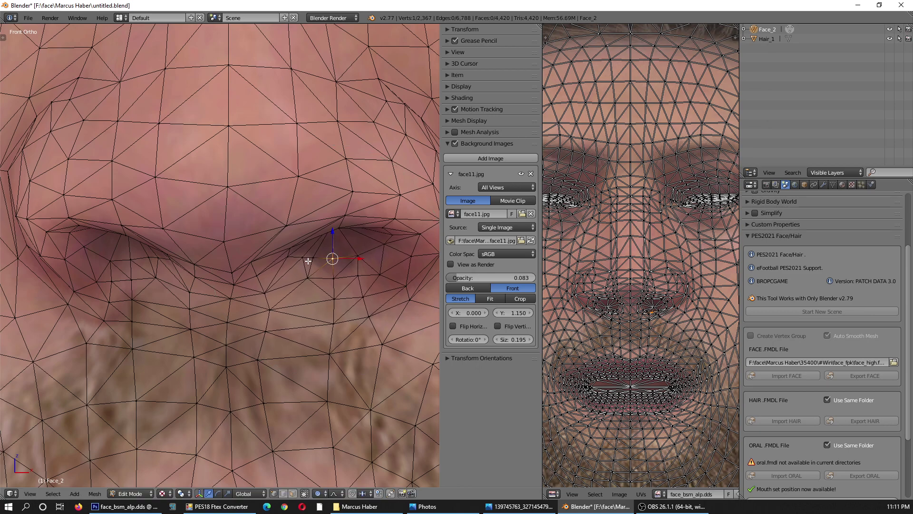
key("g")
left_click(315, 260)
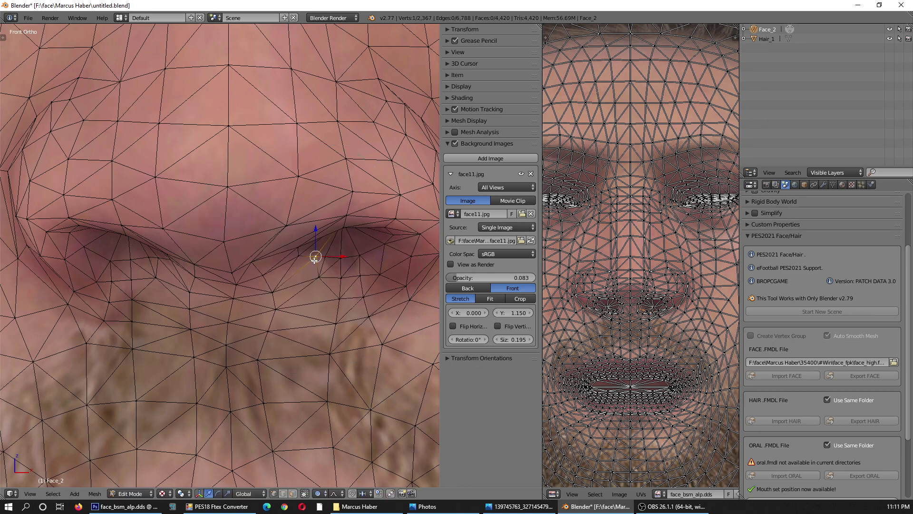
key("g")
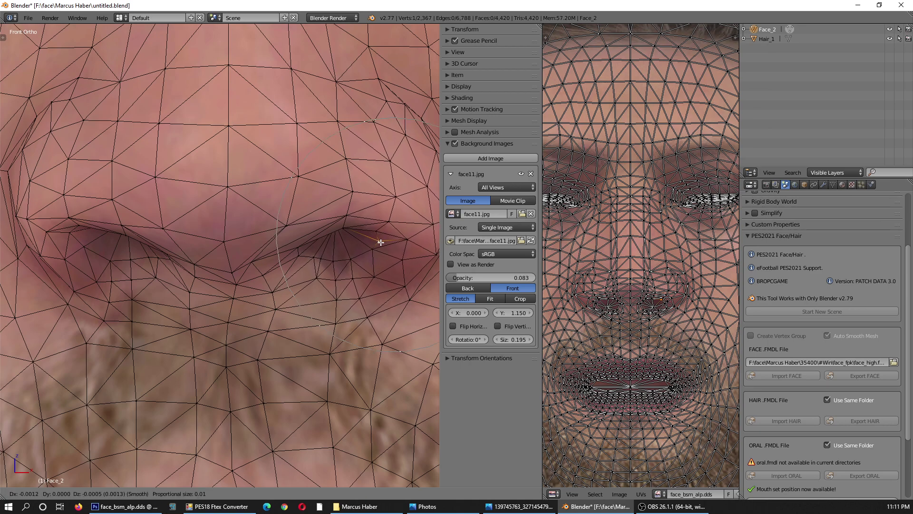
left_click(378, 242)
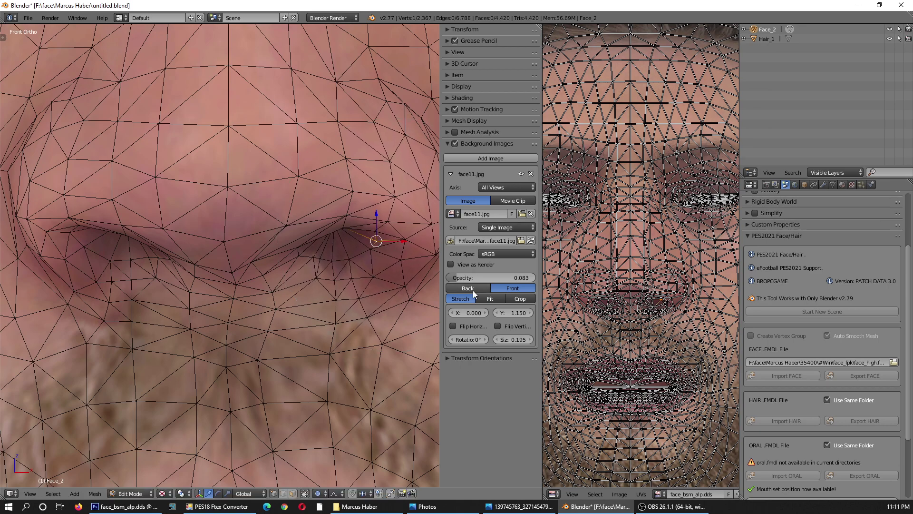
mouse_move(492, 278)
left_mouse_down()
mouse_move(533, 280)
mouse_move(436, 280)
mouse_move(475, 280)
left_mouse_up()
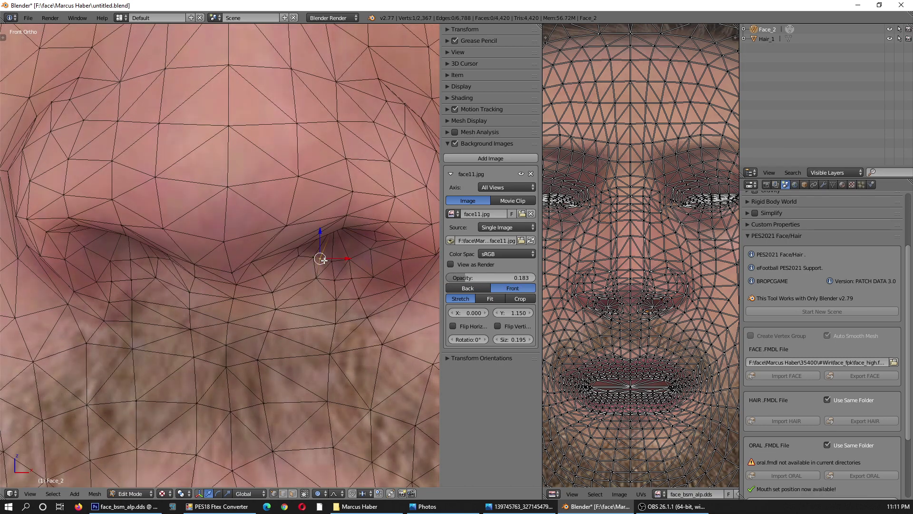
Move another nostril vertex and make the reference photo more visible.
key("g")
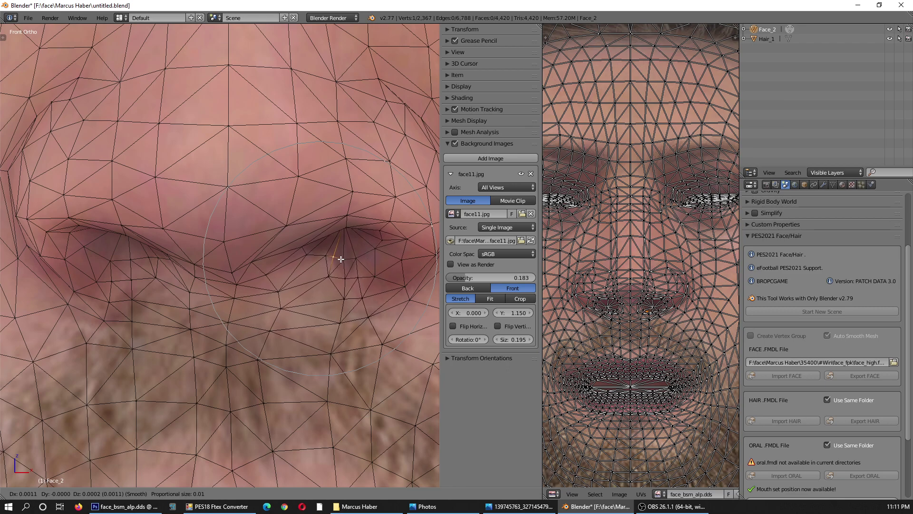
left_click(341, 259)
scroll(341, 258, "down", 3)
scroll(232, 285, "up", 3)
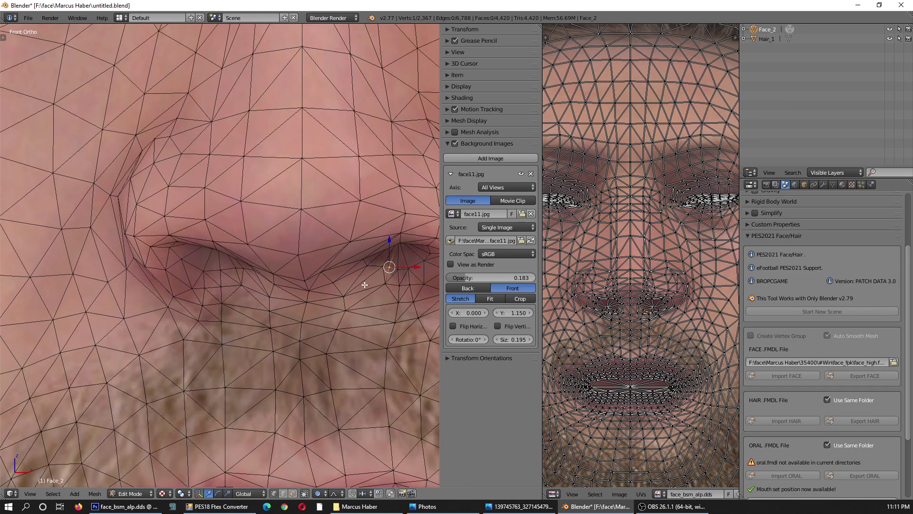
mouse_move(455, 276)
left_mouse_down()
mouse_move(520, 275)
mouse_move(444, 275)
mouse_move(480, 278)
left_mouse_up()
scroll(200, 273, "up", 3)
Raise two nostril-rim vertices slightly to match the photo.
right_click(148, 272)
key("g")
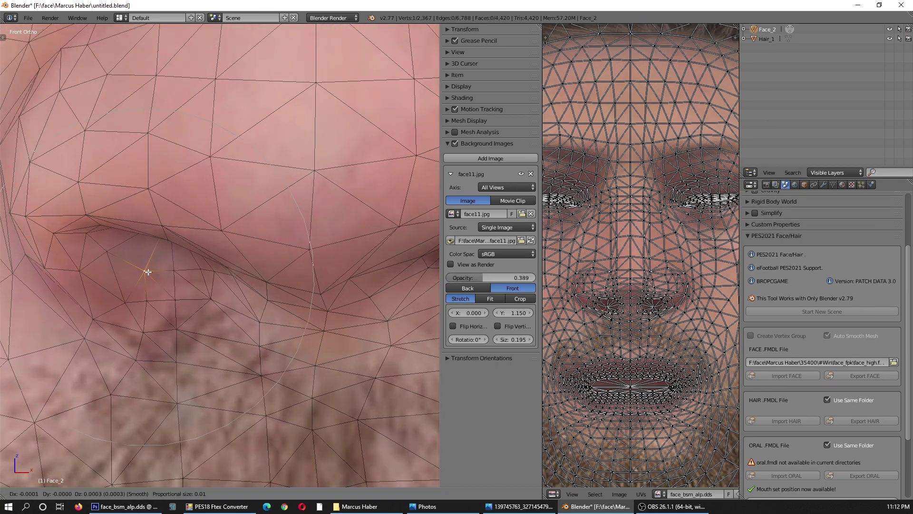
left_click(148, 264)
right_click(232, 275)
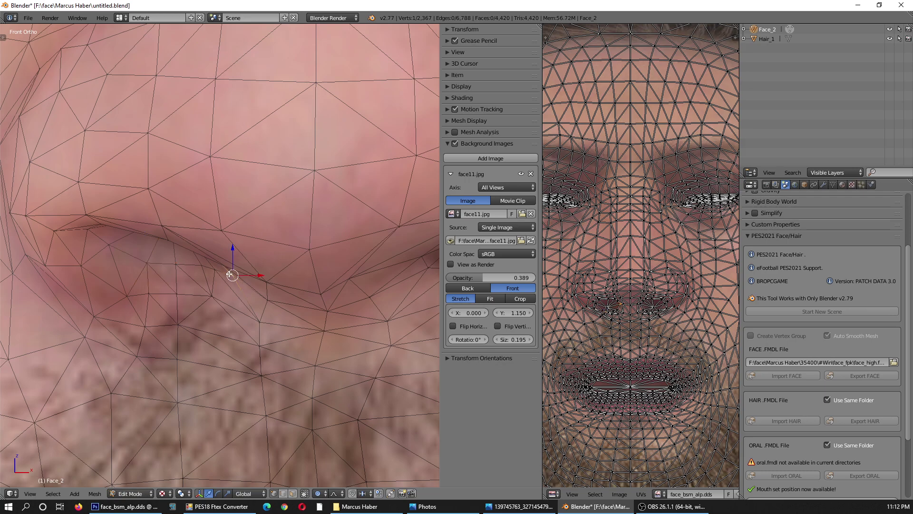
key("g")
left_click(216, 269)
scroll(198, 297, "down", 3)
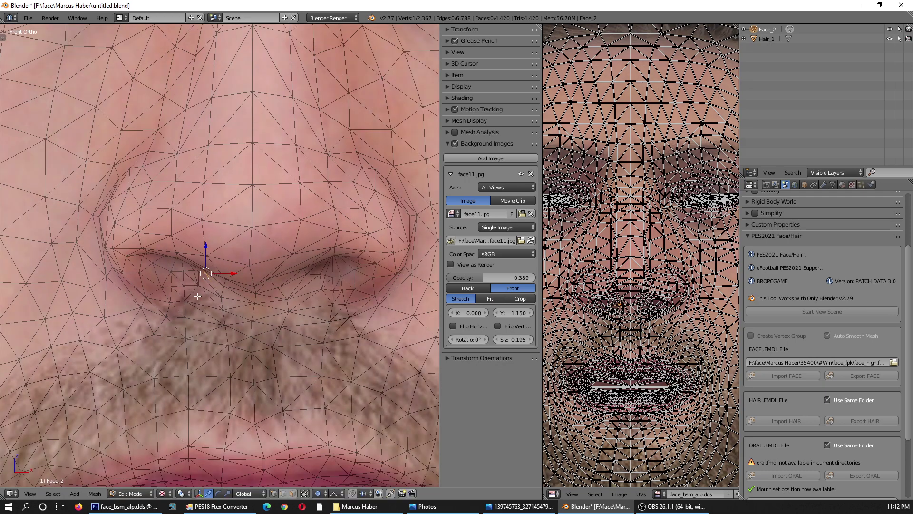
Move and scale the lower-edge vertices of both nostrils inward and down.
right_click(167, 303)
right_click(346, 308, "shift")
key("g")
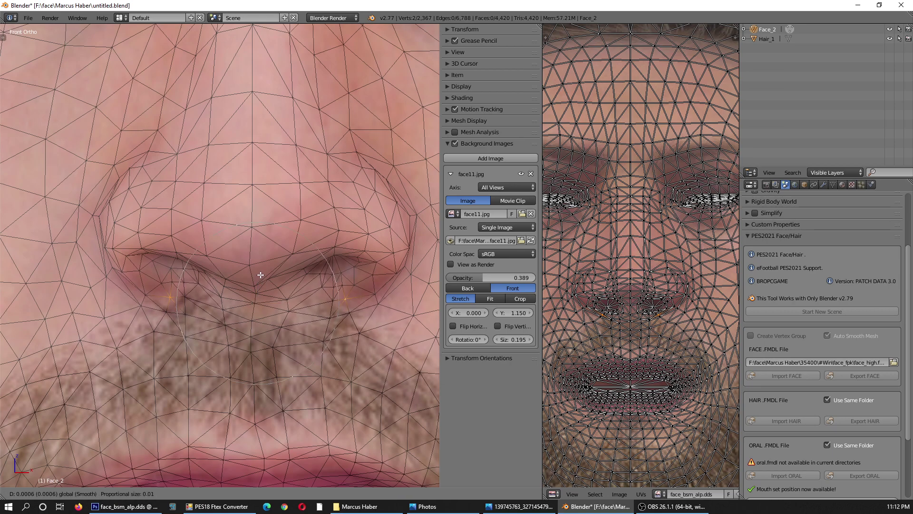
left_click(262, 274)
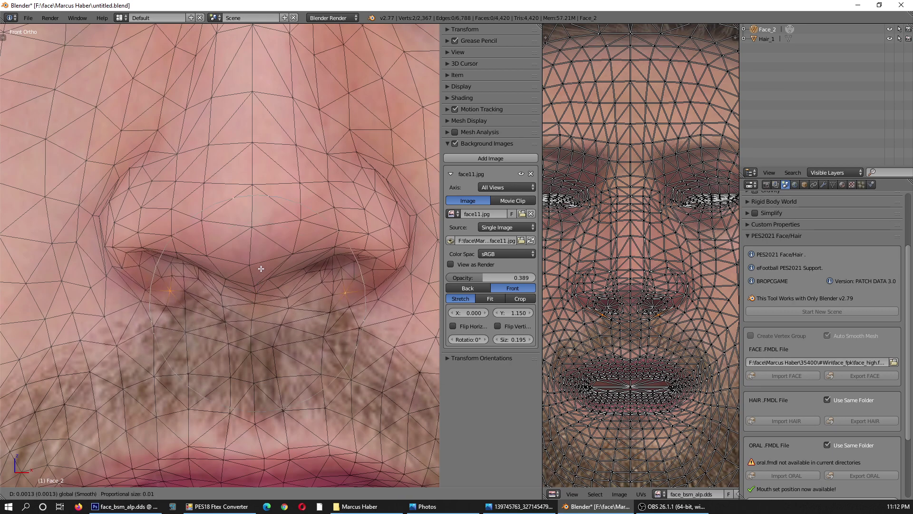
key("s")
left_click(284, 309)
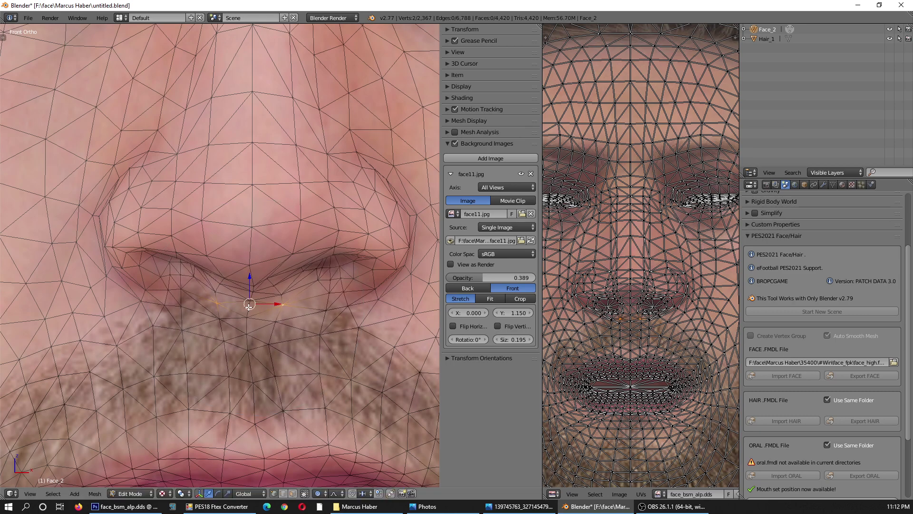
scroll(285, 297, "down", 4)
mouse_move(477, 280)
left_mouse_down()
mouse_move(440, 279)
mouse_move(475, 288)
left_mouse_up()
Narrow the nostril vertices horizontally with S X, then switch to Object Mode.
scroll(220, 256, "up", 4)
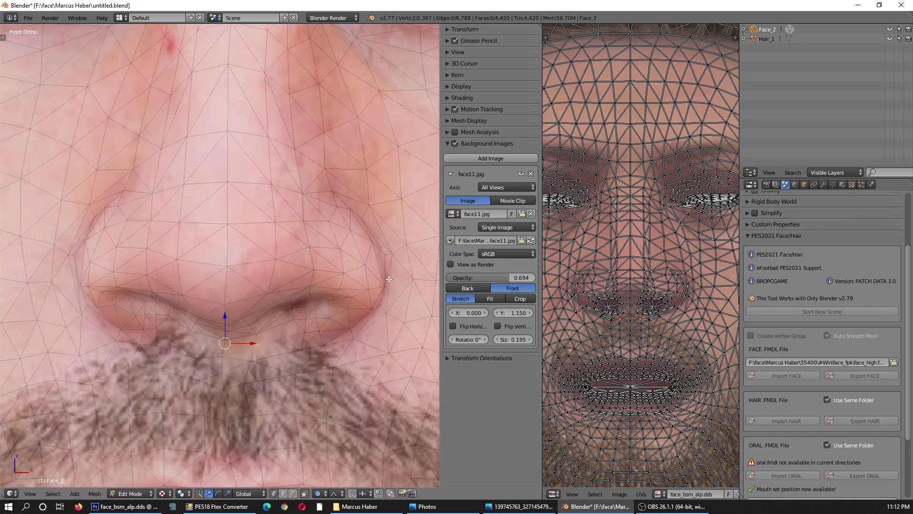
right_click(79, 243, "shift")
right_click(389, 284)
key("s")
key("x")
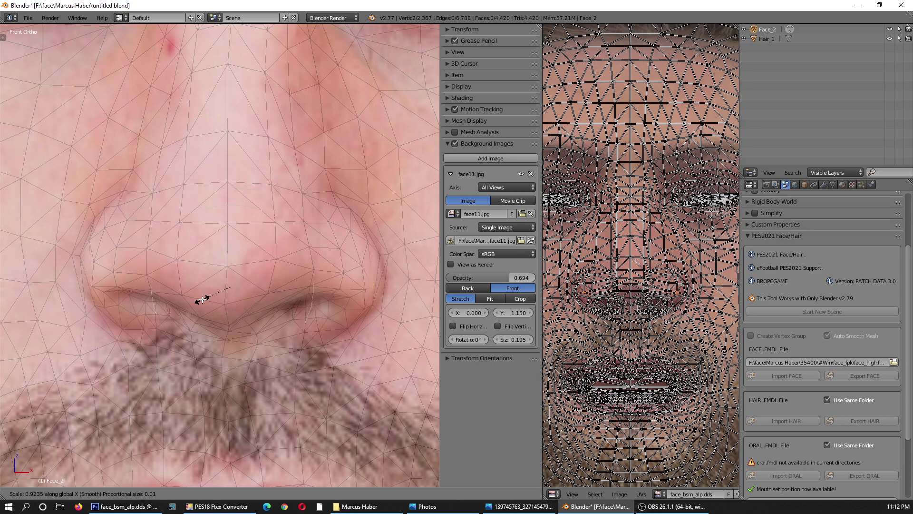
left_click(202, 299)
left_click(132, 492)
left_click(133, 456)
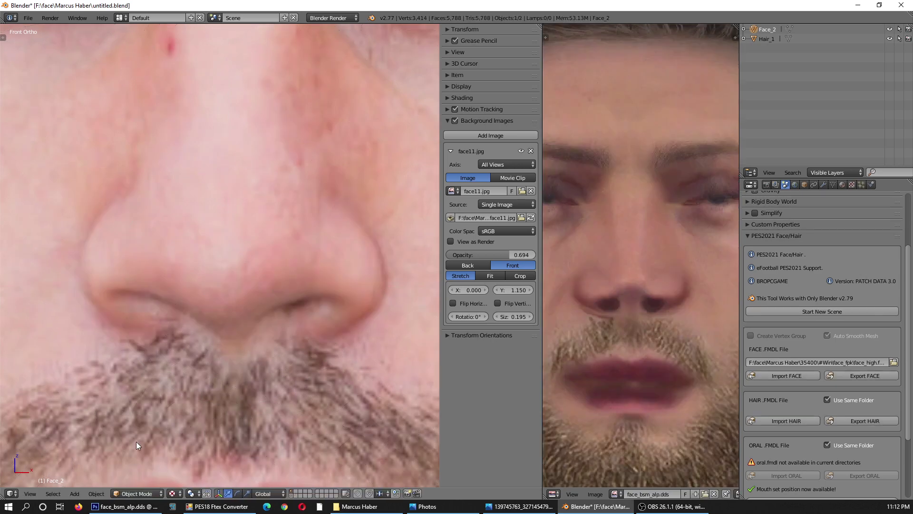
Fade the reference photo over the textured face and return to Edit Mode.
scroll(210, 338, "down", 7)
mouse_move(501, 254)
left_mouse_down()
mouse_move(407, 255)
mouse_move(493, 259)
mouse_move(453, 258)
left_mouse_up()
scroll(286, 281, "up", 5)
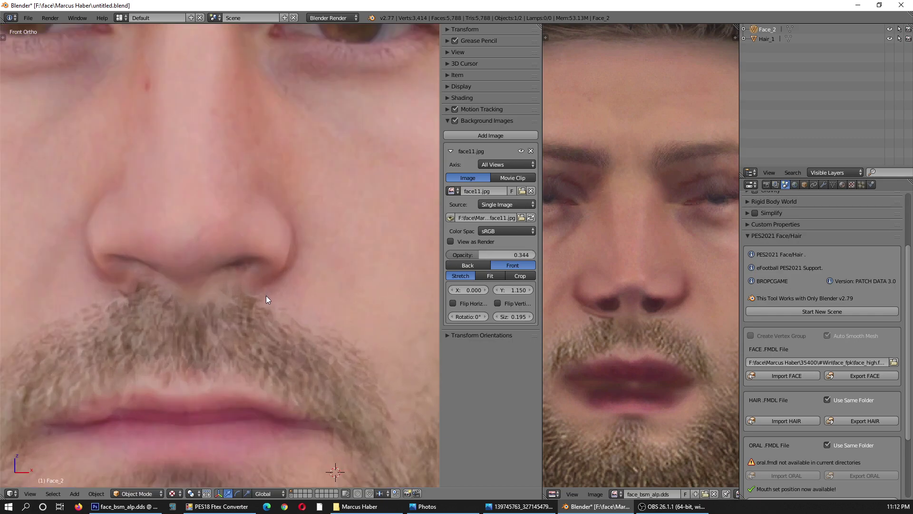
scroll(266, 299, "up", 1)
left_click(132, 493)
left_click(124, 472)
Pull a nostril-wing vertex up-right and a nose-side vertex left and up.
scroll(292, 232, "up", 3)
right_click_drag(298, 229, 314, 225)
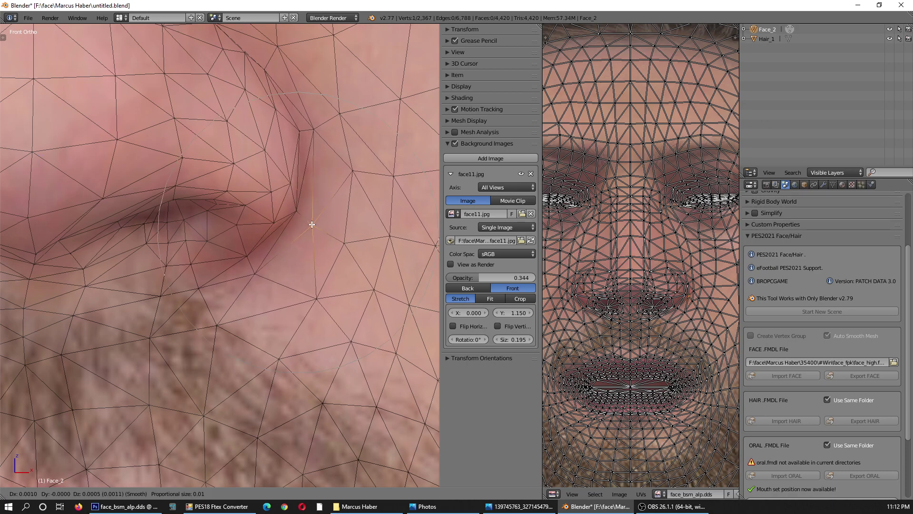
scroll(314, 225, "down", 3)
scroll(110, 233, "up", 1)
scroll(110, 232, "up", 3)
right_click_drag(132, 223, 117, 214)
scroll(119, 200, "down", 2)
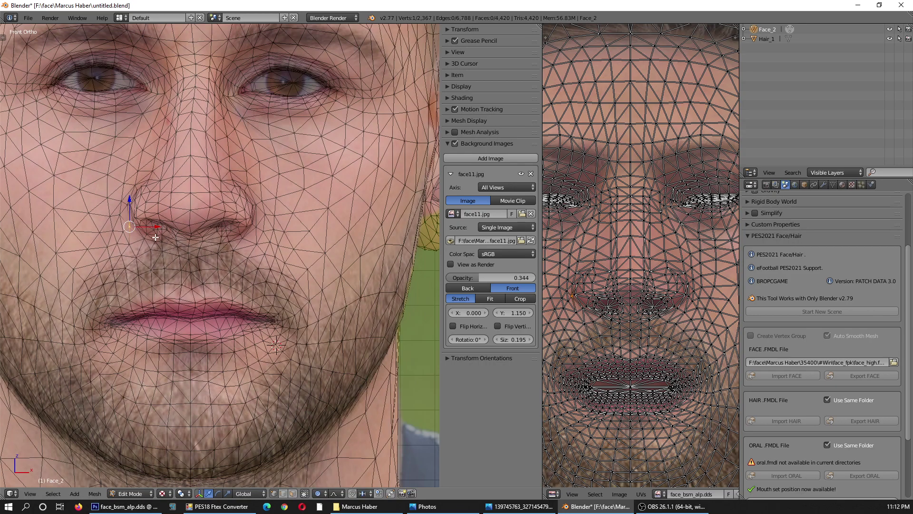
scroll(128, 205, "down", 2)
scroll(128, 204, "down", 2)
left_click_drag(488, 278, 478, 278)
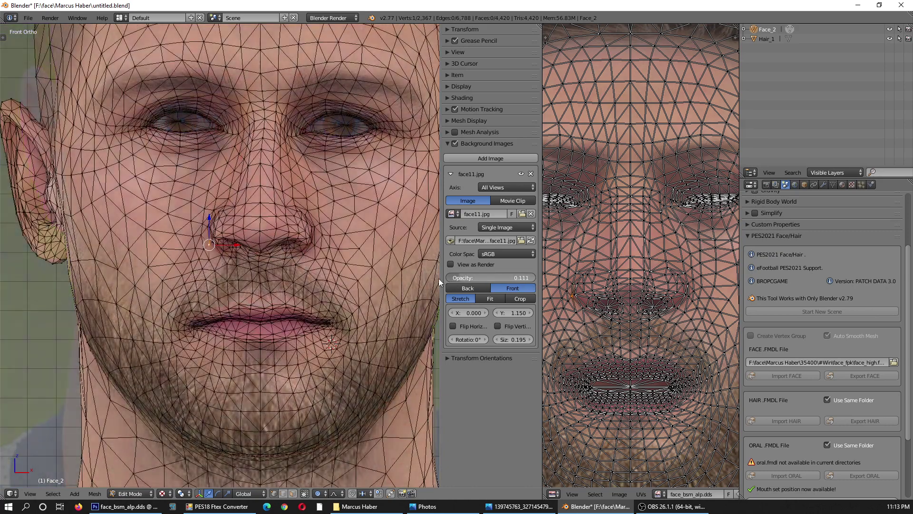
scroll(219, 236, "up", 2)
scroll(221, 233, "up", 3)
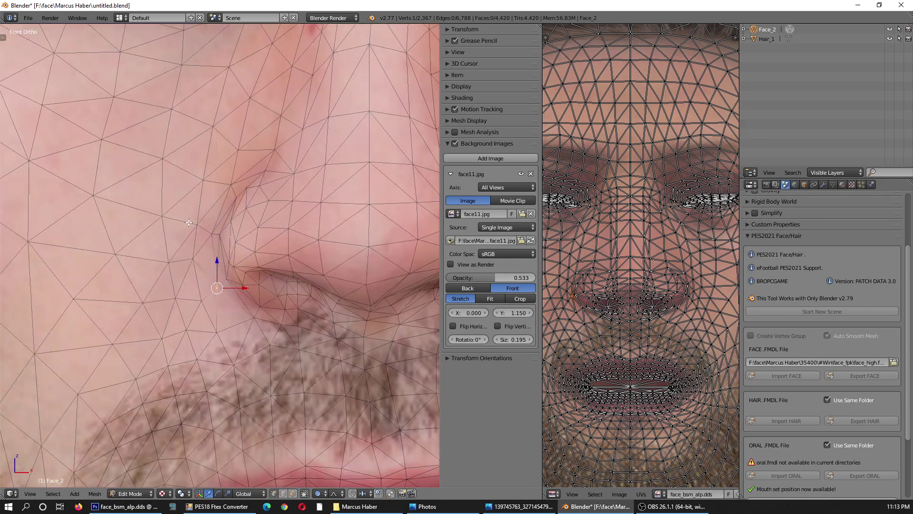
Refit the nostril-wing vertex and the vertex beside the right nostril.
key("g")
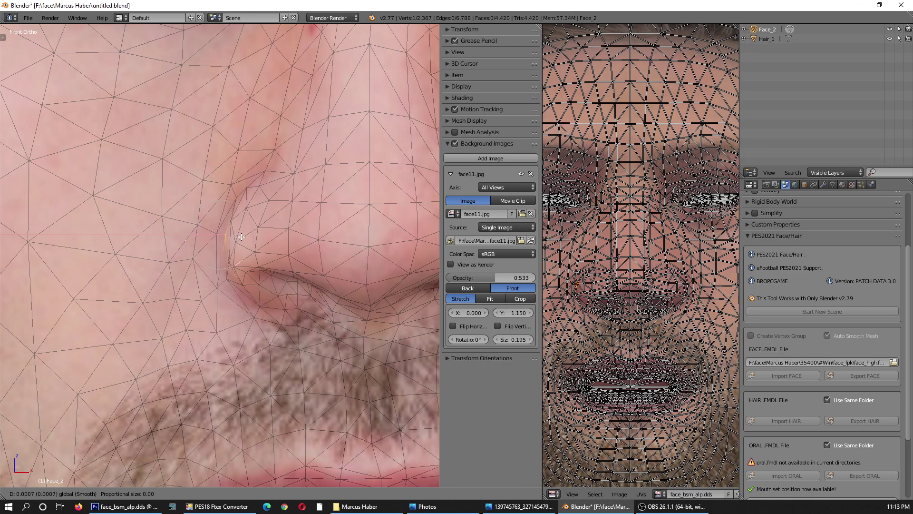
left_click(237, 233)
scroll(372, 256, "down", 5)
scroll(372, 256, "up", 3)
key("g")
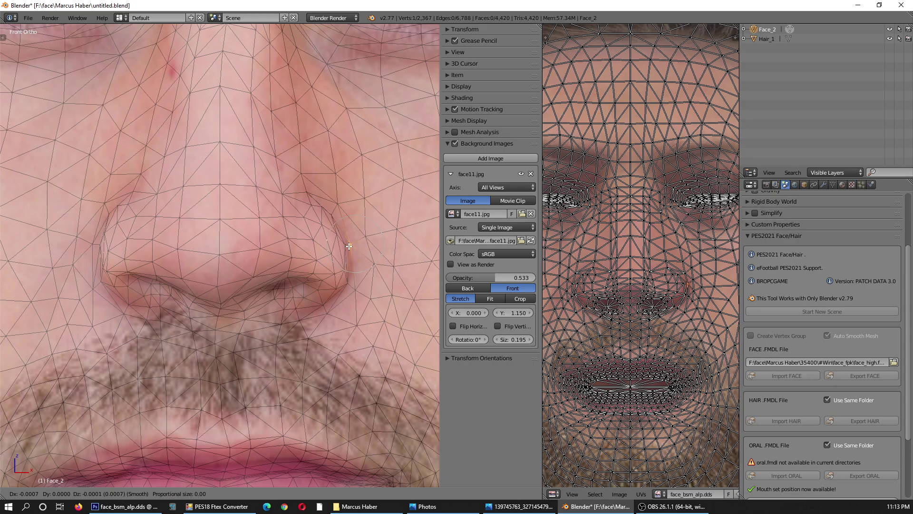
left_click(349, 246)
scroll(349, 246, "down", 3)
scroll(285, 267, "down", 1)
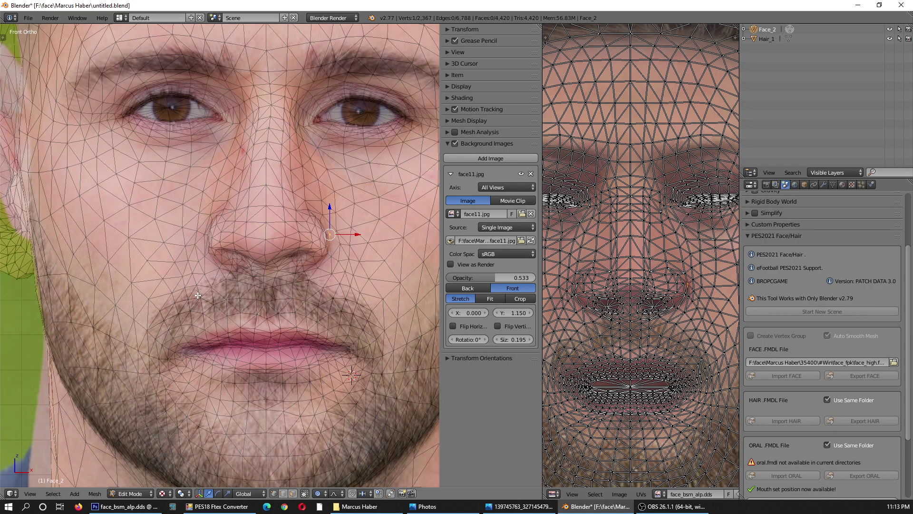
left_click_drag(490, 276, 453, 278)
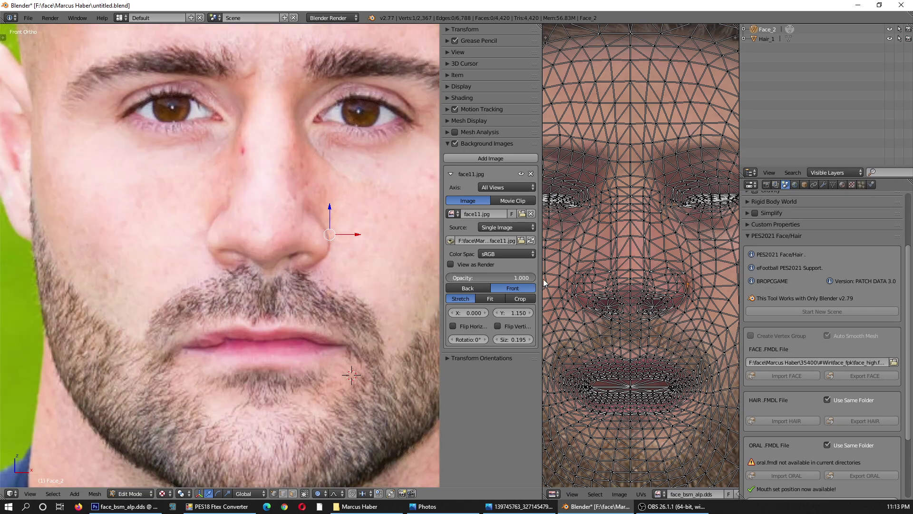
left_click_drag(453, 278, 481, 272)
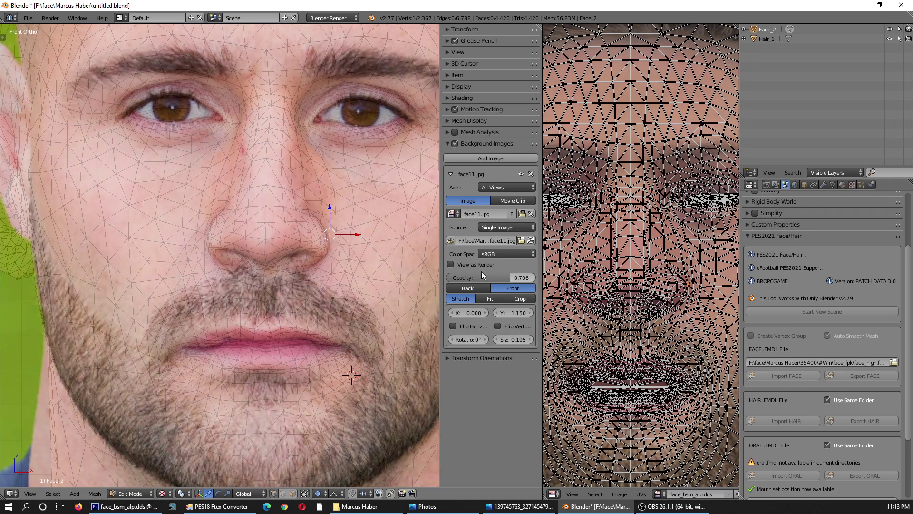
scroll(276, 193, "up", 3)
Narrow the nose bridge by scaling its left and right vertices along X.
right_click(143, 210)
right_click(320, 211, "shift")
key("s")
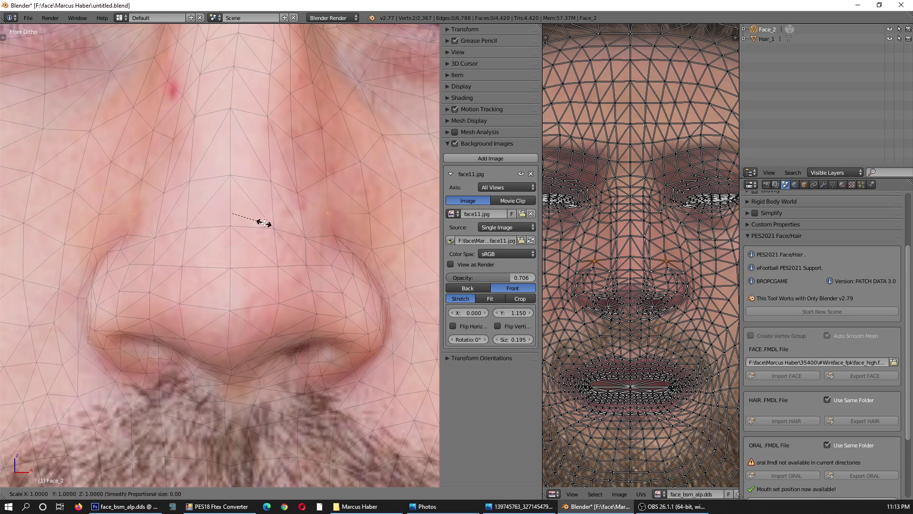
key("x")
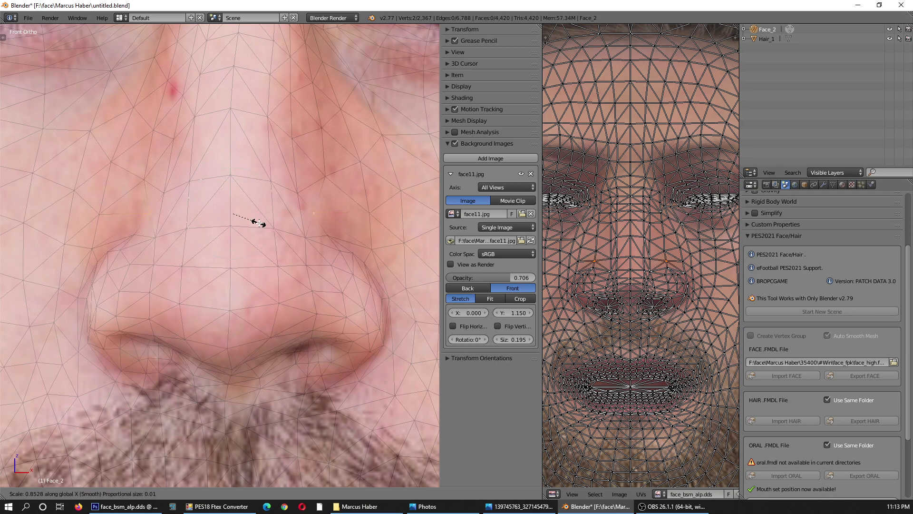
left_click(260, 223)
scroll(407, 282, "down", 3)
mouse_move(501, 276)
left_mouse_down()
mouse_move(478, 277)
mouse_move(495, 277)
left_mouse_up()
scroll(218, 141, "up", 3)
Nudge the vertex at the top of the nose bridge slightly right.
right_click(174, 122)
key("g")
scroll(190, 122, "down", 3)
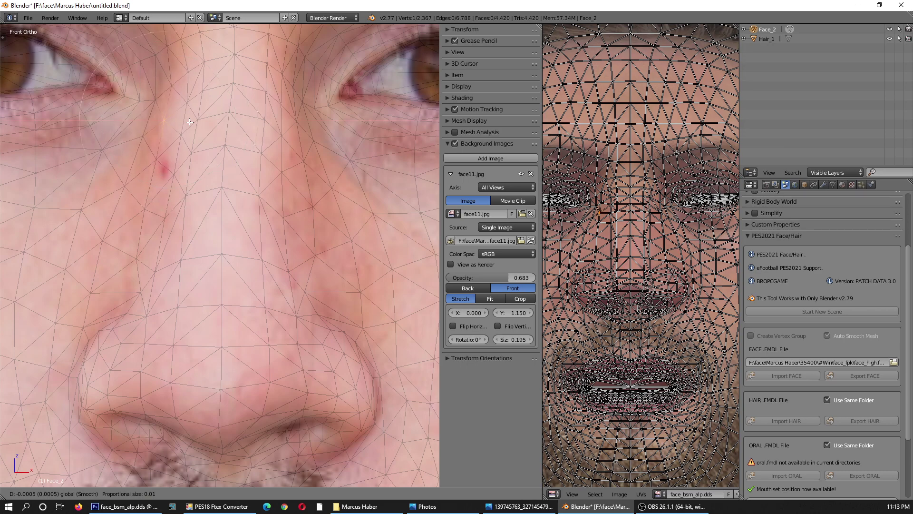
left_click(180, 123)
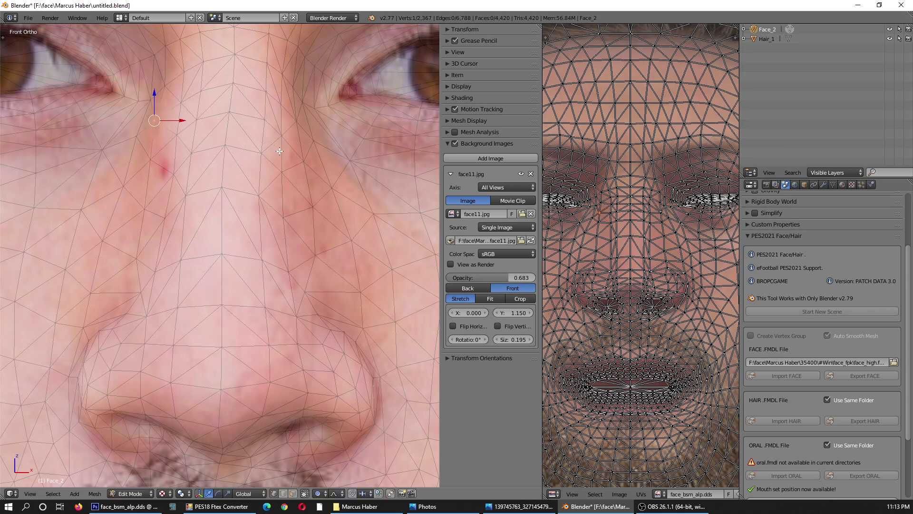
scroll(214, 180, "down", 4)
scroll(241, 220, "down", 2)
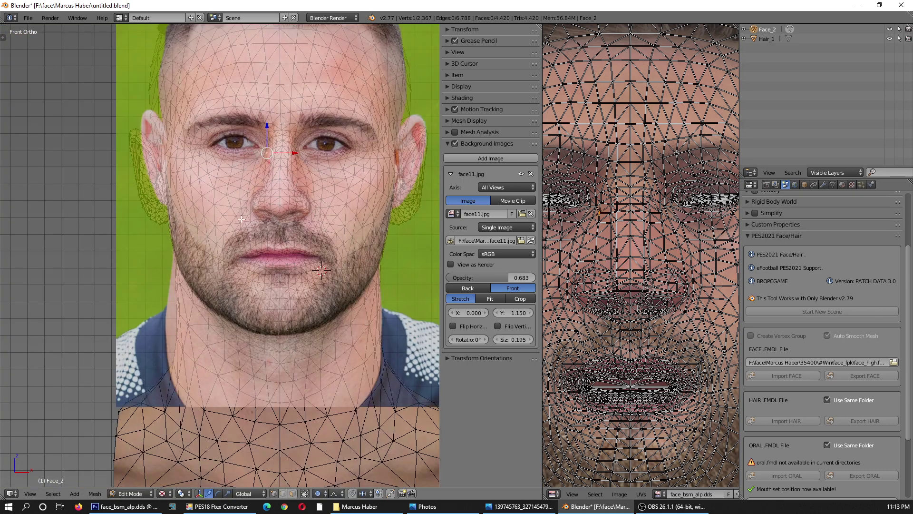
Switch to Object Mode and set the reference photo opacity to 0.
scroll(168, 327, "down", 4)
left_click(132, 494)
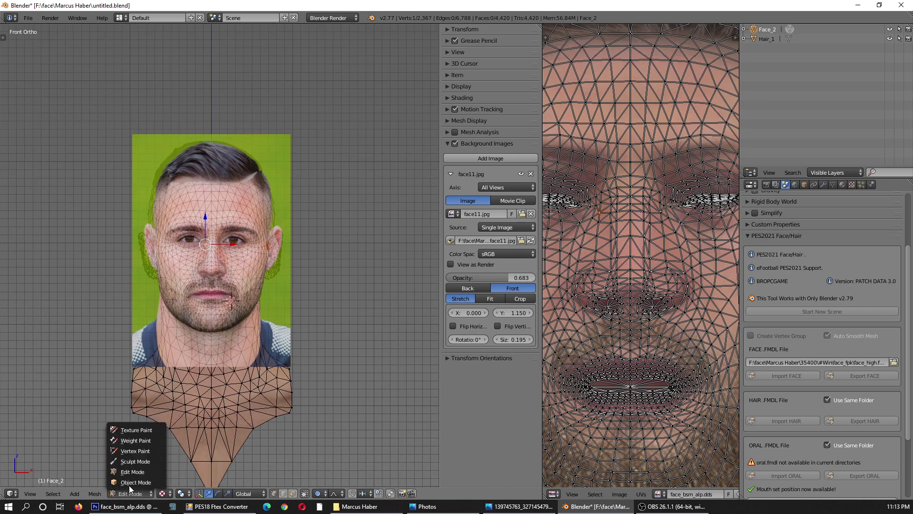
scroll(195, 265, "up", 5)
mouse_move(497, 253)
left_mouse_down()
mouse_move(505, 258)
mouse_move(415, 257)
mouse_move(521, 263)
mouse_move(420, 265)
mouse_move(525, 271)
mouse_move(400, 267)
mouse_move(429, 268)
mouse_move(250, 288)
left_mouse_up()
Back in Edit Mode, move the vertex beneath the nose tip.
scroll(249, 287, "up", 6)
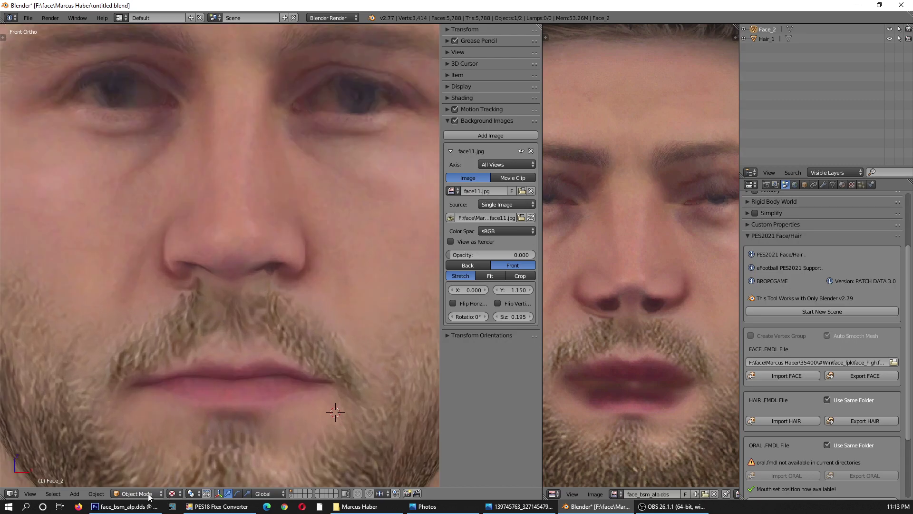
left_click(133, 493)
left_click(129, 471)
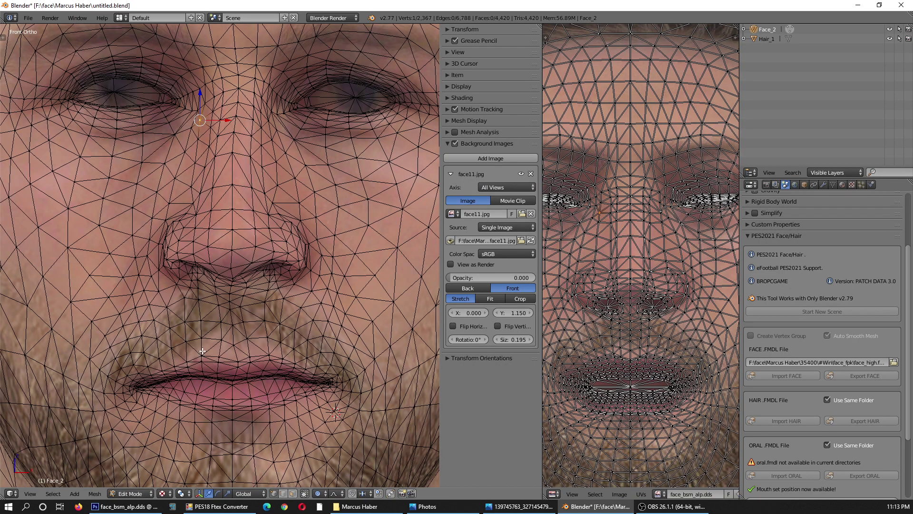
scroll(278, 261, "up", 4)
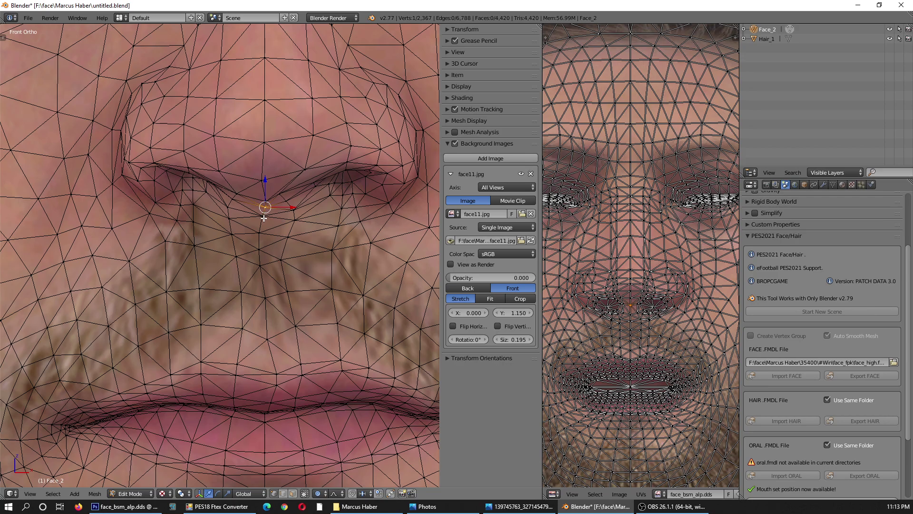
key("g")
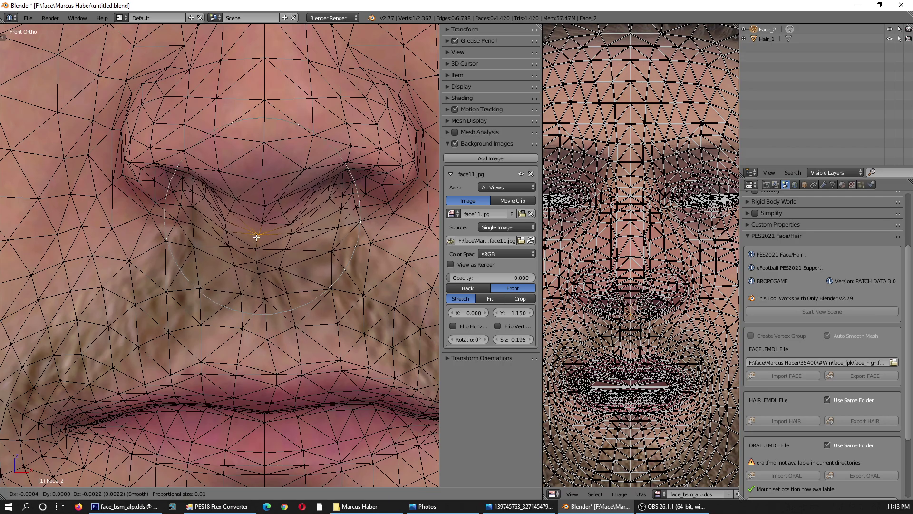
left_click(257, 237)
Orbit to a side view of the nose and return to Object Mode.
mouse_move(258, 248)
middle_mouse_down()
mouse_move(183, 257)
mouse_move(327, 250)
middle_mouse_up()
left_click(131, 495)
scroll(282, 269, "down", 5)
middle_click_drag(281, 270, 213, 293)
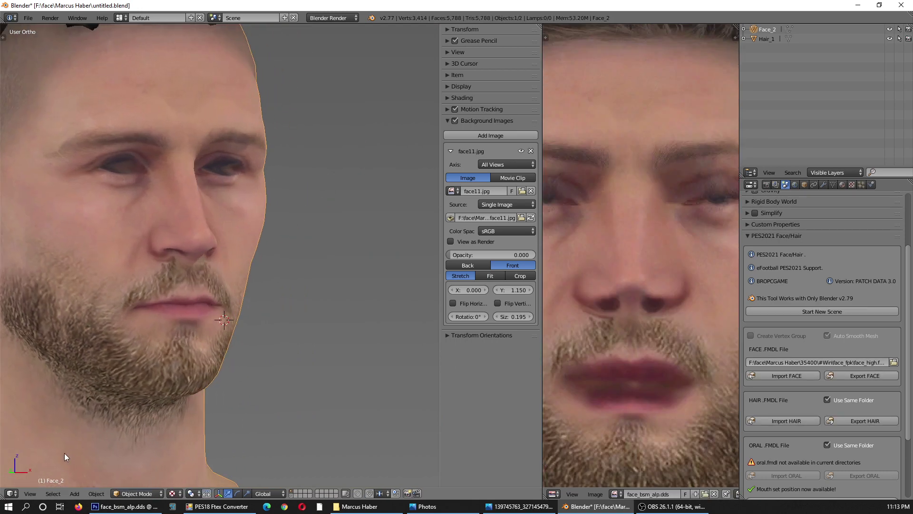
Set the viewport to Front view and compare the head with the face11.jpg reference photo.
left_click(26, 496)
left_click(127, 432)
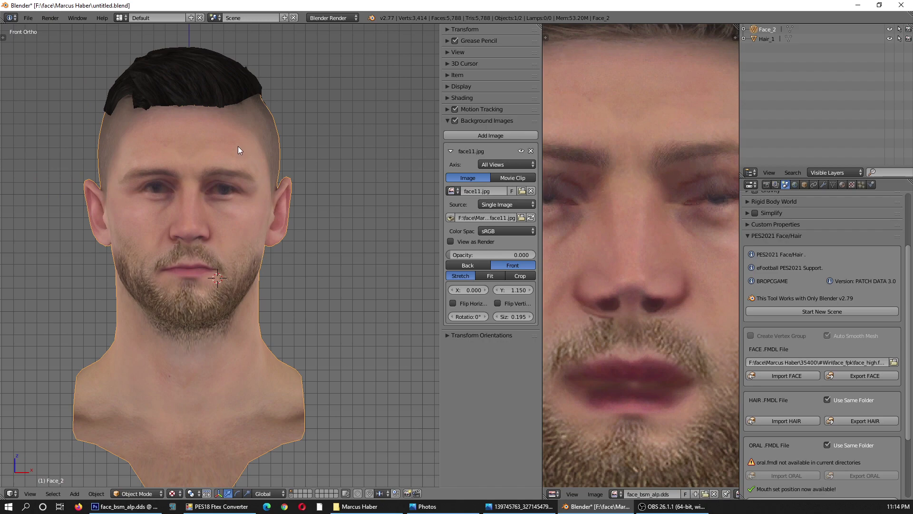
left_click(521, 506)
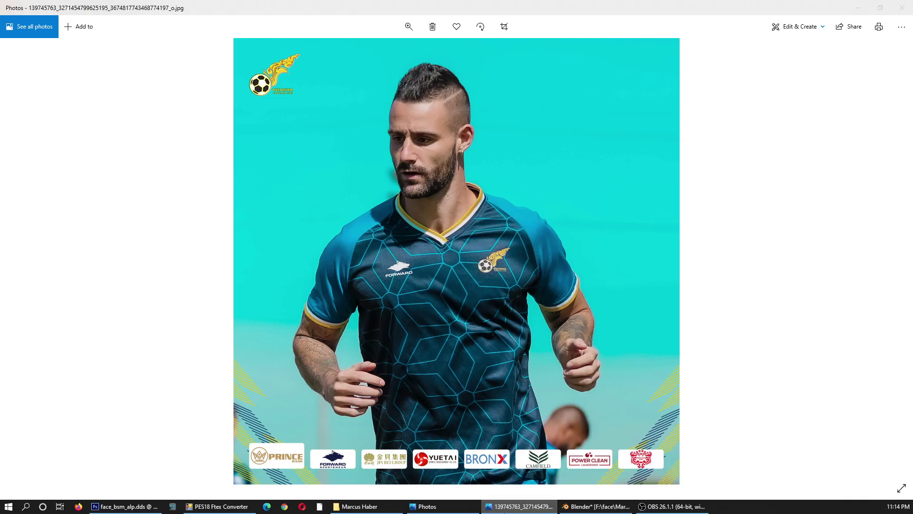
left_click(521, 506)
left_click(458, 509)
left_click(458, 511)
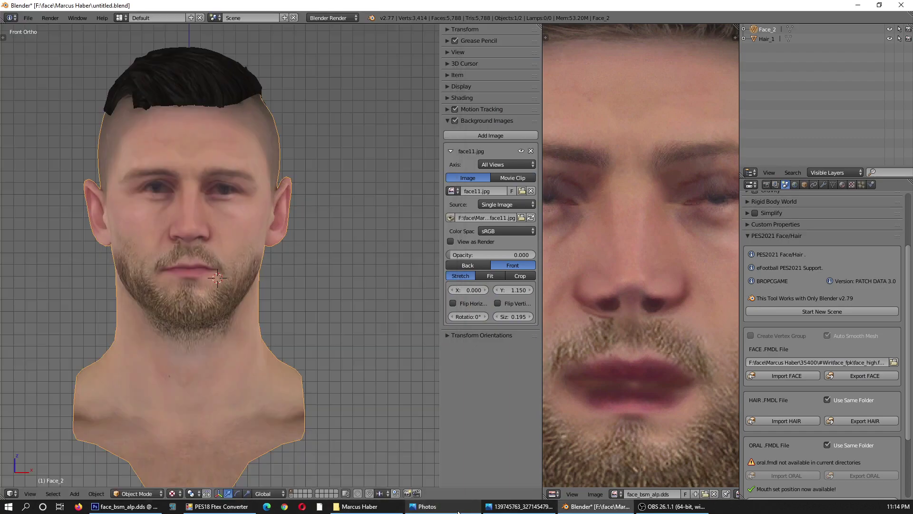
left_click(509, 509)
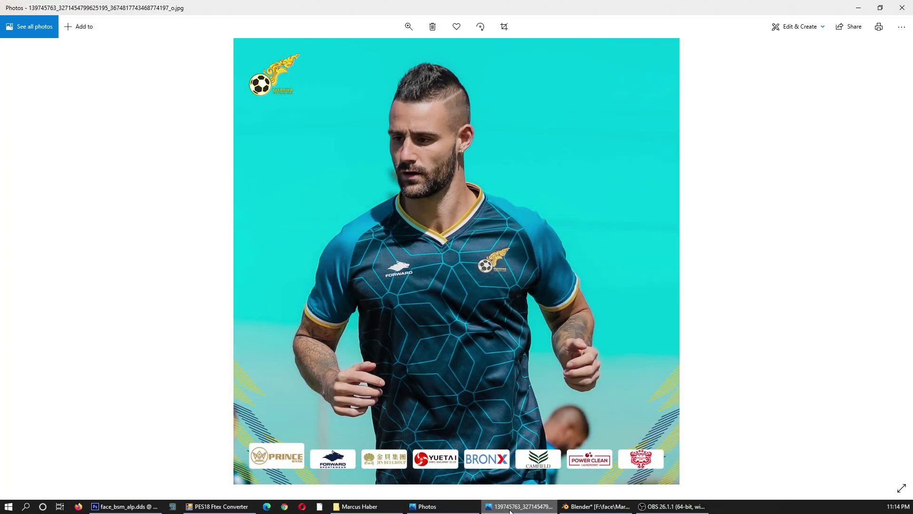
left_click(510, 509)
Zoom in on the face and fade the background reference photo to 0.167 opacity.
scroll(173, 235, "up", 2)
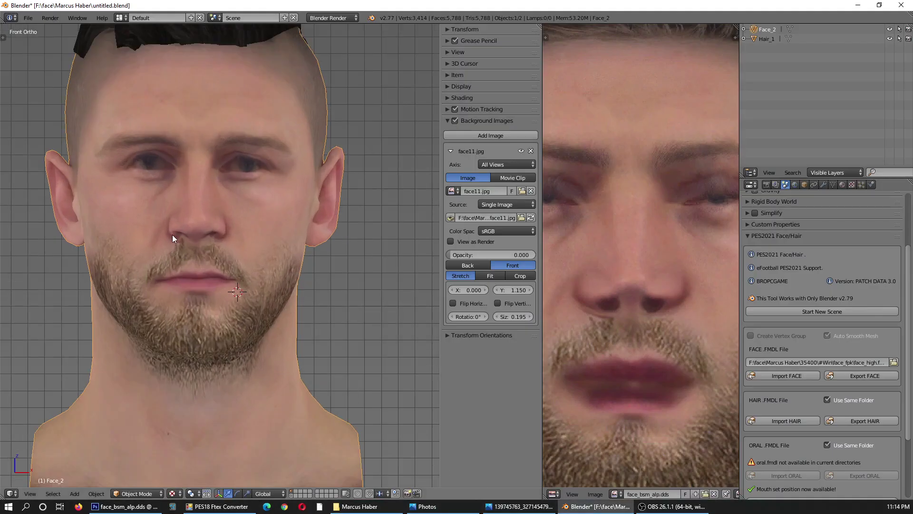
scroll(155, 276, "down", 4)
scroll(155, 277, "up", 4)
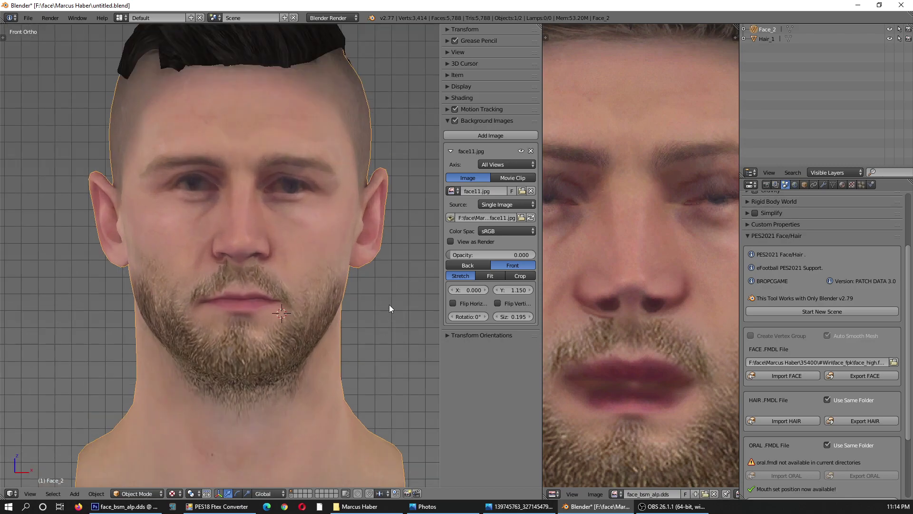
mouse_move(452, 255)
left_mouse_down()
mouse_move(504, 260)
mouse_move(412, 265)
mouse_move(502, 272)
mouse_move(456, 279)
mouse_move(531, 296)
mouse_move(426, 288)
mouse_move(509, 301)
mouse_move(449, 303)
mouse_move(470, 303)
left_mouse_up()
scroll(219, 317, "up", 2)
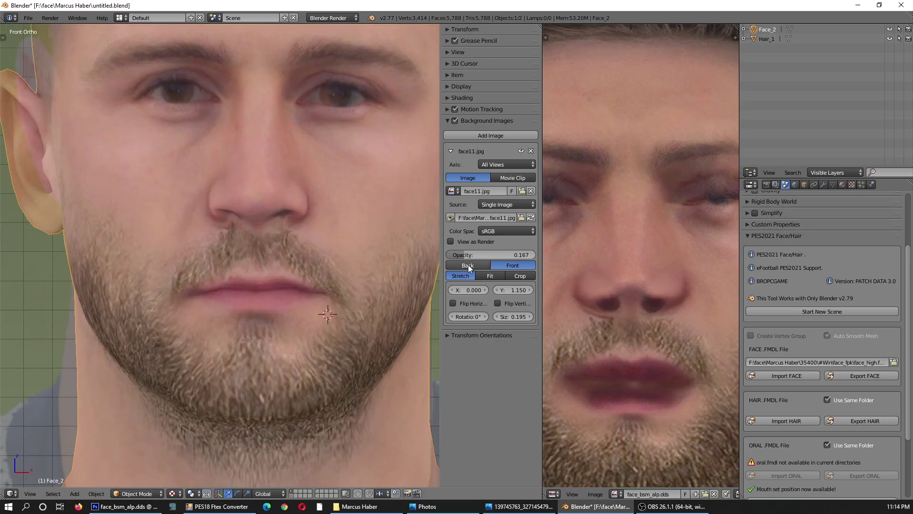
Strengthen the reference photo, enter Edit Mode, and raise an upper-lip vertex slightly.
mouse_move(459, 257)
left_mouse_down()
mouse_move(515, 259)
mouse_move(493, 256)
left_mouse_up()
left_click(137, 494)
left_click(139, 478)
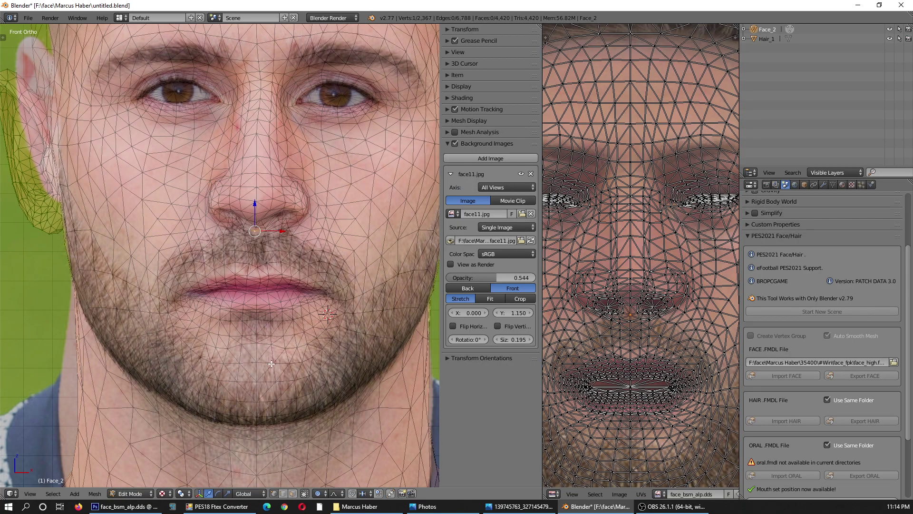
scroll(245, 376, "up", 3)
right_click(273, 187)
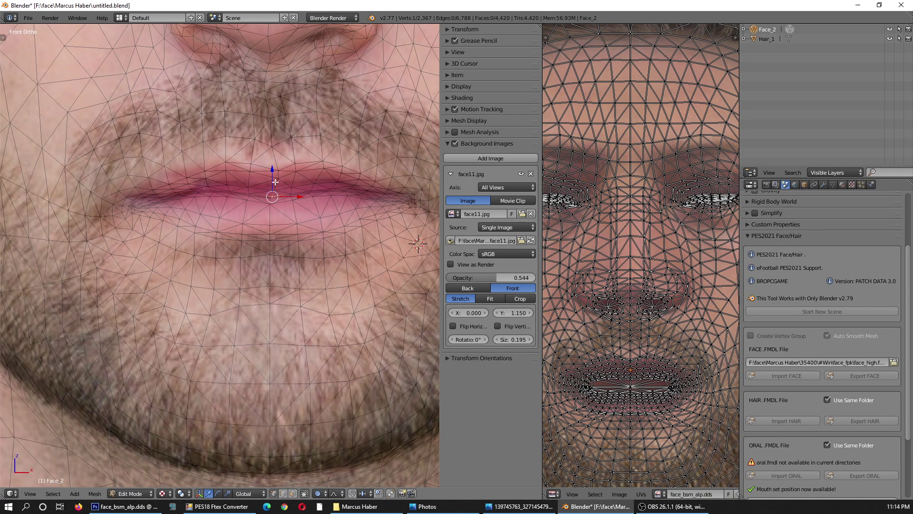
key("g")
left_click(331, 182)
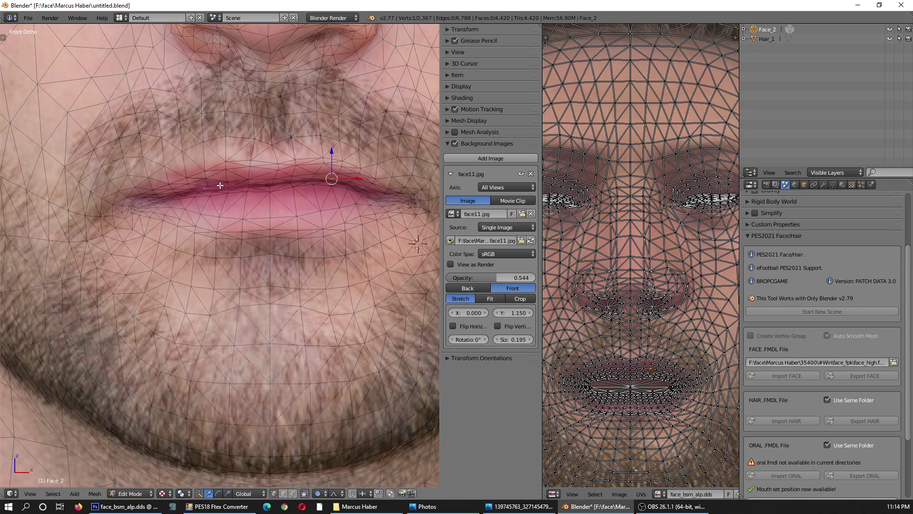
key("g")
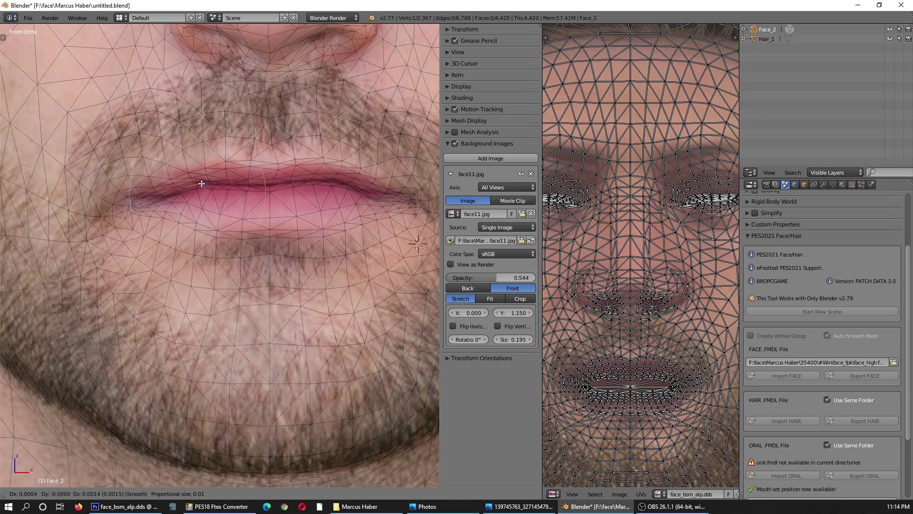
left_click(200, 183)
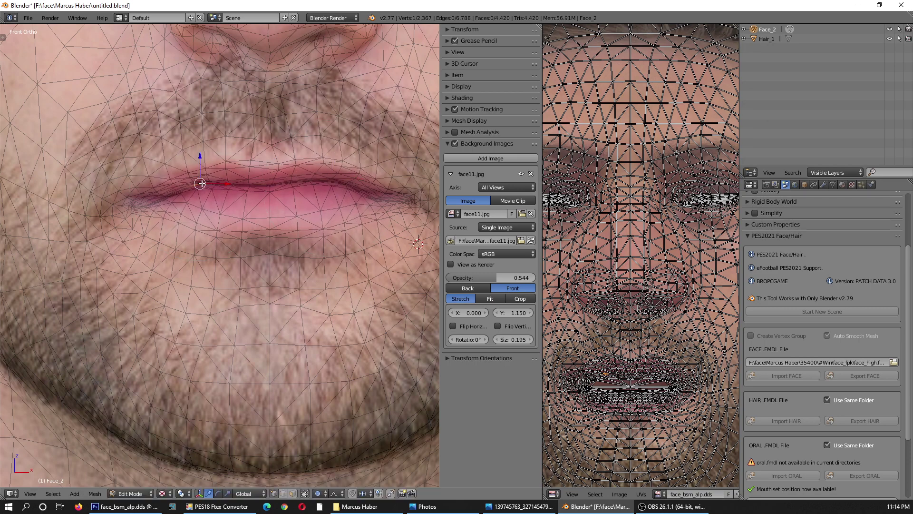
Nudge both mouth-corner vertices slightly higher to match the photo's mouth corners.
key("g")
left_click(379, 199)
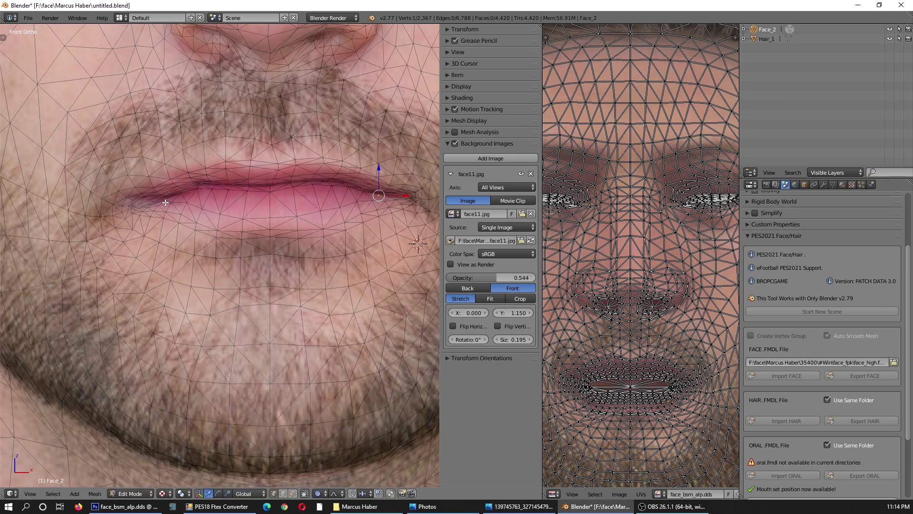
key("g")
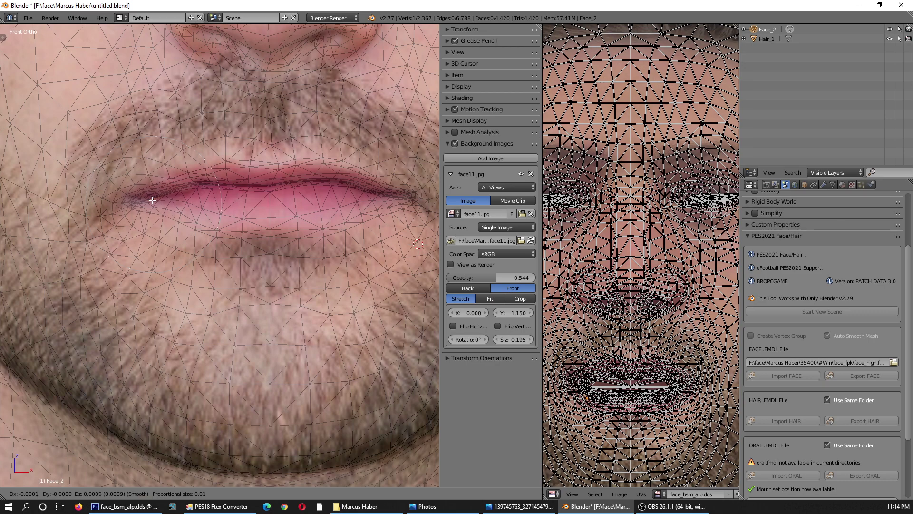
left_click(150, 201)
right_click(120, 203)
key("g")
left_click(121, 201)
scroll(154, 240, "down", 2)
scroll(300, 215, "up", 2)
right_click(355, 205)
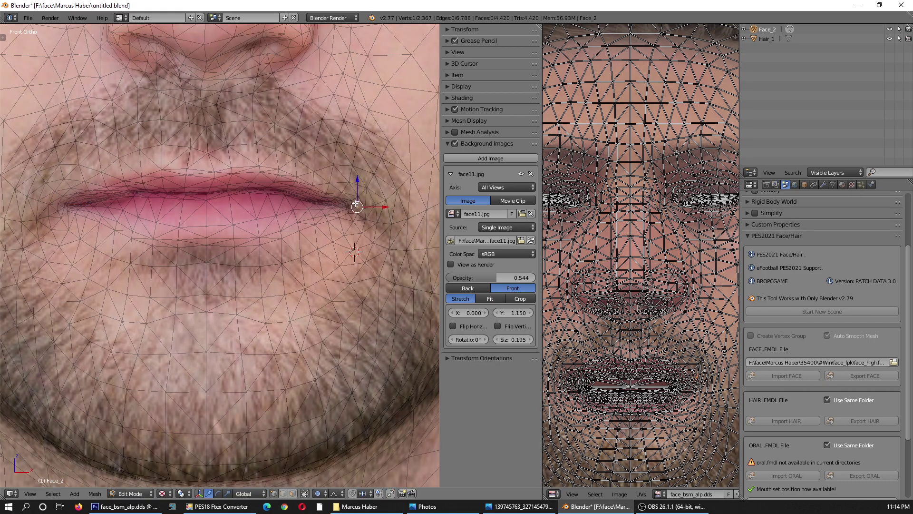
key("g")
left_click(356, 203)
scroll(231, 368, "down", 3)
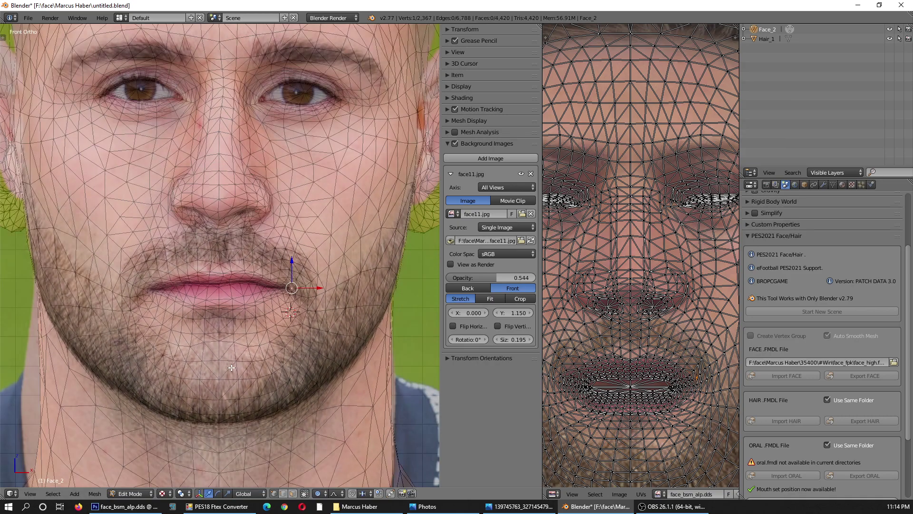
scroll(333, 285, "up", 3)
Check the mesh against the photo, smoothly raise the upper-lip vertices, and set the photo to 0.500 opacity.
mouse_move(489, 277)
left_mouse_down()
mouse_move(383, 280)
mouse_move(503, 288)
left_mouse_up()
left_click_drag(498, 278, 495, 278)
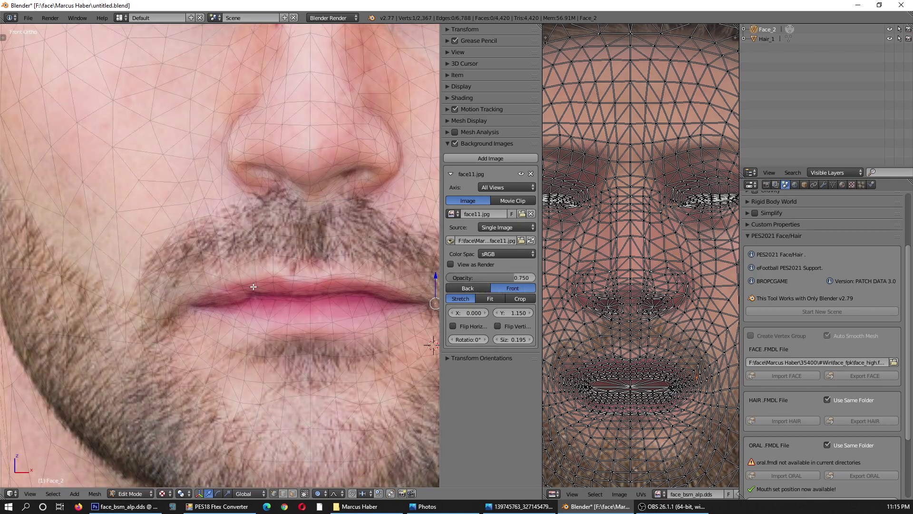
scroll(252, 287, "up", 4)
left_click_drag(229, 261, 223, 248)
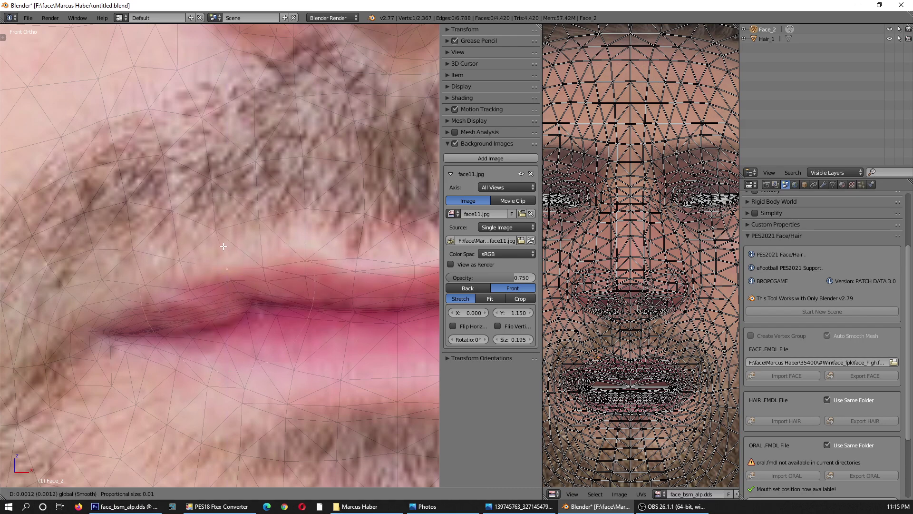
left_click_drag(224, 248, 223, 246)
right_click(192, 283)
key("g")
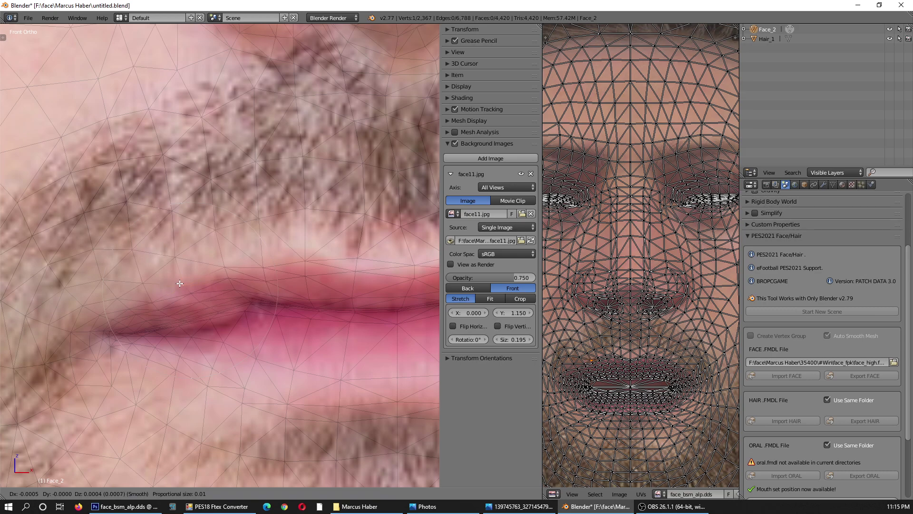
left_click(181, 281)
scroll(198, 329, "down", 3)
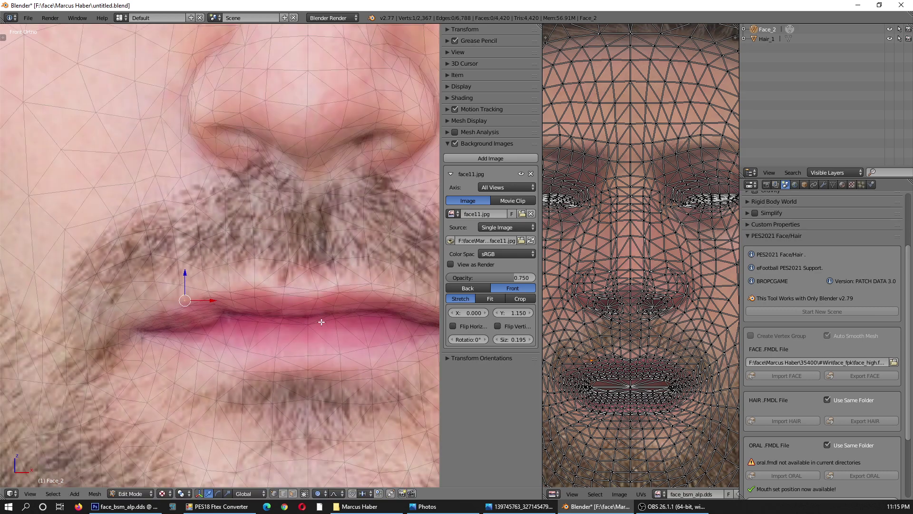
scroll(342, 330, "up", 1)
scroll(356, 337, "up", 2)
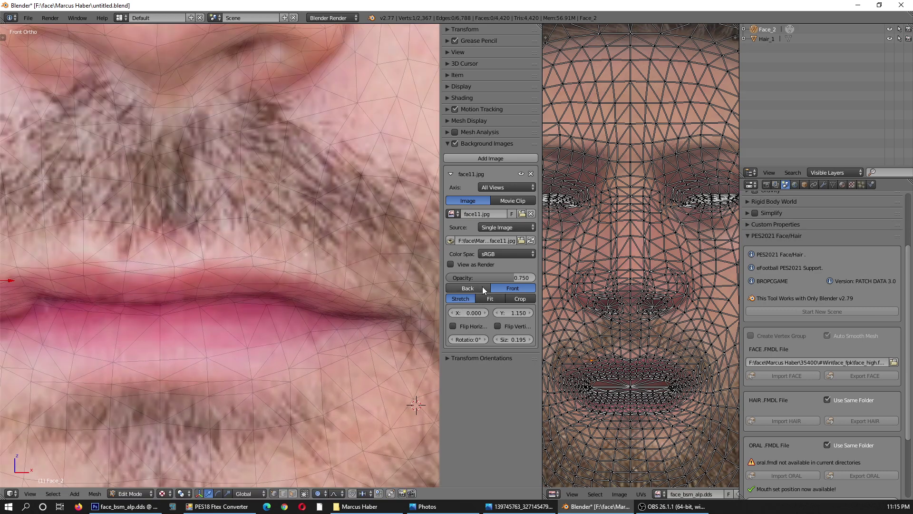
left_click_drag(507, 275, 481, 278)
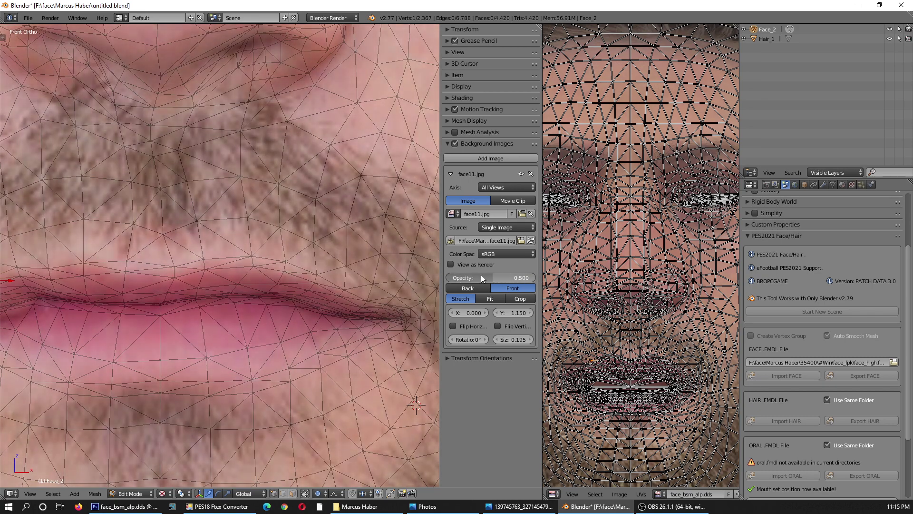
Set the reference photo to 0.606 opacity and shift two lip-line vertices leftward.
left_click_drag(481, 278, 486, 278)
right_click(340, 289)
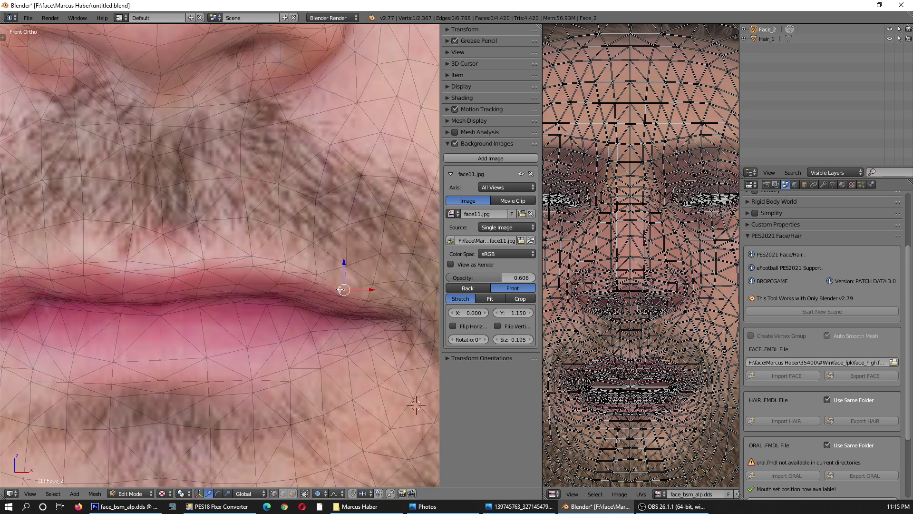
key("g")
key("Escape")
right_click(343, 313)
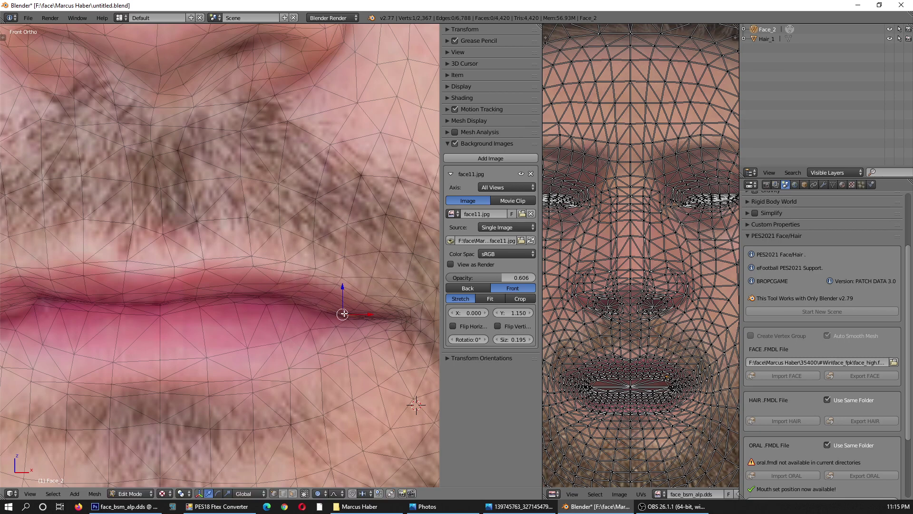
key("g")
left_click(322, 312)
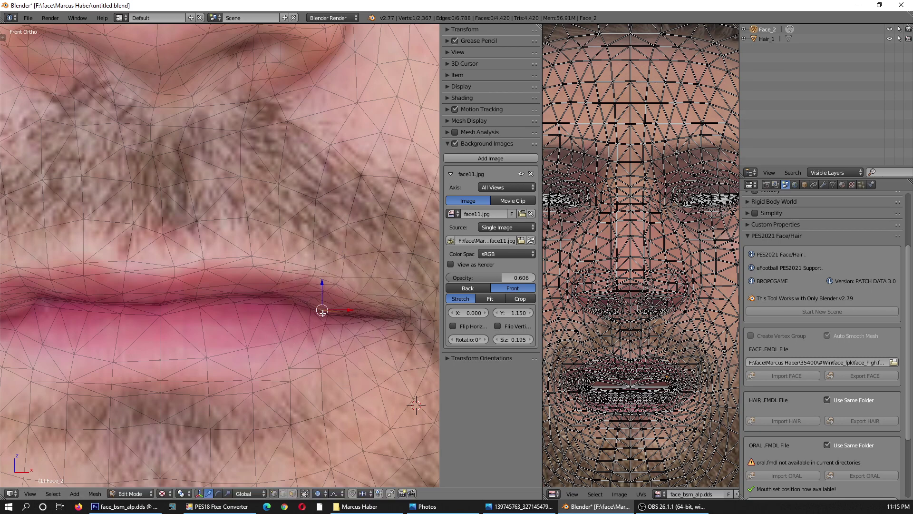
right_click(296, 302)
key("g")
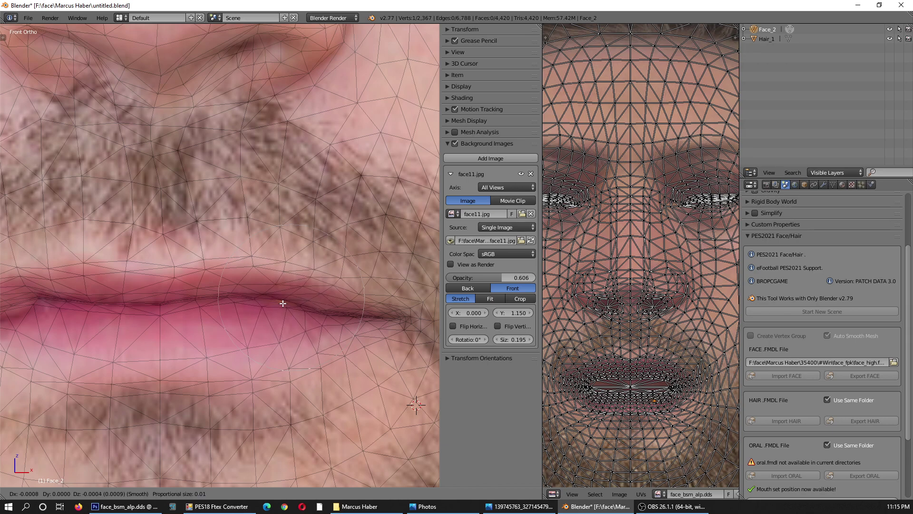
left_click(298, 303)
Lower the left mouth corner into place and reposition an upper-lip vertex.
scroll(299, 303, "down", 5)
scroll(162, 312, "up", 5)
right_click(177, 286)
key("g")
left_click(185, 300)
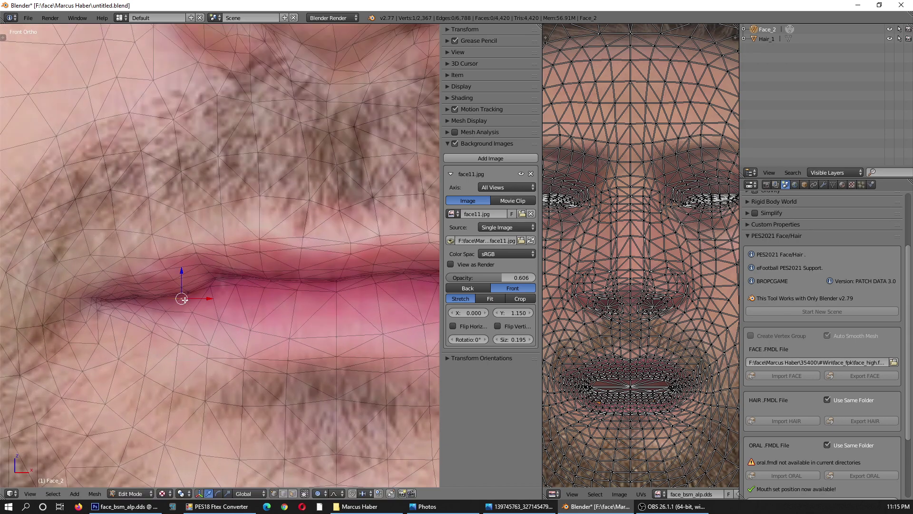
right_click(219, 276)
key("g")
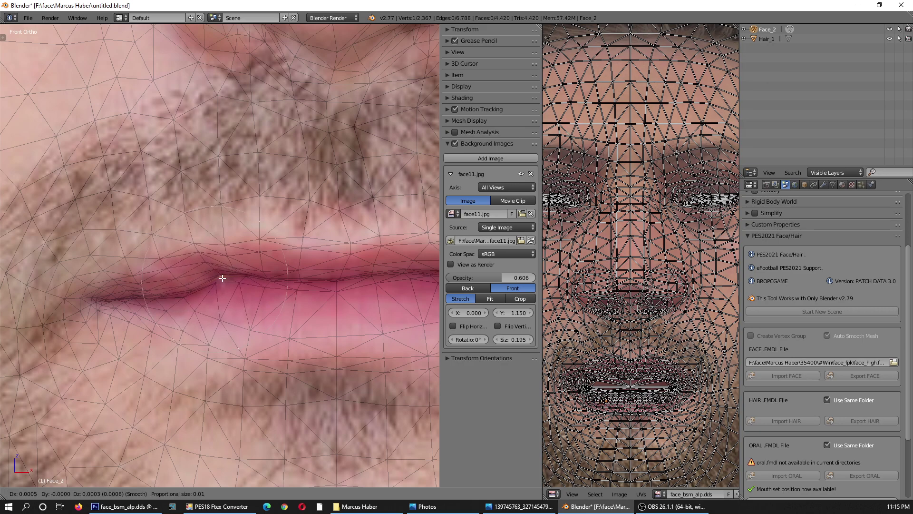
left_click(220, 275)
Nudge the mouth-corner vertex and adjust two nearby lip vertices.
right_click(135, 298)
key("g")
left_click(138, 301)
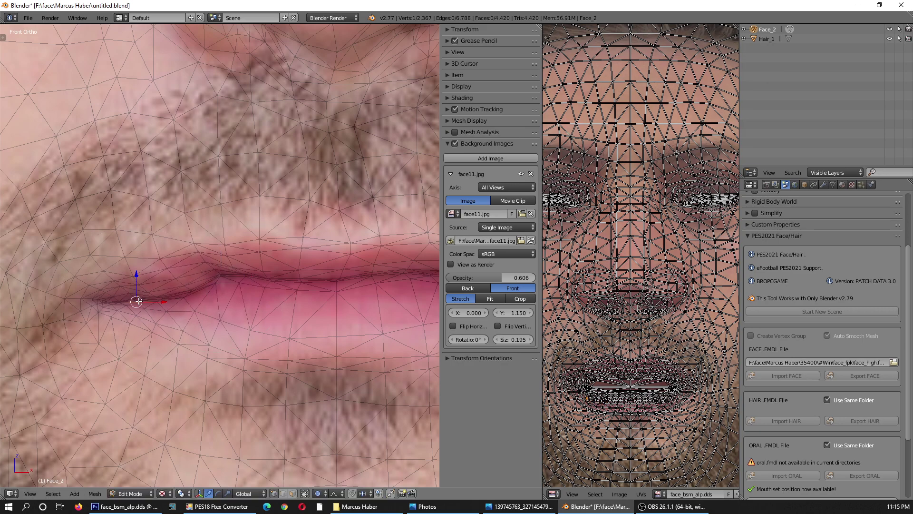
right_click(129, 261)
key("g")
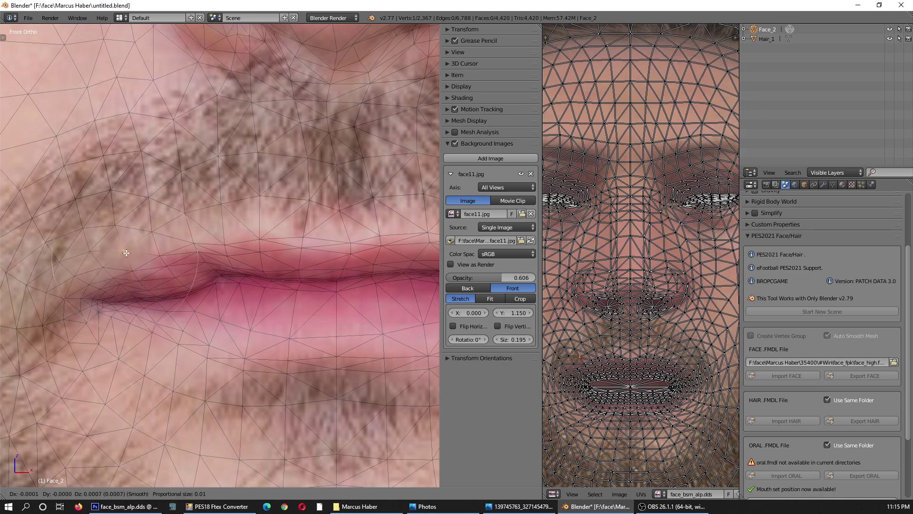
left_click(127, 255)
right_click(133, 273)
key("g")
left_click(140, 283)
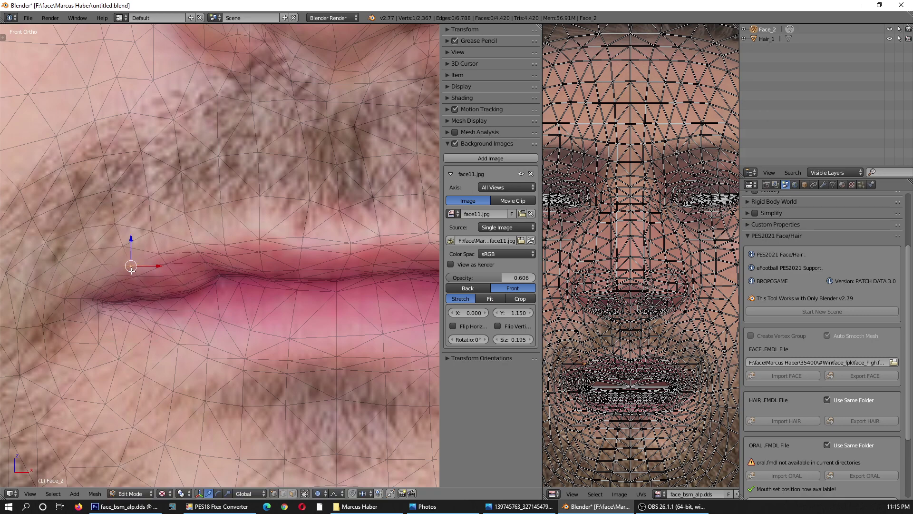
Fade the reference photo to compare, and raise a vertex on the lip edge.
scroll(146, 289, "down", 2)
mouse_move(485, 277)
left_mouse_down()
mouse_move(396, 279)
mouse_move(502, 281)
mouse_move(456, 281)
left_mouse_up()
scroll(217, 265, "up", 3)
scroll(155, 247, "up", 2)
right_click(191, 246)
key("g")
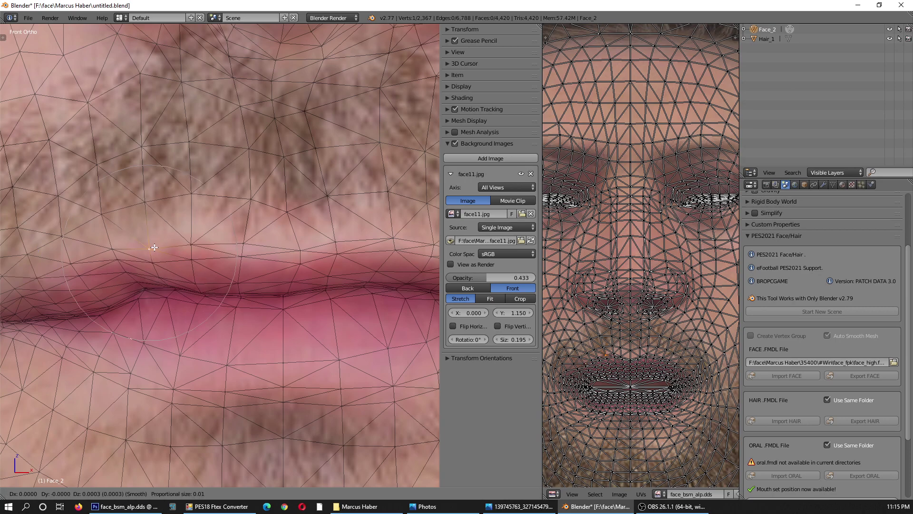
left_click(191, 234)
key("g")
key("Escape")
scroll(184, 297, "down", 3)
mouse_move(478, 277)
left_mouse_down()
mouse_move(404, 281)
mouse_move(517, 278)
mouse_move(461, 276)
left_mouse_up()
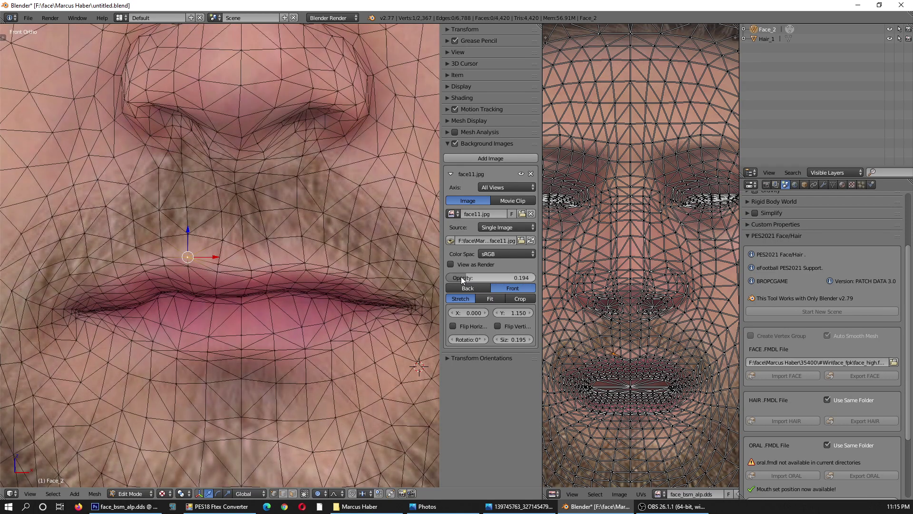
scroll(281, 281, "up", 3)
Adjust three upper-lip vertices with proportional editing so neighbours follow.
right_click(223, 277)
key("g")
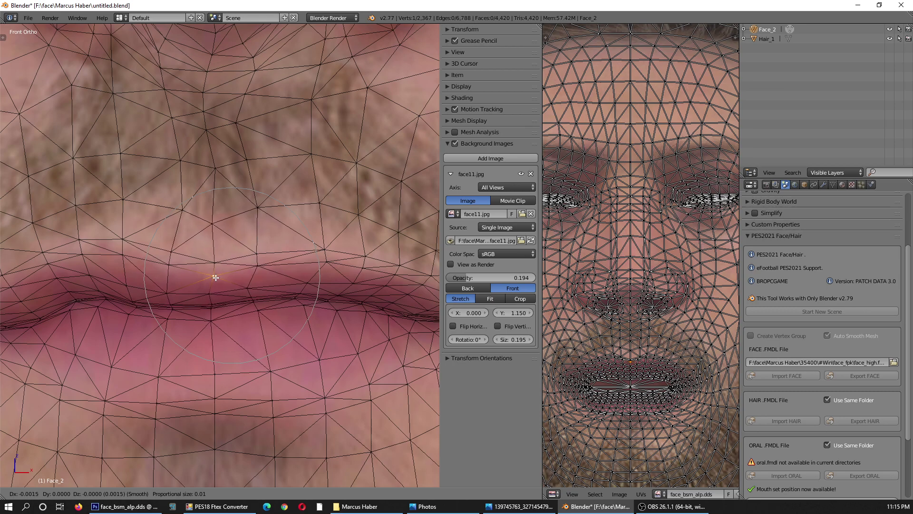
left_click(223, 276)
right_click(327, 246)
key("g")
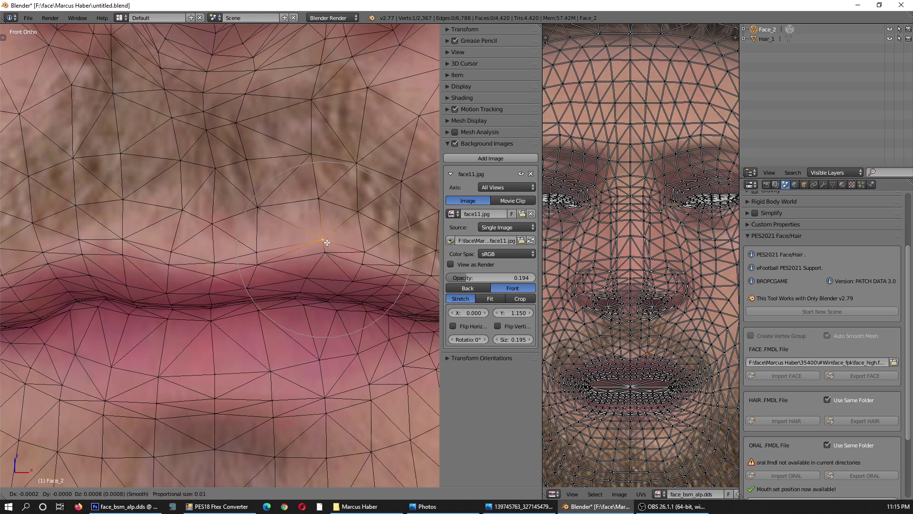
left_click(327, 246)
right_click(255, 249)
key("g")
left_click(255, 249)
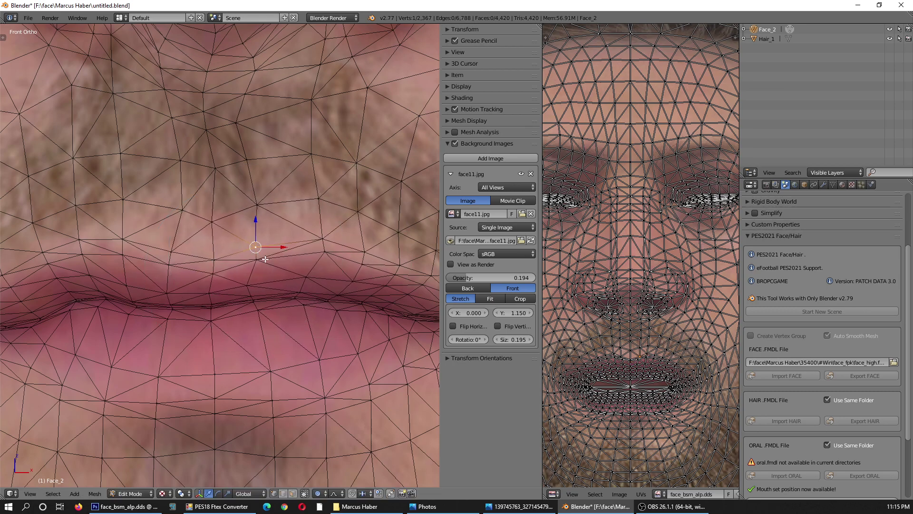
scroll(267, 261, "down", 5)
left_click(130, 494)
In Object Mode, hide the reference photo to judge the face, then restore a faint overlay.
left_click(130, 473)
scroll(242, 248, "down", 5)
scroll(243, 247, "up", 3)
mouse_move(463, 254)
left_mouse_down()
mouse_move(401, 252)
mouse_move(540, 253)
mouse_move(379, 252)
mouse_move(533, 253)
mouse_move(453, 253)
left_mouse_up()
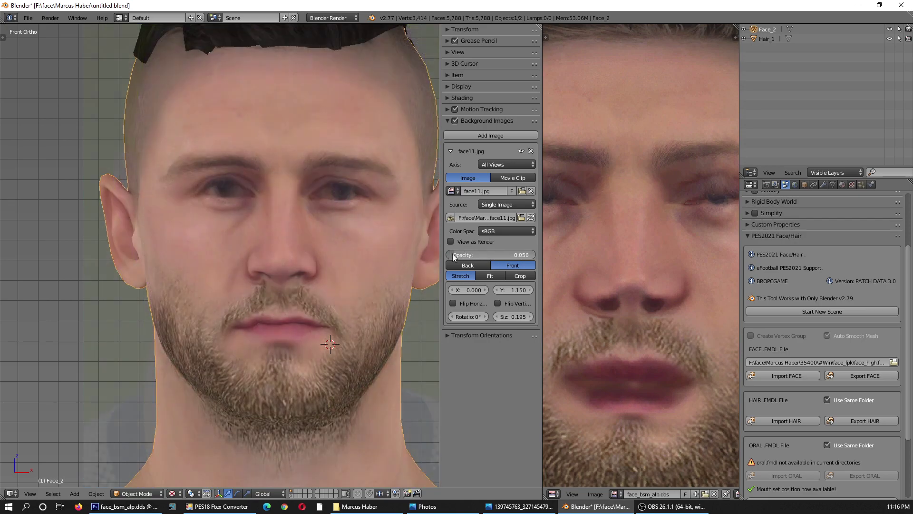
mouse_move(396, 255)
left_mouse_down()
mouse_move(547, 256)
mouse_move(472, 256)
left_mouse_up()
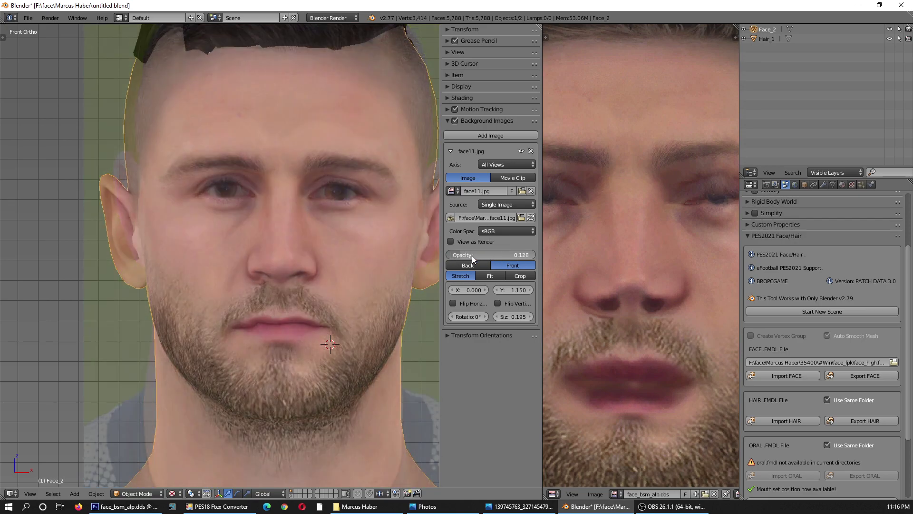
Return to Edit Mode, set the photo to 0.661 opacity, and centre the mouth in view.
left_click(131, 494)
left_click(145, 470)
scroll(255, 381, "up", 5)
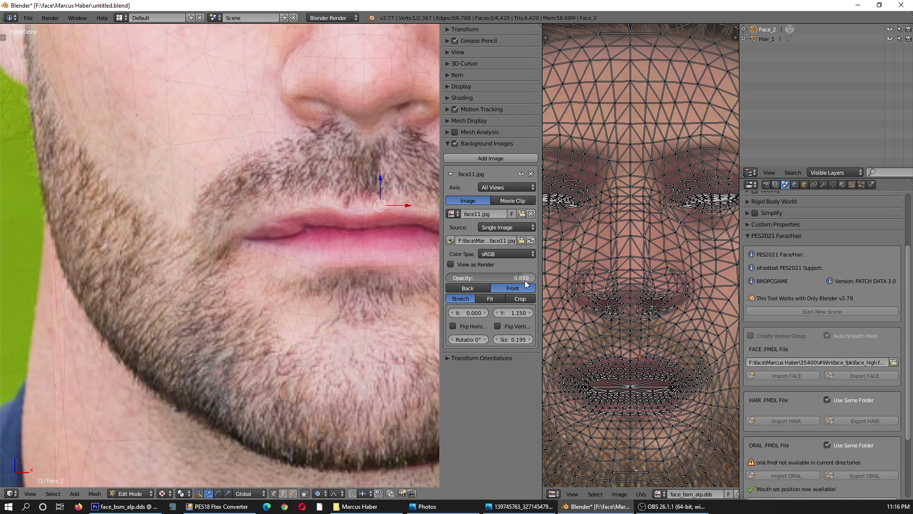
left_click_drag(468, 275, 513, 279)
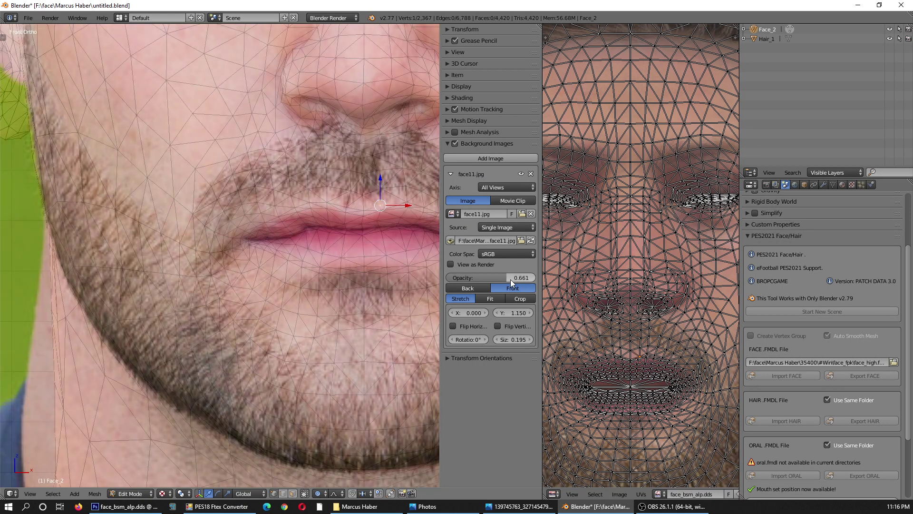
scroll(212, 332, "up", 1)
middle_click_drag(213, 332, 347, 296, "shift")
Select groups of lower-lip vertices for refitting to the photo.
right_click(233, 302)
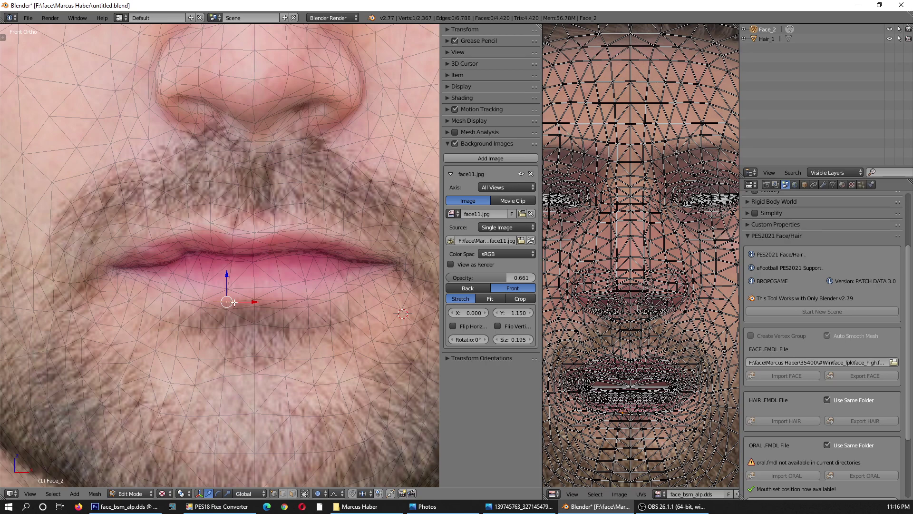
right_click(286, 301, "shift")
scroll(252, 288, "up", 2)
scroll(259, 294, "up", 6)
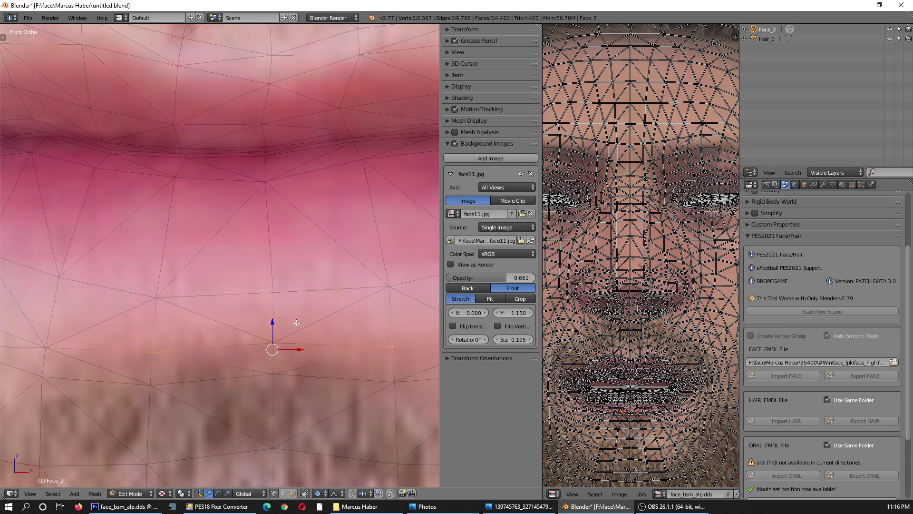
right_click(259, 336)
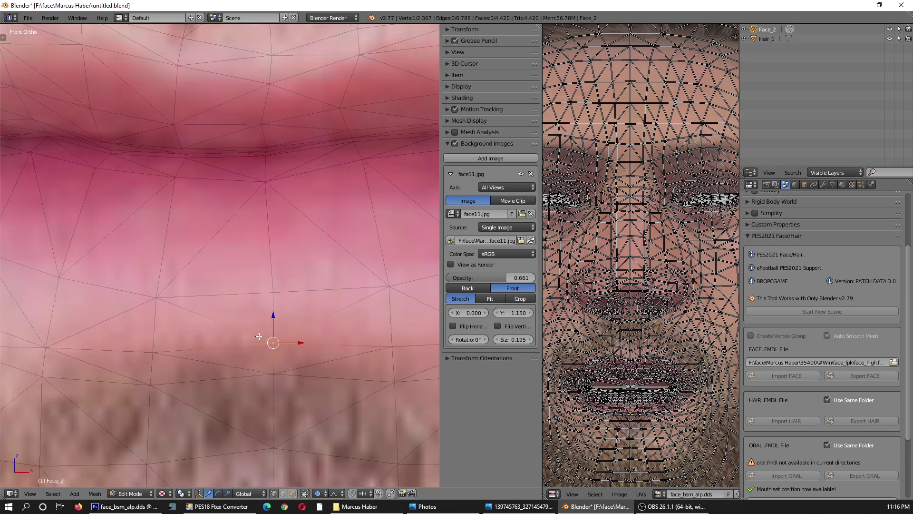
right_click(168, 348, "shift")
right_click(415, 345, "shift")
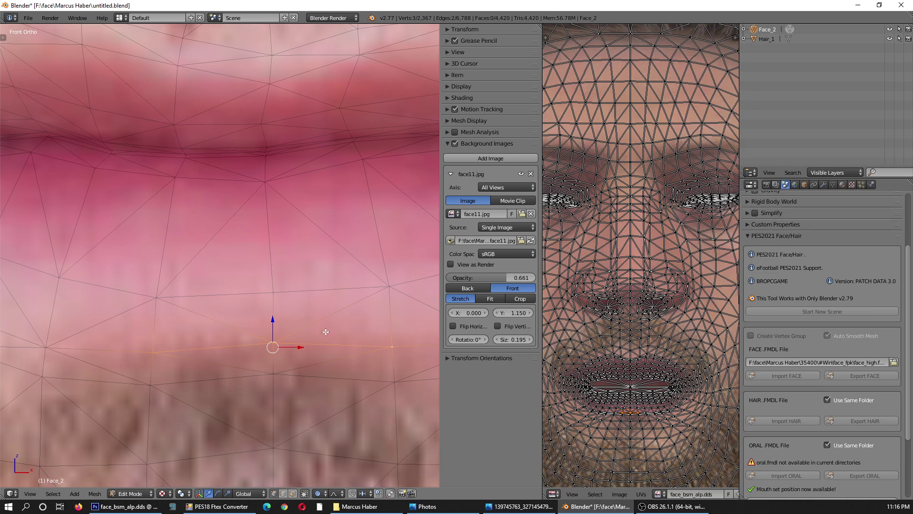
scroll(276, 313, "down", 4)
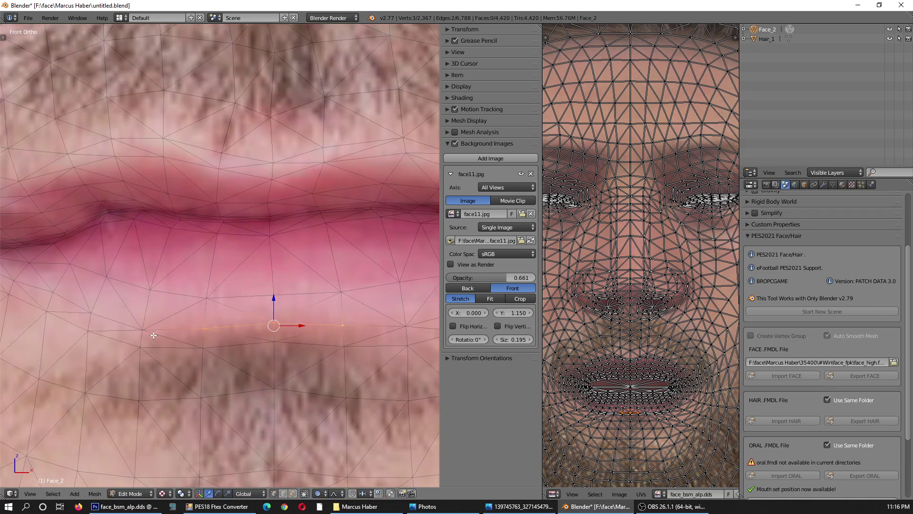
right_click(154, 336)
scroll(143, 335, "down", 3)
right_click(294, 327, "shift")
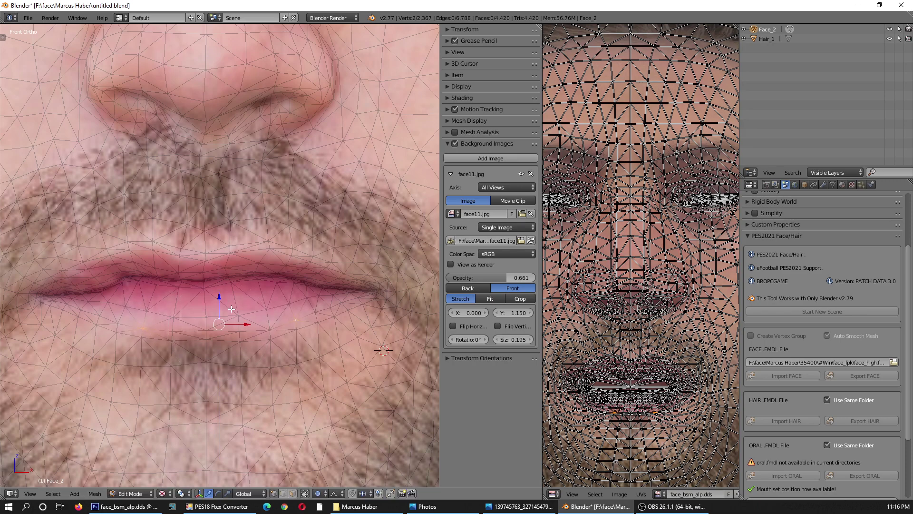
scroll(215, 414, "down", 3)
Leave vertex editing and fade the reference photo to 0.139 opacity to compare the textured face.
left_click(135, 493)
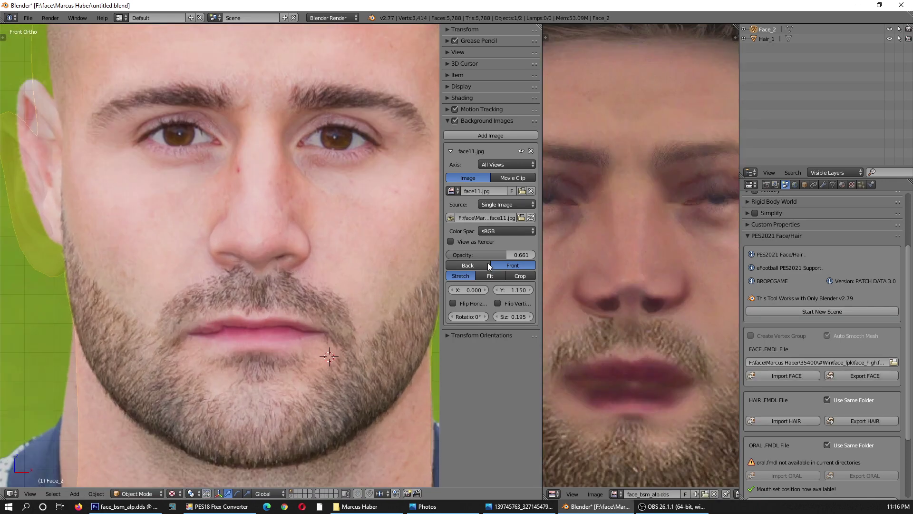
mouse_move(485, 256)
left_mouse_down()
mouse_move(517, 256)
mouse_move(409, 255)
mouse_move(530, 257)
mouse_move(419, 264)
mouse_move(433, 260)
left_mouse_up()
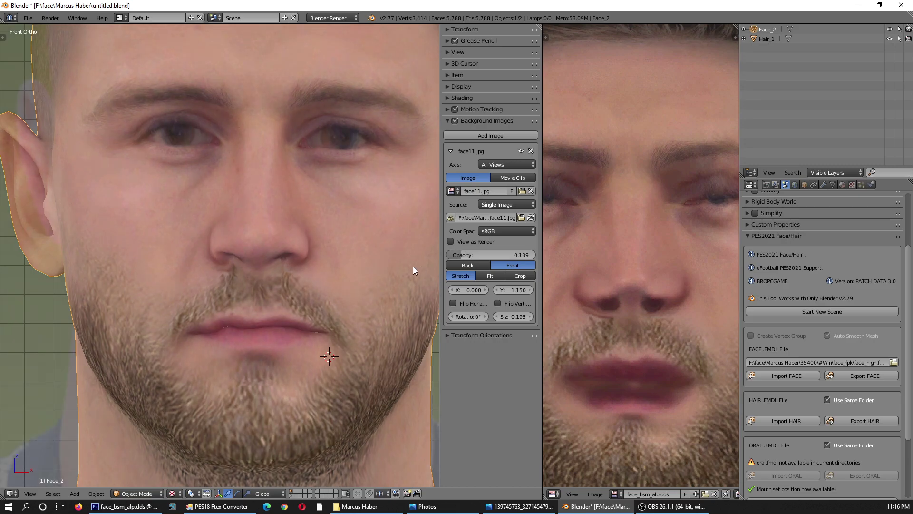
scroll(381, 285, "down", 2)
scroll(262, 390, "up", 2)
Return to Edit Mode and select the left and right lip-corner vertices.
left_click(138, 493)
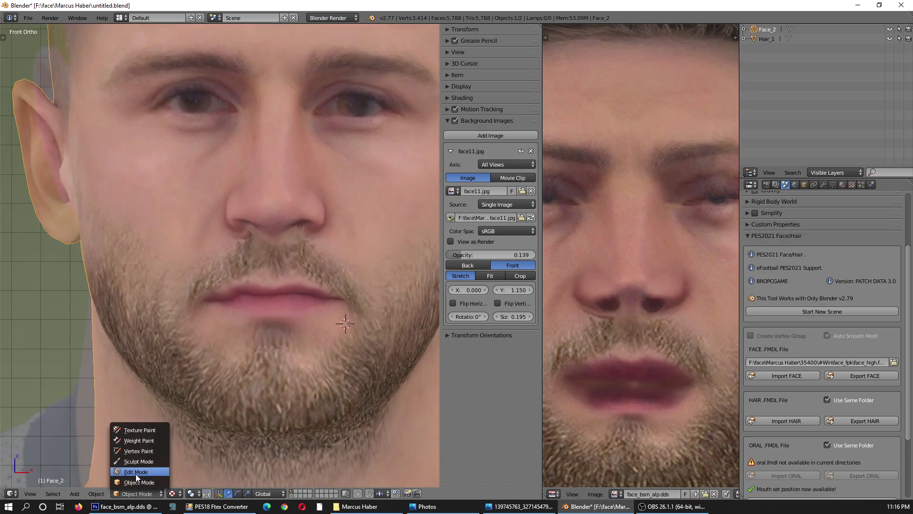
left_click(136, 474)
scroll(184, 290, "up", 3)
right_click(181, 291)
right_click(191, 268, "shift")
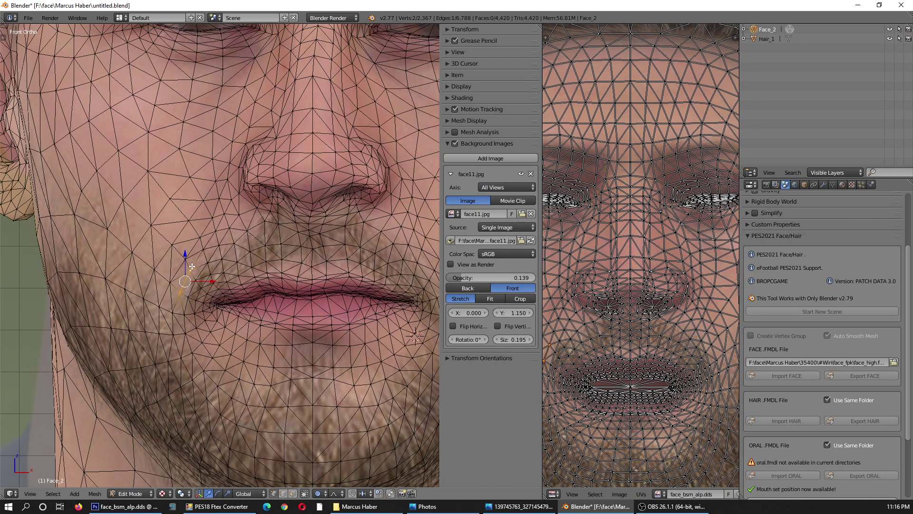
scroll(244, 288, "down", 2)
scroll(388, 289, "up", 1)
right_click(389, 290, "shift")
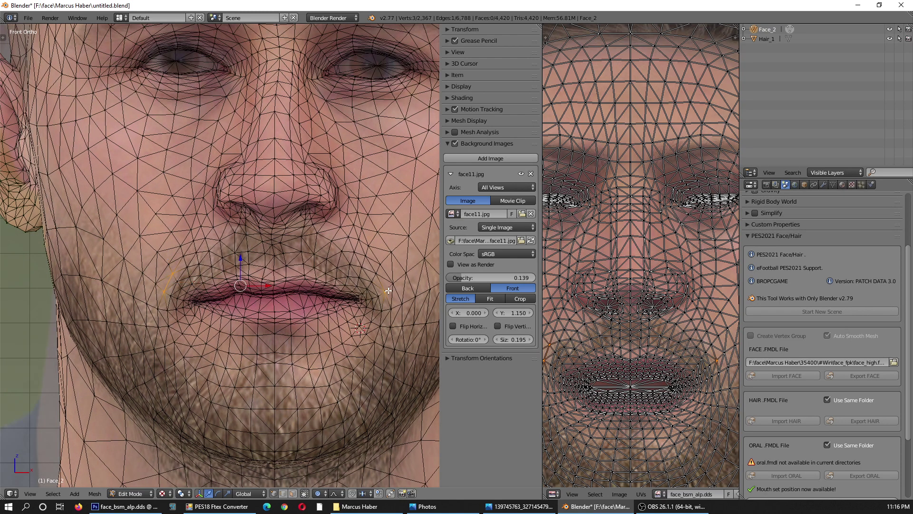
right_click(375, 281, "shift")
Scale the lip corners outward along X with proportional size 0.02, then select two more mouth vertices.
key("s")
key("x")
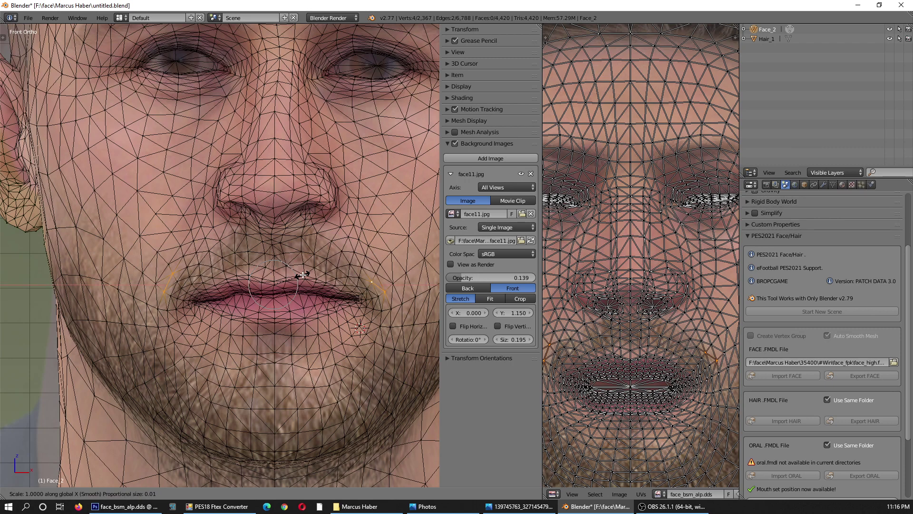
scroll(305, 275, "down", 2)
scroll(305, 275, "down", 2)
scroll(305, 275, "down", 2)
scroll(305, 275, "down", 1)
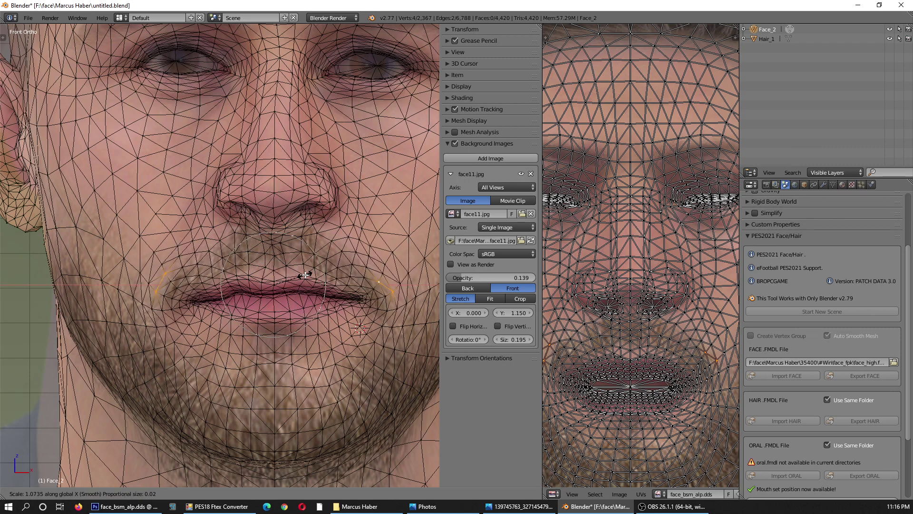
left_click(305, 275)
right_click(380, 261)
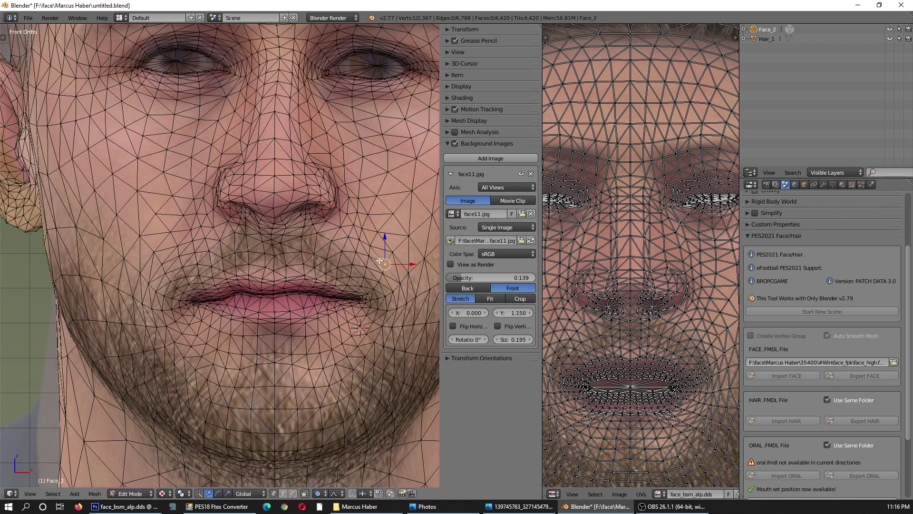
right_click(183, 258, "shift")
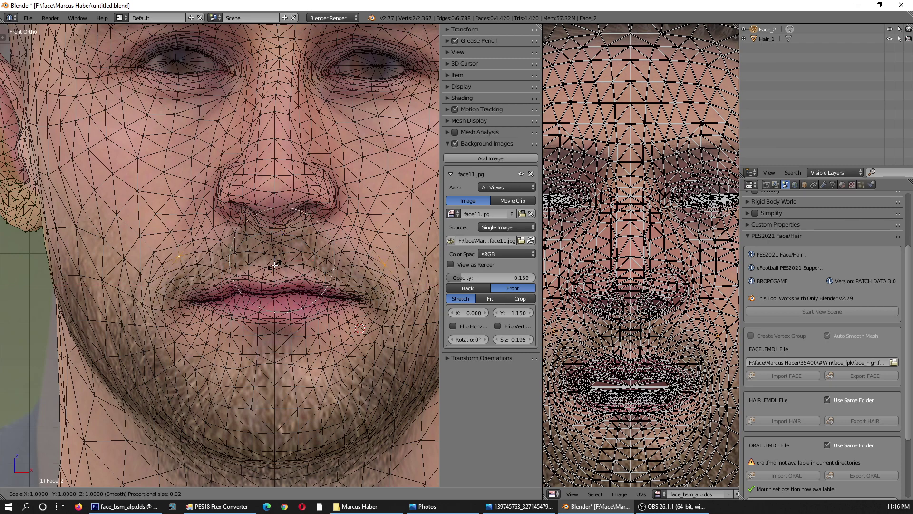
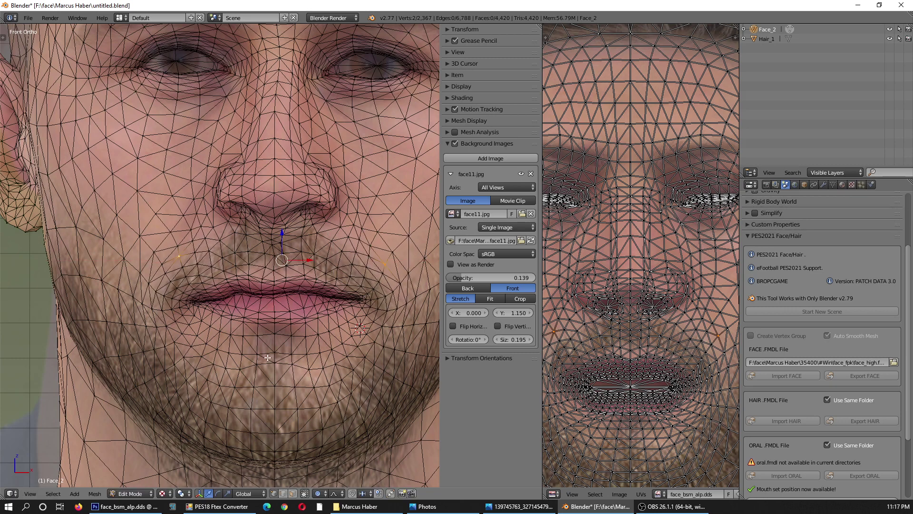
Widen the mouth-corner vertices horizontally, then fade the reference photo to 0 opacity.
key("s")
key("x")
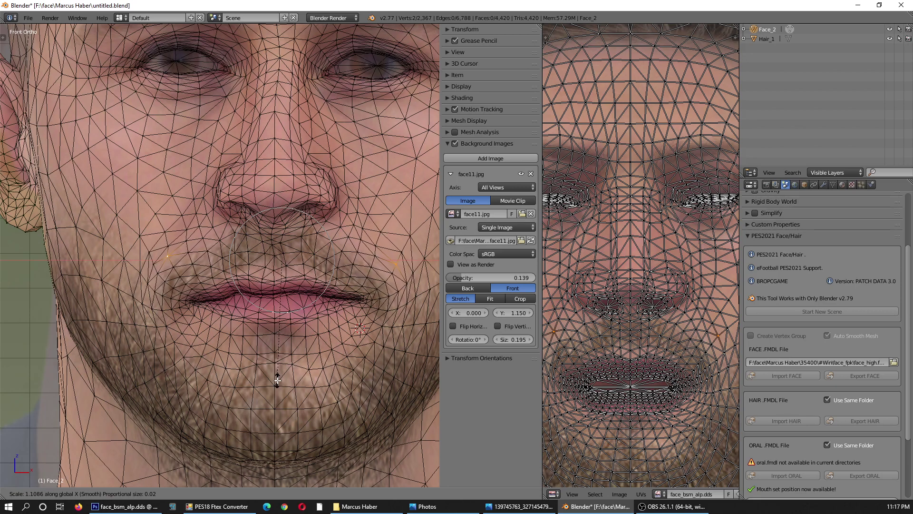
left_click(276, 379)
scroll(276, 379, "down", 2)
scroll(256, 368, "up", 2)
mouse_move(452, 277)
left_mouse_down()
mouse_move(528, 275)
mouse_move(415, 281)
mouse_move(509, 281)
mouse_move(444, 284)
mouse_move(509, 283)
mouse_move(456, 284)
left_mouse_up()
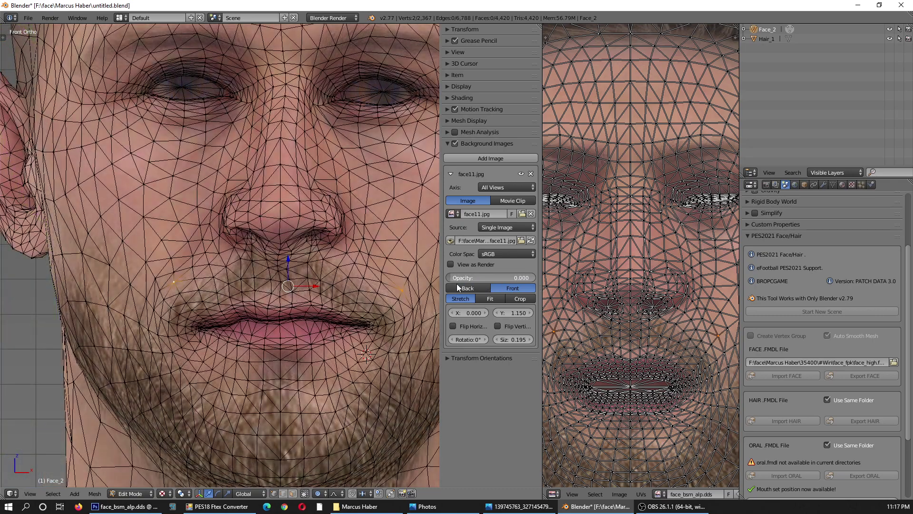
Raise the two vertices beside the mouth slightly toward the nose.
right_click(208, 267)
right_click(345, 271, "shift")
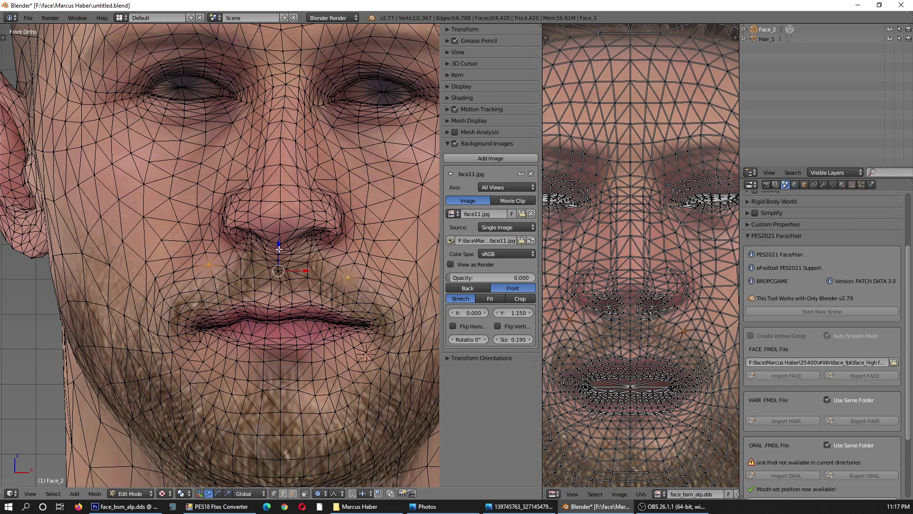
mouse_move(348, 276)
right_mouse_down()
mouse_move(340, 267)
mouse_move(356, 264)
right_mouse_up()
left_click_drag(283, 244, 289, 239)
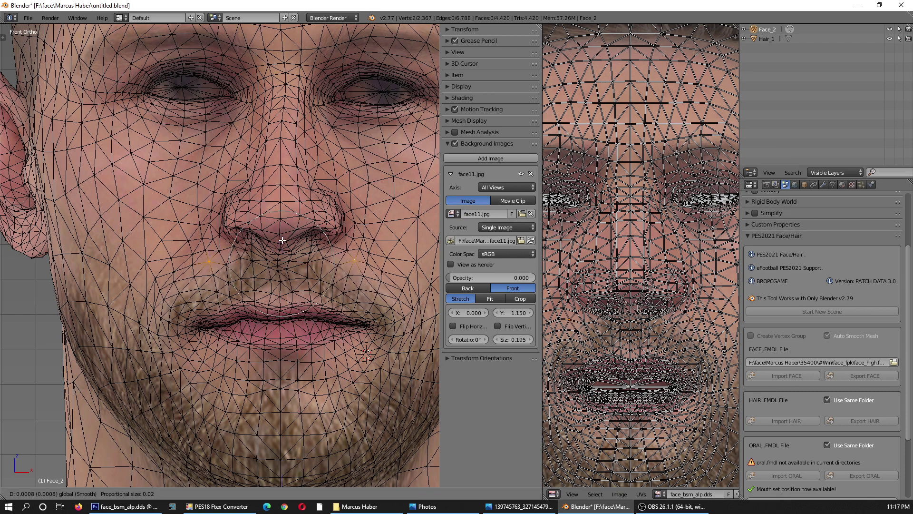
Spread the pair of vertices beside the mouth corners further apart along X.
right_click(382, 271)
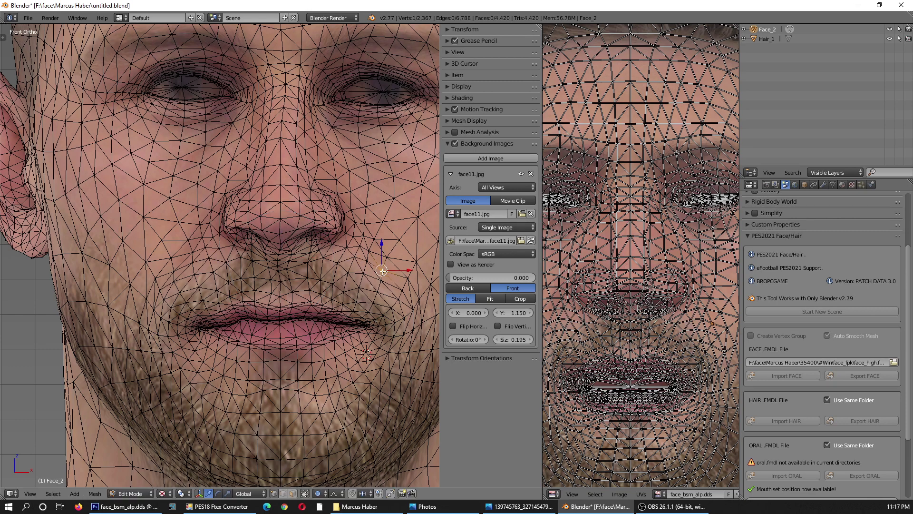
right_click(186, 267, "shift")
key("s")
key("x")
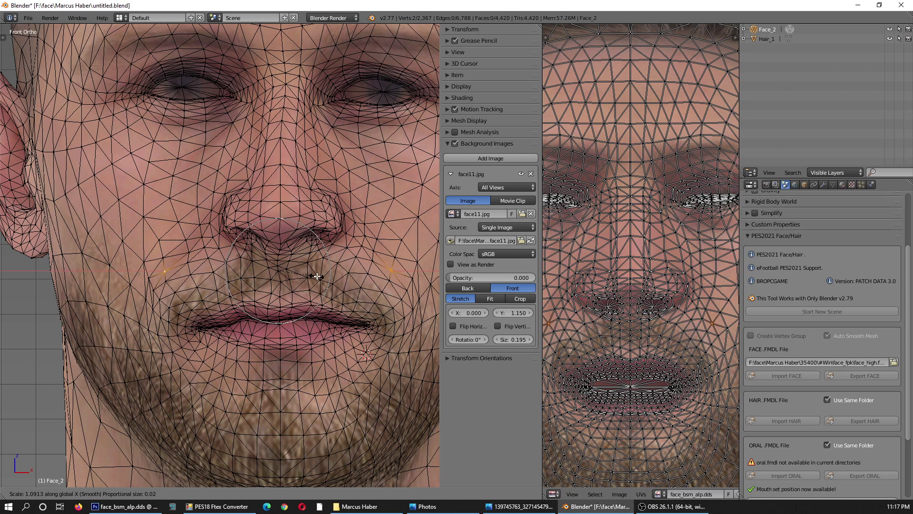
left_click(318, 277)
scroll(309, 273, "down", 2)
scroll(304, 271, "down", 2)
scroll(300, 269, "up", 3)
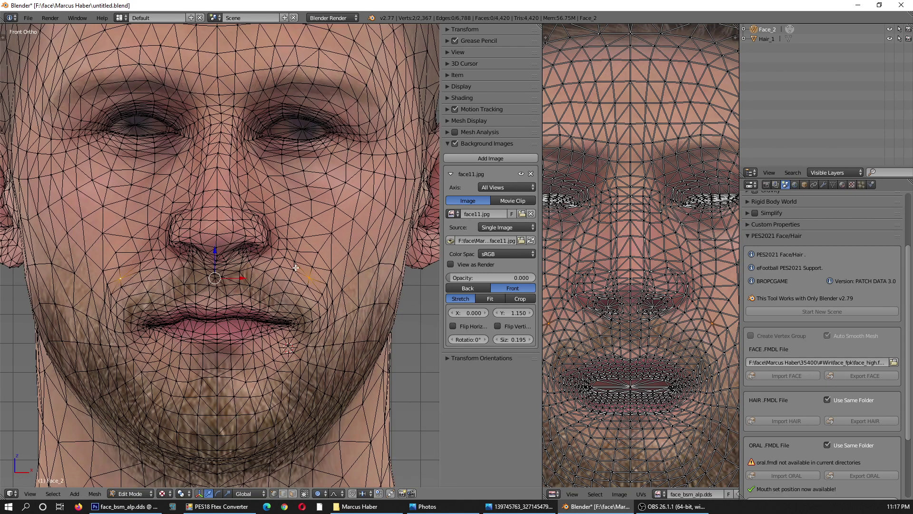
In Object Mode, frame the head with Home and overlay the reference photo at 0.600 opacity.
left_click(130, 493)
scroll(216, 332, "down", 3)
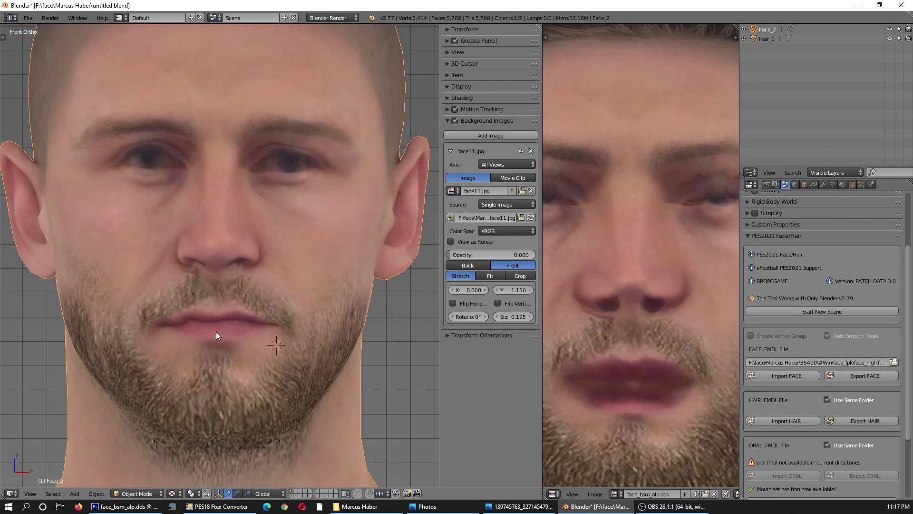
mouse_move(448, 255)
left_mouse_down()
mouse_move(512, 254)
mouse_move(426, 255)
mouse_move(533, 254)
mouse_move(453, 254)
left_mouse_up()
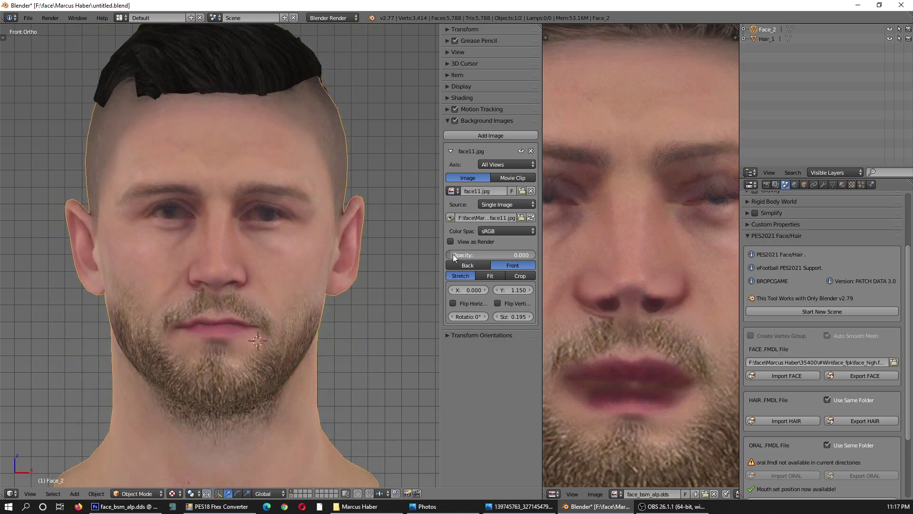
key("Home")
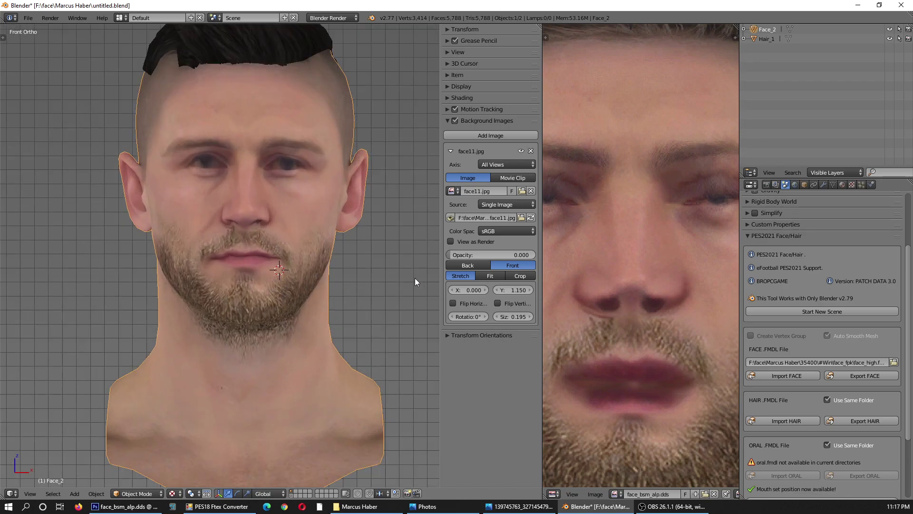
mouse_move(452, 256)
left_mouse_down()
mouse_move(513, 256)
mouse_move(445, 257)
mouse_move(536, 257)
mouse_move(436, 256)
mouse_move(509, 255)
left_mouse_up()
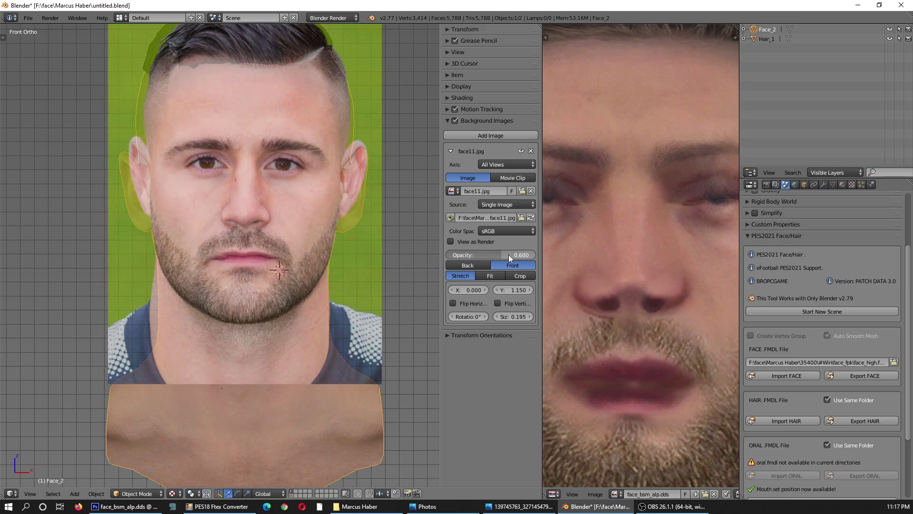
Switch the face mesh from Object Mode to Edit Mode.
scroll(263, 261, "down", 4)
scroll(312, 184, "up", 6)
scroll(309, 264, "up", 1)
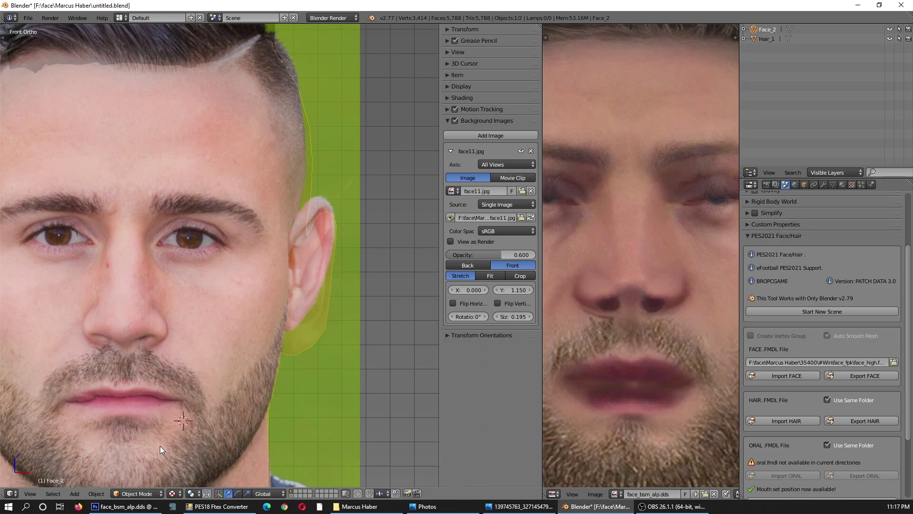
left_click(141, 493)
left_click(141, 473)
scroll(337, 254, "up", 2)
scroll(337, 254, "up", 3)
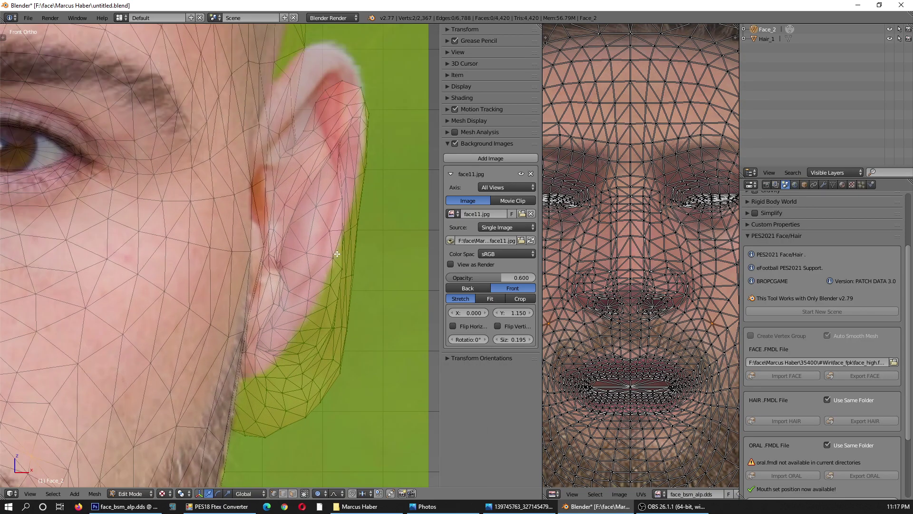
scroll(337, 254, "down", 5)
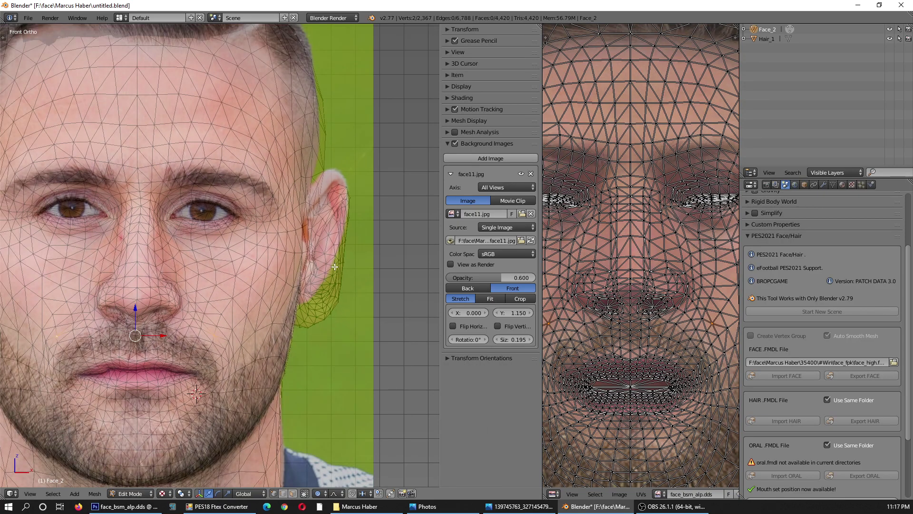
Circle-select the ear vertices in the viewport and the ear's UV points.
key("a")
key("c")
left_click_drag(341, 198, 341, 300)
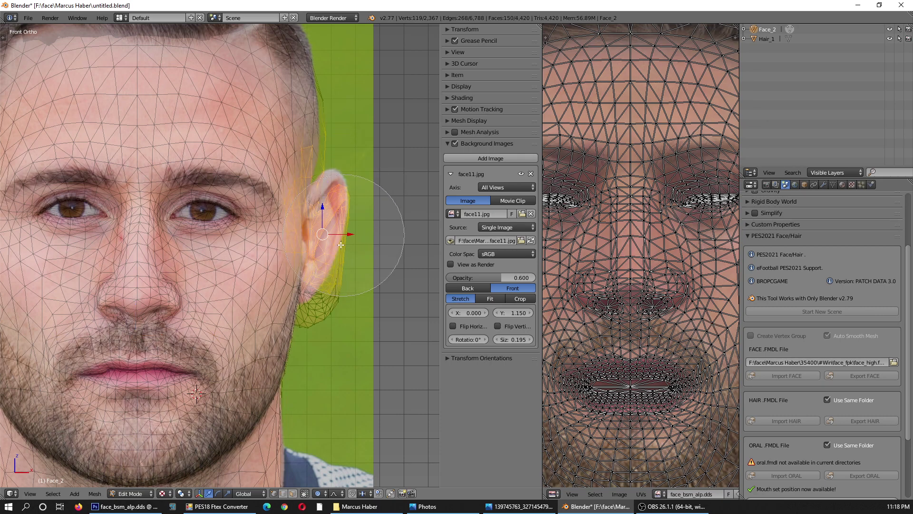
right_click(341, 300)
scroll(619, 247, "down", 3)
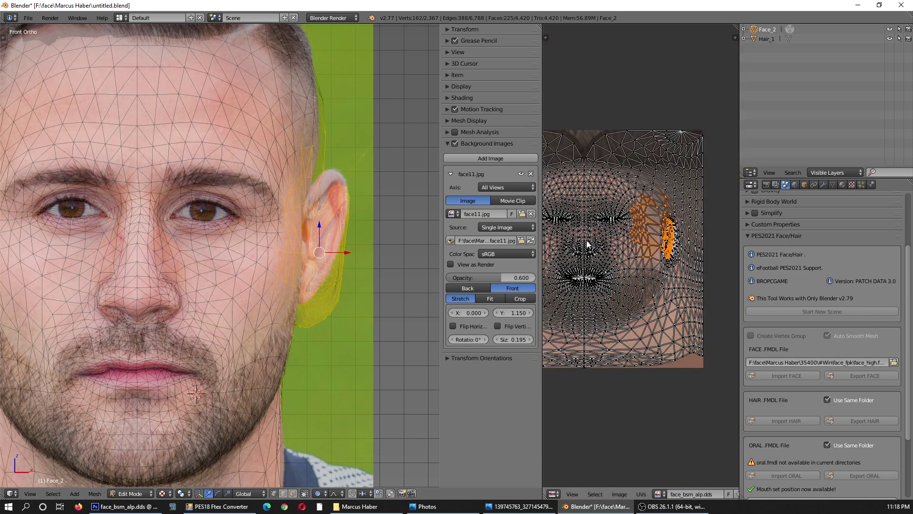
scroll(689, 248, "up", 3)
key("a")
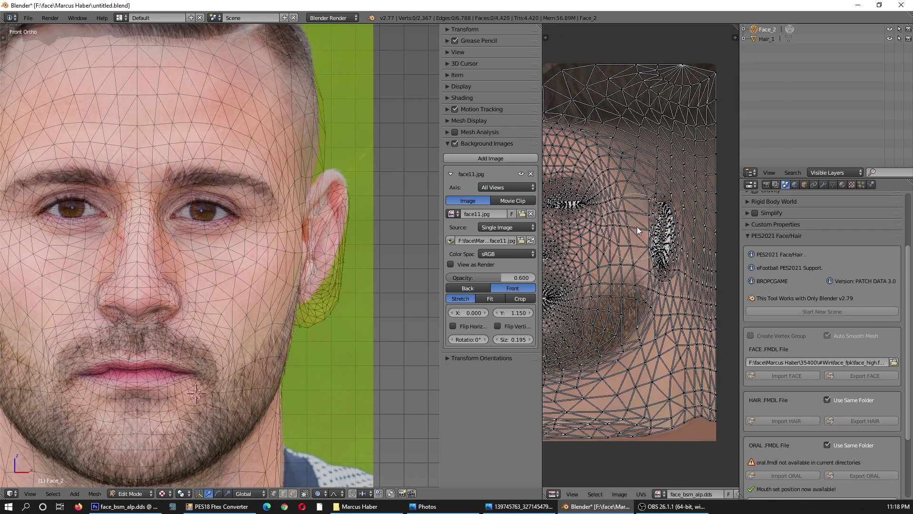
key("c")
mouse_move(658, 210)
left_mouse_down()
mouse_move(650, 200)
mouse_move(663, 256)
mouse_move(648, 256)
mouse_move(636, 187)
left_mouse_up()
left_click_drag(641, 258, 659, 279)
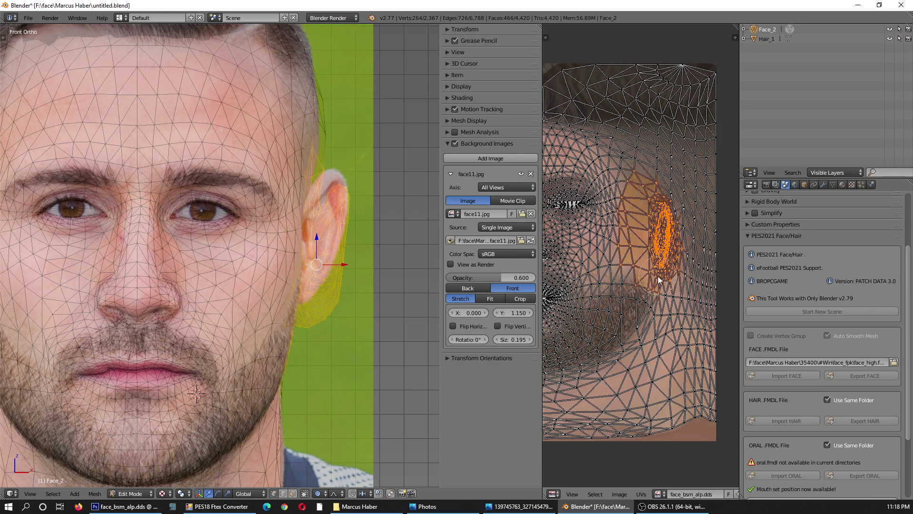
Shift the ear vertices outward along X, then deselect them.
right_click(323, 240)
key("g")
left_click(329, 241)
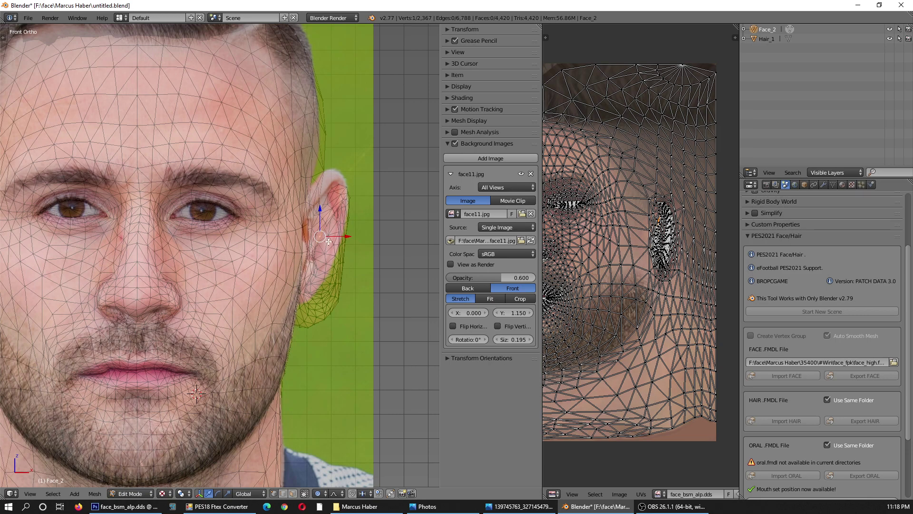
key("ctrl+z")
key("ctrl+z")
key("g")
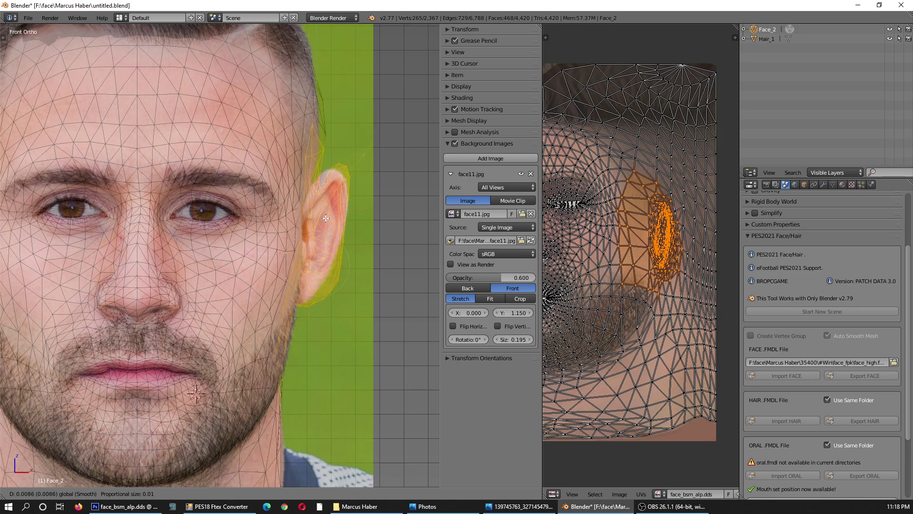
key("x")
left_click(348, 245)
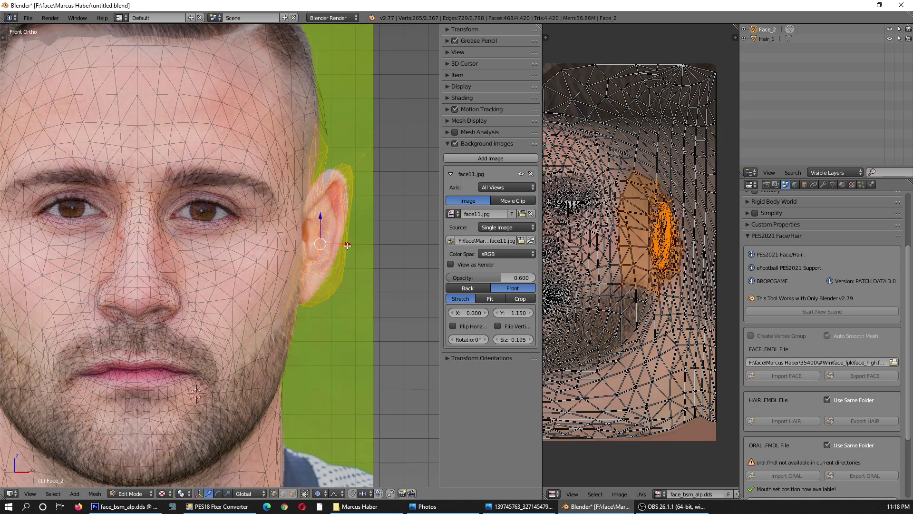
key("a")
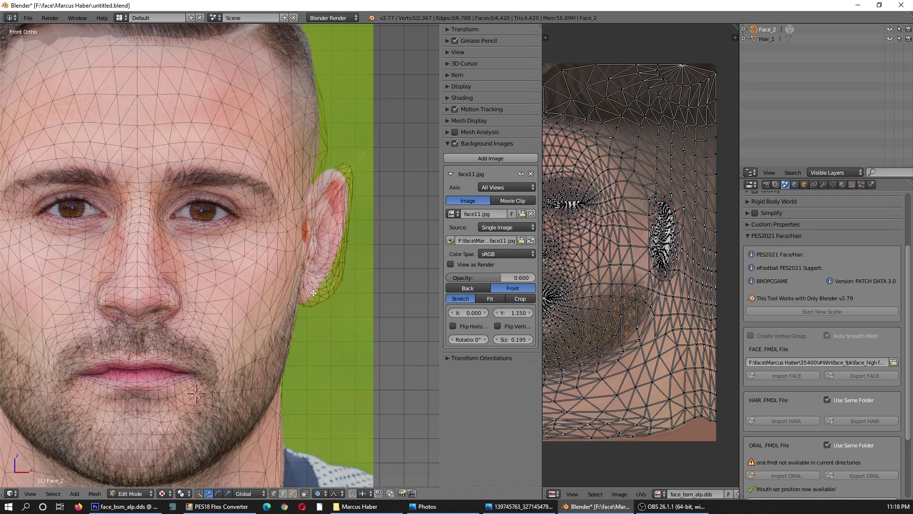
Move the ear's inner-edge vertices with proportional falloff to match the photo.
scroll(297, 248, "up", 1)
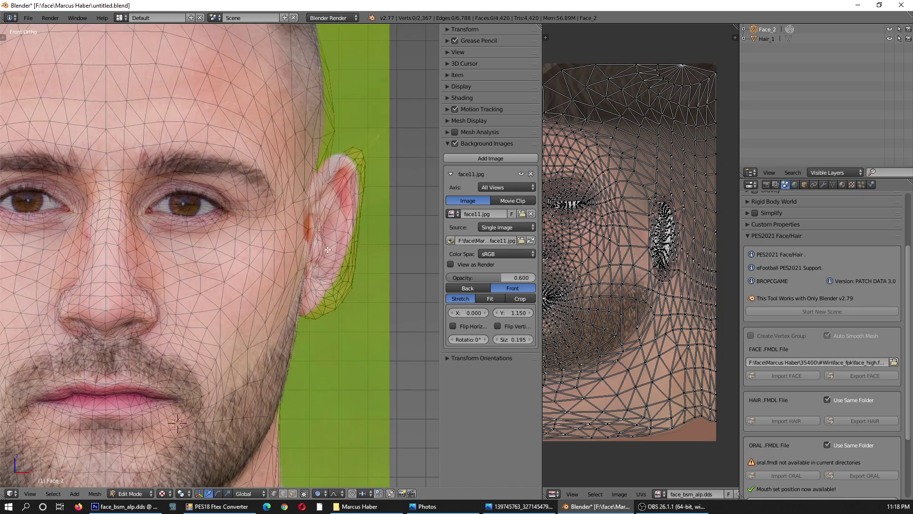
left_click_drag(321, 248, 322, 245)
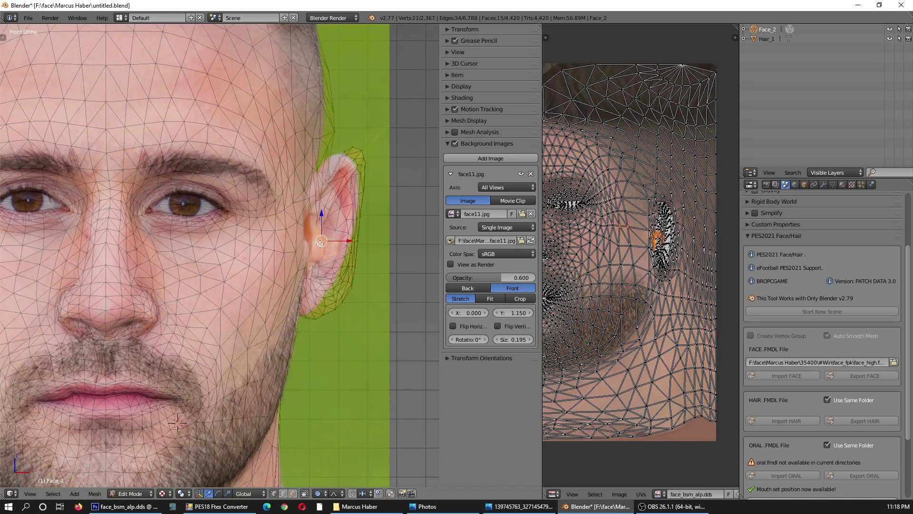
right_click(320, 244)
key("g")
scroll(341, 240, "down", 1)
scroll(341, 240, "down", 3)
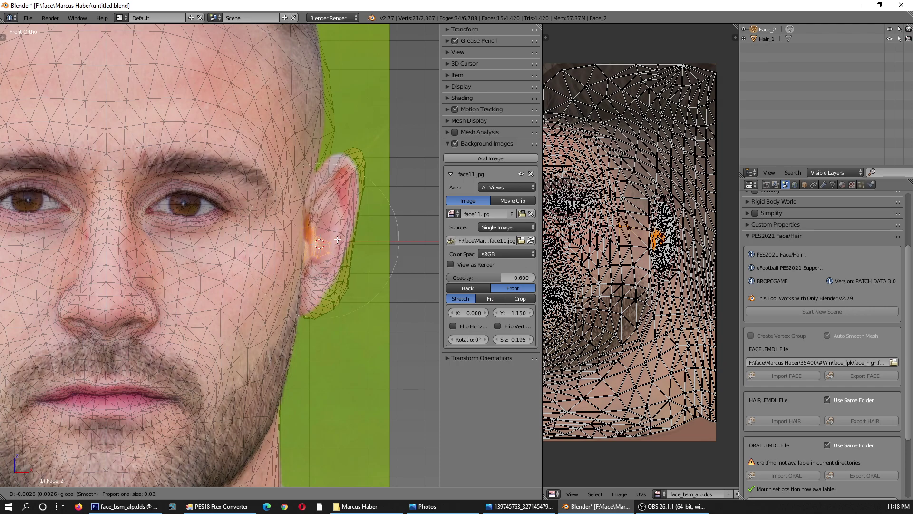
left_click(337, 240)
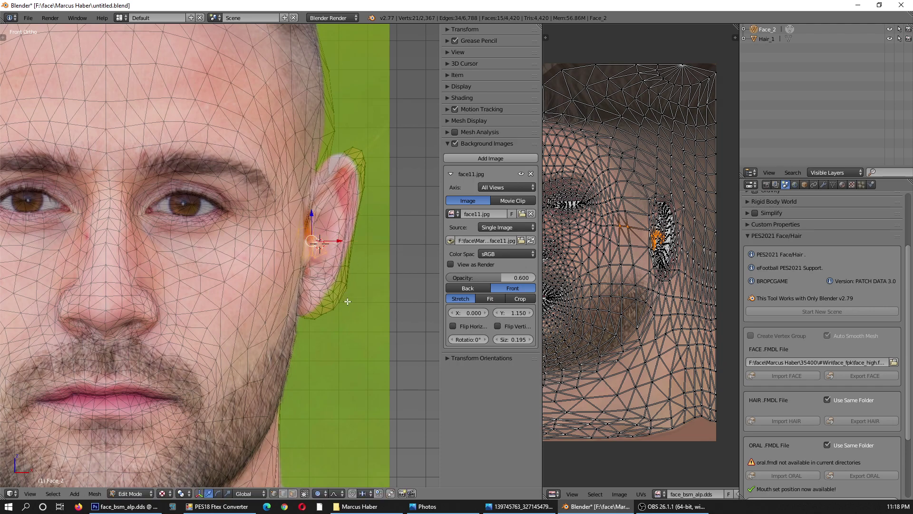
key("a")
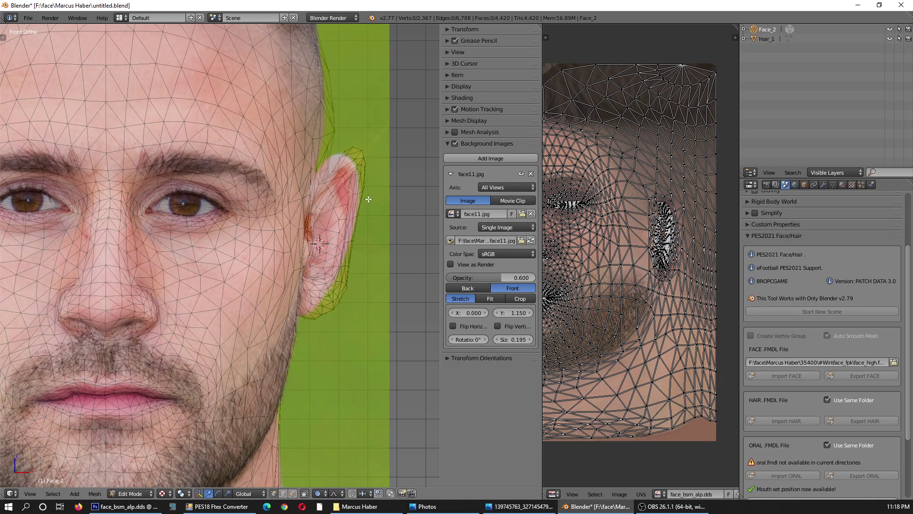
Reposition the connected ear-top piece and two ear vertices along X.
right_click(337, 133)
key("l")
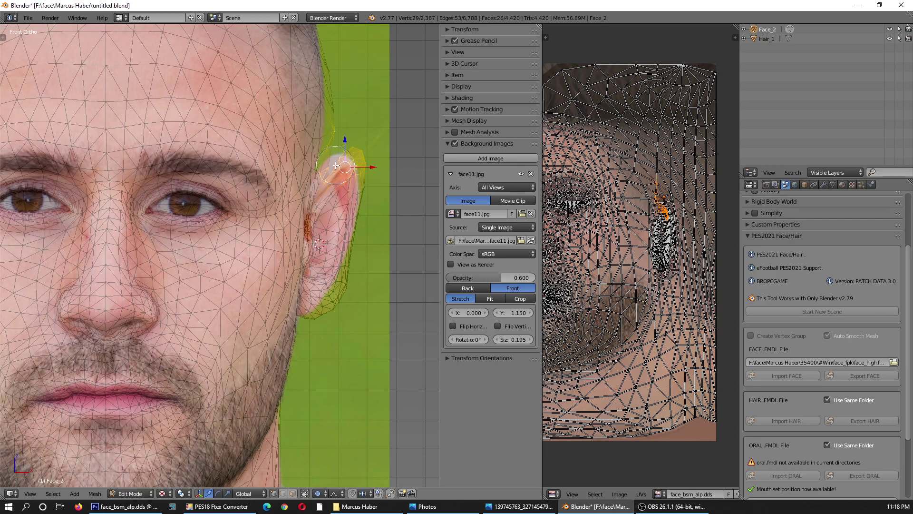
key("g")
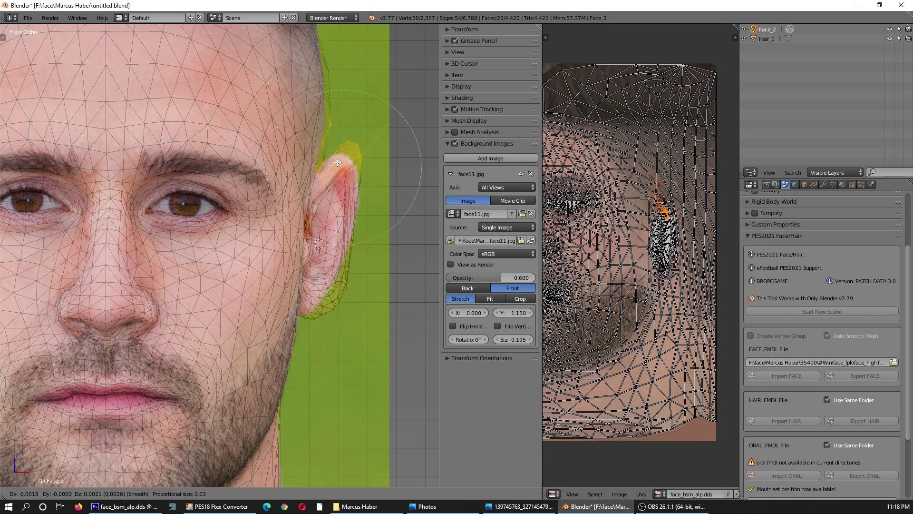
left_click(338, 163)
right_click(332, 129)
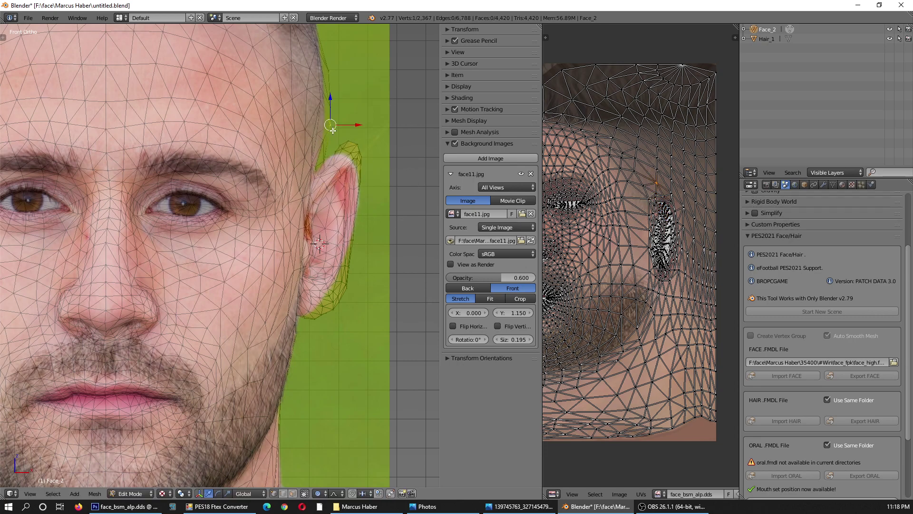
right_click(326, 151, "shift")
key("g")
key("x")
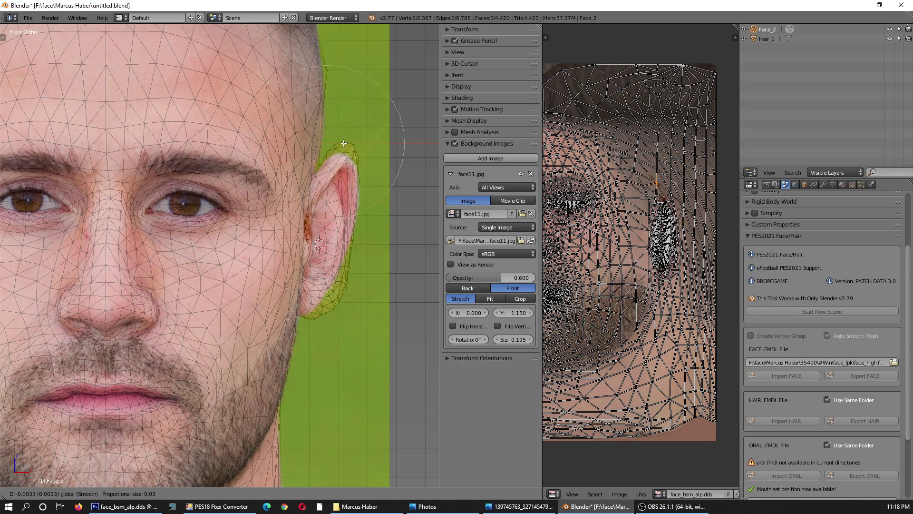
left_click(343, 143)
key("a")
Adjust an ear-edge vertex along X and the vertex at the ear top.
scroll(343, 133, "down", 3)
scroll(346, 126, "up", 3)
right_click(346, 126)
key("g")
key("x")
left_click(348, 120)
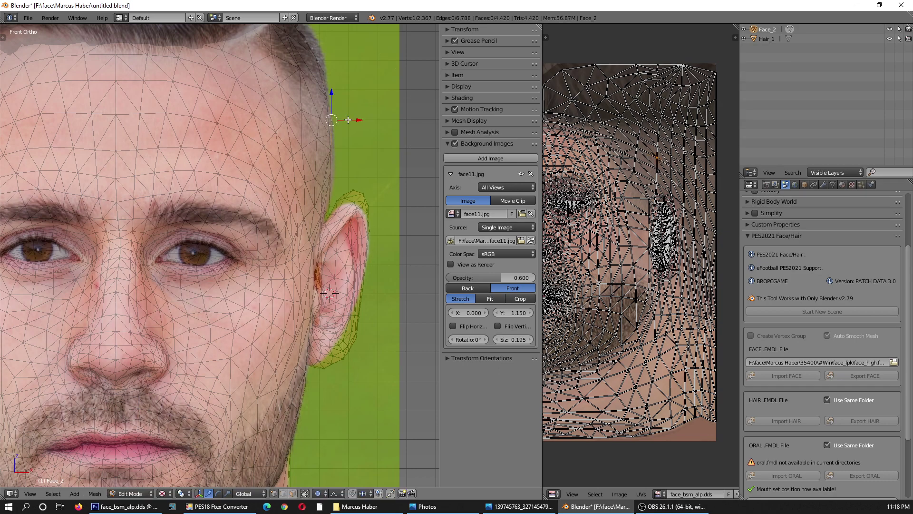
right_click(361, 187)
key("g")
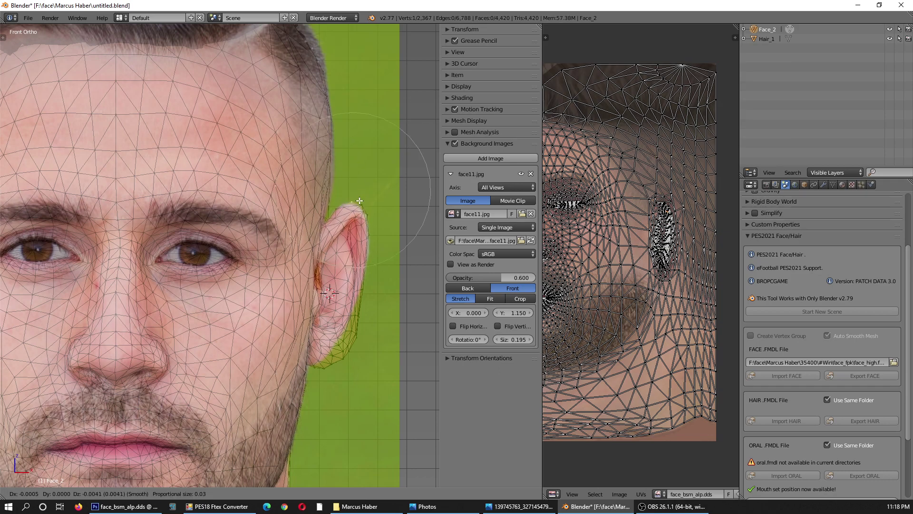
left_click(358, 201)
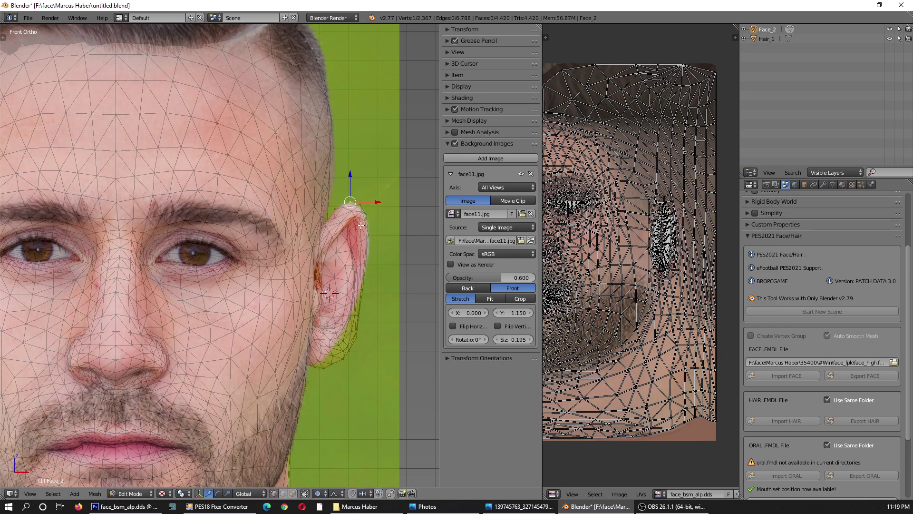
key("a")
Move the earlobe vertex down and inward.
scroll(321, 198, "down", 4)
scroll(347, 328, "up", 4)
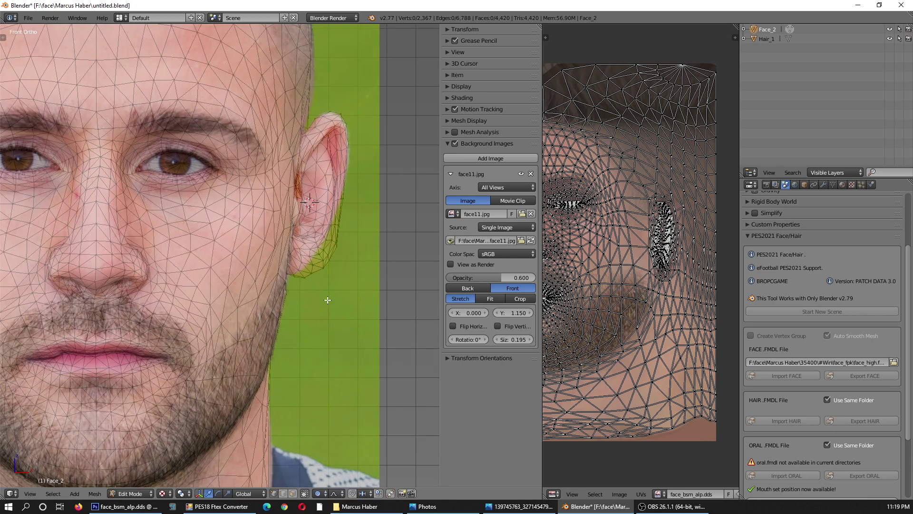
right_click(308, 281)
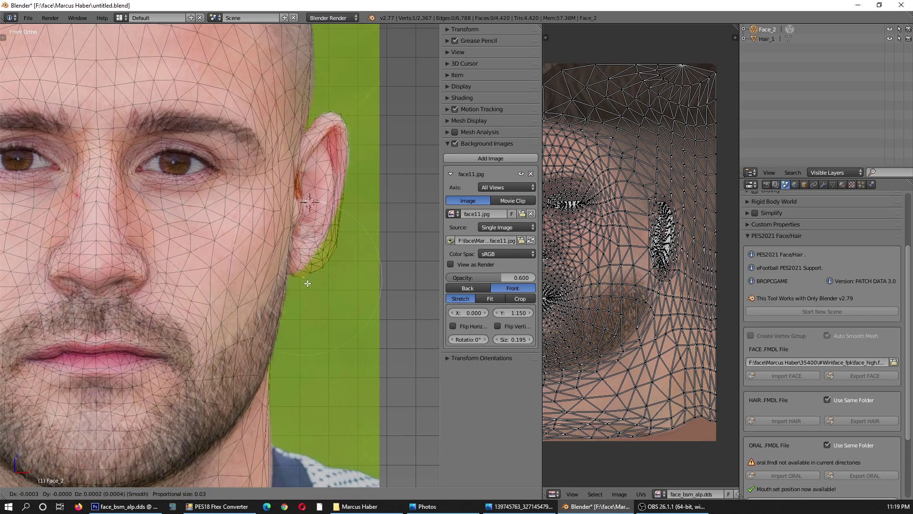
key("a")
right_click(354, 203)
right_click(346, 241)
key("g")
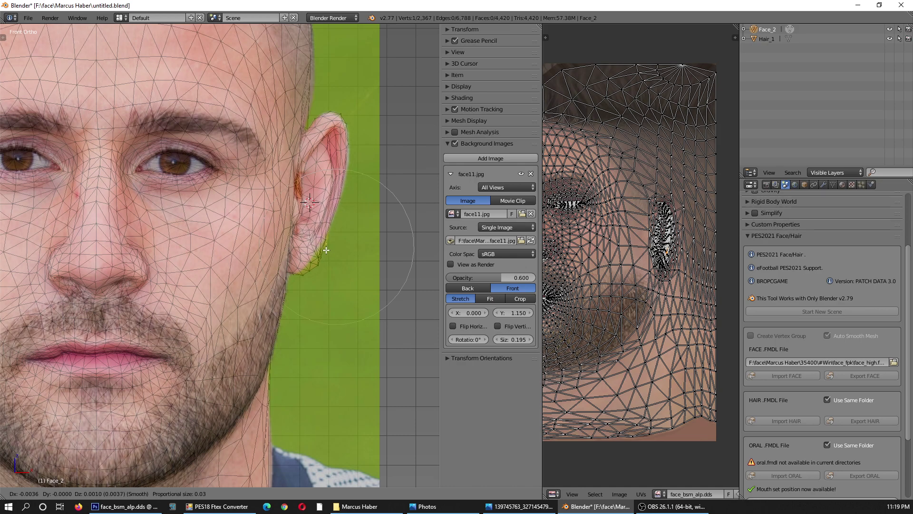
left_click(312, 273)
Nudge the earlobe vertex left and fine-tune the vertex just above it.
key("g")
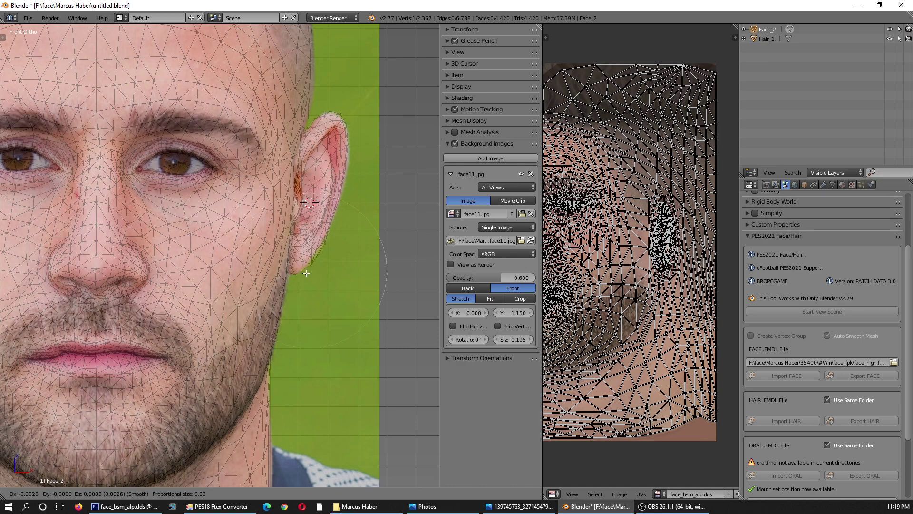
left_click(306, 272)
right_click(316, 257)
key("g")
left_click(316, 258)
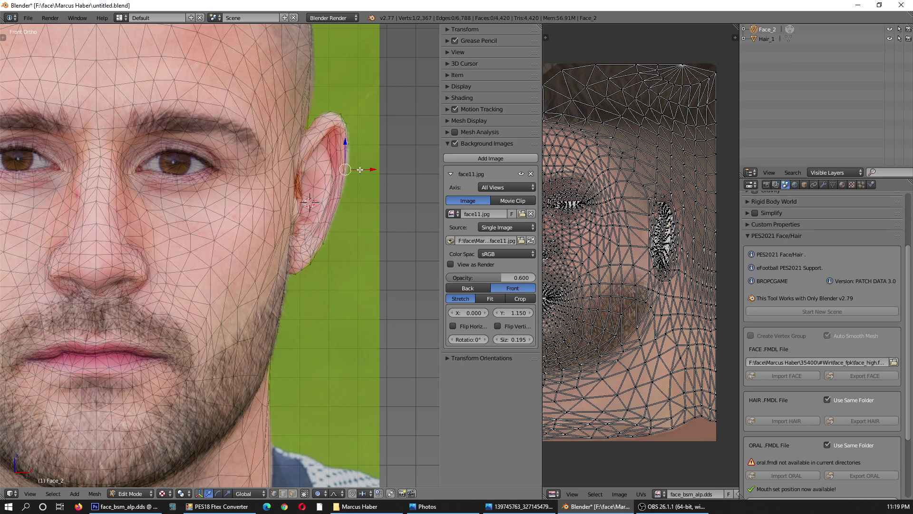
Cancel the brush selection and zoom out from the ear.
key("c")
middle_click(352, 232)
key("Escape")
scroll(351, 232, "down", 3)
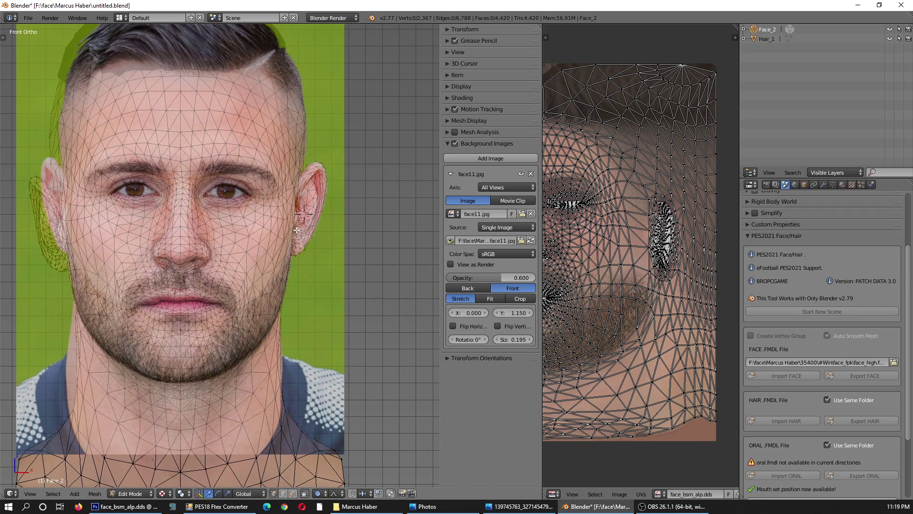
In Object Mode, hide the reference photo at 0 opacity to inspect the textured face.
left_click(134, 493)
scroll(304, 298, "down", 2)
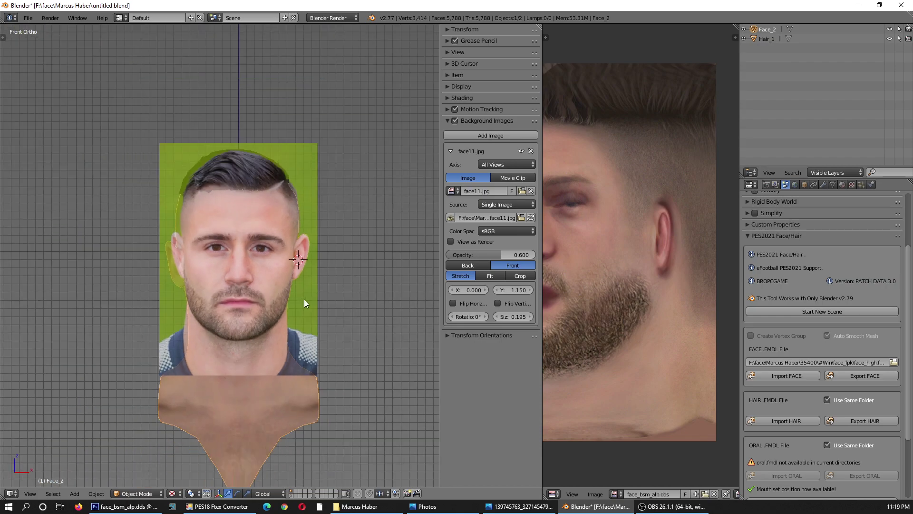
left_click_drag(493, 252, 429, 255)
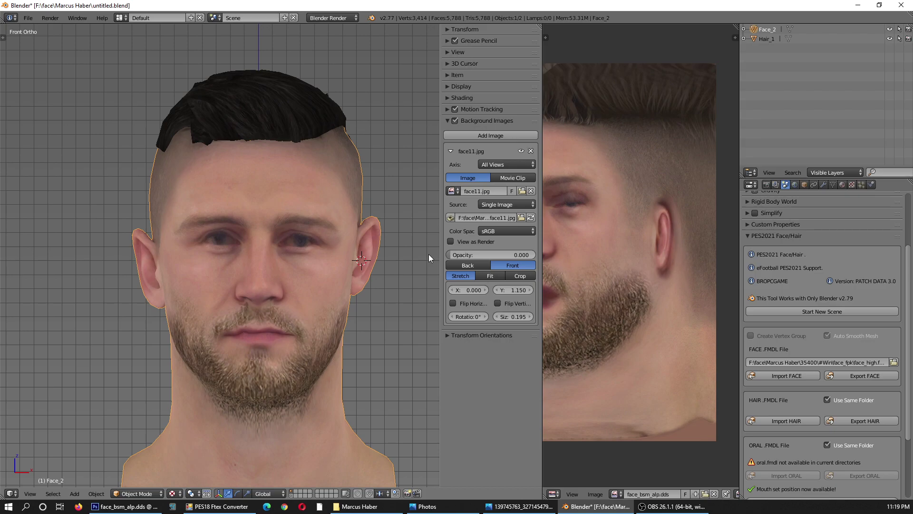
scroll(266, 317, "up", 4)
scroll(269, 320, "down", 3)
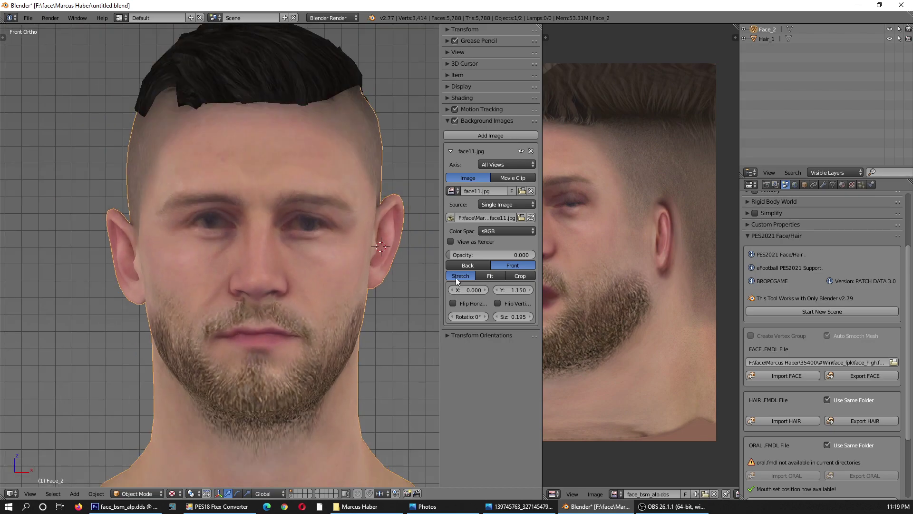
Show the reference photo at 0.361 opacity, zoom on the ear, and return to Edit Mode.
mouse_move(454, 259)
left_mouse_down()
mouse_move(554, 253)
mouse_move(425, 257)
mouse_move(541, 255)
mouse_move(427, 255)
mouse_move(515, 255)
mouse_move(447, 255)
mouse_move(497, 257)
mouse_move(463, 251)
left_mouse_up()
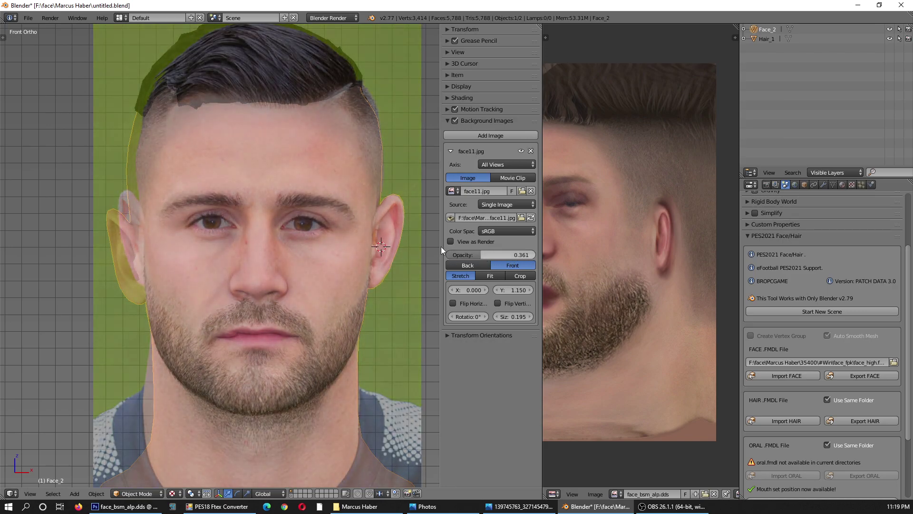
scroll(329, 238, "down", 2)
scroll(170, 236, "up", 2)
scroll(160, 245, "up", 3)
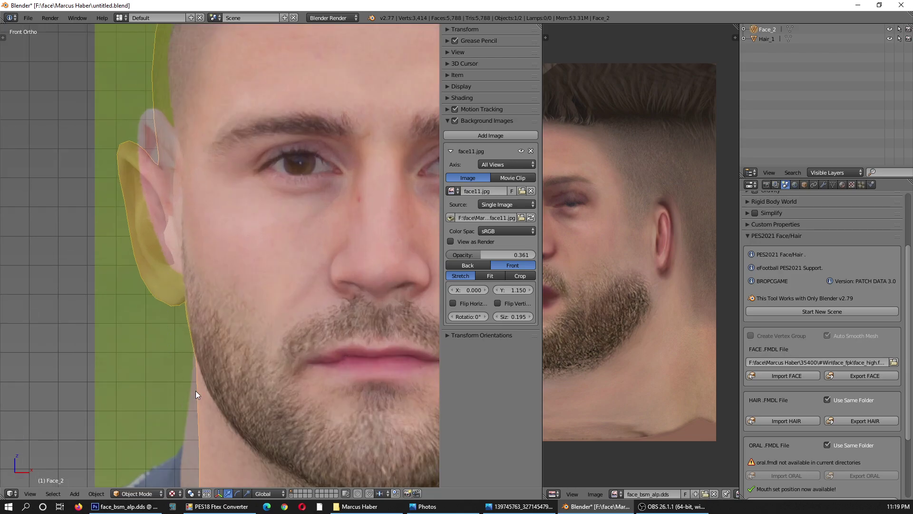
left_click(137, 493)
left_click(136, 476)
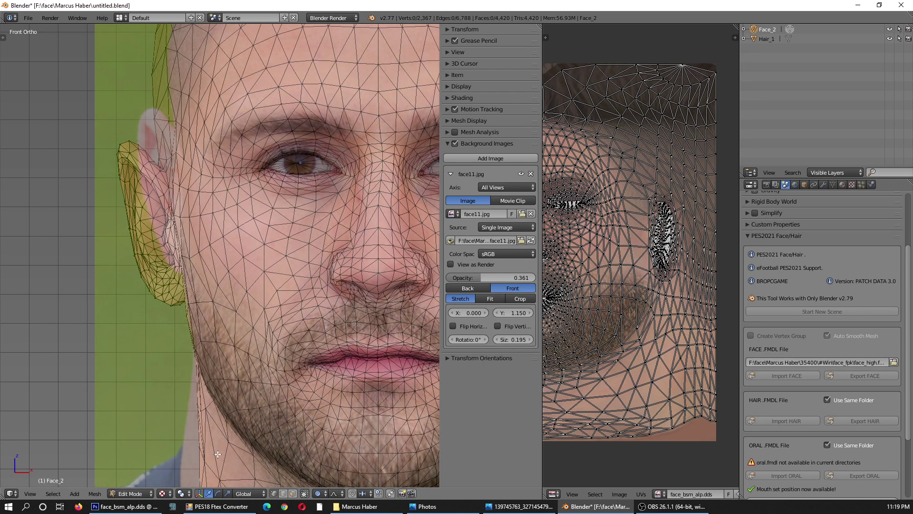
Brush-select the ear vertices and move them onto the photo's ear edge.
scroll(633, 233, "up", 1)
scroll(584, 243, "up", 1)
key("a")
key("a")
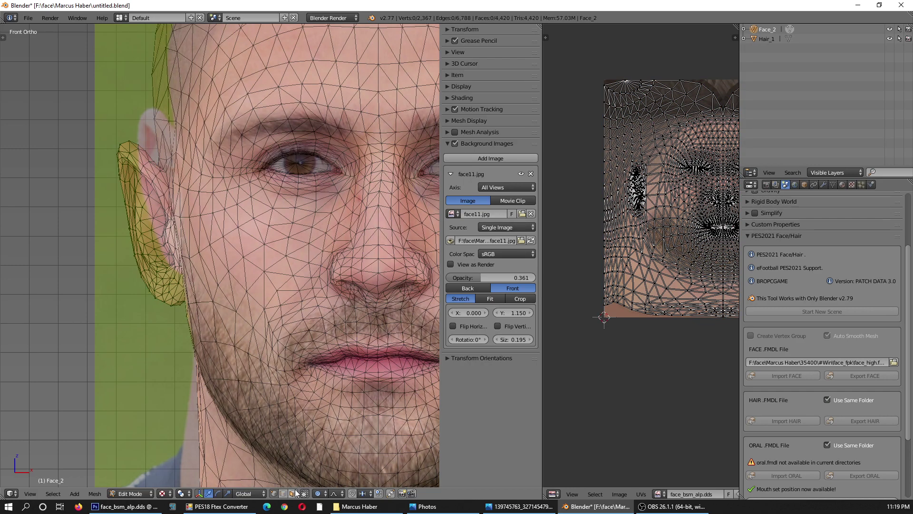
key("c")
mouse_move(123, 125)
left_mouse_down()
mouse_move(132, 255)
mouse_move(124, 223)
left_mouse_up()
key("Escape")
key("g")
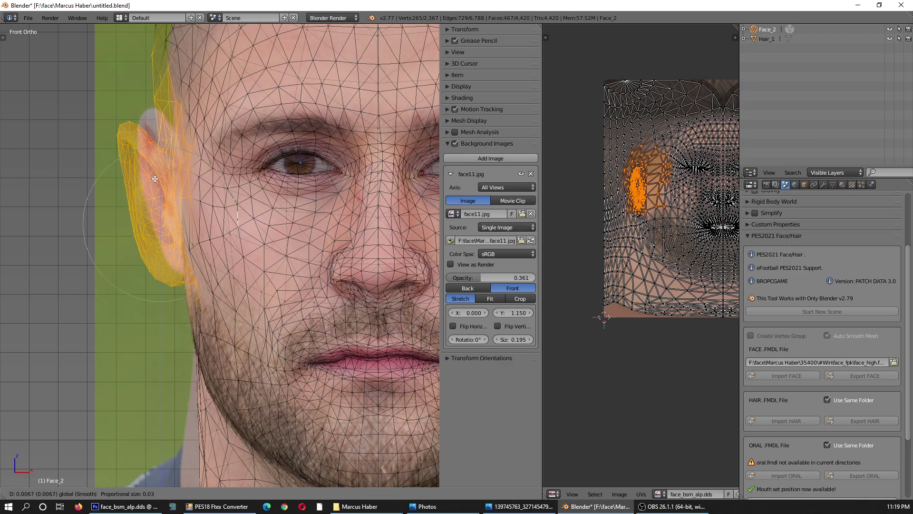
left_click(151, 178)
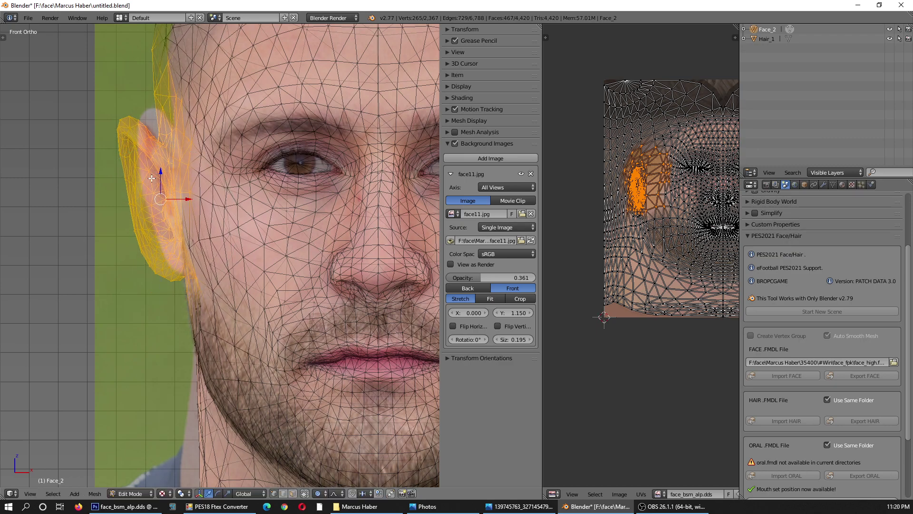
Brush-select the upper ear vertices and shift them to match the photo.
key("a")
scroll(124, 109, "up", 3, "shift")
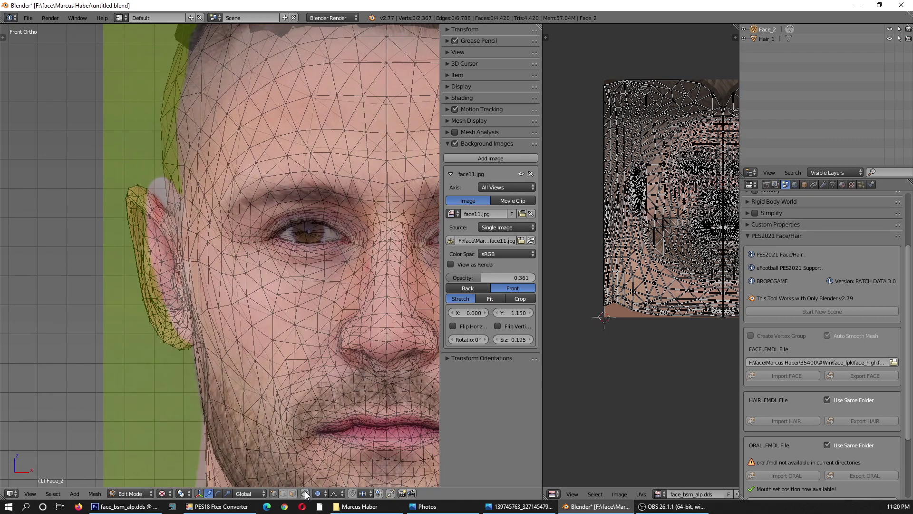
key("c")
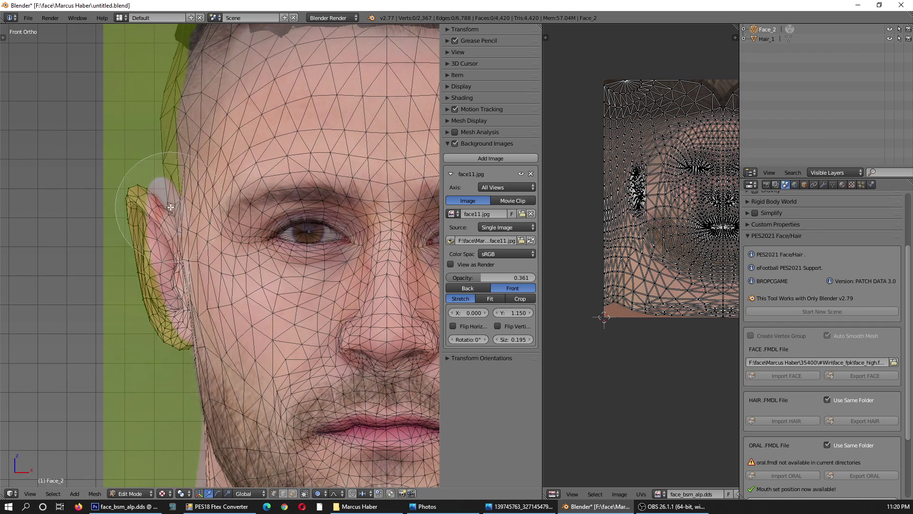
left_click(138, 207)
key("Escape")
key("g")
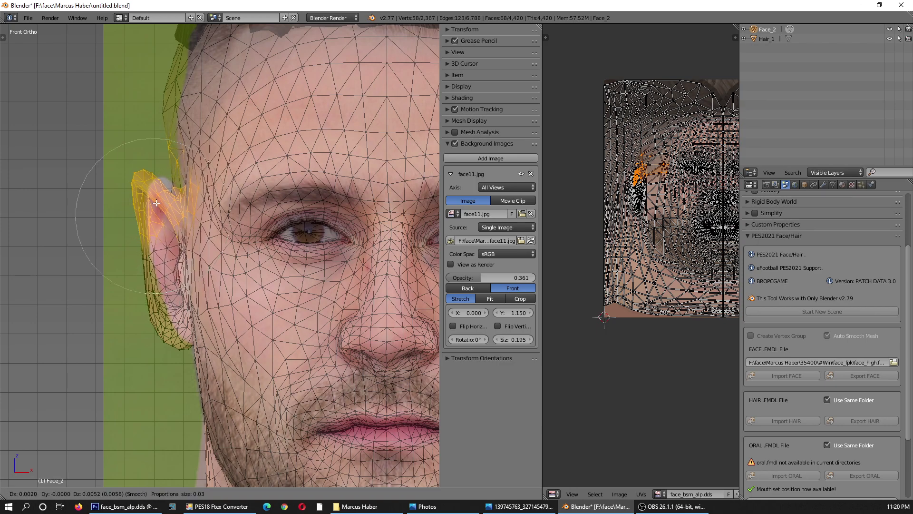
left_click(156, 203)
Move three forehead-edge vertices into line with the reference photo.
key("a")
right_click(160, 117)
right_click(162, 67, "shift")
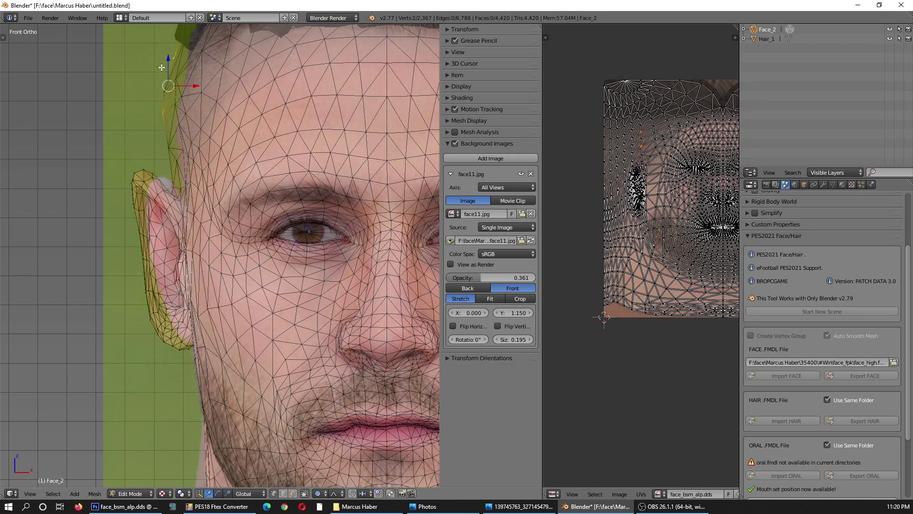
right_click(162, 89, "shift")
key("g")
scroll(198, 89, "down", 5)
scroll(199, 88, "up", 2)
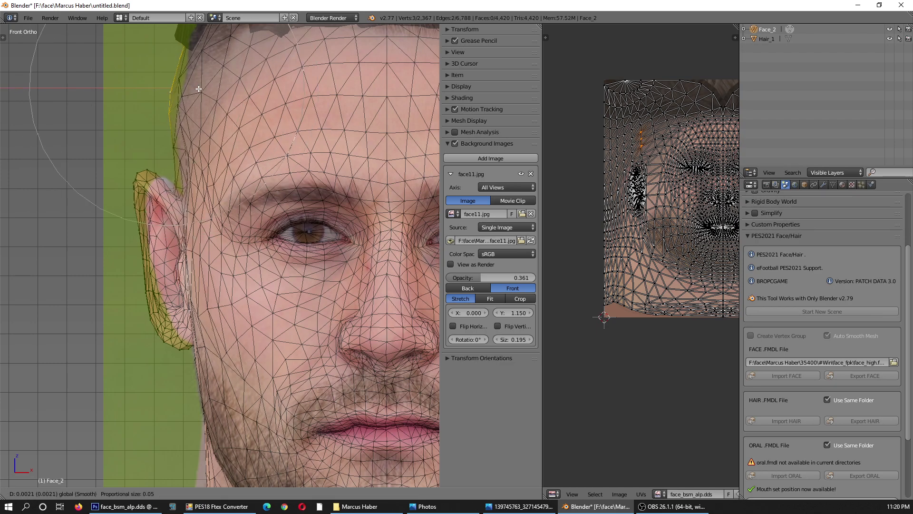
left_click(196, 97)
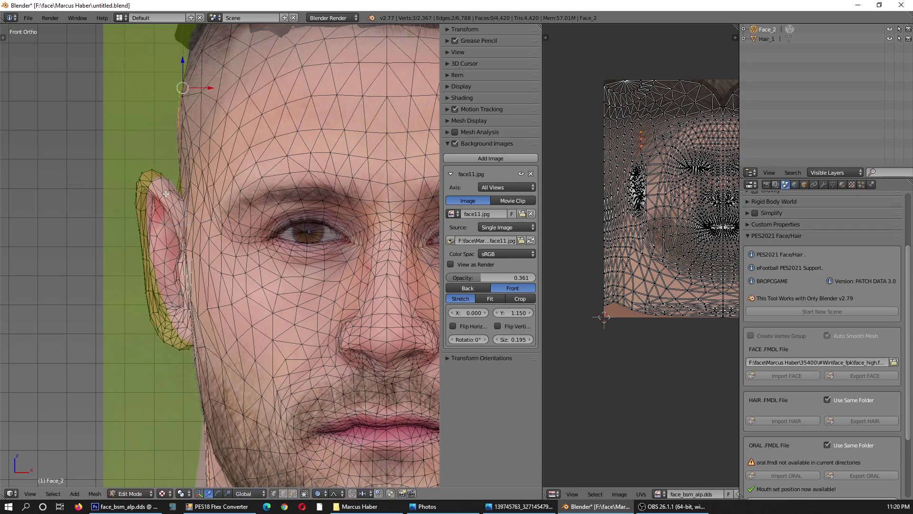
Move the ear-top vertex along X, then nudge it slightly down and right.
right_click(160, 180)
key("g")
key("x")
scroll(166, 184, "up", 3)
scroll(166, 184, "up", 2)
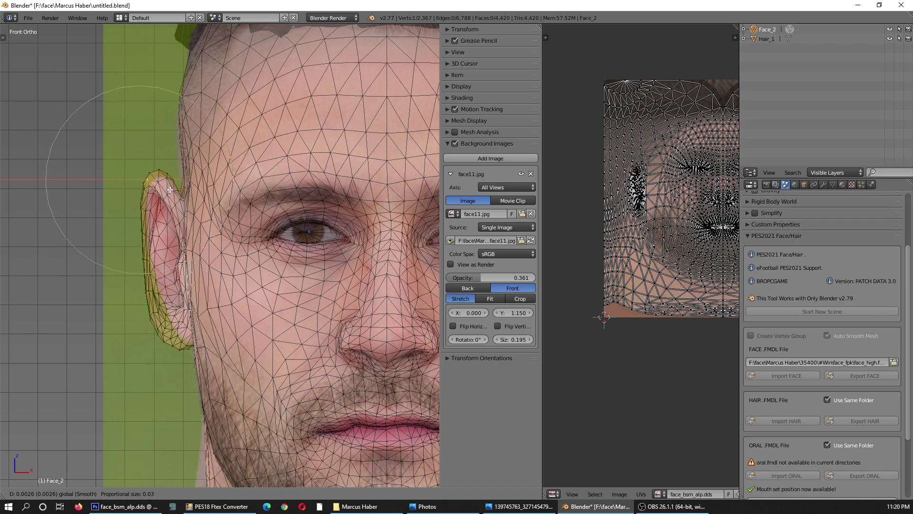
left_click(169, 194)
left_click_drag(143, 185, 144, 191)
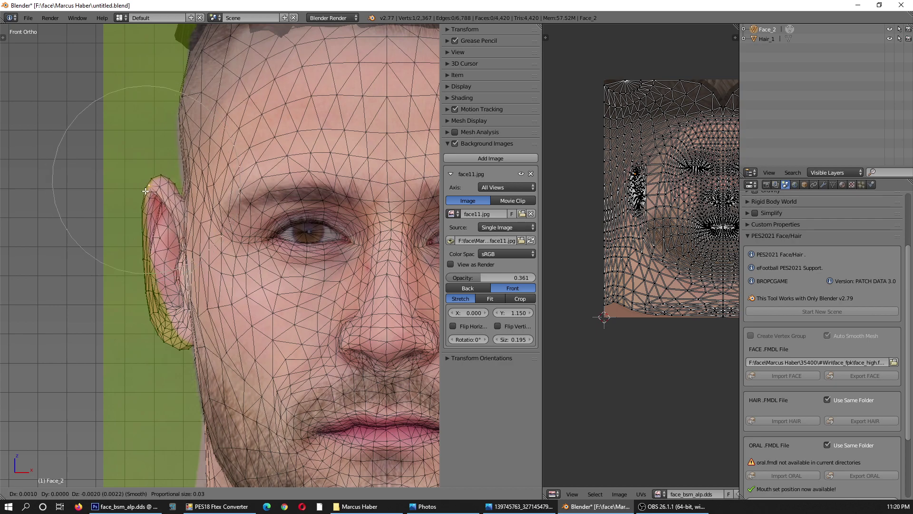
Push a single ear-edge vertex outward toward the photo's ear outline.
key("a")
right_click(139, 232)
key("g")
left_click(164, 242)
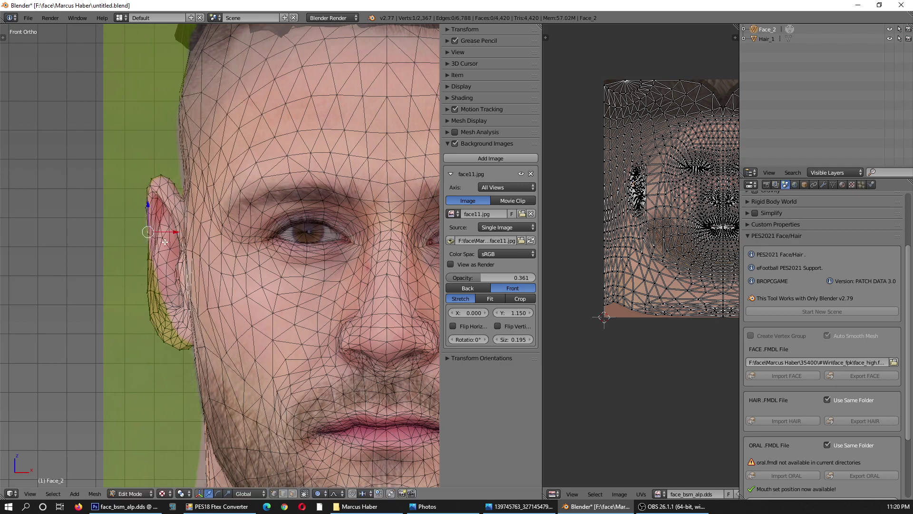
Reposition the lower ear vertex in two moves to follow the photo's outline.
right_click(164, 332)
key("g")
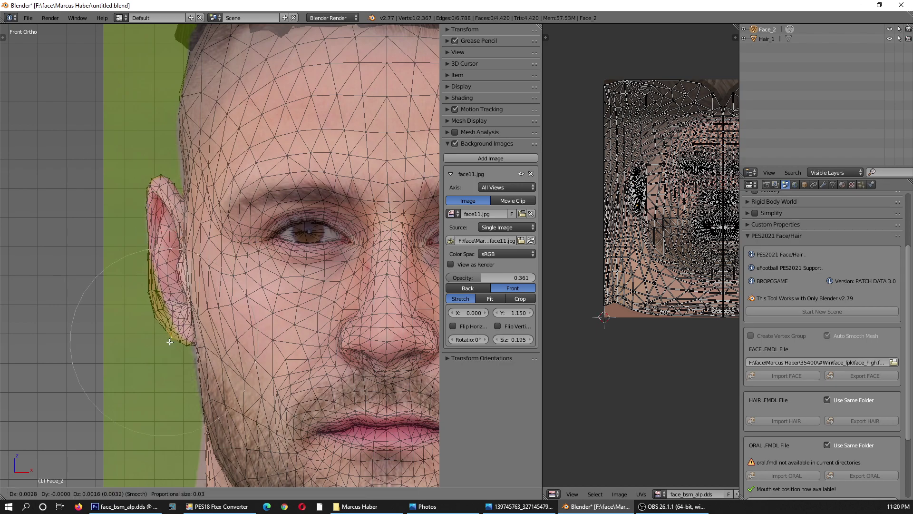
scroll(167, 340, "up", 5)
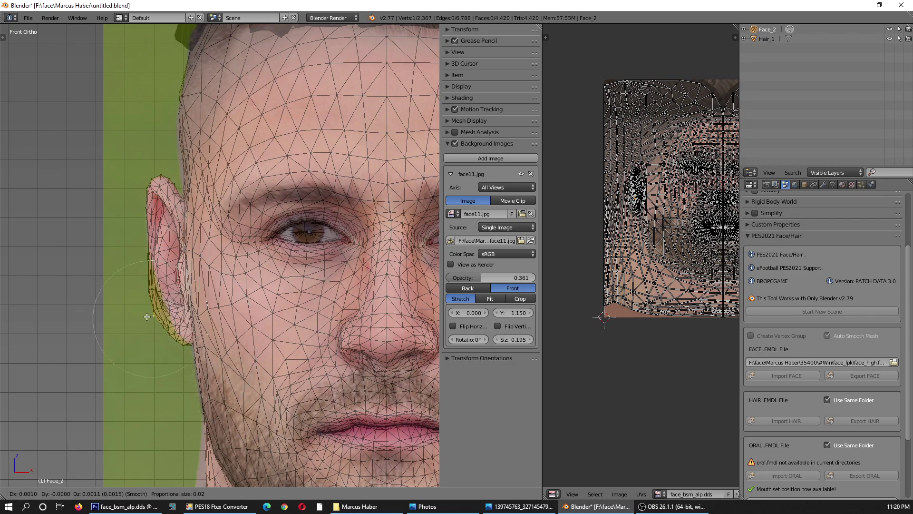
left_click(161, 312)
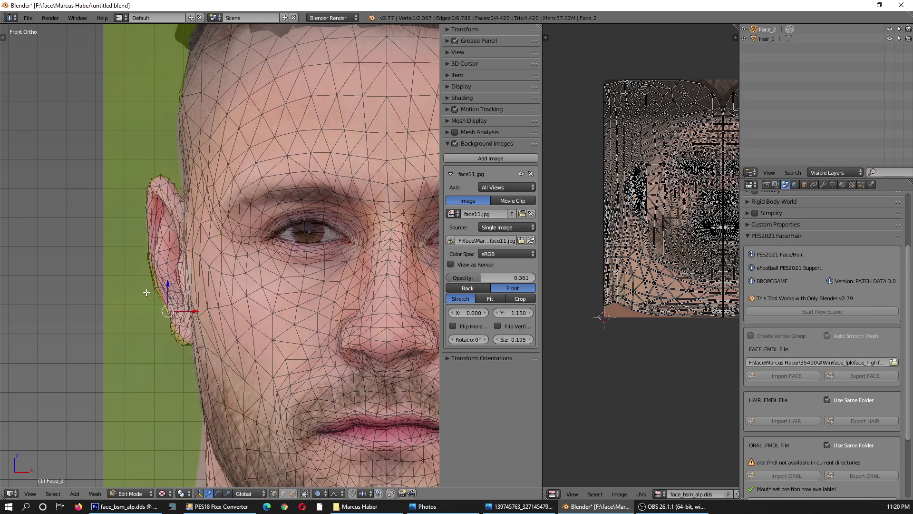
key("g")
left_click(151, 290)
scroll(156, 257, "up", 2)
scroll(156, 257, "up", 2)
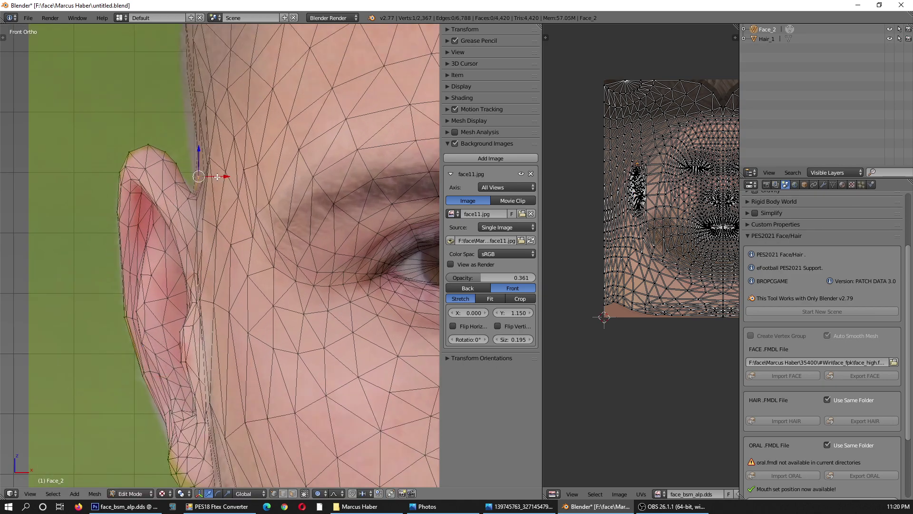
Nudge an ear vertex left, then move two ear-outline vertices with proportional falloff.
left_click_drag(217, 177, 212, 177)
left_click(213, 177)
scroll(209, 183, "down", 2)
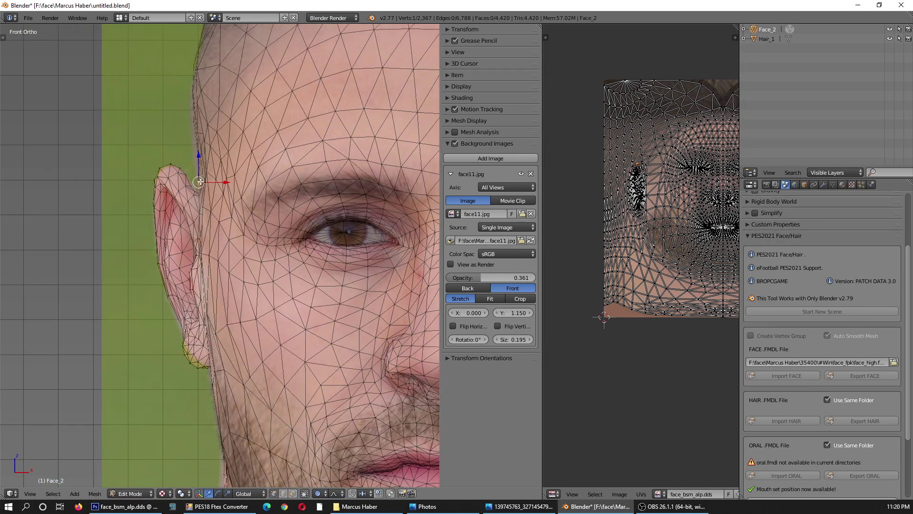
scroll(209, 183, "up", 2)
right_click(212, 165)
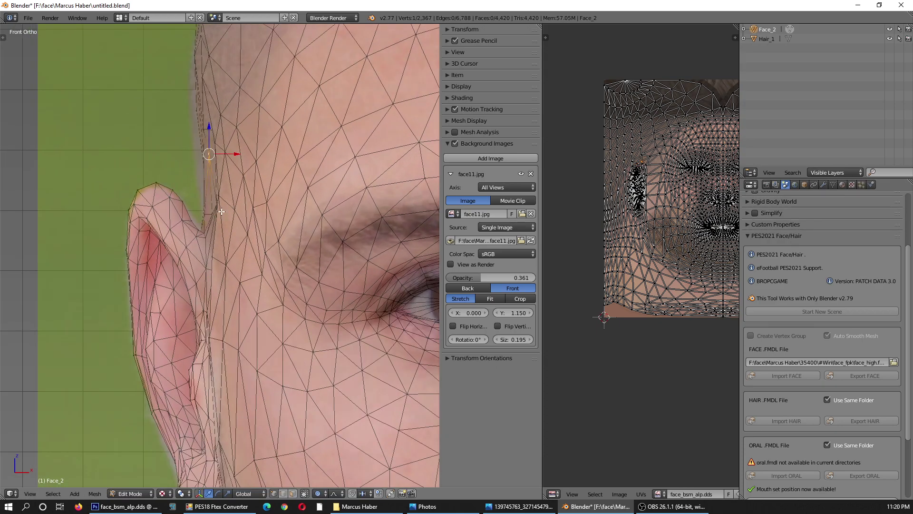
scroll(185, 180, "up", 4)
right_click(240, 196)
scroll(252, 195, "up", 1)
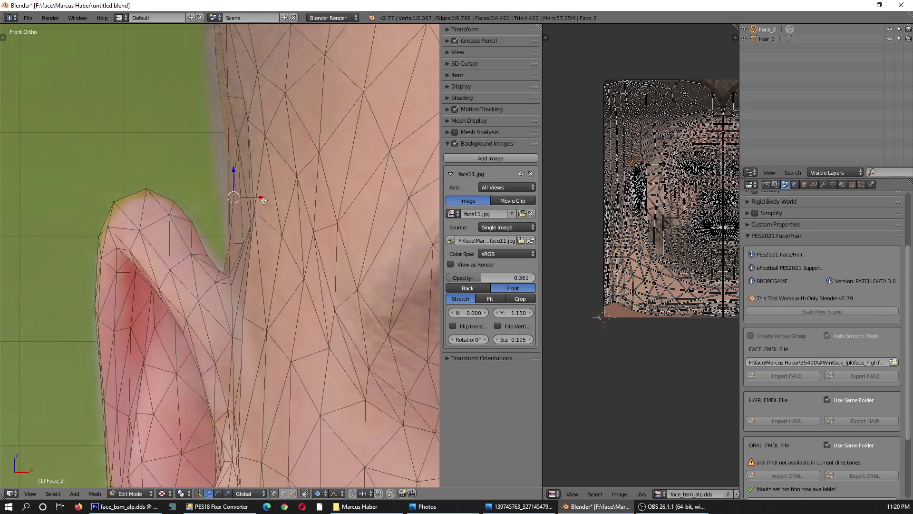
key("g")
scroll(248, 194, "down", 3)
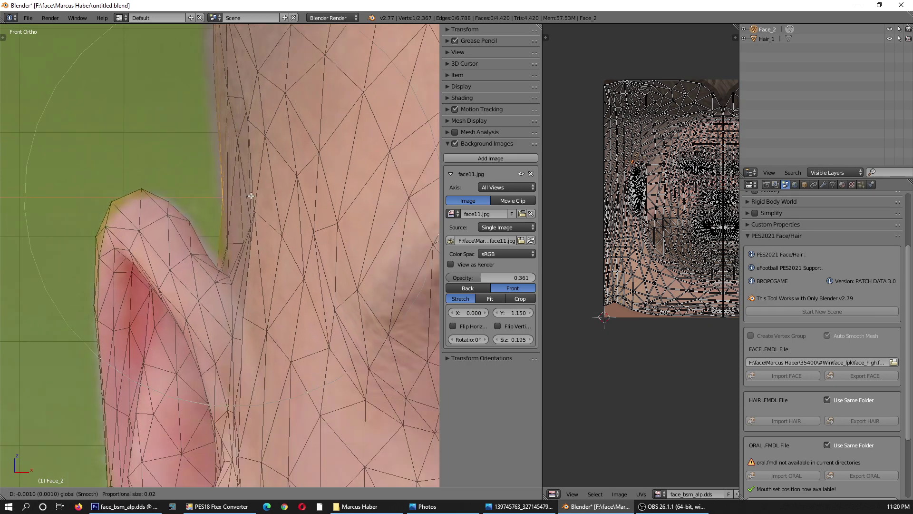
left_click(247, 194)
Select a vertex beside the ear, inspect it at an angle, and return to front view.
scroll(272, 226, "up", 3)
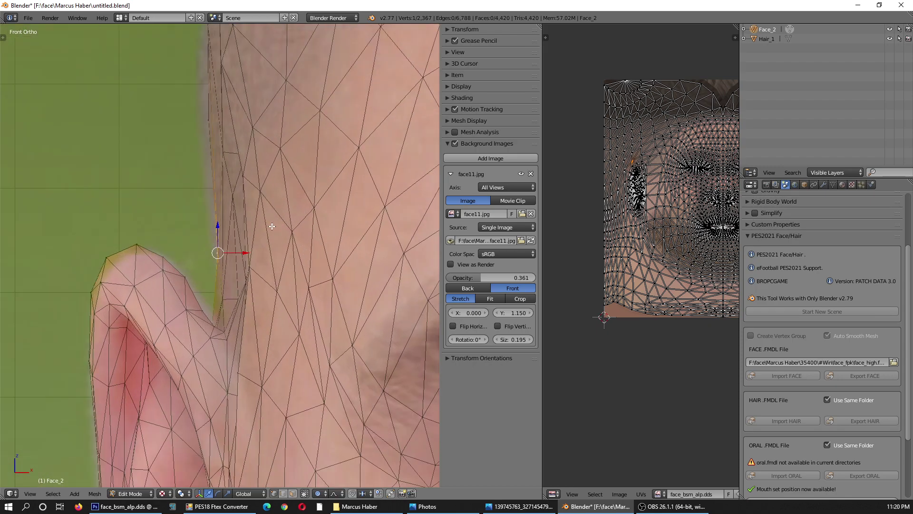
right_click(207, 126)
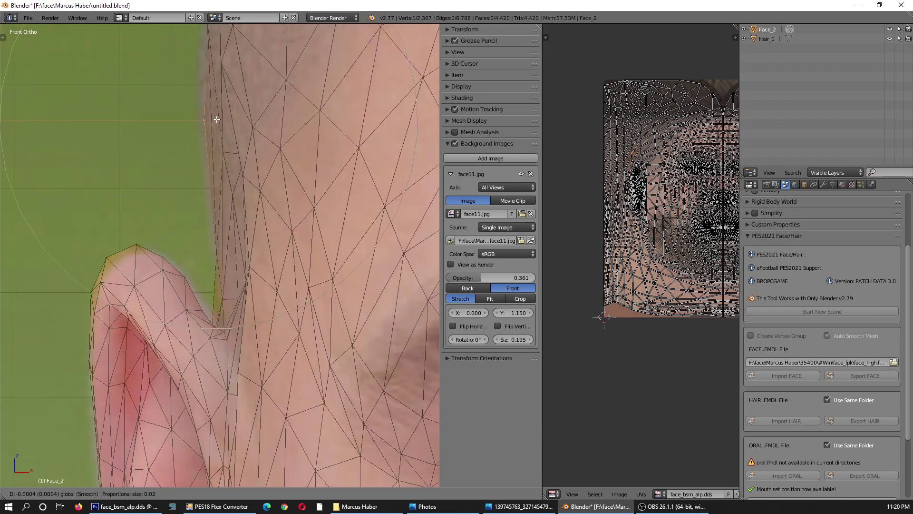
scroll(234, 194, "down", 4)
middle_click_drag(217, 246, 228, 262)
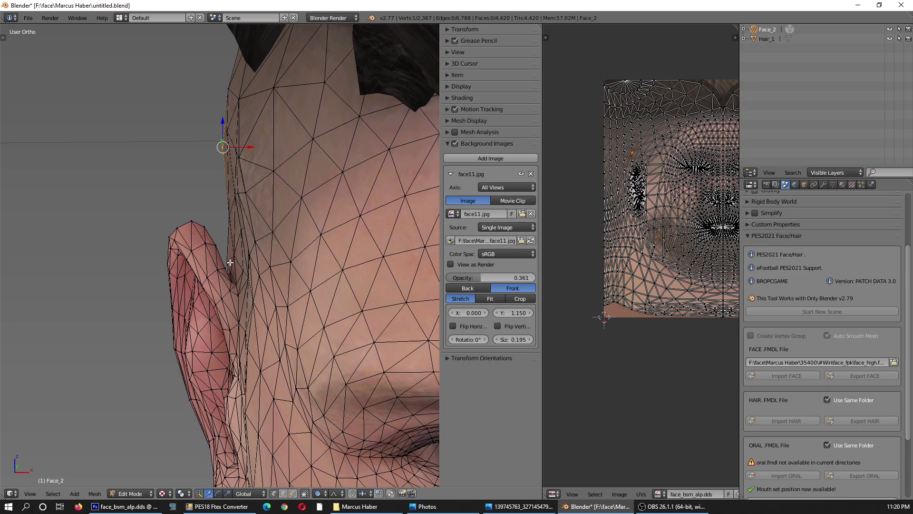
key("KP_1")
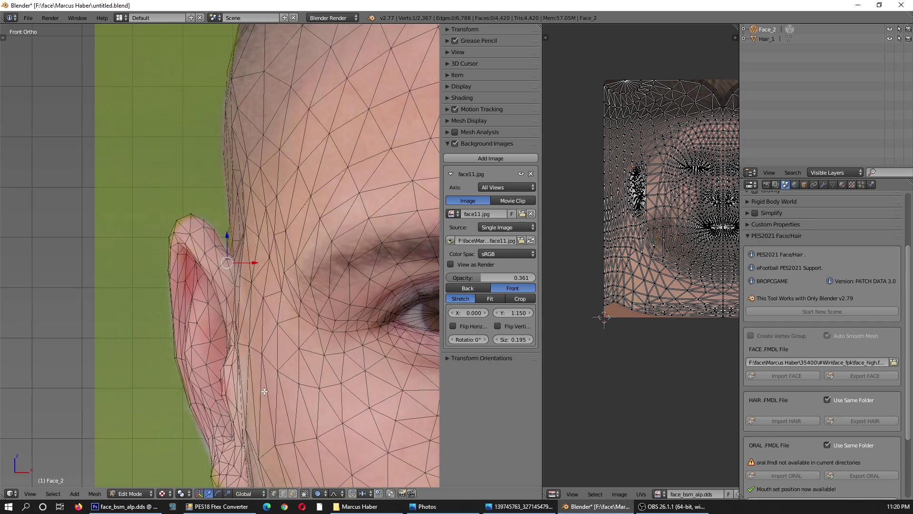
scroll(257, 272, "down", 2)
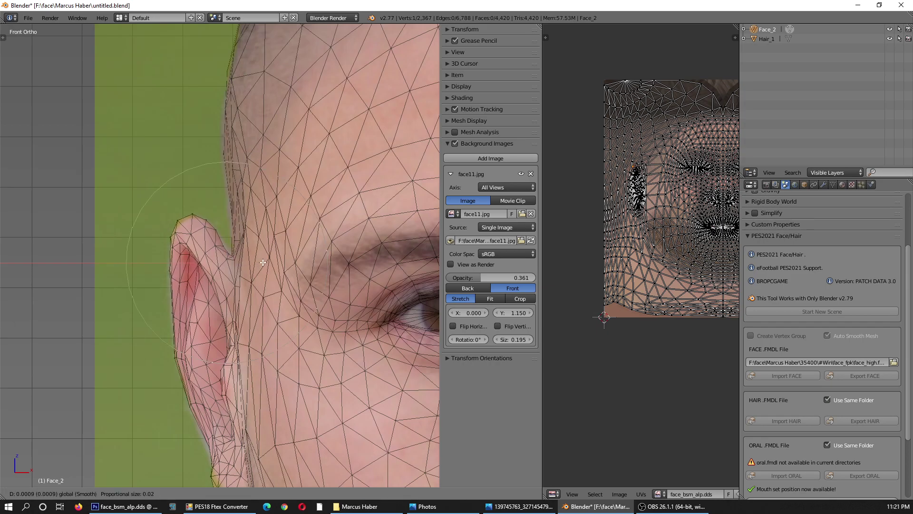
scroll(215, 257, "down", 2)
scroll(117, 247, "down", 2)
scroll(137, 204, "down", 1)
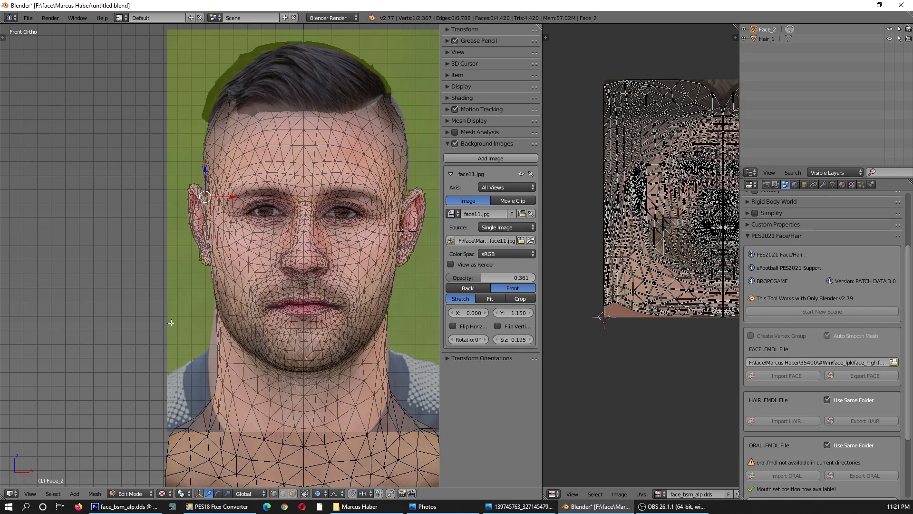
scroll(205, 276, "up", 4)
scroll(46, 190, "up", 2)
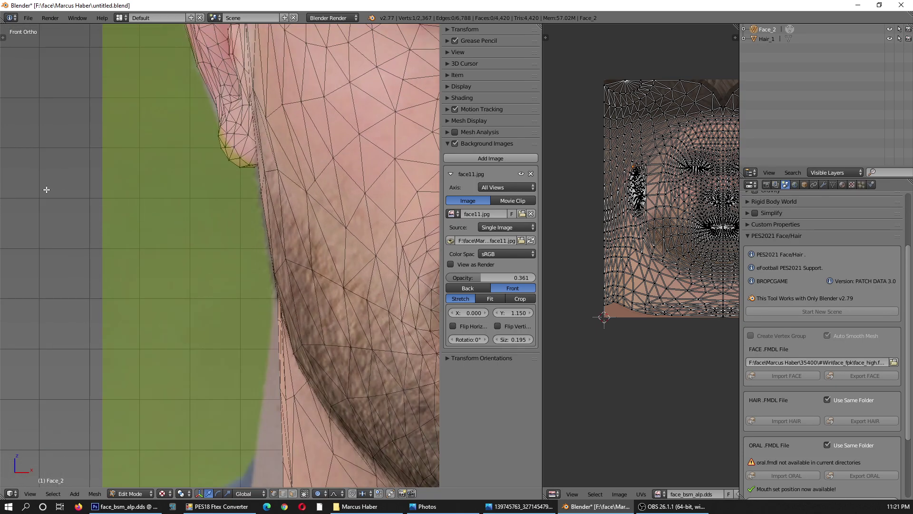
Raise the jaw vertices with proportional falloff and switch to Object Mode.
key("g")
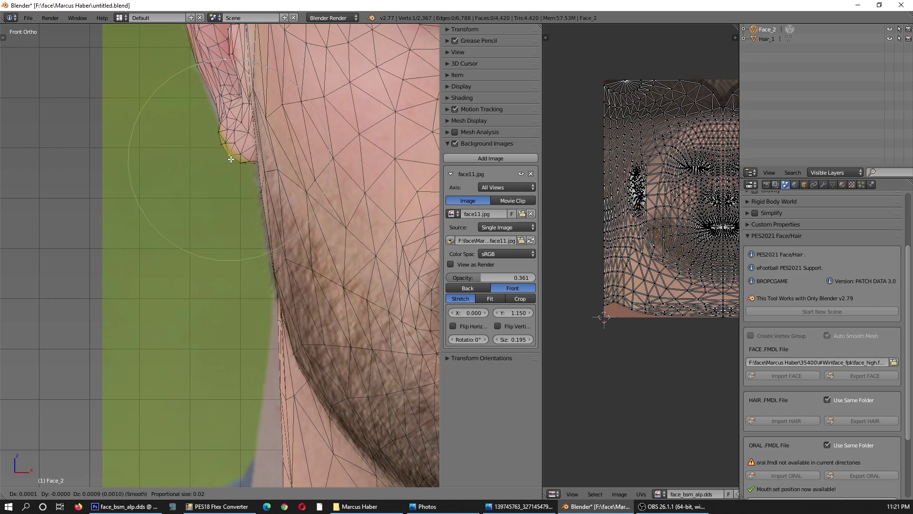
left_click(210, 106)
scroll(172, 223, "down", 5)
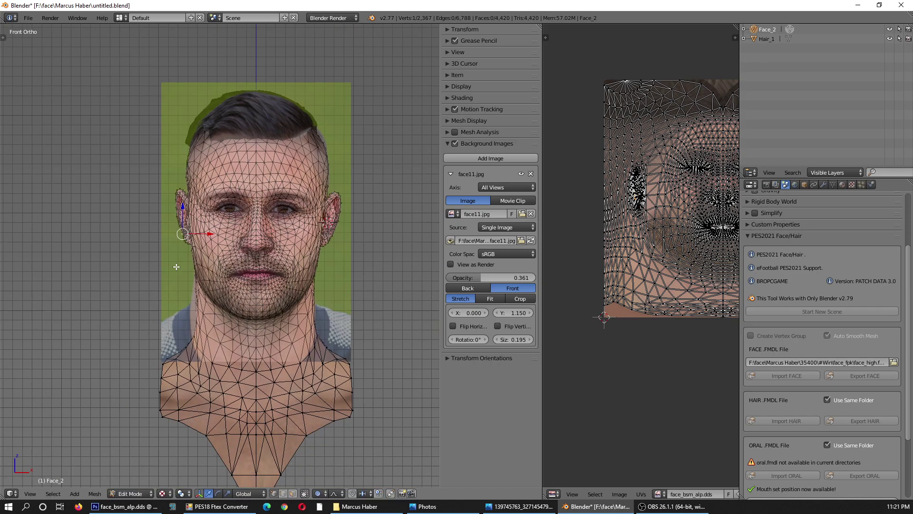
left_click(133, 491)
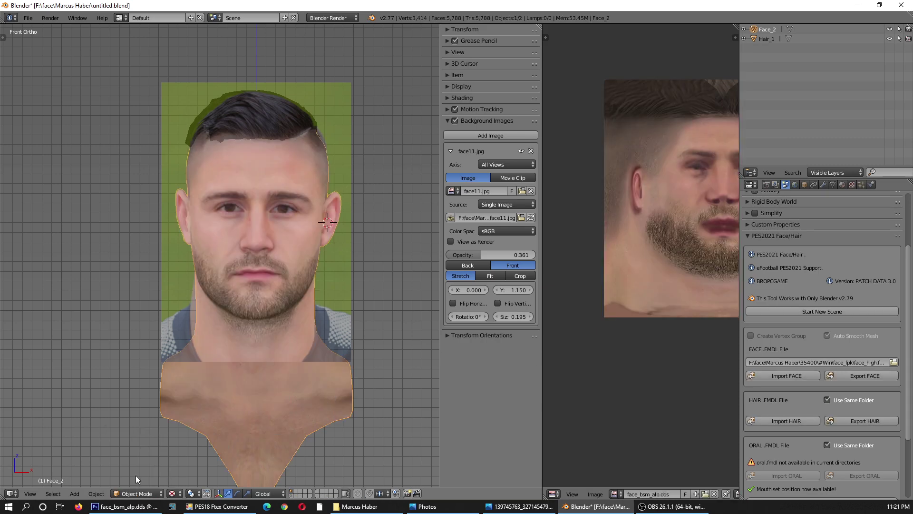
Lower the background photo opacity from 0.361 to 0.122, then return to Edit Mode.
scroll(233, 203, "up", 3)
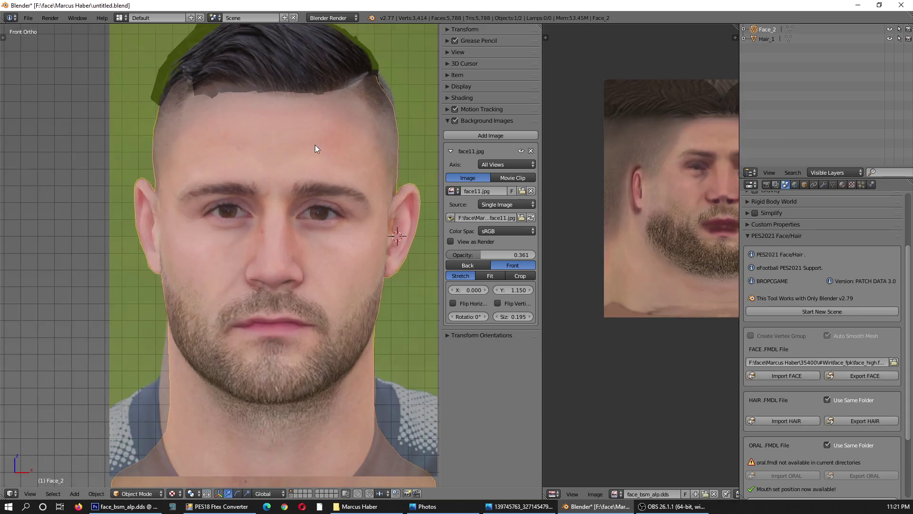
mouse_move(476, 258)
left_mouse_down()
mouse_move(425, 265)
mouse_move(499, 265)
mouse_move(401, 261)
mouse_move(509, 262)
mouse_move(450, 262)
left_mouse_up()
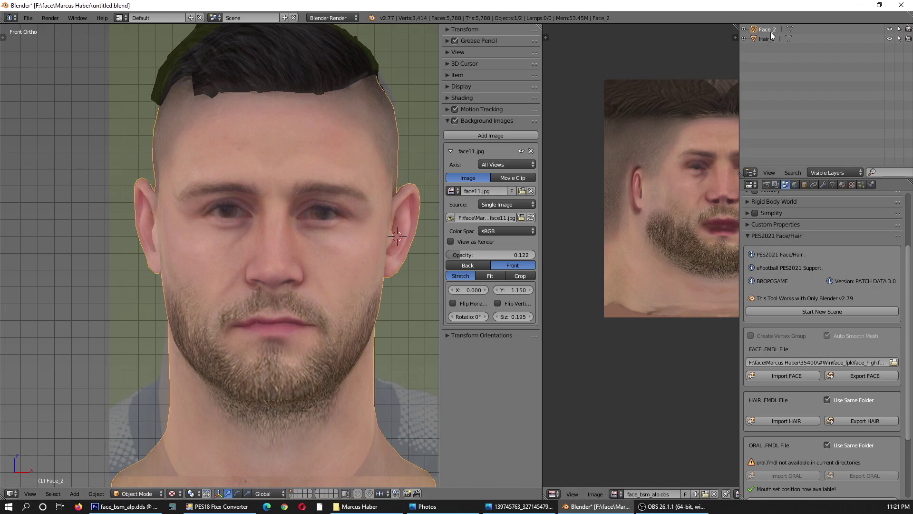
left_click(790, 29)
Raise the reference photo opacity to 0.589 and move a chin vertex into place.
scroll(296, 416, "up", 5)
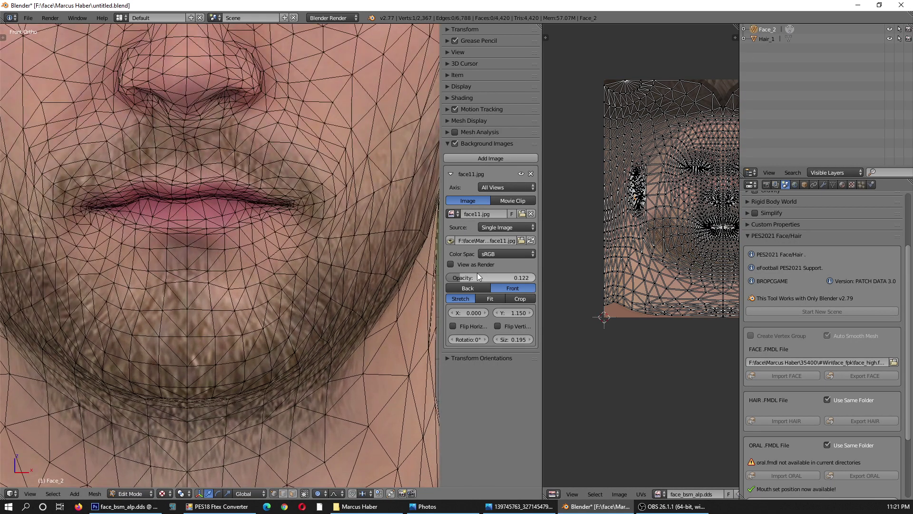
mouse_move(477, 274)
left_mouse_down()
mouse_move(457, 278)
mouse_move(555, 278)
mouse_move(468, 277)
mouse_move(510, 275)
mouse_move(498, 278)
left_mouse_up()
right_click(188, 408)
key("g")
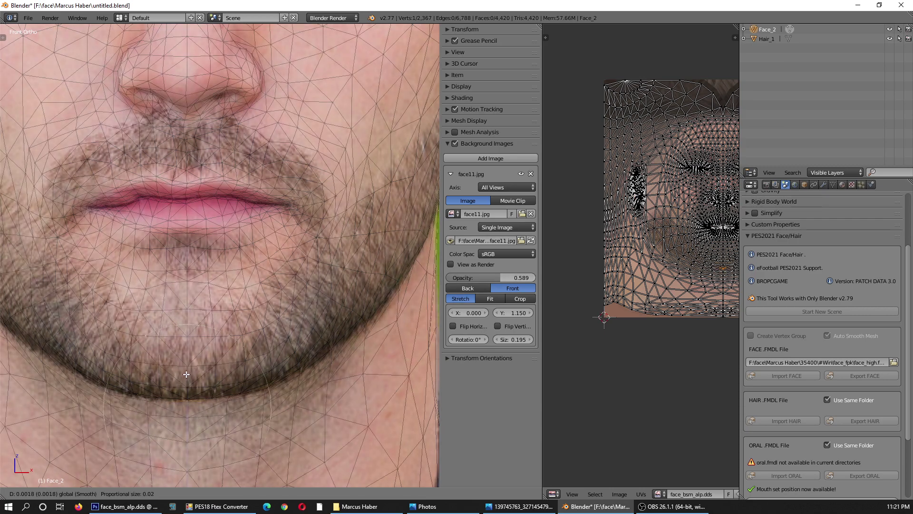
left_click(186, 372)
Select a right and a left jaw vertex, then fade the reference photo to 0.000.
scroll(214, 364, "down", 2)
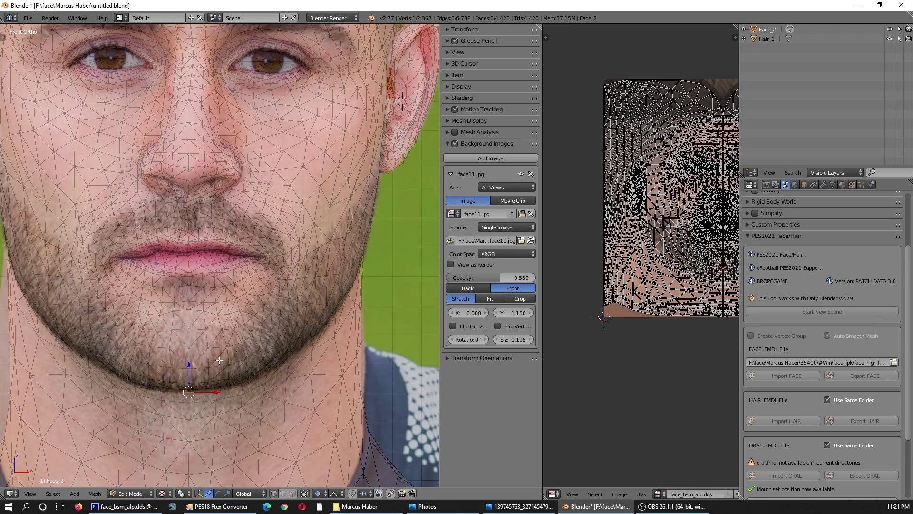
scroll(214, 364, "down", 3)
scroll(266, 330, "up", 5)
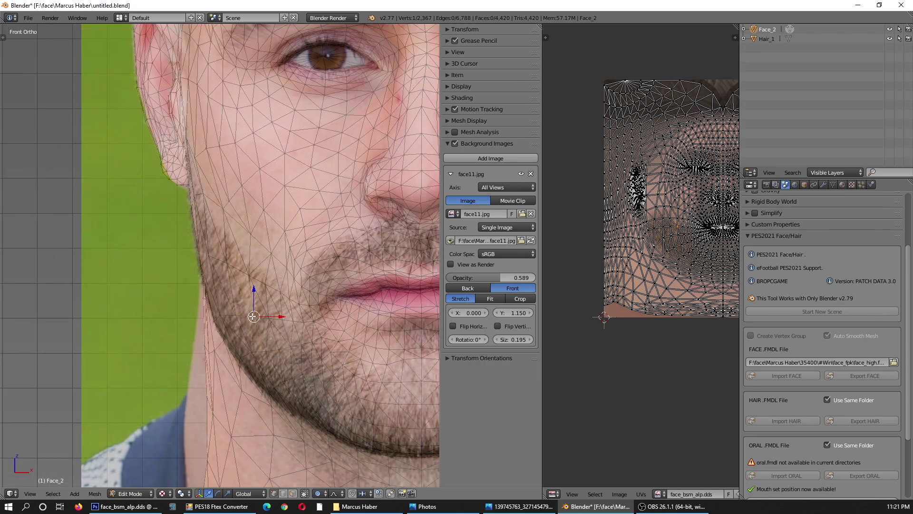
scroll(229, 304, "down", 3)
scroll(219, 305, "up", 2)
right_click(389, 308)
right_click(147, 308, "shift")
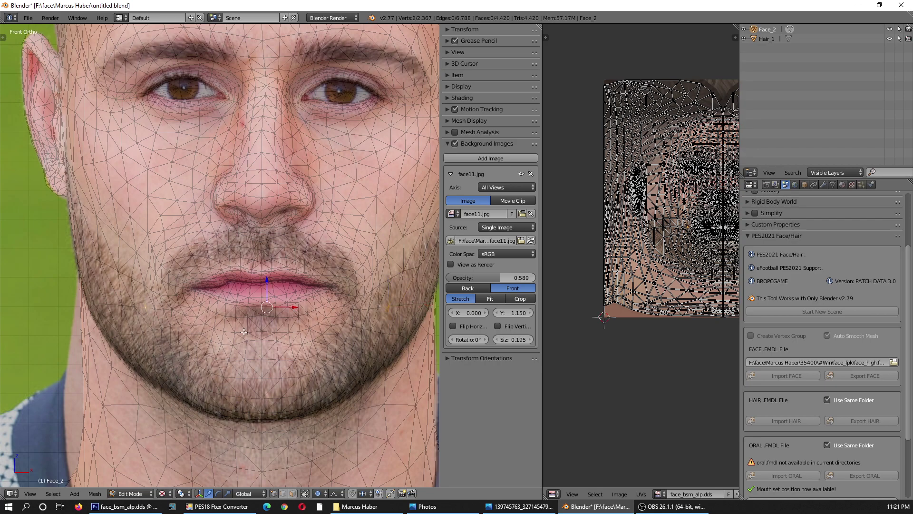
scroll(395, 278, "down", 3)
scroll(246, 310, "up", 3)
left_click_drag(487, 278, 429, 279)
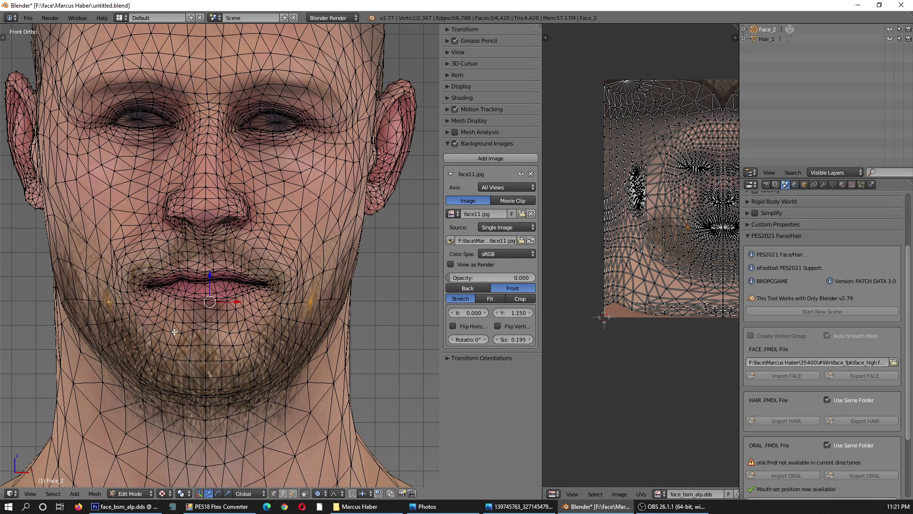
Widen the two jaw vertices along X, then scale another jaw pair with falloff.
key("s")
key("x")
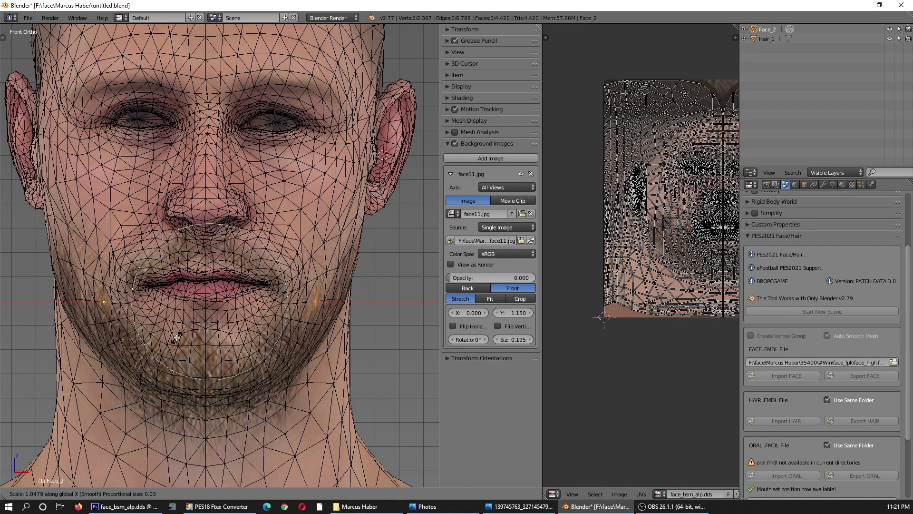
left_click(176, 340)
right_click(83, 311)
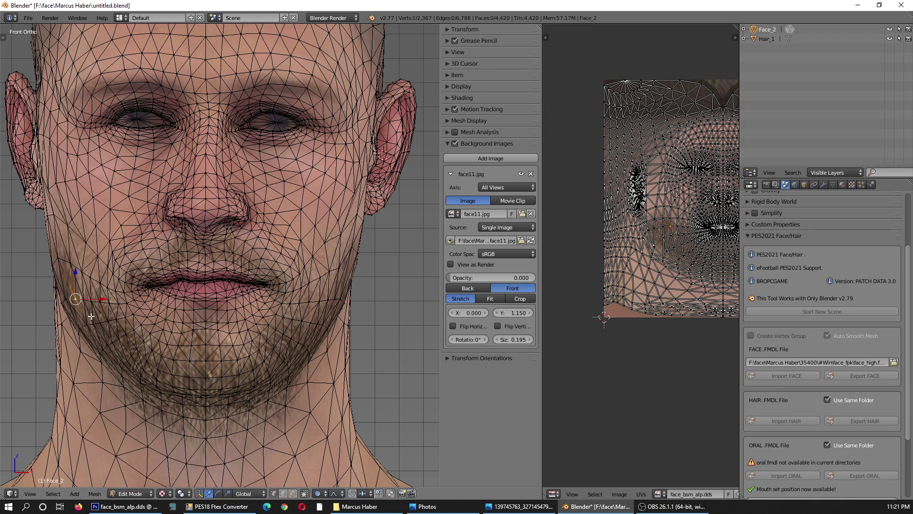
right_click(331, 302, "shift")
key("s")
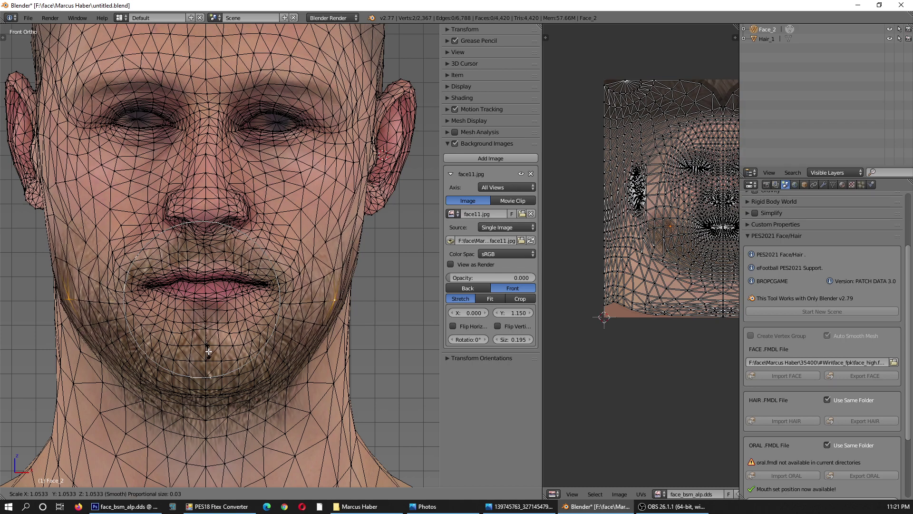
left_click(208, 352)
Scale the lower jaw vertex pair along X and move it vertically along Z.
right_click(107, 346)
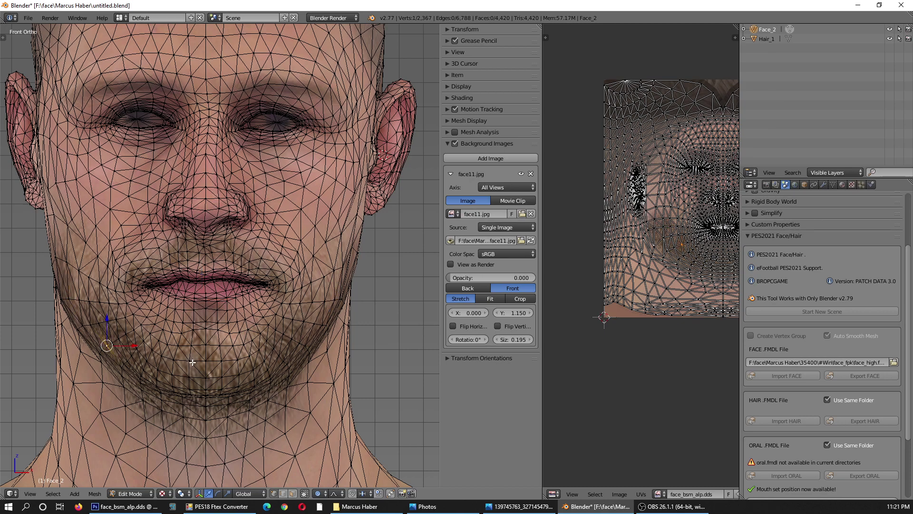
right_click(283, 358, "shift")
key("s")
key("x")
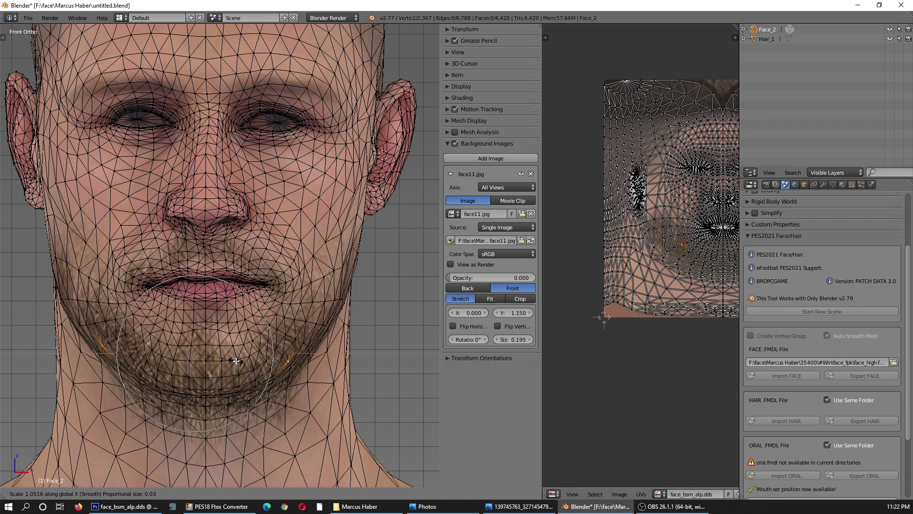
key("g")
key("z")
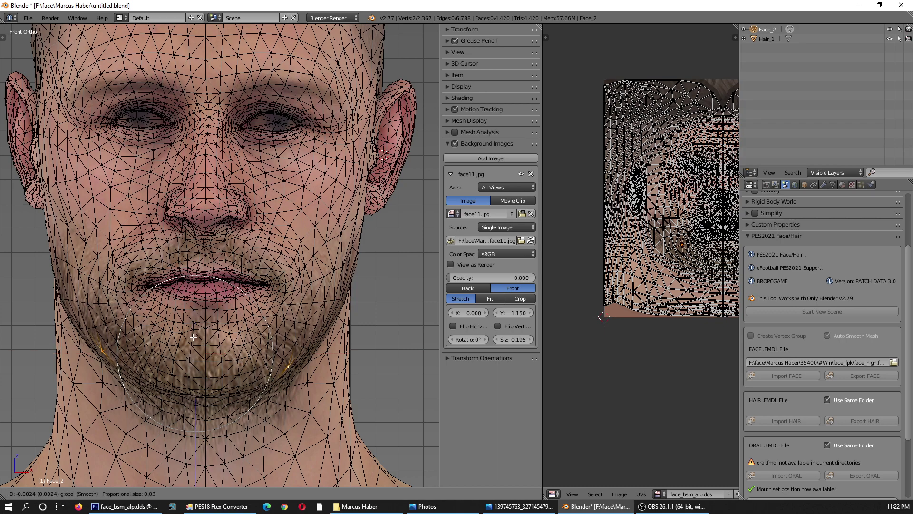
left_click(193, 336)
Select a chin vertex, then return to Object Mode.
right_click(257, 387)
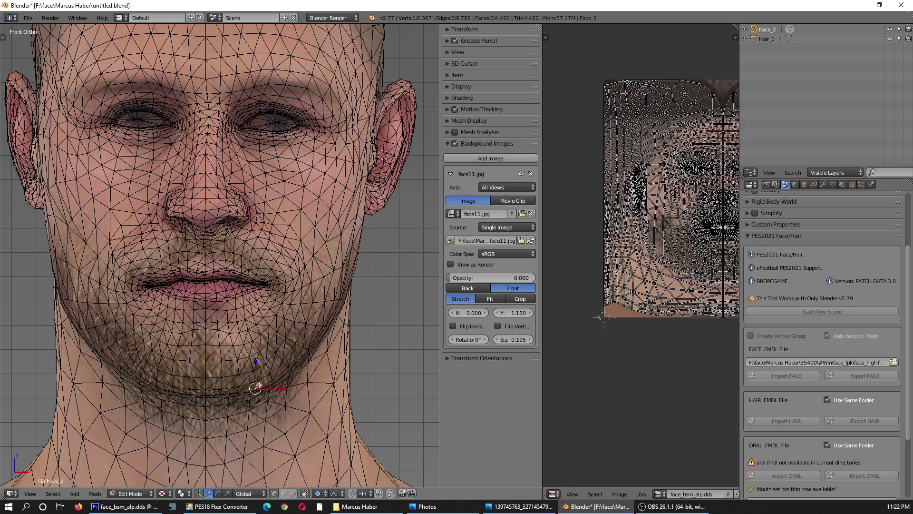
scroll(255, 385, "down", 4)
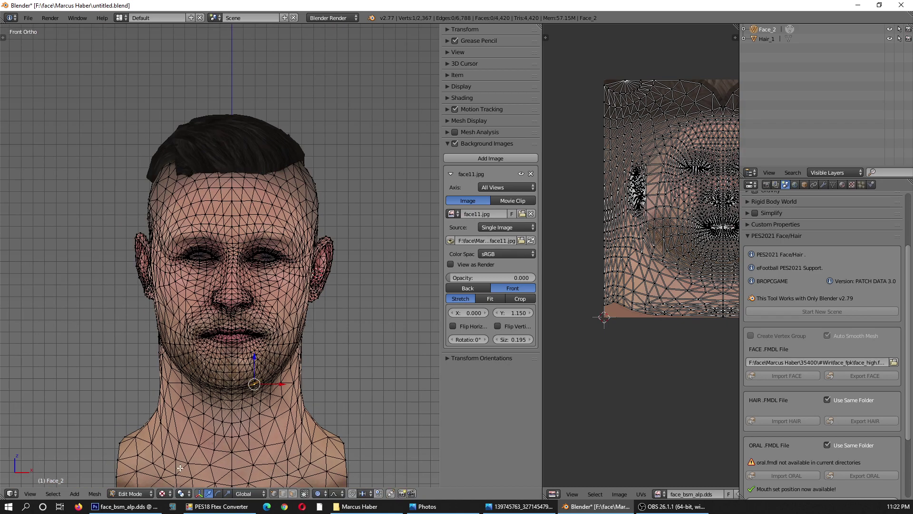
key("Tab")
Fade the reference photo to a faint overlay to compare it with the textured head.
scroll(184, 301, "down", 2)
scroll(263, 327, "up", 2)
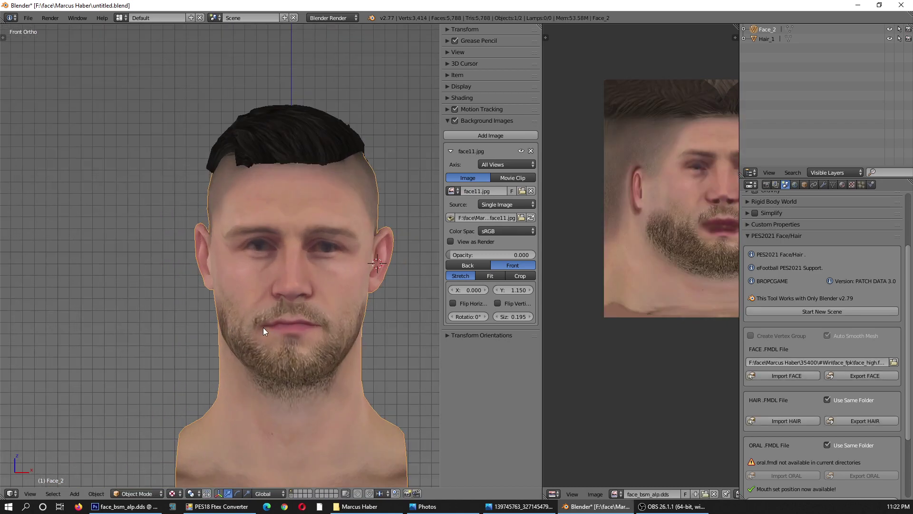
mouse_move(451, 253)
left_mouse_down()
mouse_move(492, 260)
mouse_move(440, 260)
mouse_move(560, 263)
mouse_move(429, 263)
left_mouse_up()
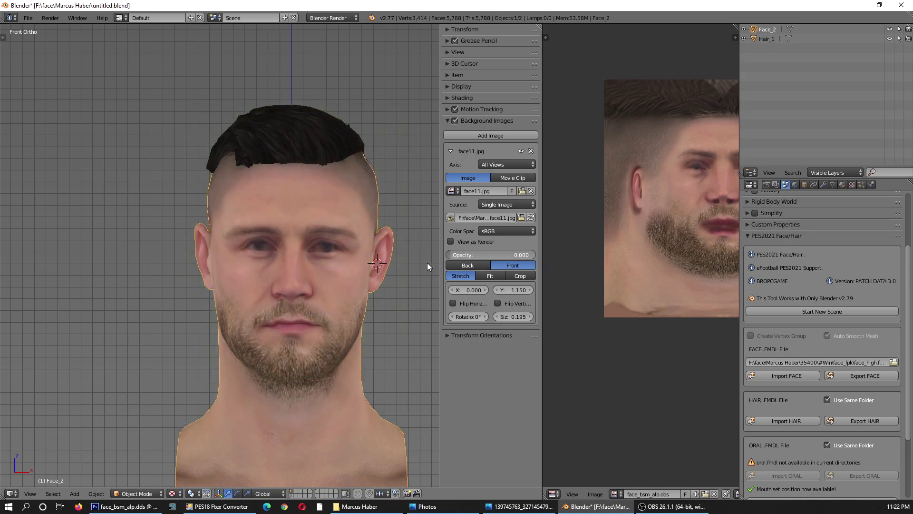
scroll(166, 233, "down", 3)
scroll(312, 378, "up", 2)
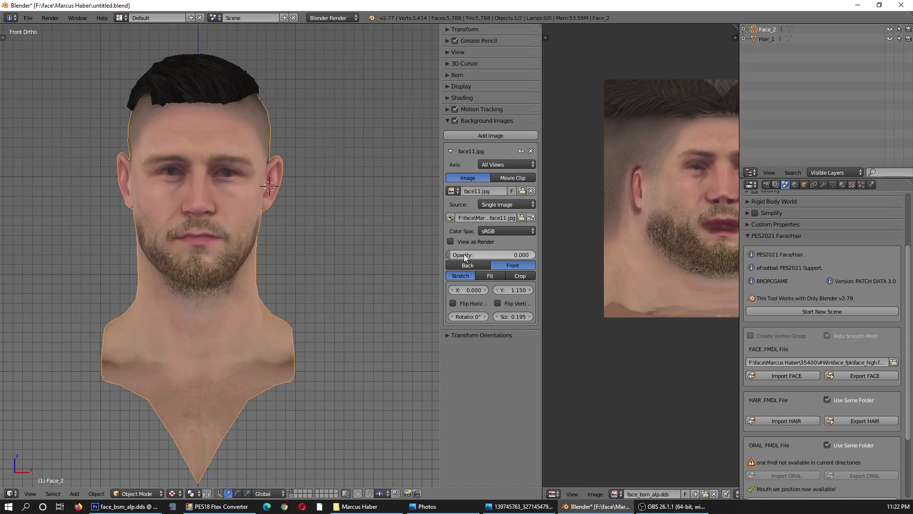
mouse_move(452, 255)
left_mouse_down()
mouse_move(514, 257)
mouse_move(463, 263)
mouse_move(546, 261)
mouse_move(401, 265)
left_mouse_up()
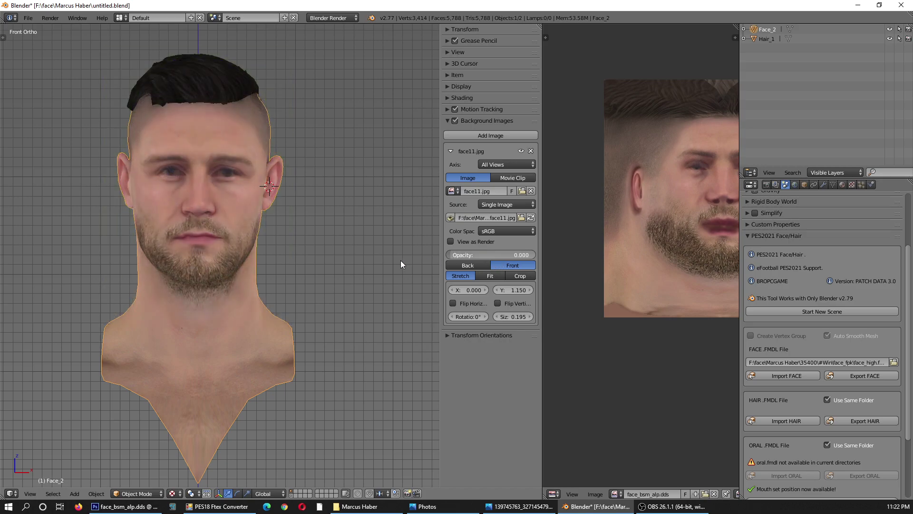
Raise the reference photo to 0.961 opacity, then bring up the player's photo in Photos.
left_click(314, 211)
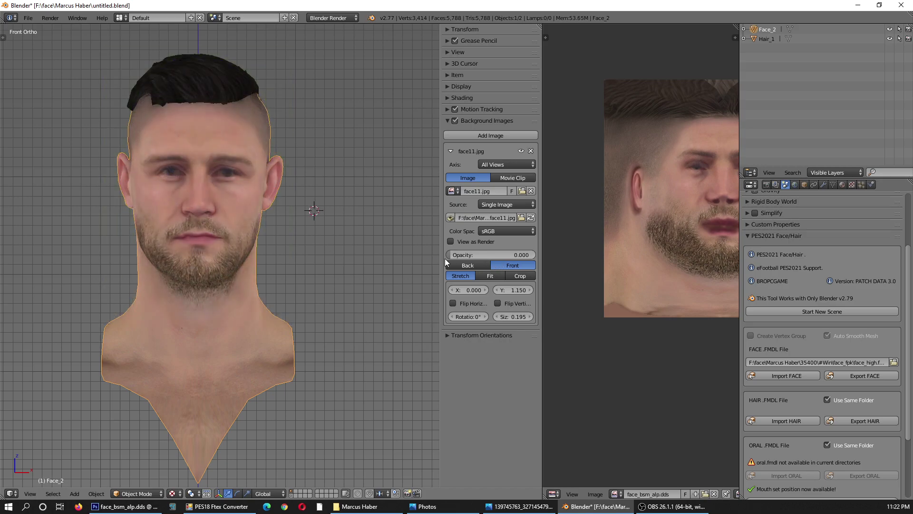
mouse_move(455, 255)
left_mouse_down()
mouse_move(544, 254)
mouse_move(401, 255)
left_mouse_up()
left_click(518, 508)
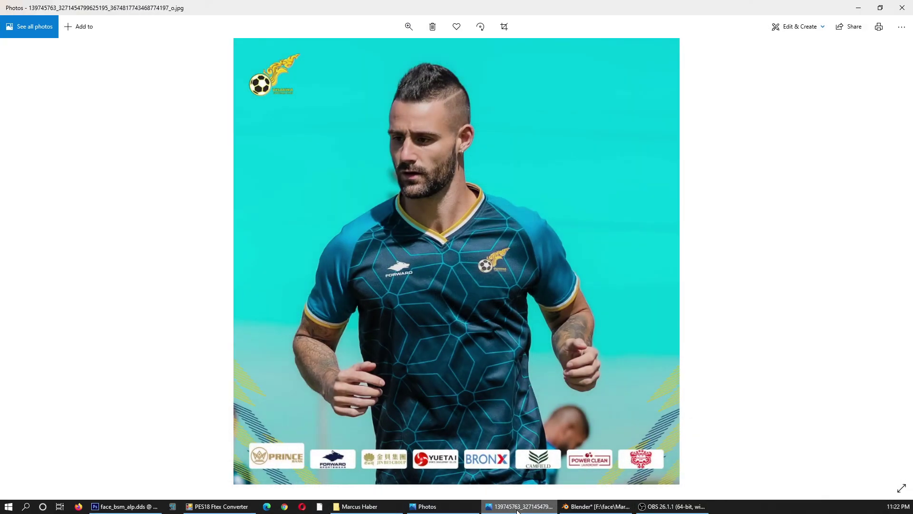
Restore the Photos window, move it to the right edge, then return to Blender.
double_click(435, 3)
left_click_drag(381, 38, 627, 22)
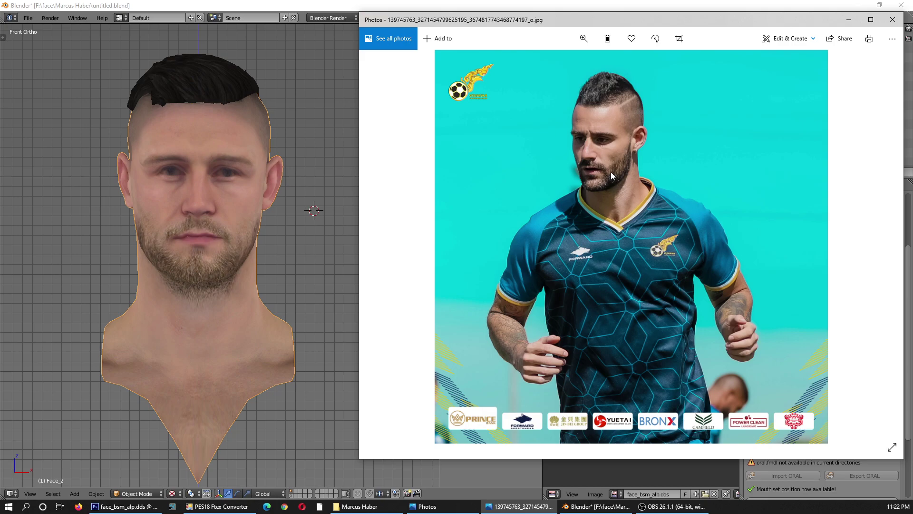
left_click(6, 137)
Export the mesh via File > Export > 3DS under the name face.3ds.
left_click(28, 18)
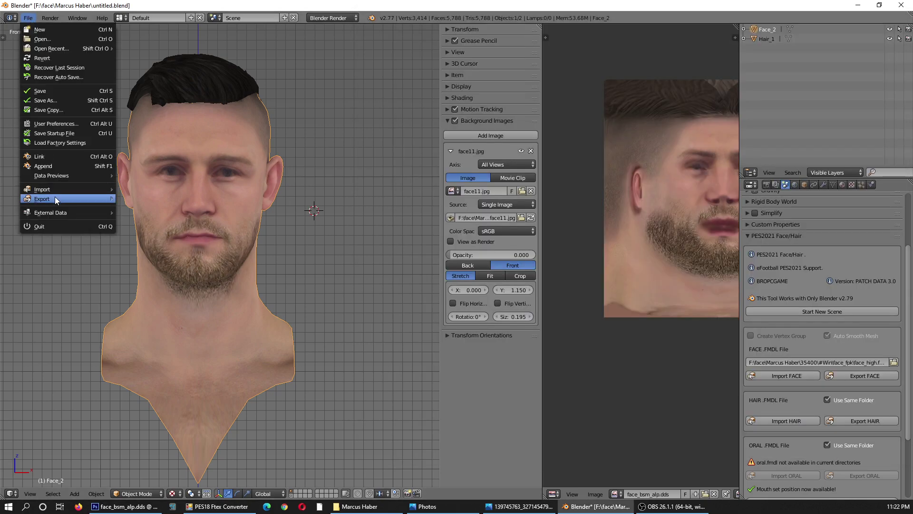
mouse_move(43, 198)
left_click(137, 210)
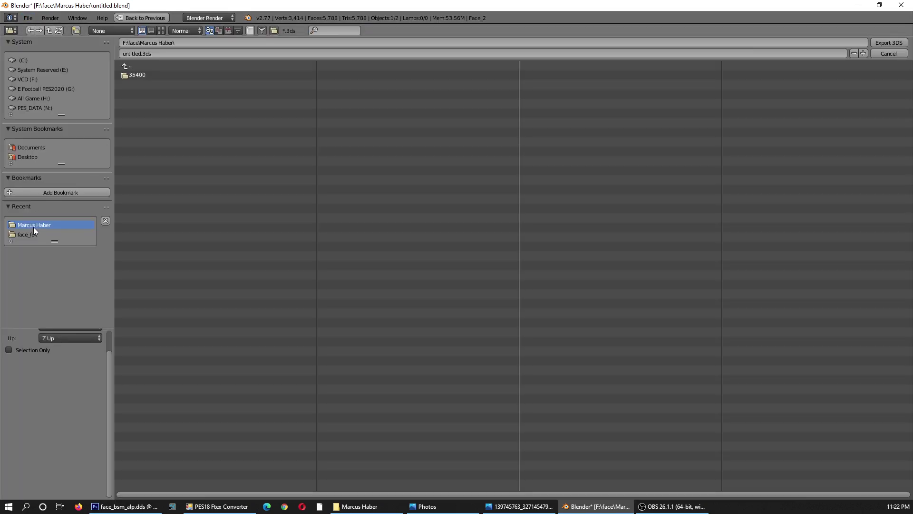
left_click(187, 53)
type("fac")
type("e")
key("Return")
key("Return")
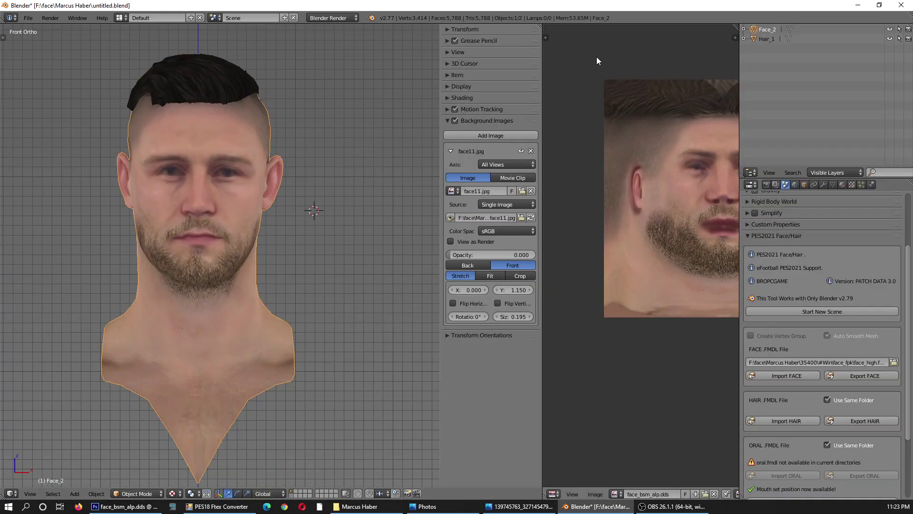
Recentre the face, hide the side panel, and enter Edit Mode on Face_2.
middle_click_drag(150, 196, 207, 207, "shift")
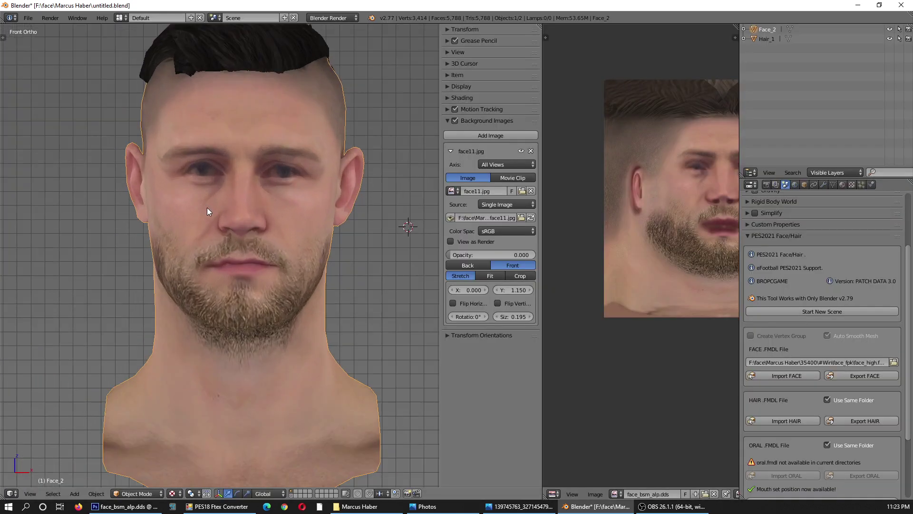
key("n")
scroll(371, 253, "up", 1)
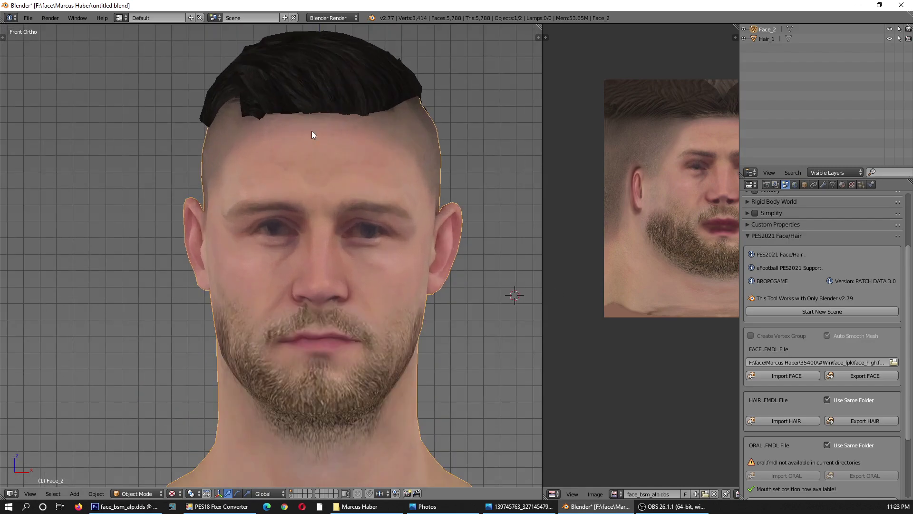
left_click(791, 28)
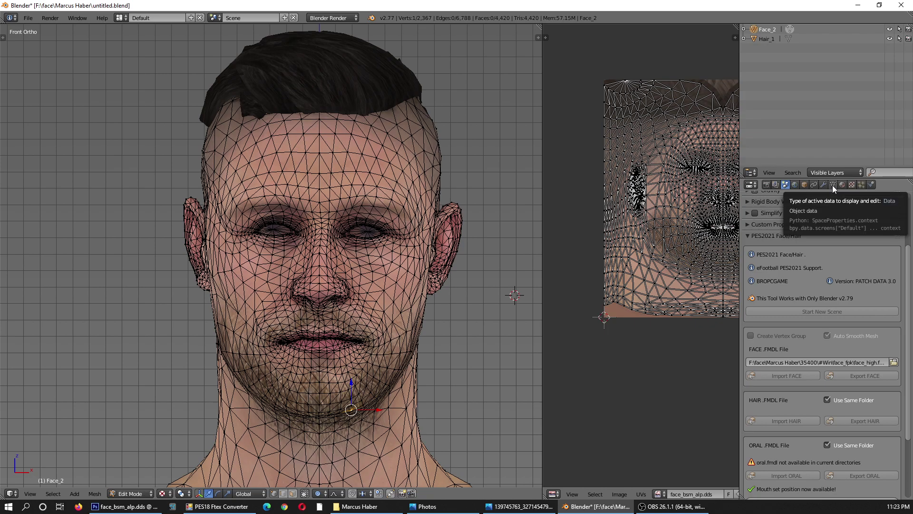
Switch to Right Ortho view and bring up the player's side-profile photo for comparison.
key("KP_3")
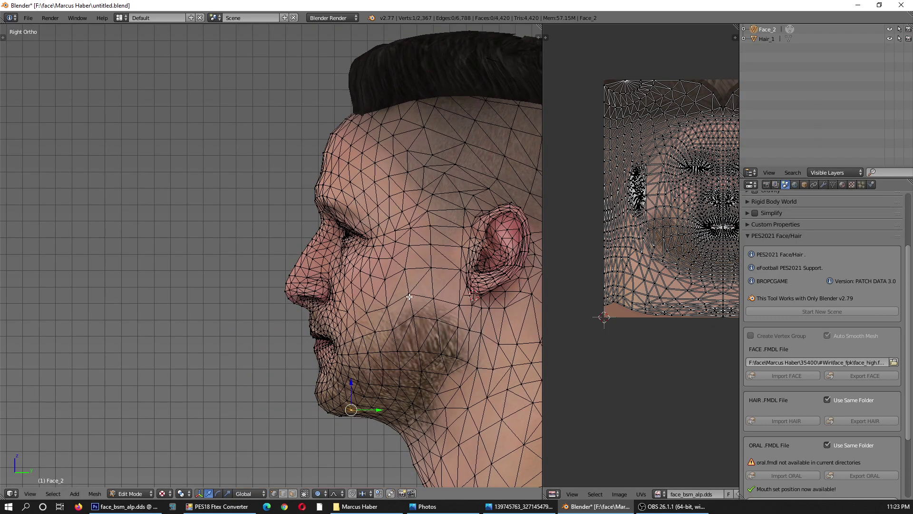
scroll(409, 296, "down", 3)
scroll(240, 236, "up", 2)
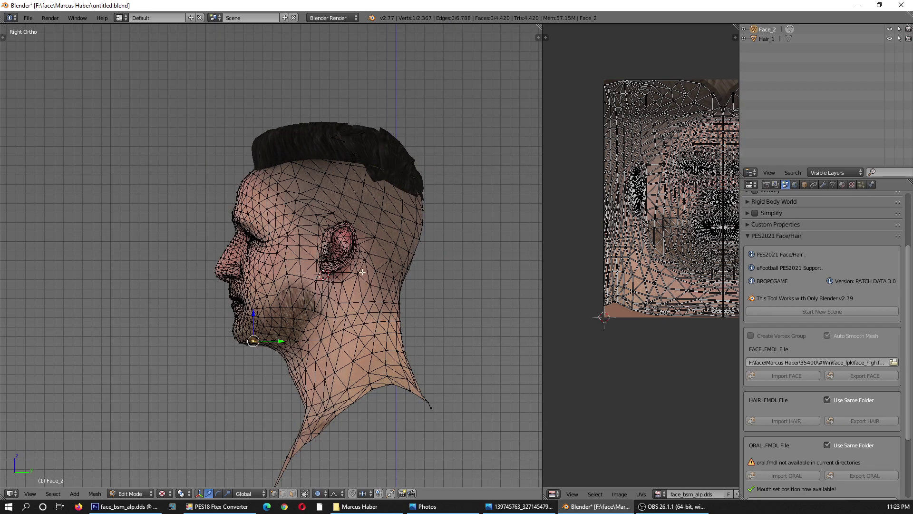
left_click(520, 506)
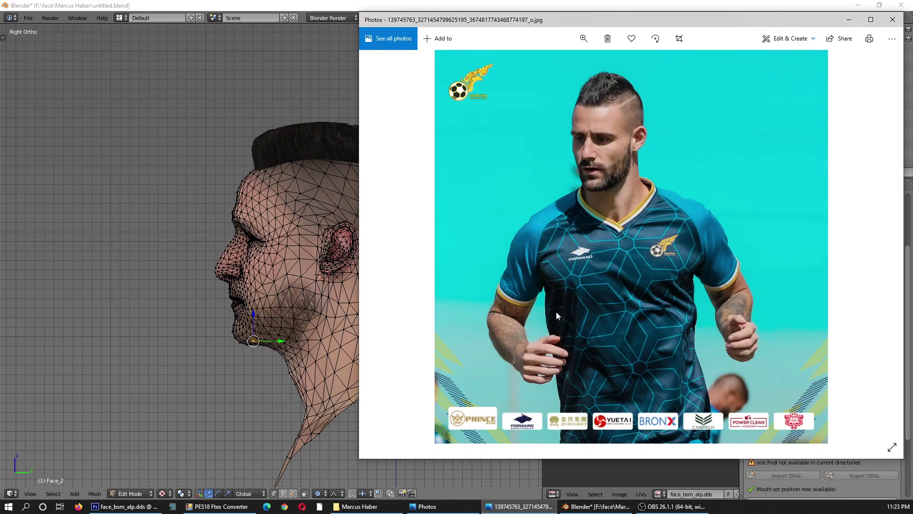
key("Right")
key("Right")
key("Right")
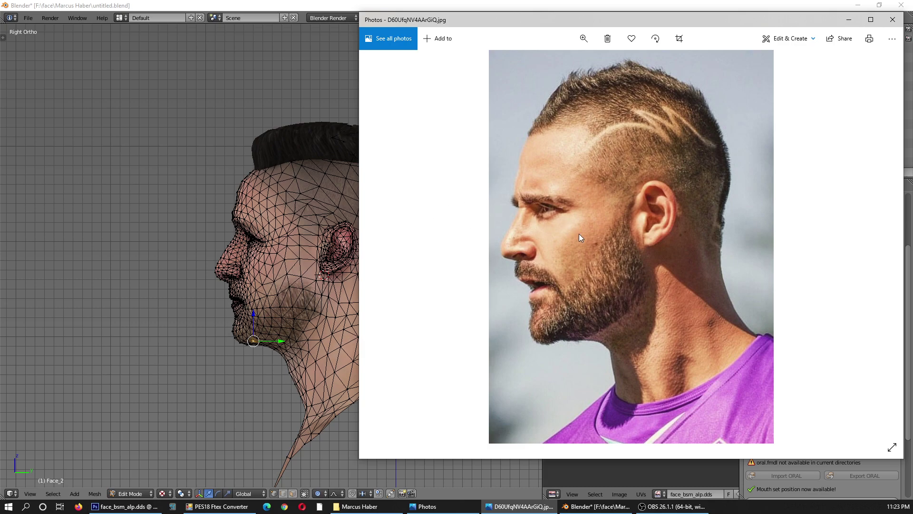
left_click_drag(598, 21, 912, 21)
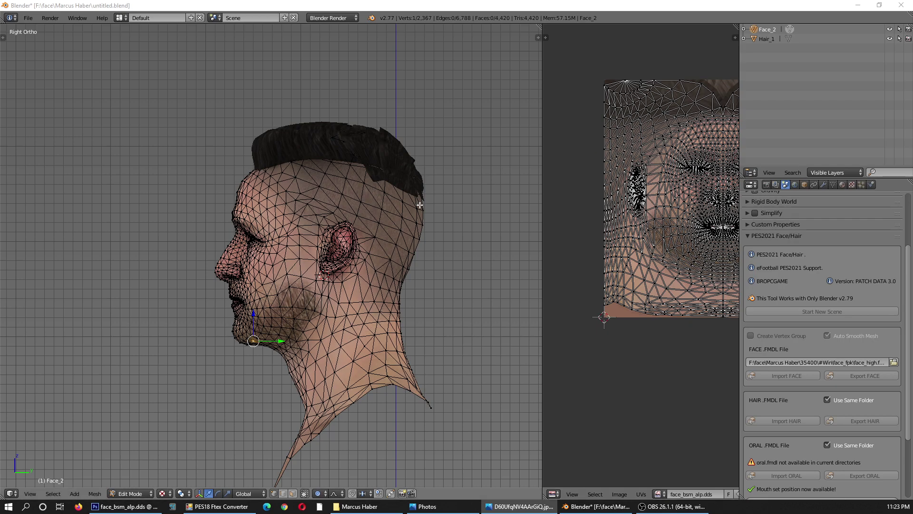
Hide the Hair_1 mesh, zoom in on the nose, and select a nose-bridge vertex.
left_click(889, 39)
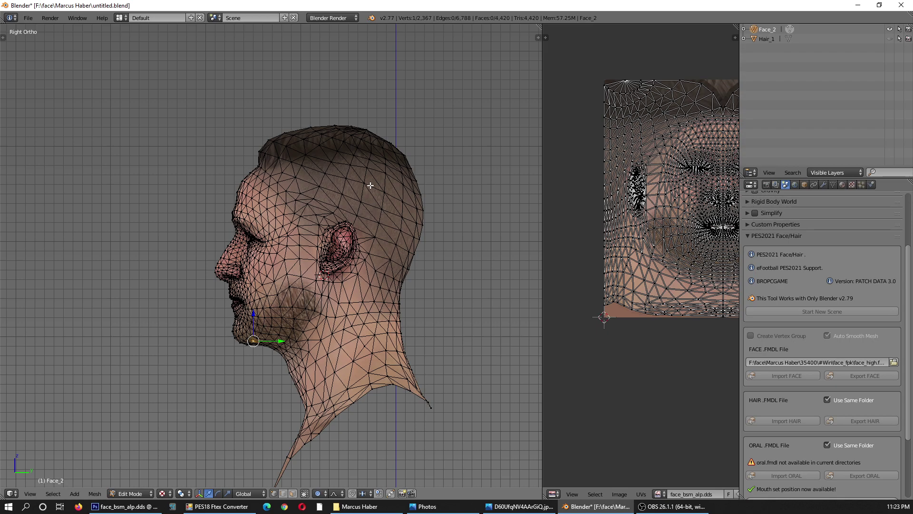
scroll(302, 216, "up", 2)
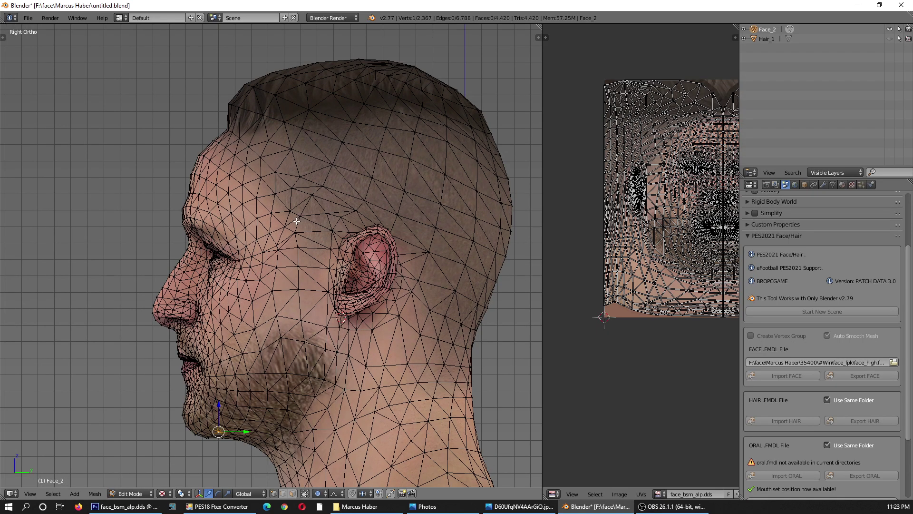
scroll(185, 204, "up", 2)
scroll(179, 208, "up", 2)
right_click(207, 176)
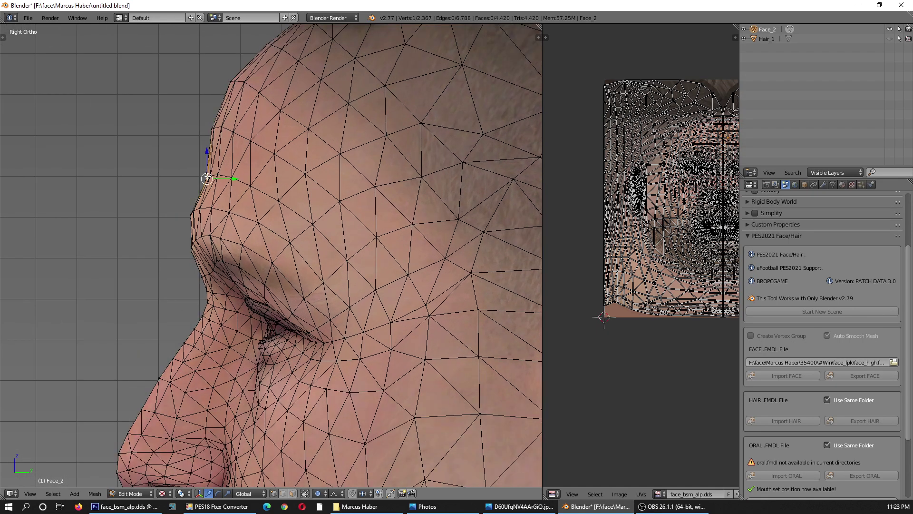
Circle-select nose-bridge vertices and nudge them along Y with proportional falloff.
scroll(201, 158, "up", 1)
scroll(201, 158, "up", 2)
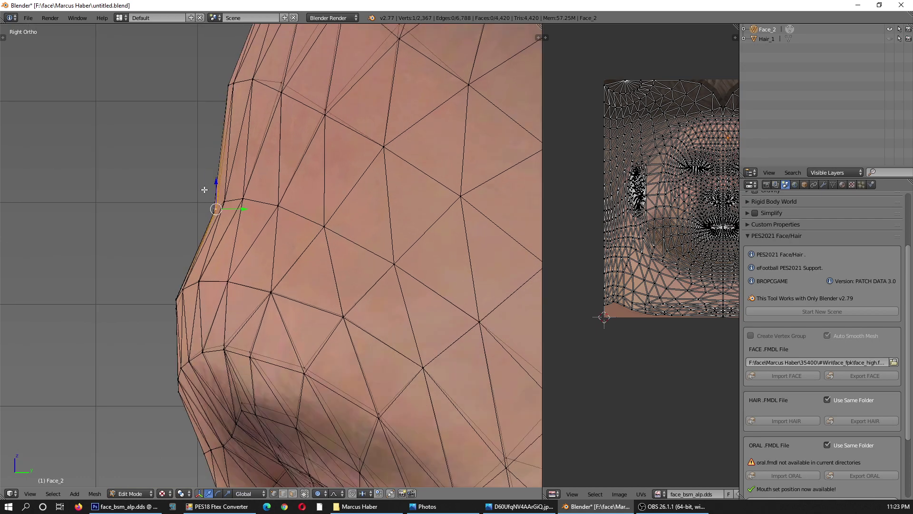
key("c")
scroll(204, 194, "up", 3)
left_click(224, 196)
key("Escape")
key("g")
key("y")
scroll(245, 206, "up", 2)
scroll(243, 204, "up", 2)
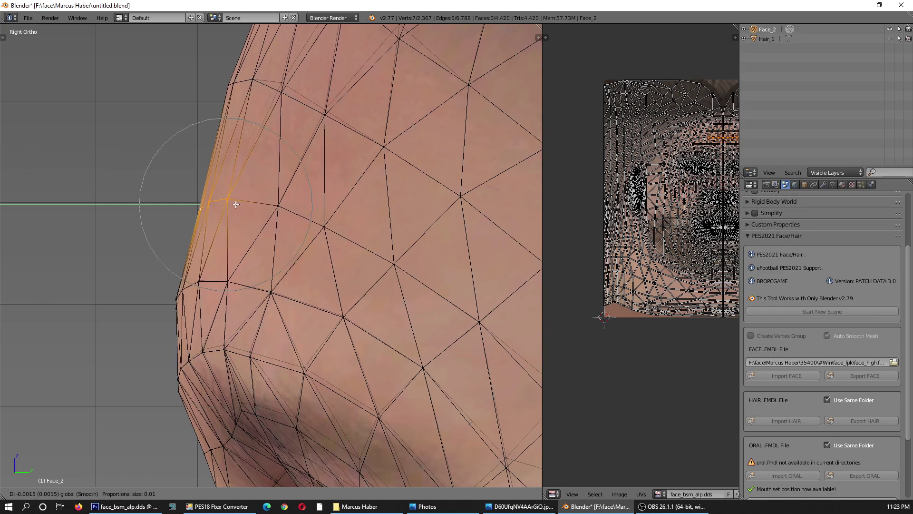
left_click(233, 204)
Select the upper and lower nose-edge vertices and shift them to flatten the profile slightly.
scroll(232, 204, "down", 5)
scroll(253, 149, "up", 3)
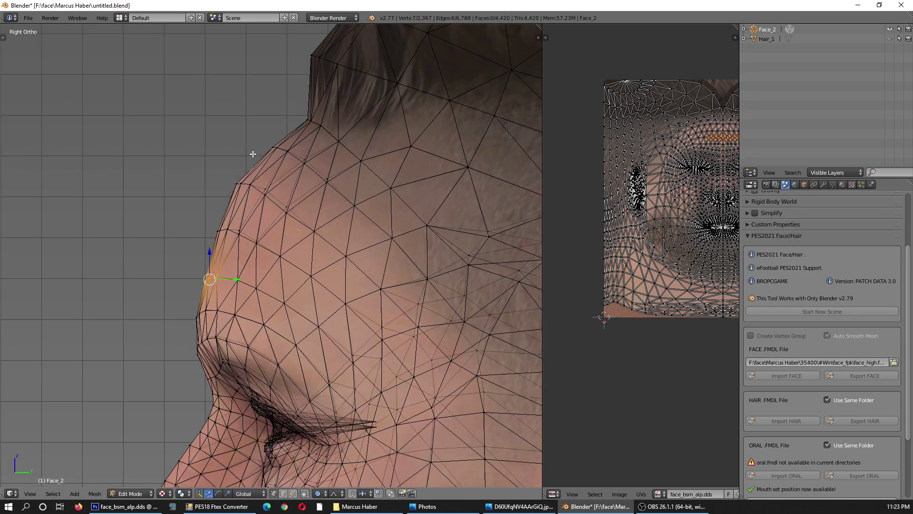
key("c")
left_click_drag(204, 224, 240, 186)
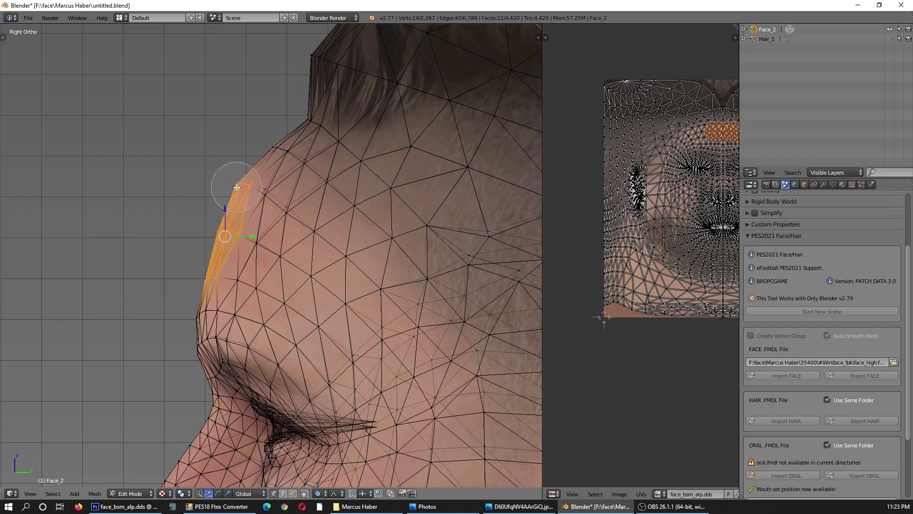
left_click_drag(194, 318, 187, 334)
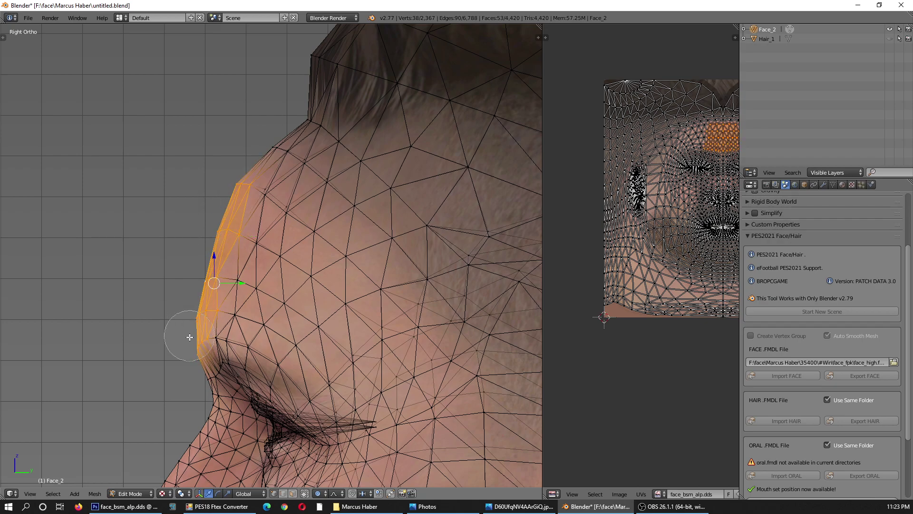
right_click(208, 326)
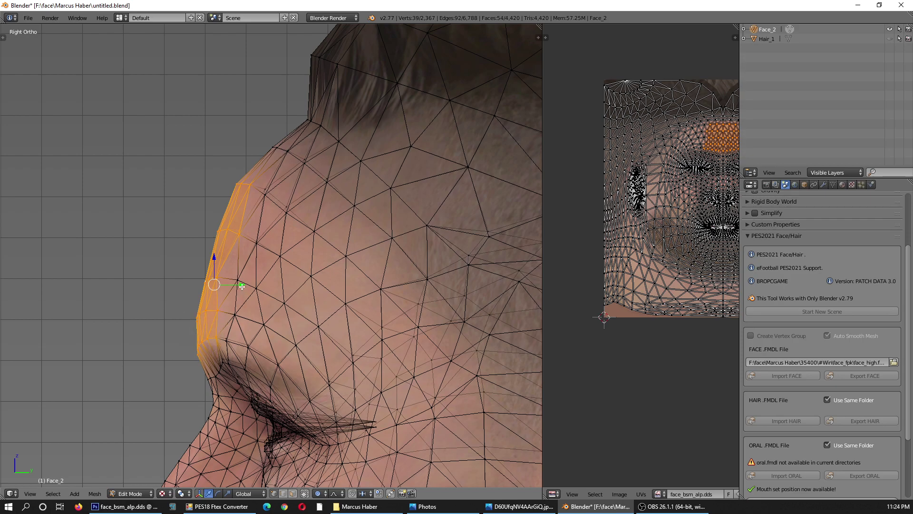
left_click_drag(242, 287, 245, 286)
scroll(245, 285, "down", 7)
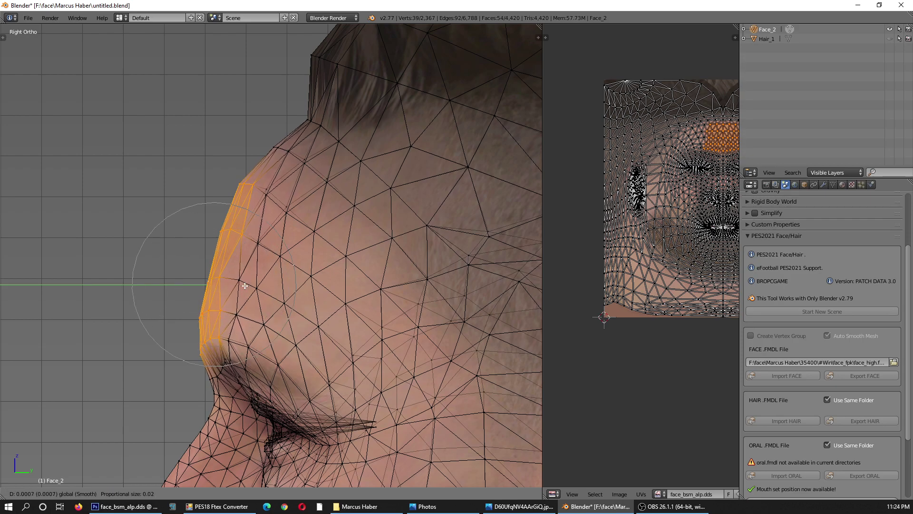
left_click_drag(245, 285, 251, 285)
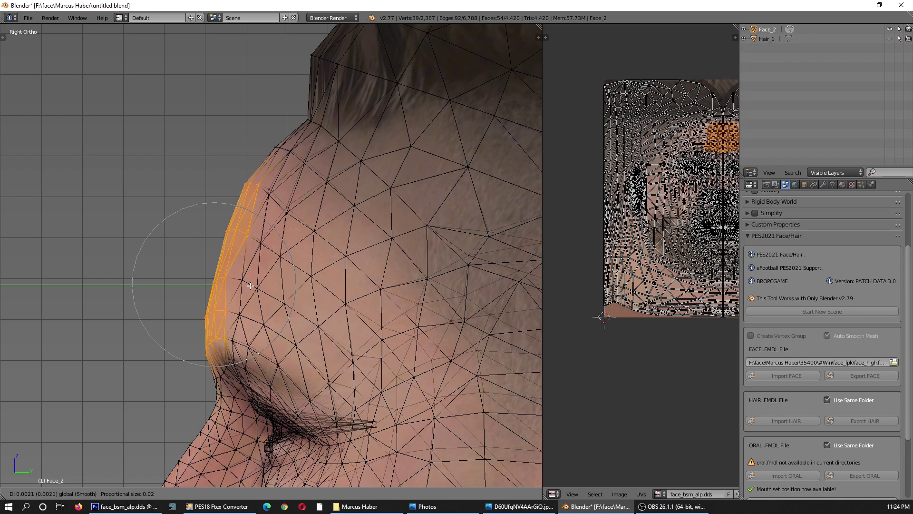
left_click(250, 285)
Select a couple of lower nose vertices and start a Y move, then cancel it.
key("c")
left_click_drag(205, 339, 196, 348)
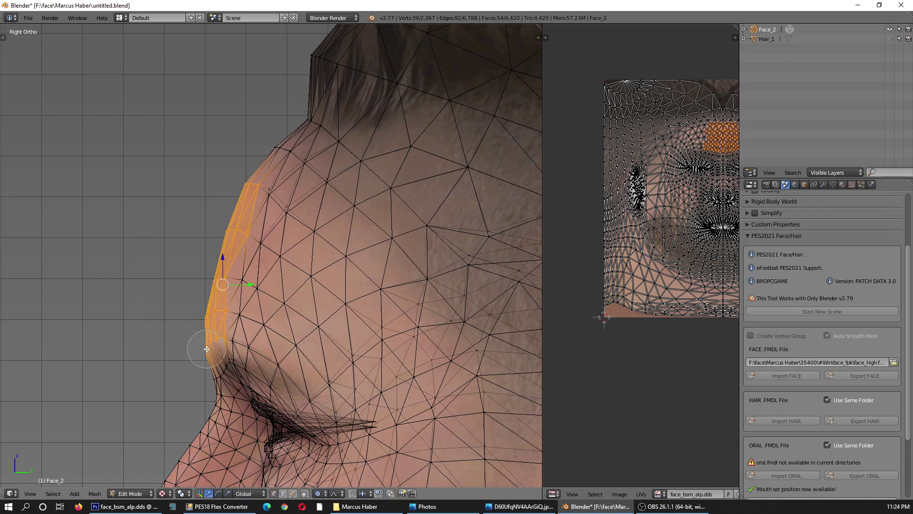
middle_click_drag(195, 349, 199, 349)
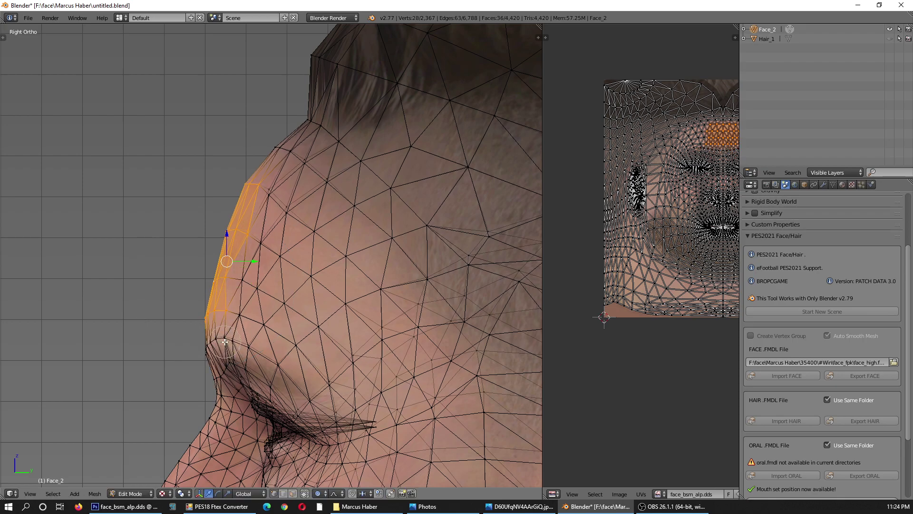
key("Escape")
key("g")
key("y")
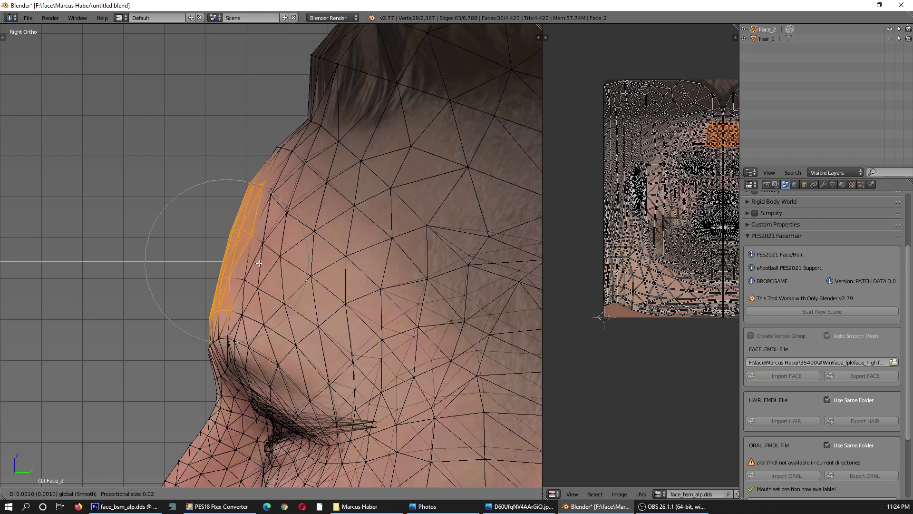
scroll(259, 263, "up", 5)
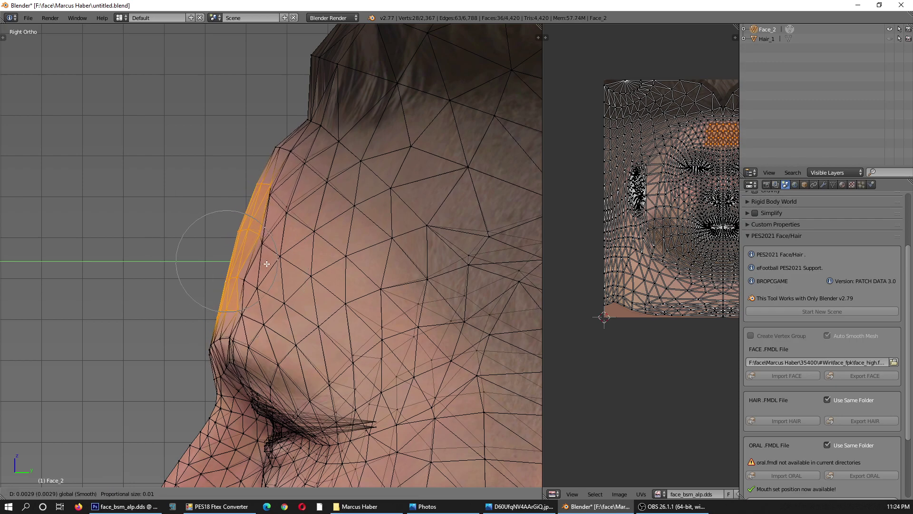
key("Escape")
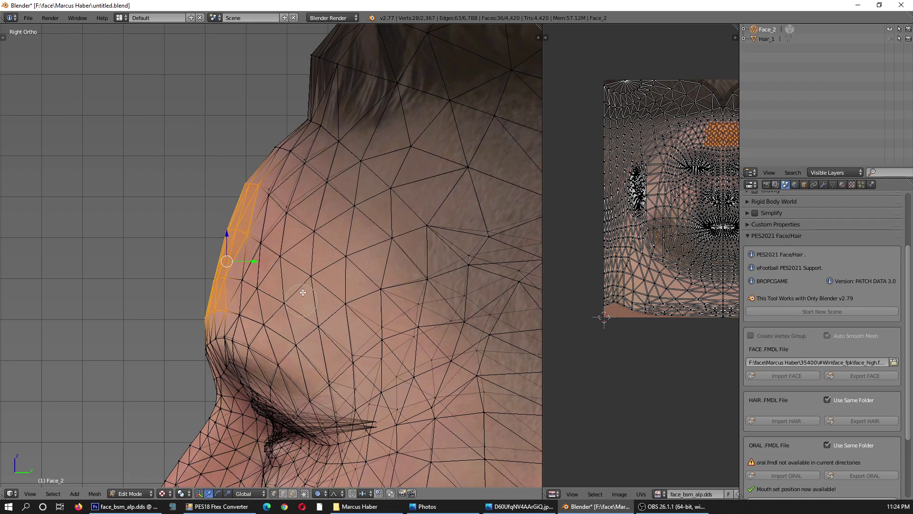
Add more nose vertices to the selection and nudge them along the Y axis.
left_click_drag(262, 245, 240, 310)
left_click_drag(265, 208, 276, 187)
key("Escape")
key("g")
key("y")
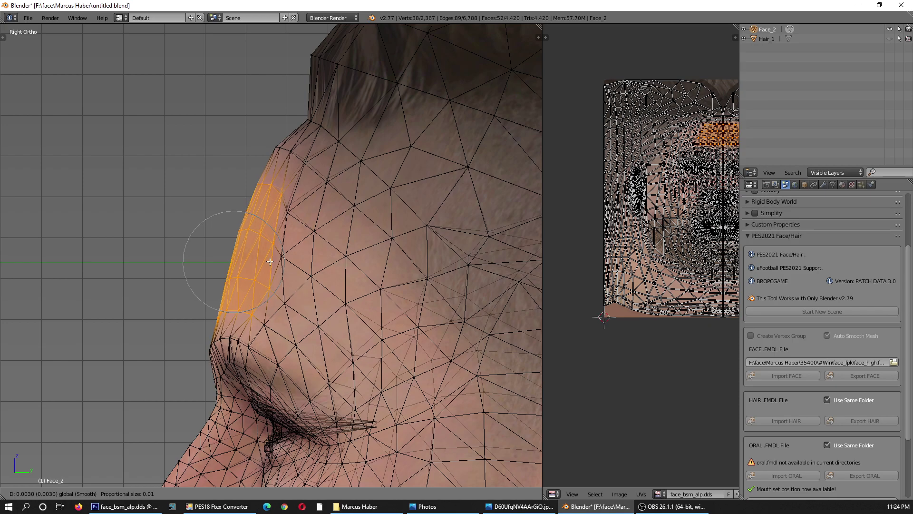
left_click(265, 262)
Circle-select the brow vertices and nudge them along the Y axis.
key("a")
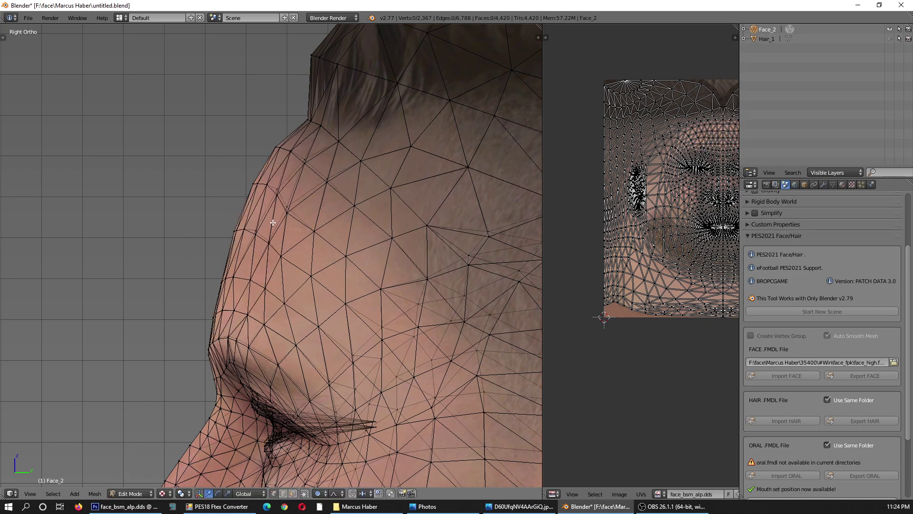
scroll(298, 250, "down", 3)
scroll(267, 223, "down", 3)
scroll(242, 200, "up", 2)
scroll(243, 199, "down", 2)
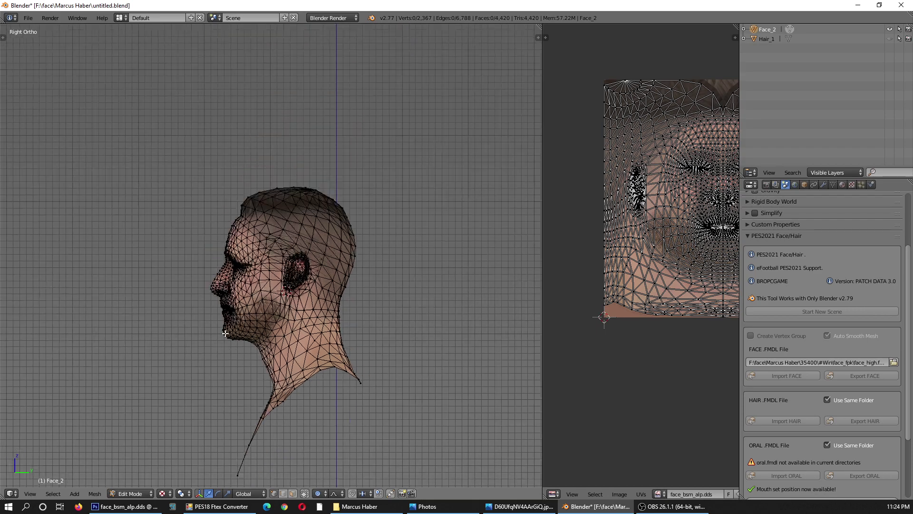
scroll(278, 321, "up", 3)
scroll(299, 304, "up", 2)
scroll(299, 247, "up", 2)
key("a")
key("a")
key("c")
left_click(281, 126)
left_click_drag(281, 126, 300, 139)
key("Escape")
key("g")
key("y")
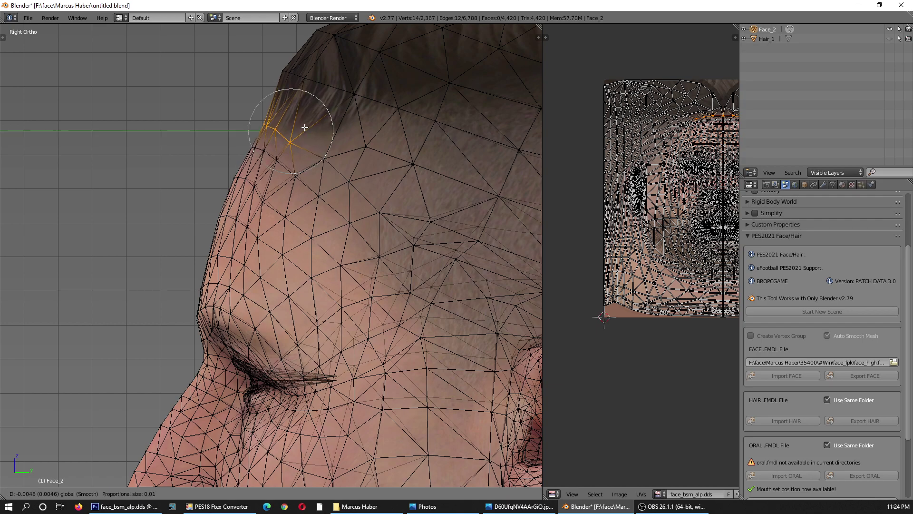
left_click(305, 127)
Select the forehead vertices along the hairline and move them with proportional falloff.
key("a")
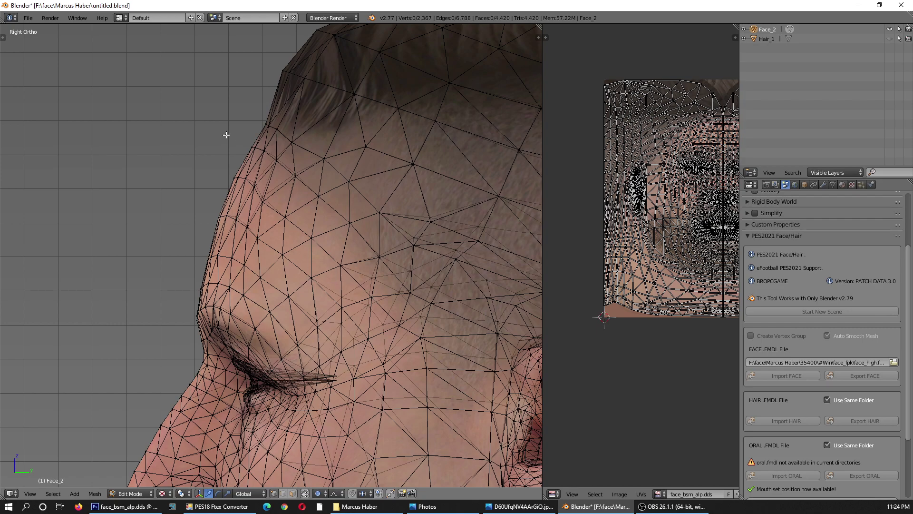
scroll(272, 212, "down", 5)
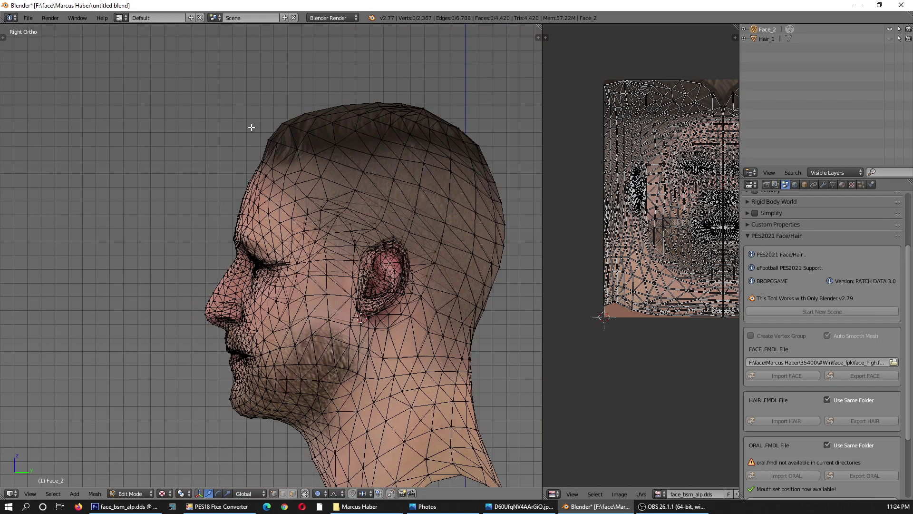
scroll(251, 127, "up", 5)
key("c")
left_click_drag(301, 116, 275, 156)
right_click(275, 156)
key("g")
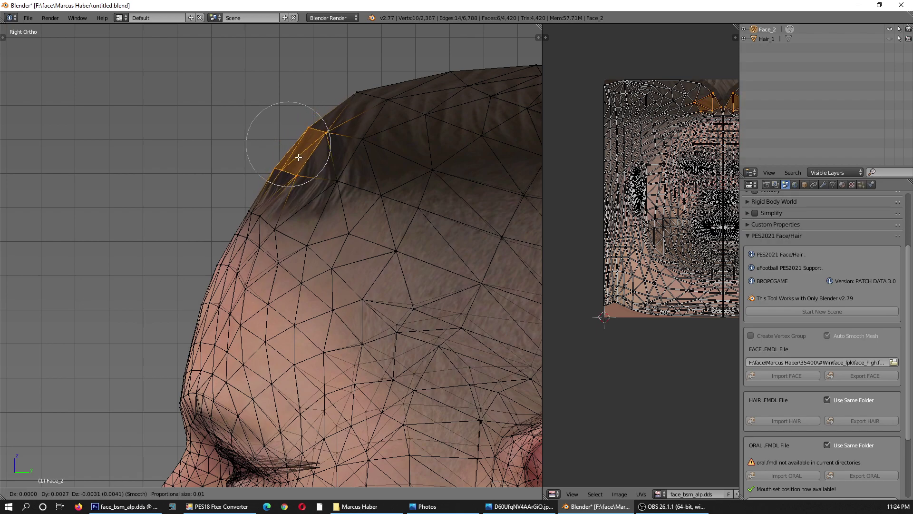
left_click(306, 158)
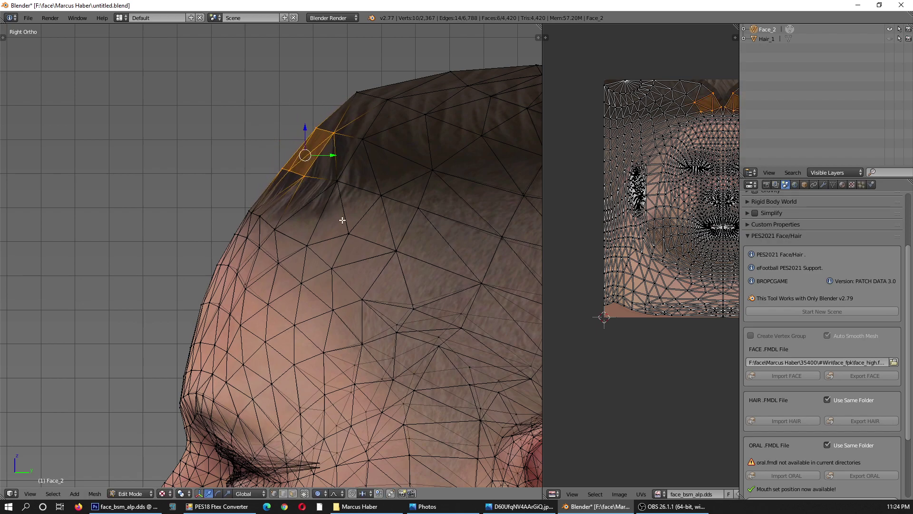
Select a few nearby forehead vertices and begin moving them.
key("a")
key("c")
left_click_drag(337, 181, 372, 201)
right_click(372, 201)
key("g")
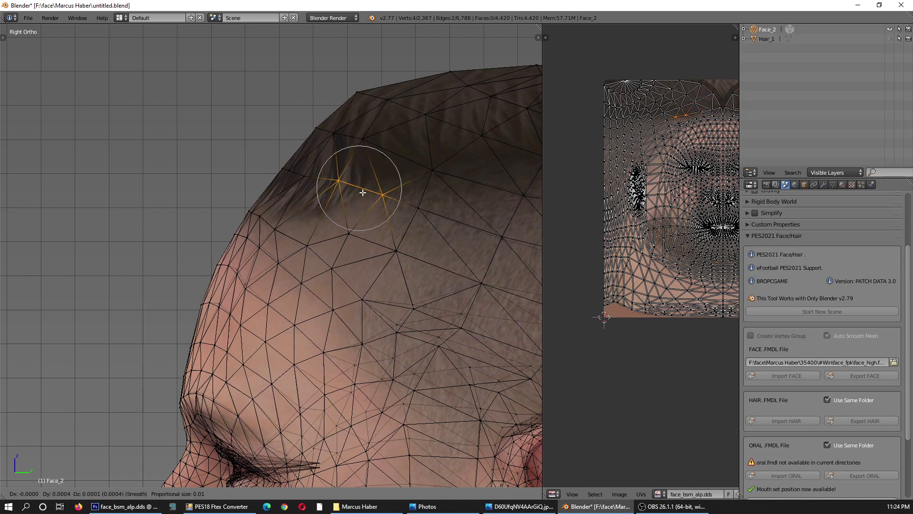
left_click(385, 230)
Nudge two more forehead vertices to smooth the skull curve.
key("a")
key("c")
left_click(424, 213)
right_click(425, 213)
key("g")
scroll(437, 212, "down", 3)
left_click(433, 212)
Nudge the hairline vertices along Y, then deselect all and zoom out to the full head.
key("a")
key("c")
left_click(350, 136)
right_click(351, 136)
key("g")
key("y")
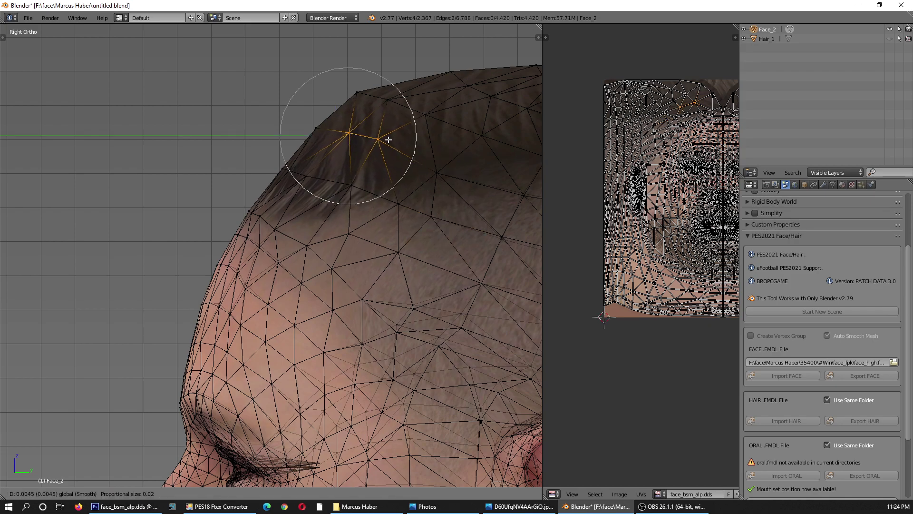
left_click(382, 139)
key("a")
scroll(371, 172, "down", 2)
scroll(354, 191, "down", 2)
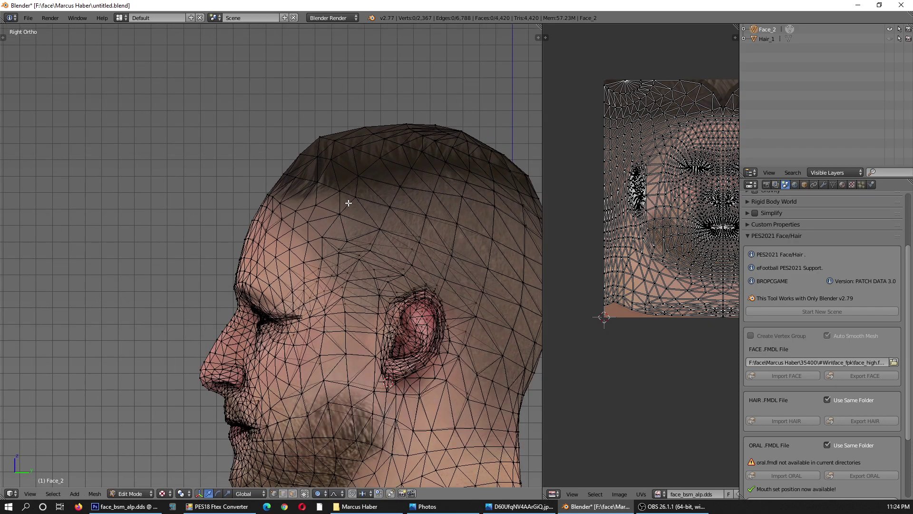
left_click(129, 490)
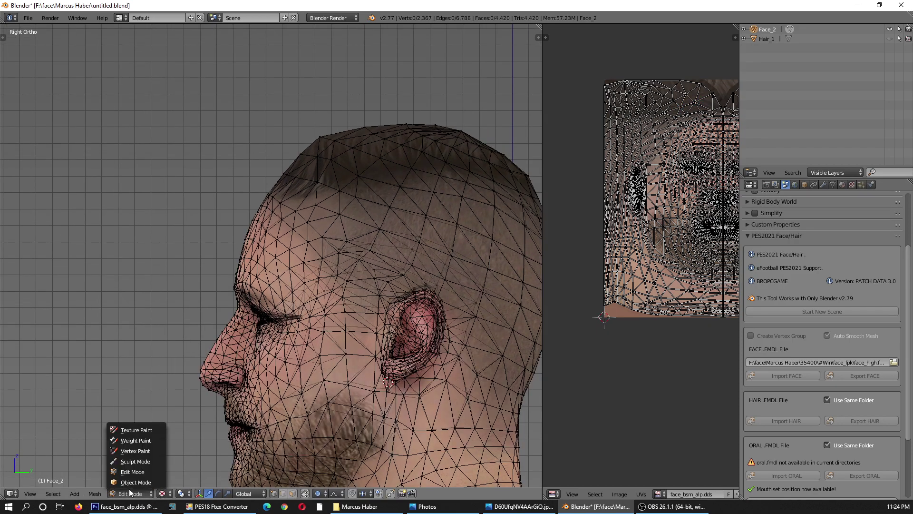
Orbit around the textured head in Object Mode.
mouse_move(282, 261)
middle_mouse_down()
mouse_move(177, 258)
mouse_move(294, 262)
middle_mouse_up()
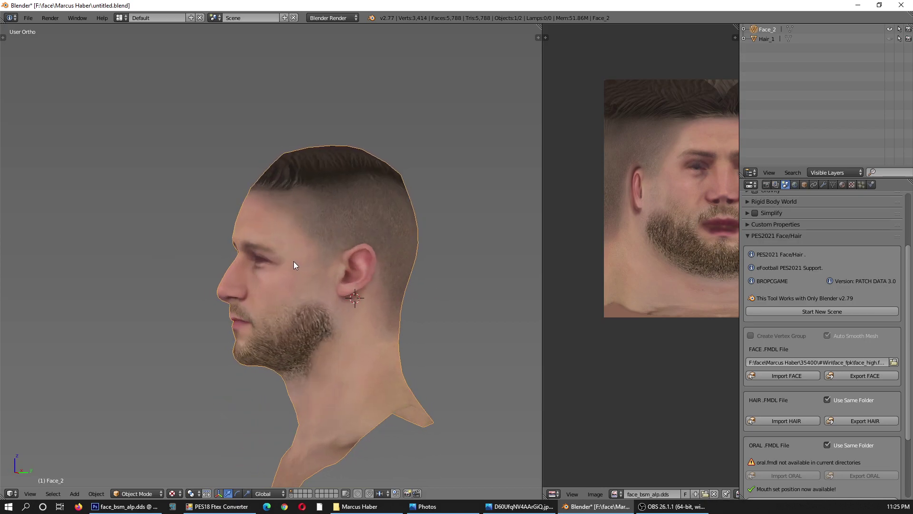
left_click(427, 298)
scroll(249, 321, "up", 2)
scroll(243, 305, "down", 2)
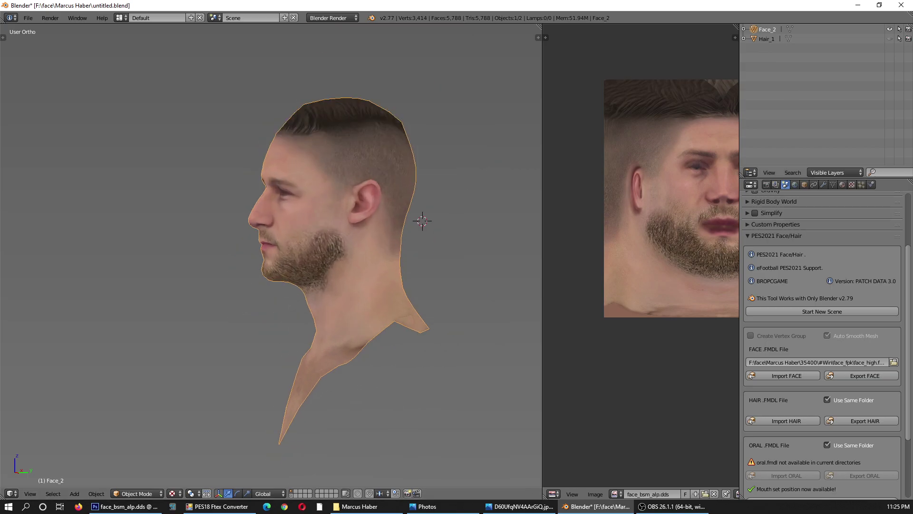
Compare the head profile with the player's side photo, then switch Blender to front view.
left_click(520, 506)
left_click_drag(597, 44, 575, 44)
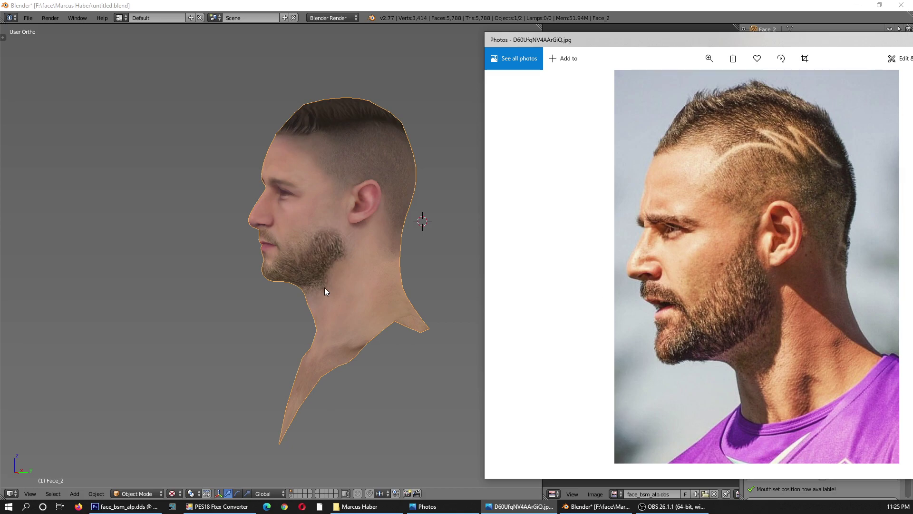
middle_click_drag(325, 288, 316, 289)
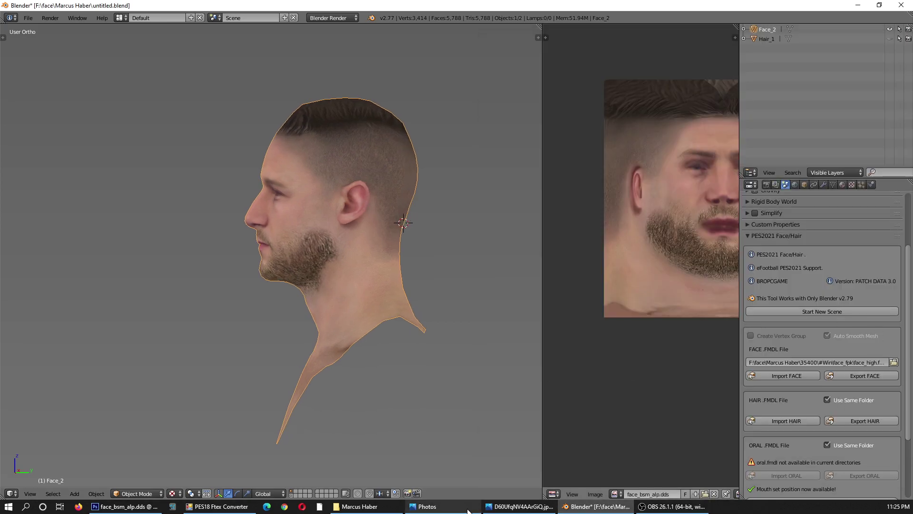
left_click(468, 509)
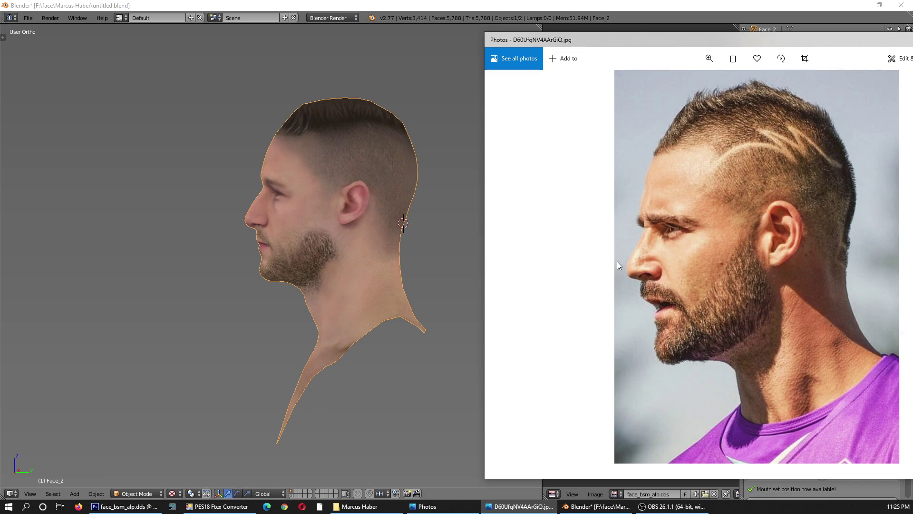
left_click(551, 4)
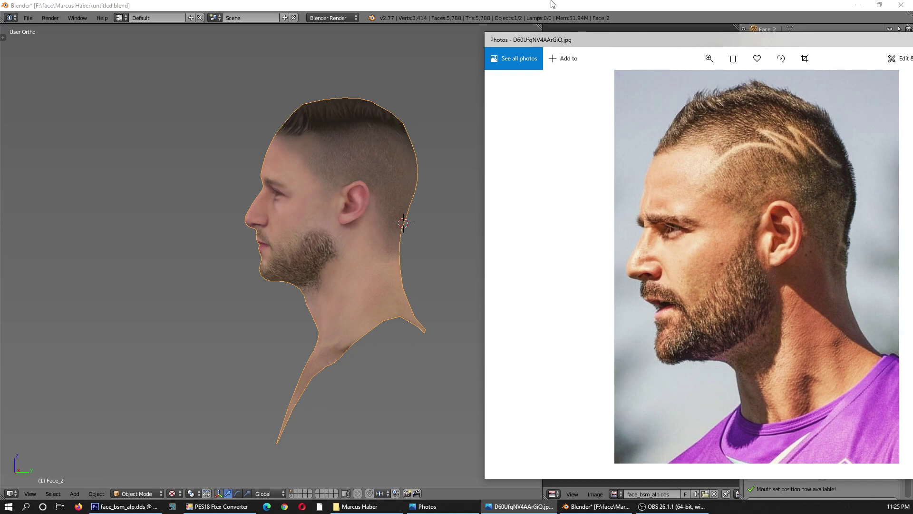
key("KP_1")
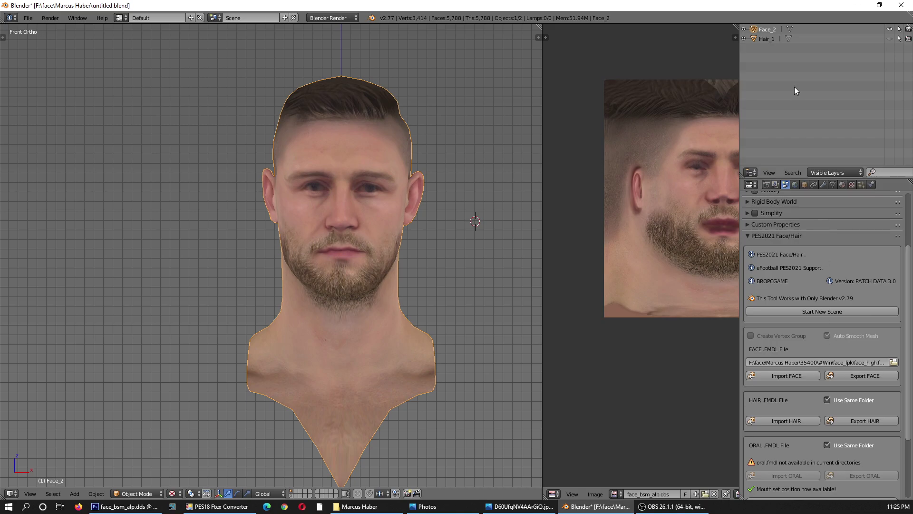
Remove the normal_map UV layer and add a new UV map with the whole face selected.
left_click(834, 186)
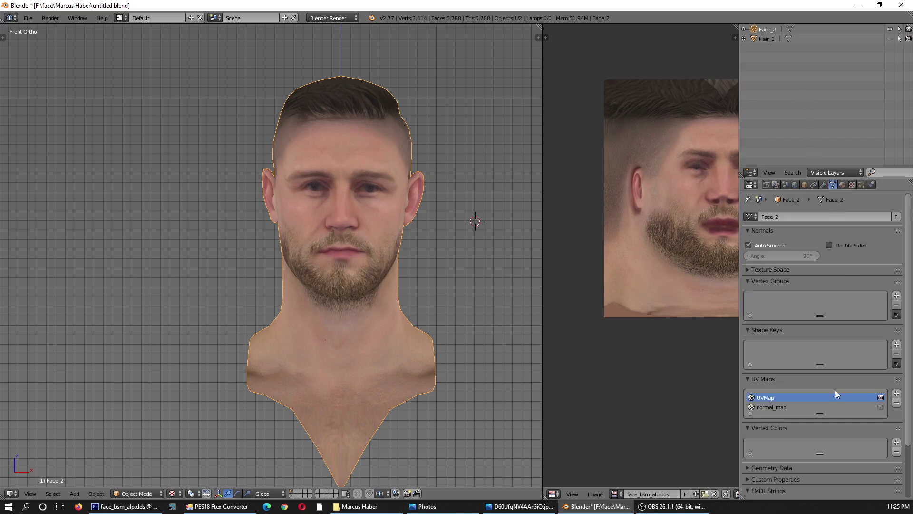
left_click(836, 408)
left_click(896, 403)
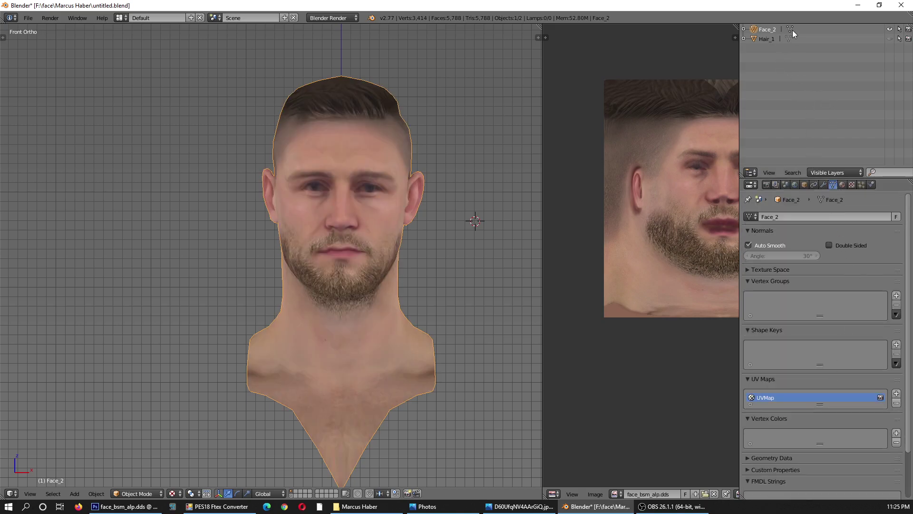
left_click(790, 29)
key("a")
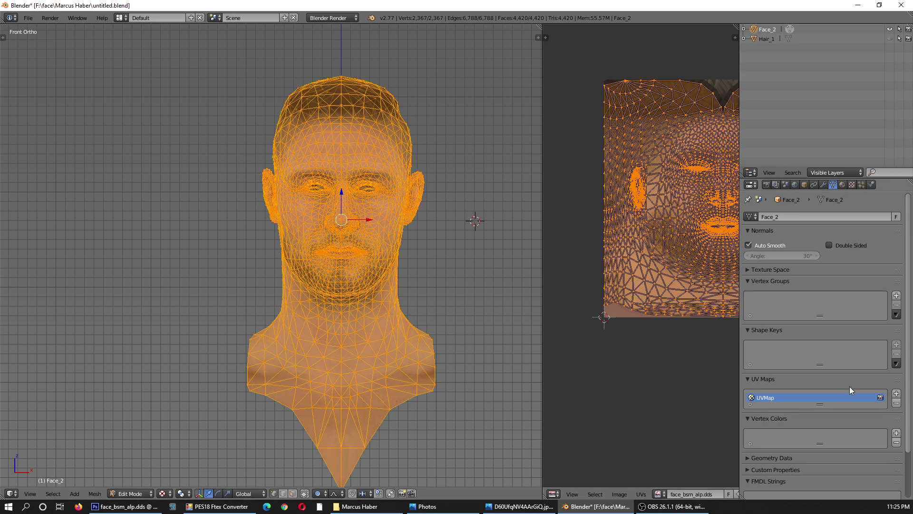
left_click(896, 393)
Load face11.jpg in the UV editor and project the UVs from the front view.
left_click(660, 493)
left_click(666, 407)
scroll(589, 214, "down", 3)
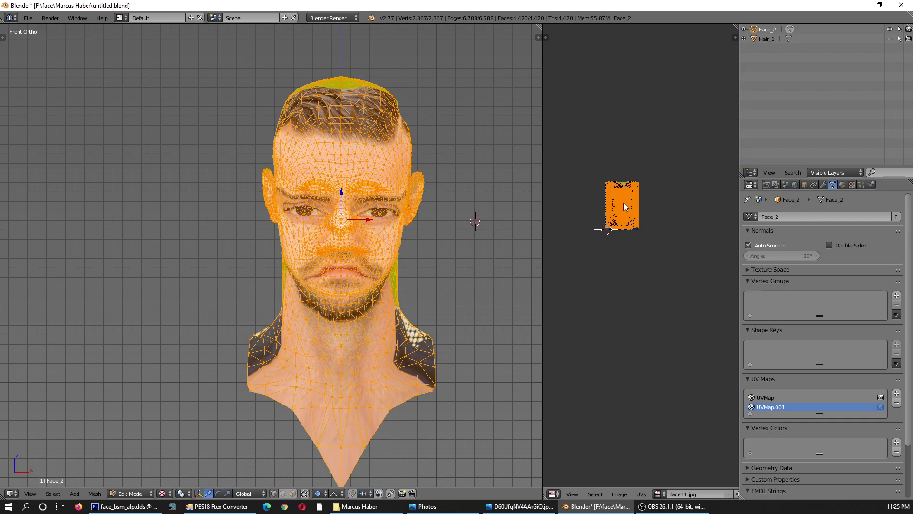
scroll(623, 203, "up", 1)
key("u")
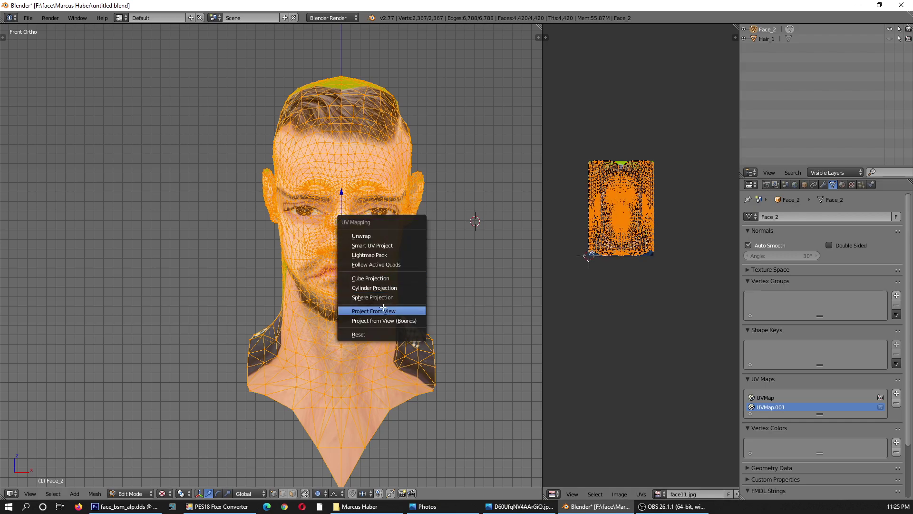
left_click(374, 311)
Scale up the projected UV mesh and move it onto the face photo.
scroll(581, 224, "up", 4)
scroll(618, 161, "up", 1)
scroll(625, 165, "up", 1)
key("s")
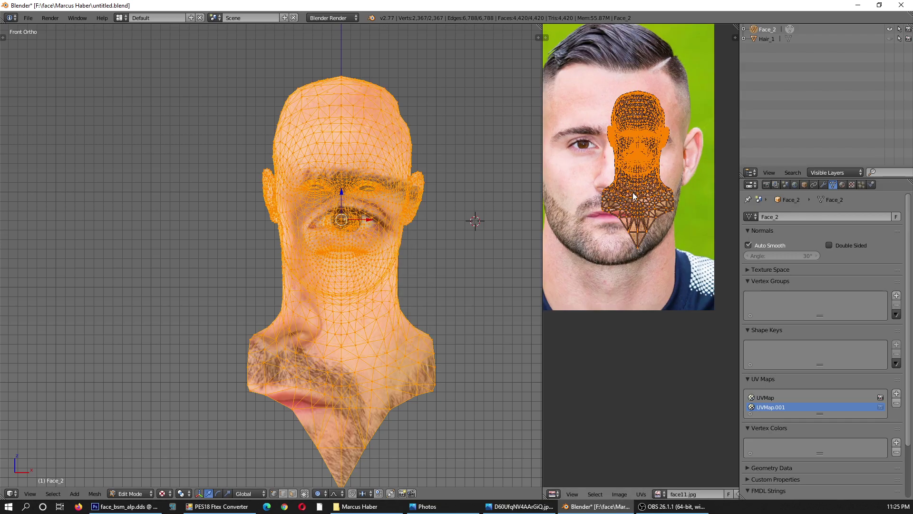
left_click(633, 231)
key("g")
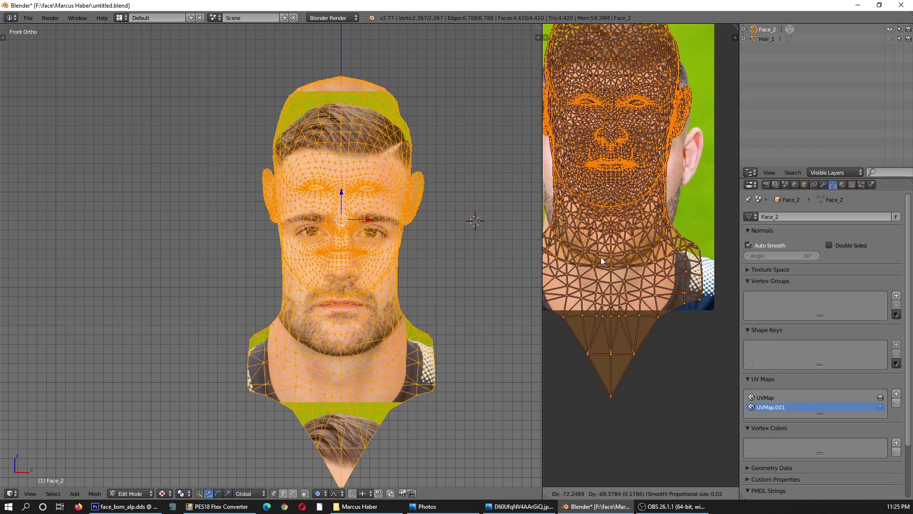
left_click(570, 289)
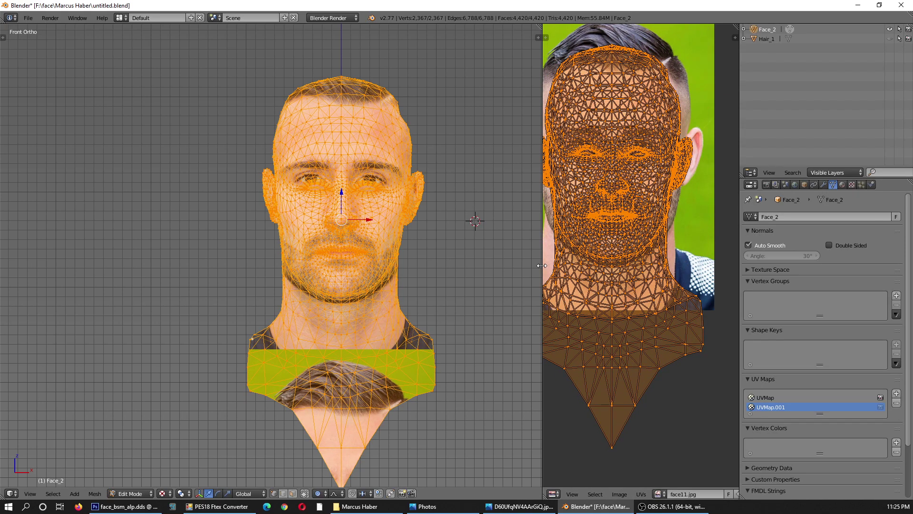
Widen the UV editor area and reposition the UV mesh over the photo.
left_click_drag(542, 265, 410, 271)
middle_click_drag(502, 219, 498, 260)
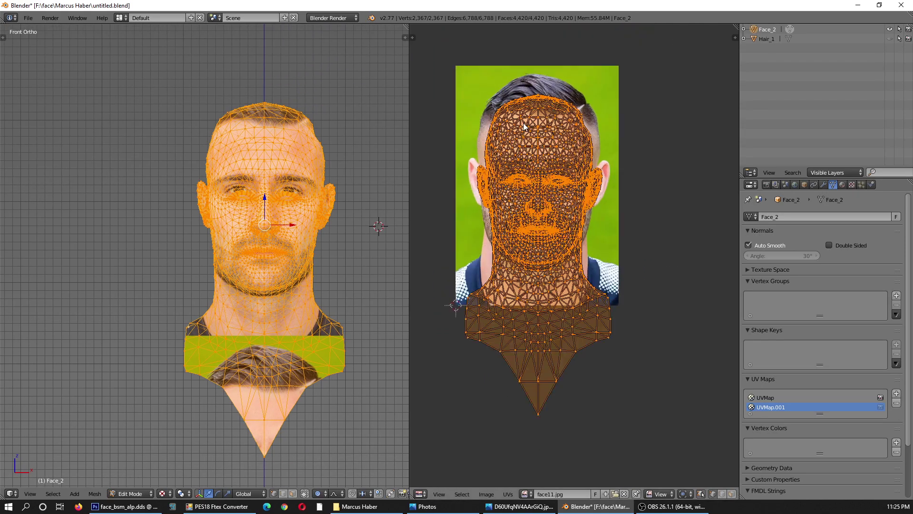
key("s")
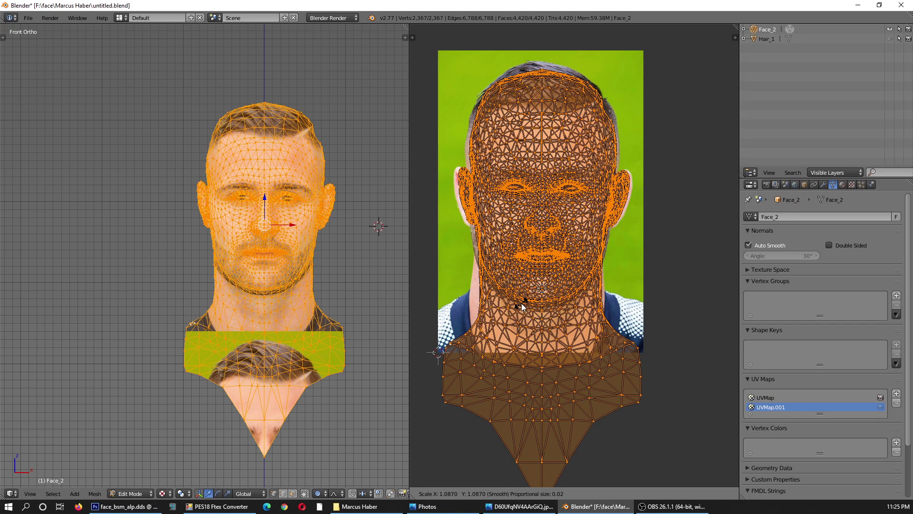
right_click(550, 353)
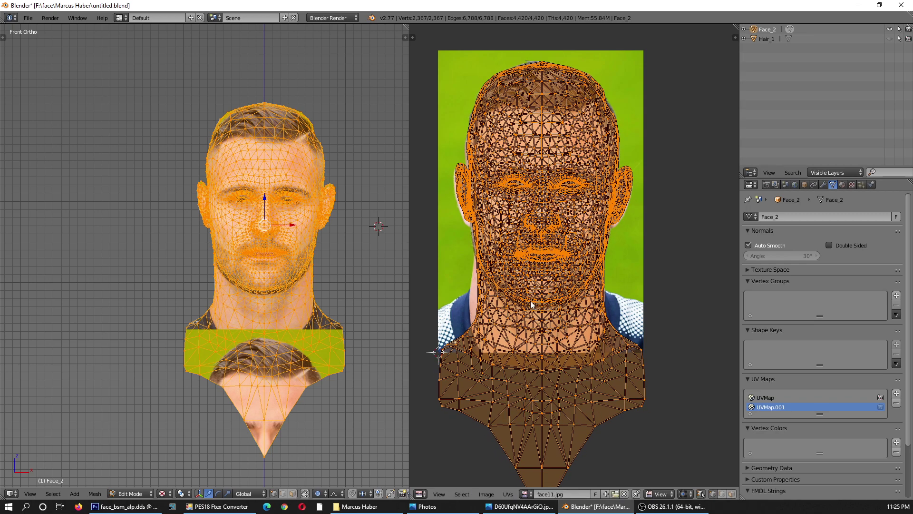
key("g")
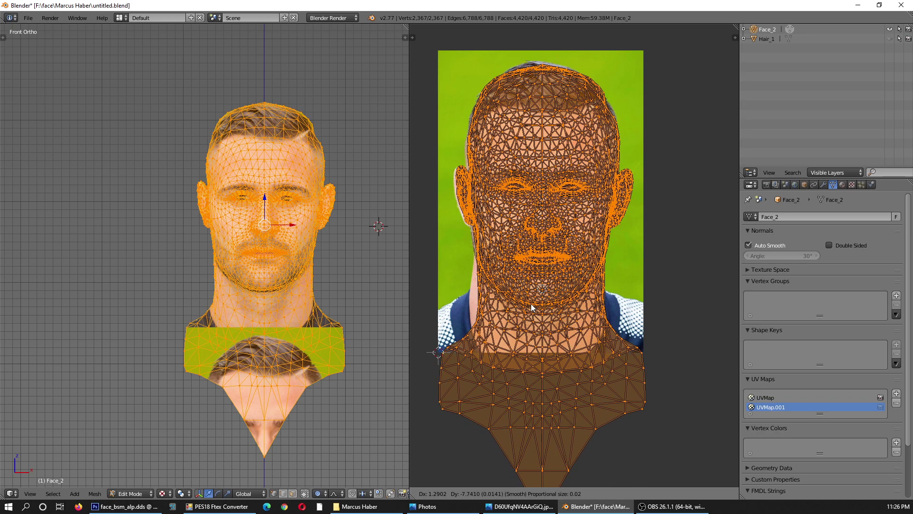
scroll(532, 307, "down", 3)
left_click(531, 307)
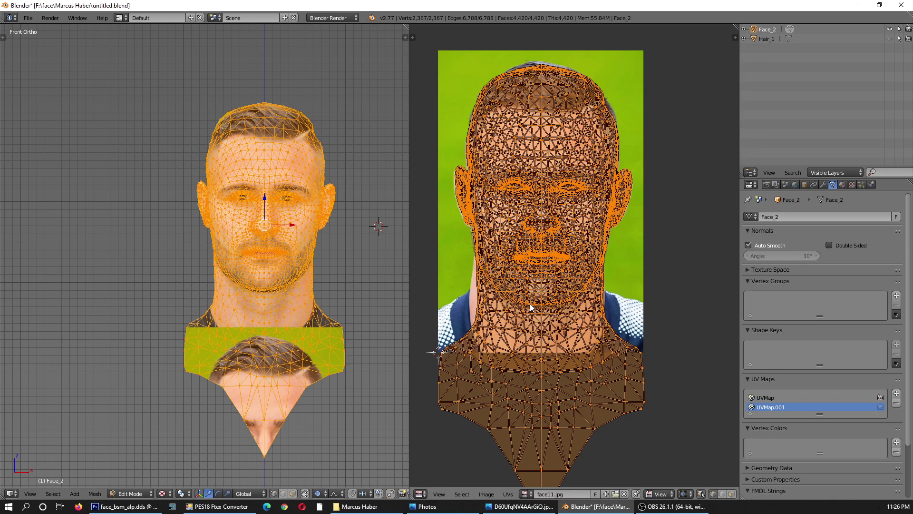
scroll(278, 274, "up", 4)
scroll(497, 290, "up", 5)
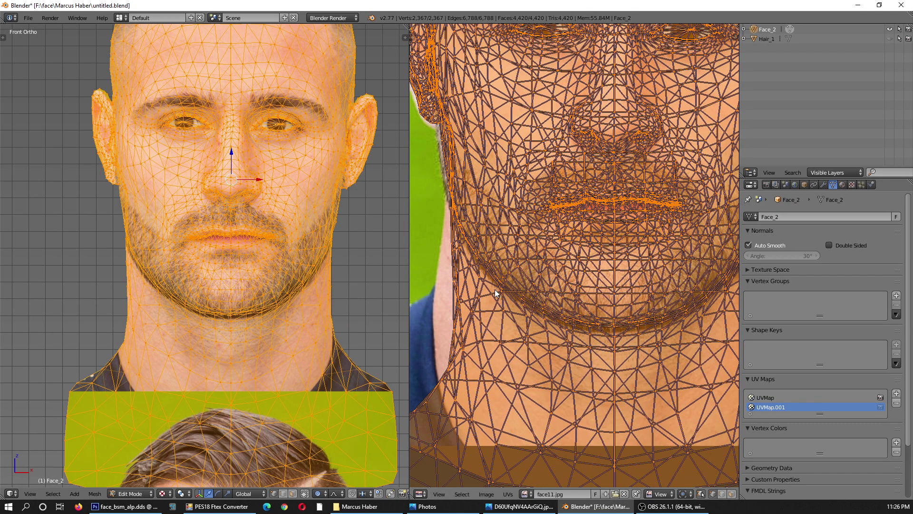
Proportionally shift the chin and lip UV vertices to fit the photo.
key("g")
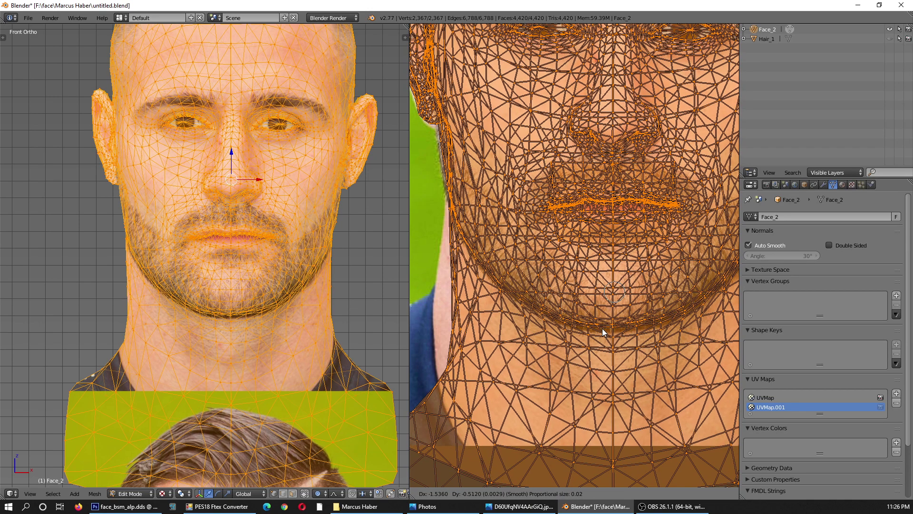
left_click(603, 328)
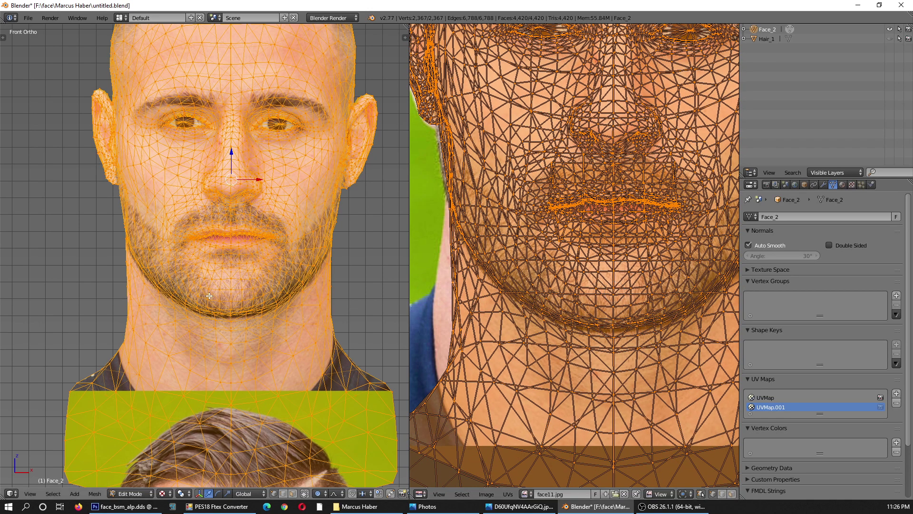
scroll(239, 316, "up", 6)
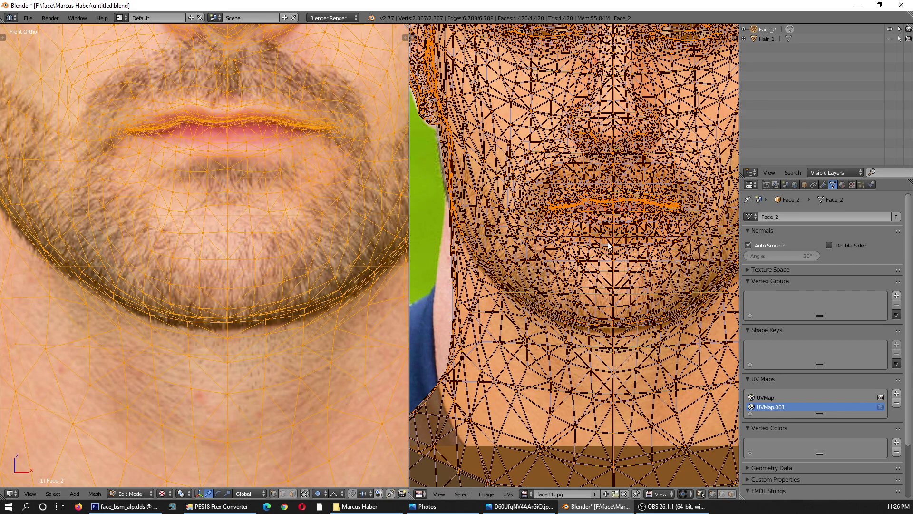
scroll(610, 209, "up", 5)
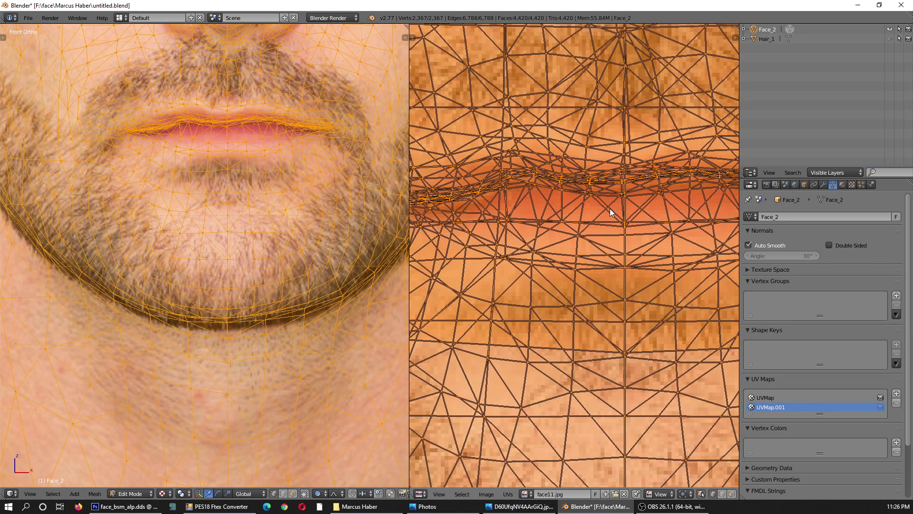
key("g")
left_click(610, 213)
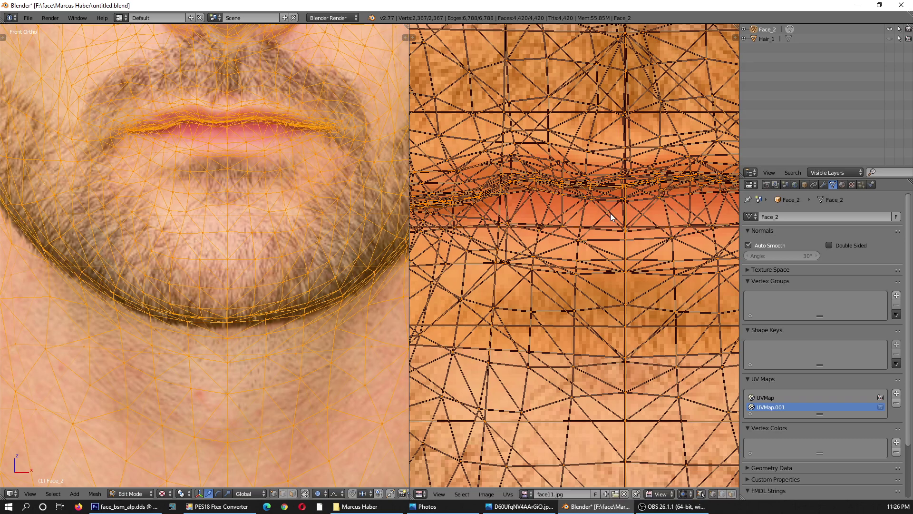
scroll(297, 167, "down", 3)
scroll(297, 167, "up", 3)
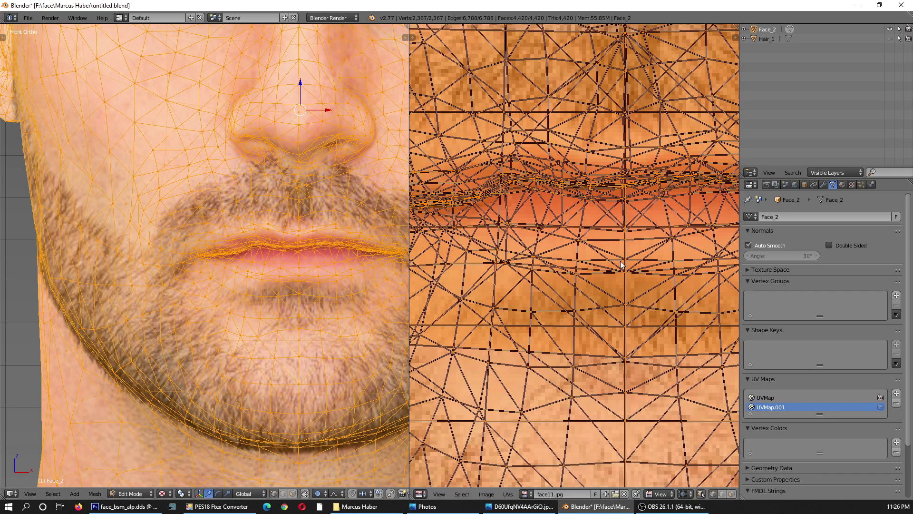
Rescale the mouth UVs and move them down so the lips match the mesh mouth.
key("s")
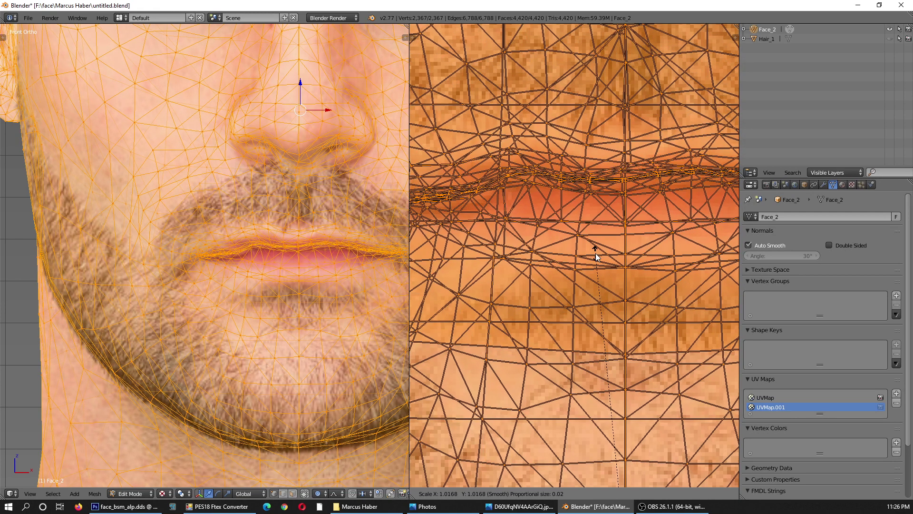
left_click(596, 251)
key("g")
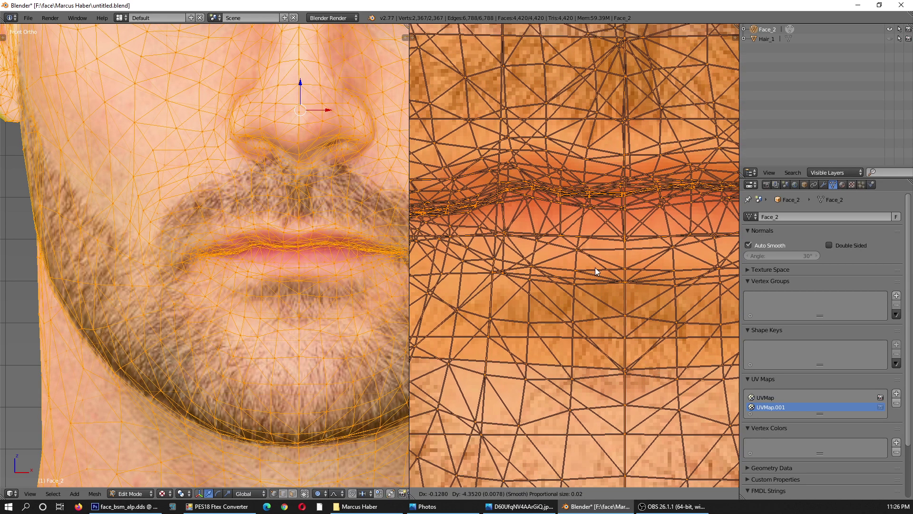
left_click(595, 268)
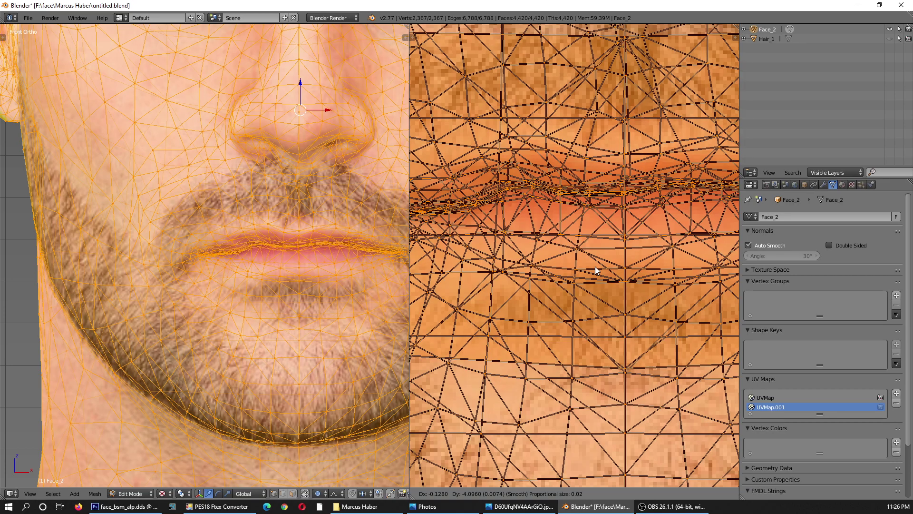
scroll(293, 281, "down", 5)
scroll(293, 282, "up", 3)
scroll(293, 281, "up", 2)
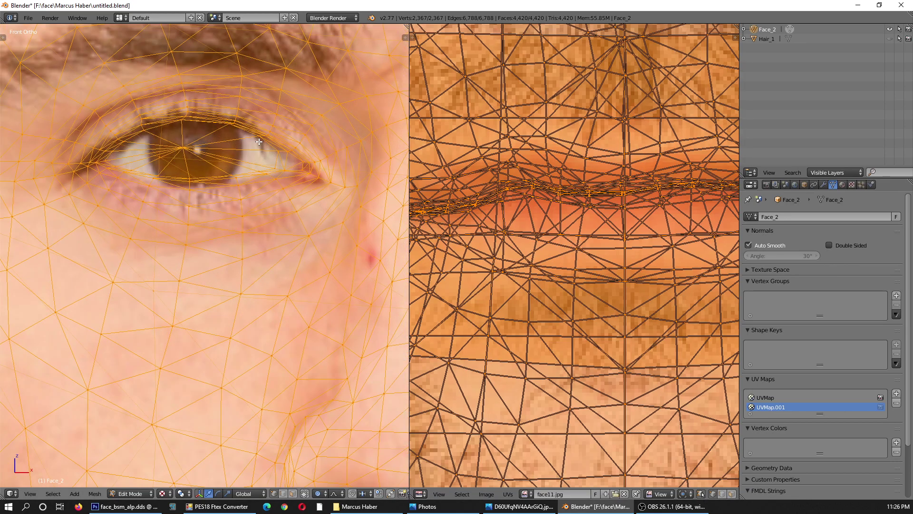
scroll(377, 180, "down", 4)
scroll(377, 179, "down", 2)
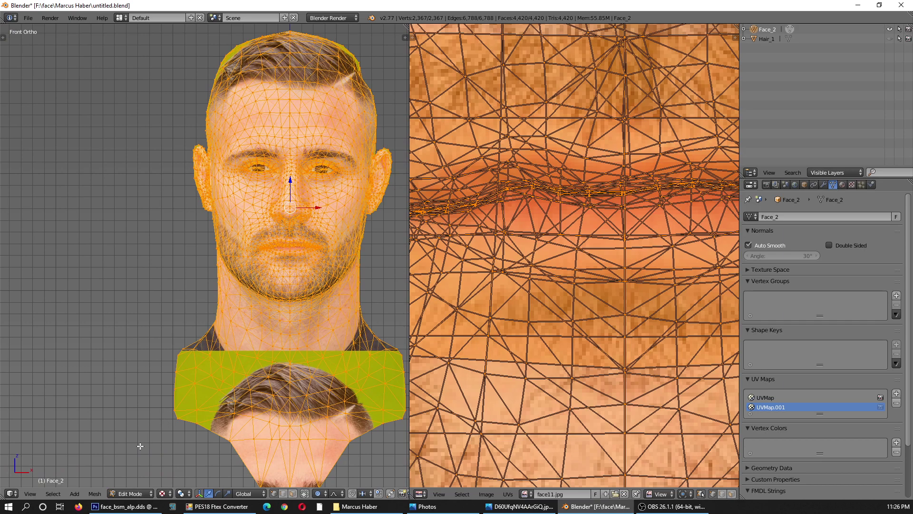
Return Face_2 to Object Mode, orbit to check both sides, then snap to front view.
left_click(122, 492)
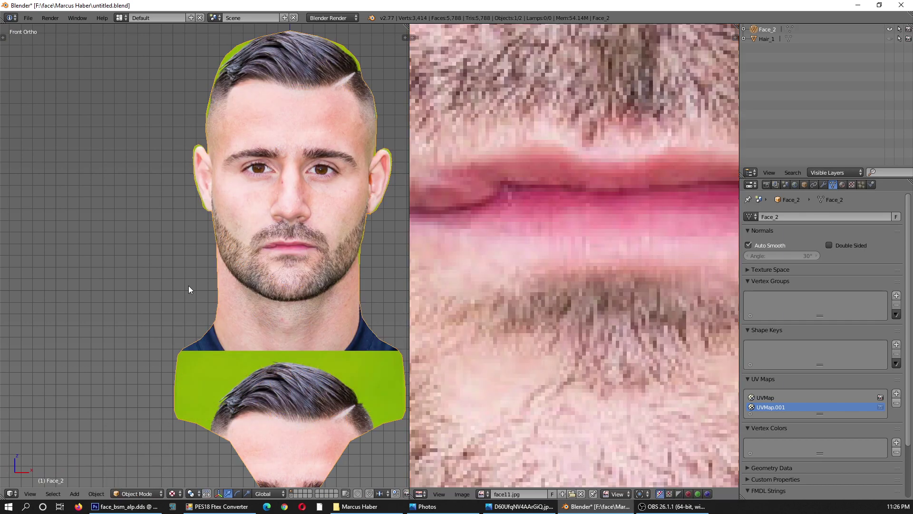
scroll(188, 285, "down", 3)
mouse_move(235, 291)
middle_mouse_down()
mouse_move(338, 291)
mouse_move(149, 296)
middle_mouse_up()
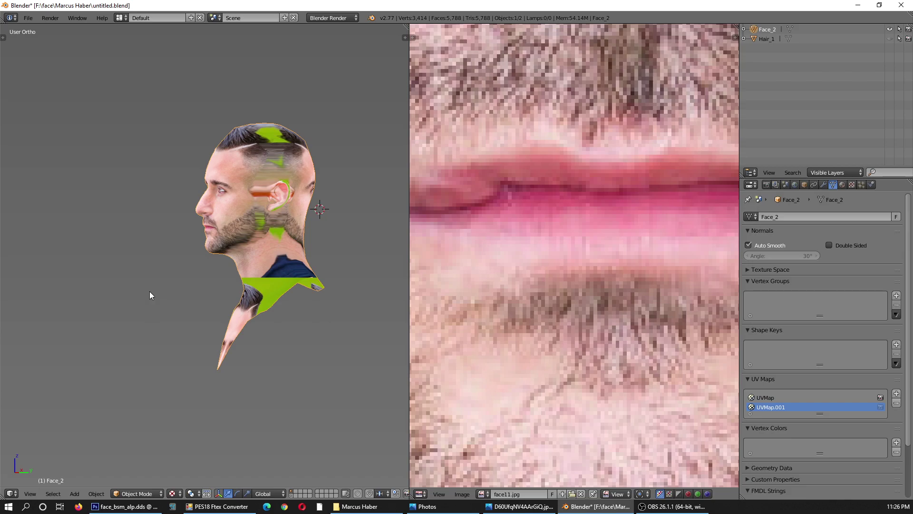
mouse_move(180, 219)
middle_mouse_down()
mouse_move(322, 230)
mouse_move(367, 218)
mouse_move(120, 232)
middle_mouse_up()
scroll(241, 226, "up", 3)
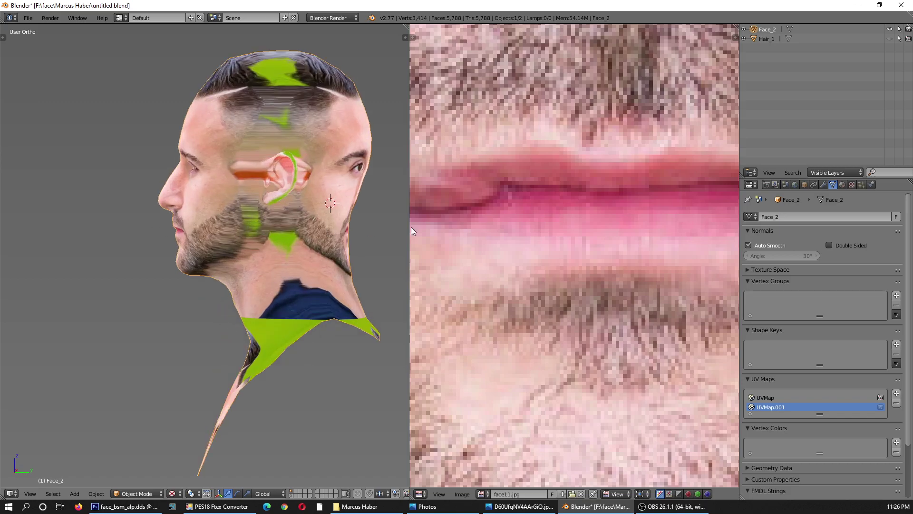
scroll(571, 203, "down", 6)
scroll(546, 203, "down", 2)
middle_click_drag(187, 207, 298, 209)
key("KP_1")
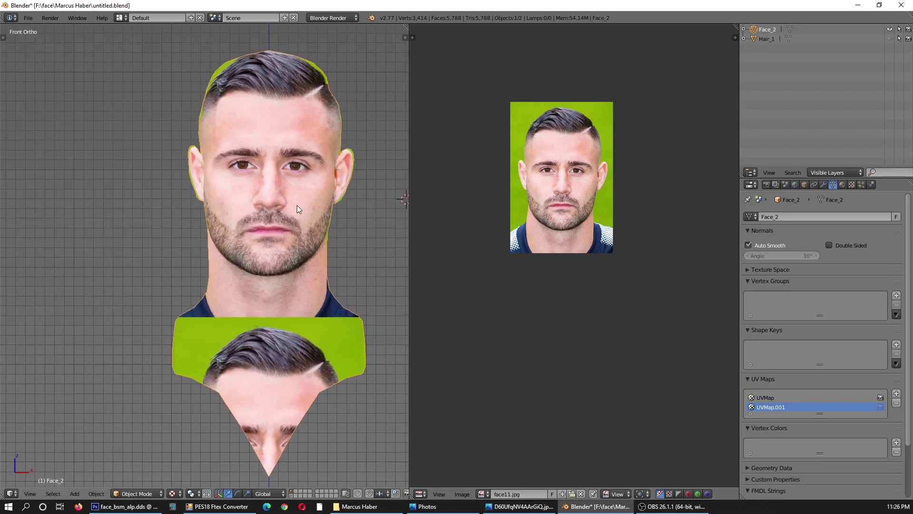
scroll(270, 210, "up", 3)
scroll(269, 210, "up", 2)
scroll(270, 210, "down", 5)
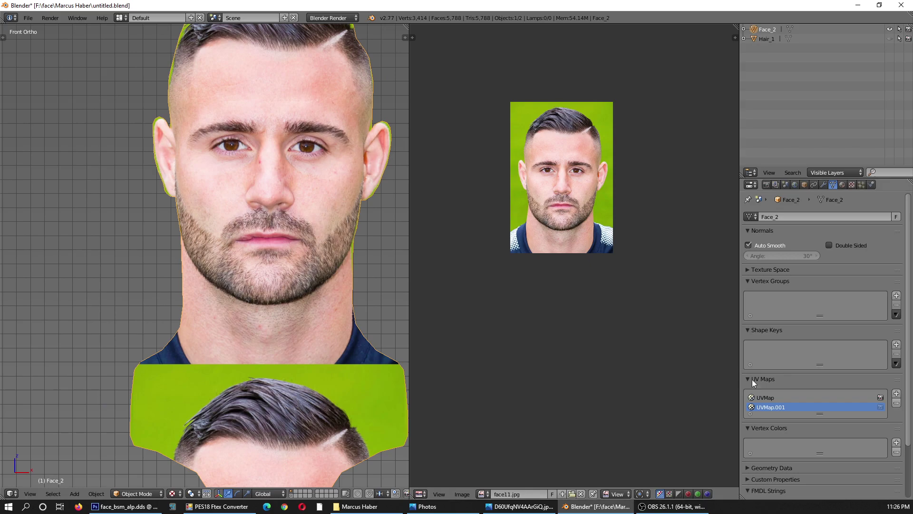
Make UVMap active, show face_bsm_alp.dds in the image editor, and enter Texture Paint mode.
left_click(774, 396)
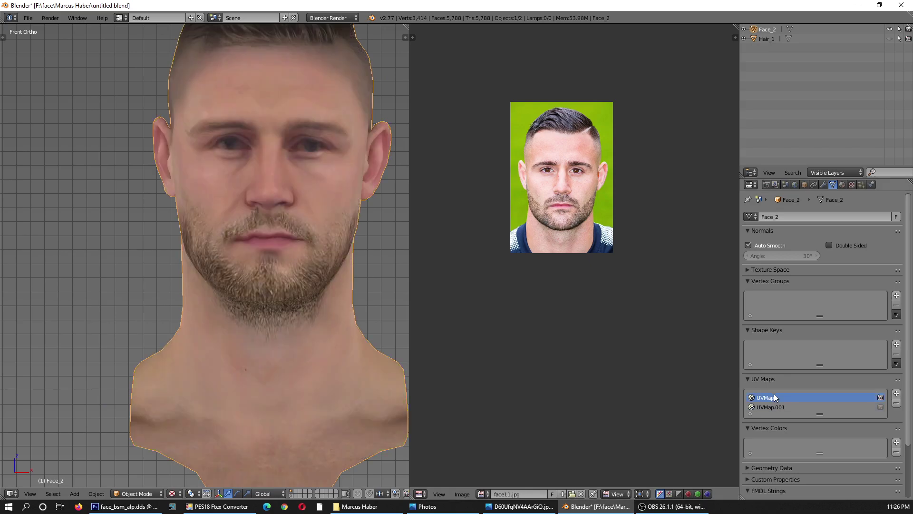
left_click(483, 494)
left_click(490, 416)
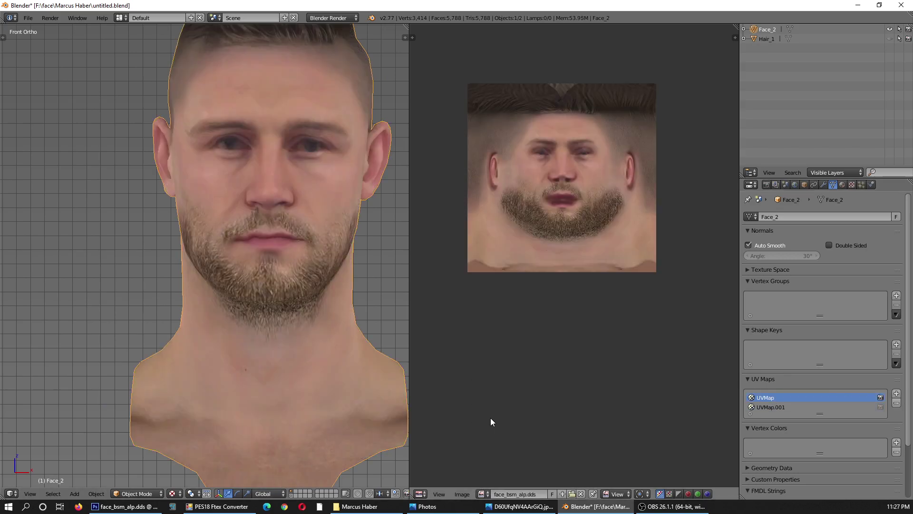
left_click(126, 495)
left_click(139, 430)
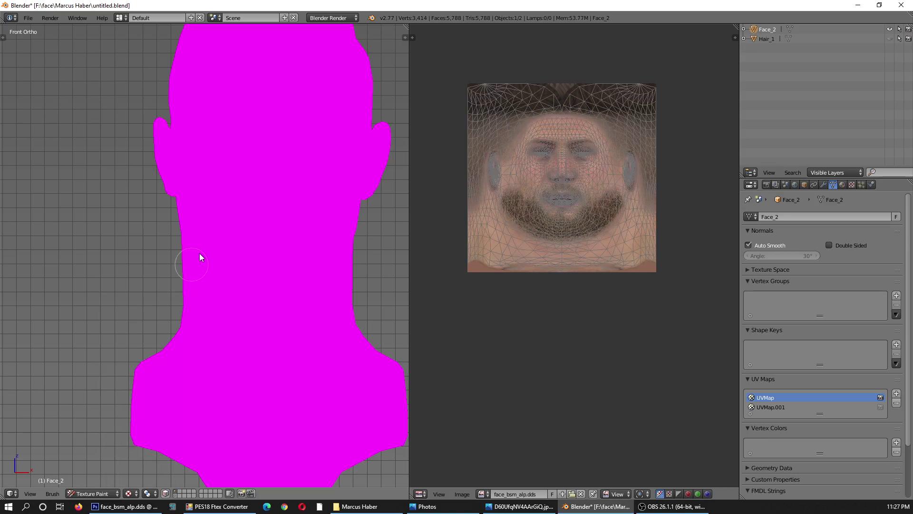
Set the paint slots to single Image mode and start a new image with transparent fill.
left_click(3, 38)
left_click(6, 76)
left_click(5, 54)
left_click(42, 55)
left_click(25, 76)
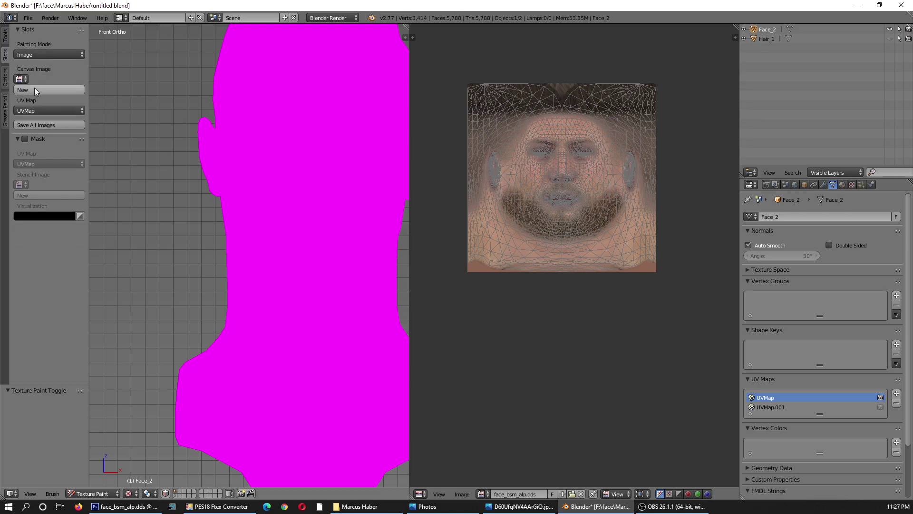
left_click(34, 87)
left_click(112, 112)
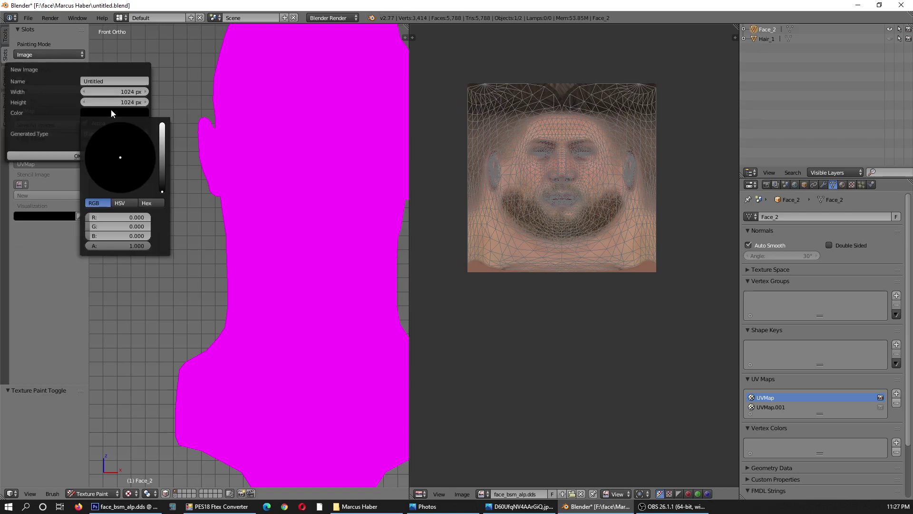
left_click(139, 245)
type("0")
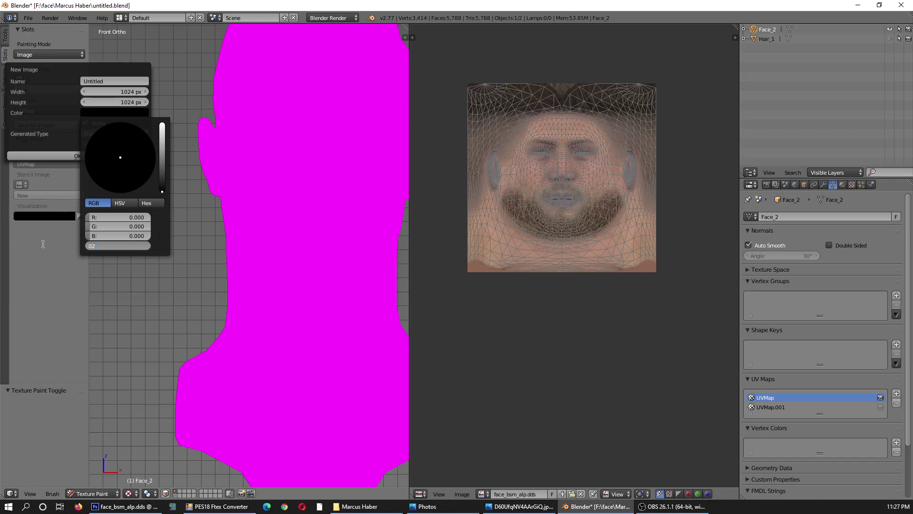
key("Return")
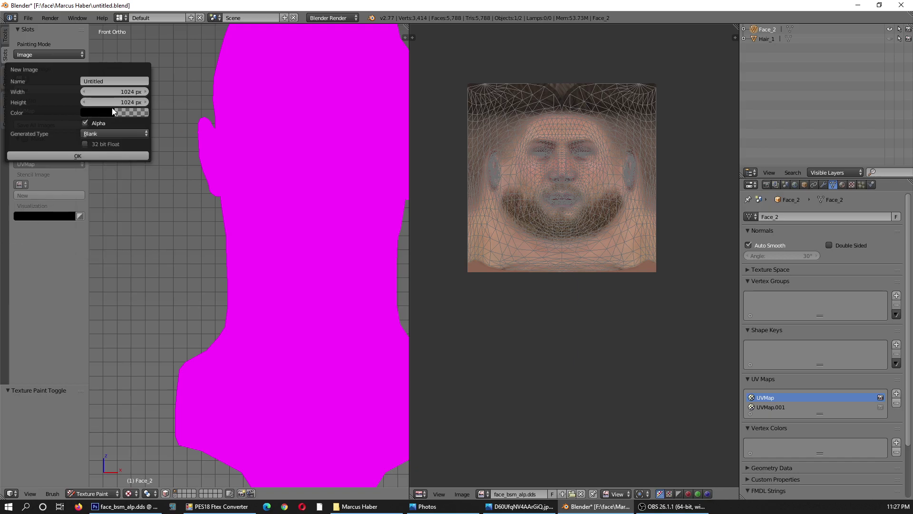
Make the new canvas image 2048 x 2048 and create it.
left_click(119, 90)
type("20")
key("Return")
left_click(110, 105)
left_click_drag(111, 104, 74, 99)
type("2048")
key("Return")
left_click(81, 155)
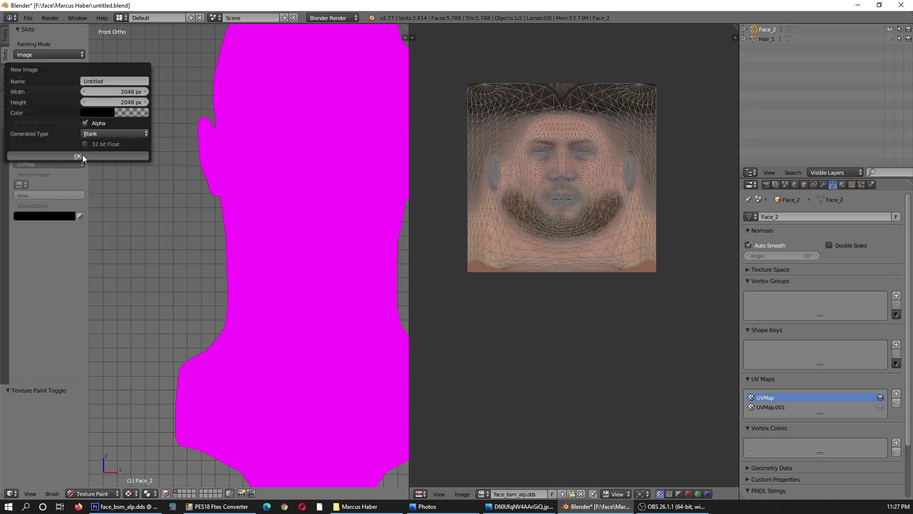
Choose the Clone brush, cloning from image face11 through source UV map UVMap.001.
left_click(5, 36)
left_click(49, 102)
left_click(73, 206)
left_click(23, 152)
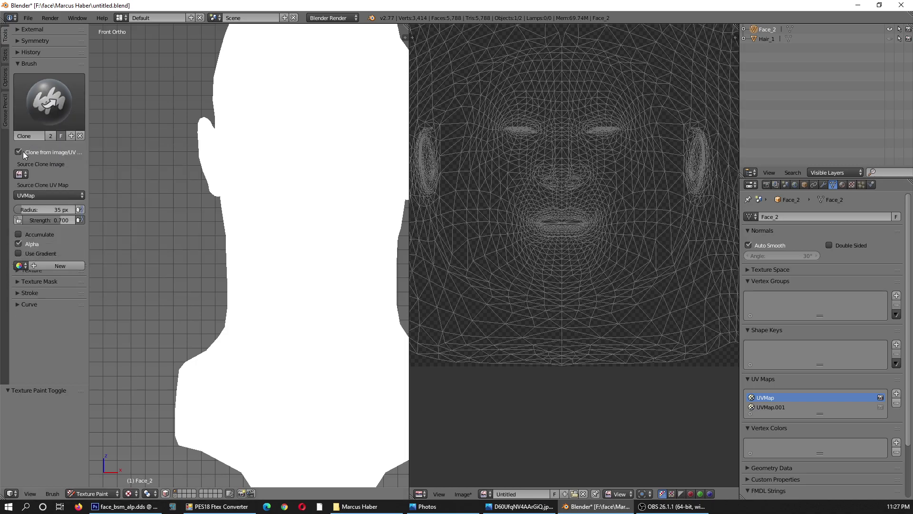
left_click(19, 175)
left_click(35, 204)
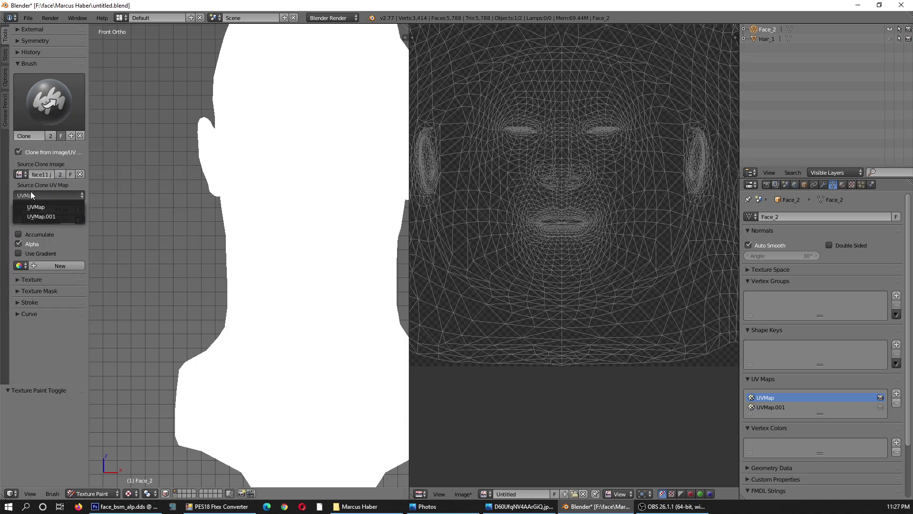
left_click(30, 215)
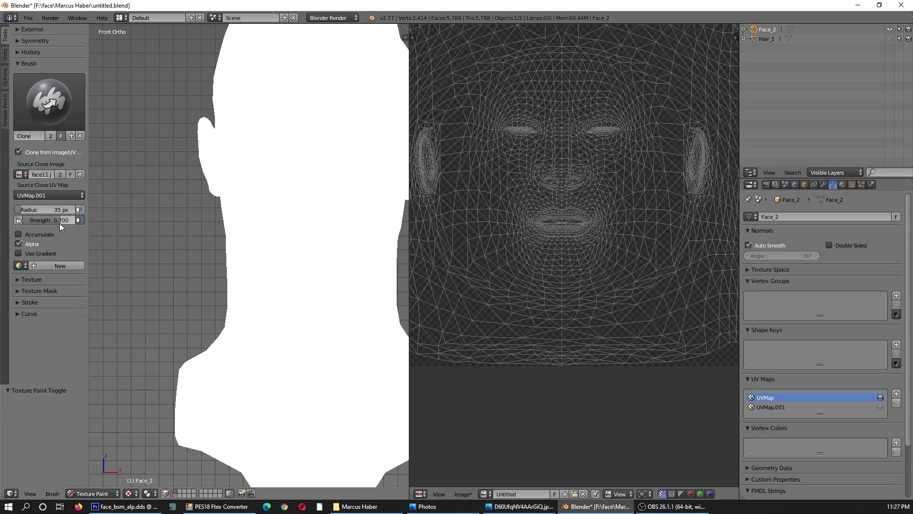
Set the clone brush radius to 52 px and paint the first stroke on the face.
mouse_move(18, 209)
left_mouse_down()
mouse_move(34, 208)
mouse_move(10, 214)
left_mouse_up()
left_click_drag(19, 210, 17, 211)
scroll(224, 216, "down", 4)
scroll(180, 214, "down", 3)
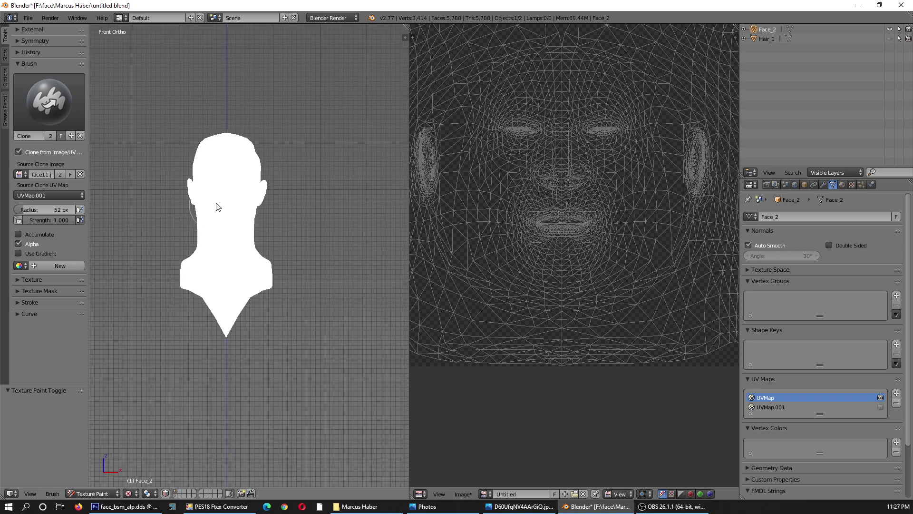
left_click(229, 199)
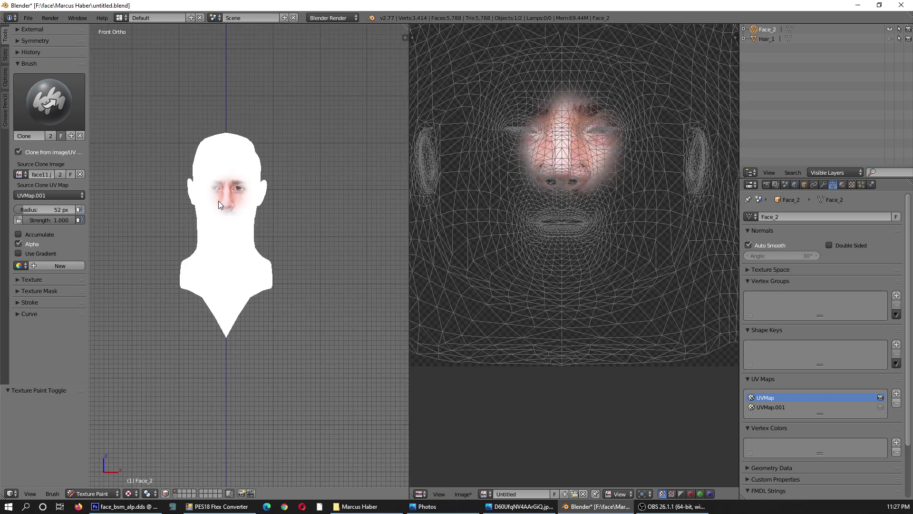
Clone-paint the hair, face and beard across the front of the head.
left_click(219, 201)
scroll(218, 200, "down", 3)
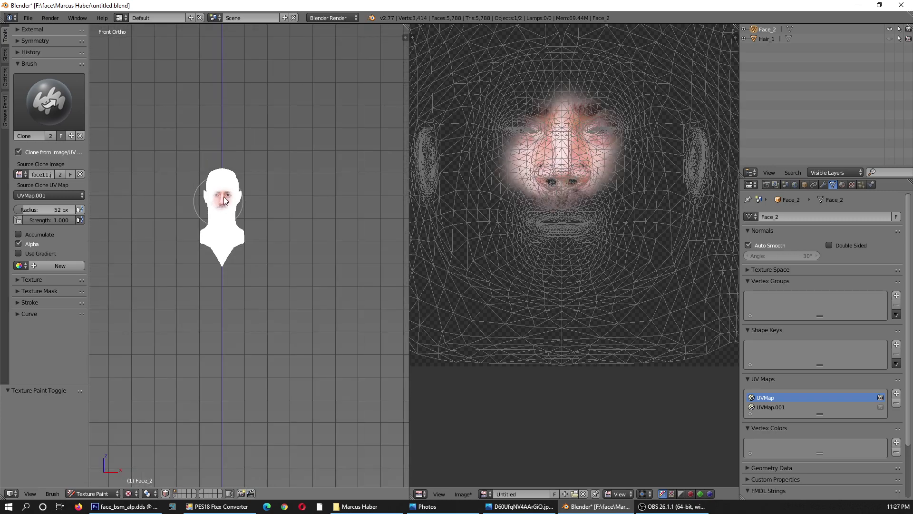
left_click(223, 196)
scroll(223, 196, "up", 4)
mouse_move(205, 172)
left_mouse_down()
mouse_move(213, 156)
mouse_move(222, 201)
mouse_move(210, 224)
mouse_move(164, 230)
left_mouse_up()
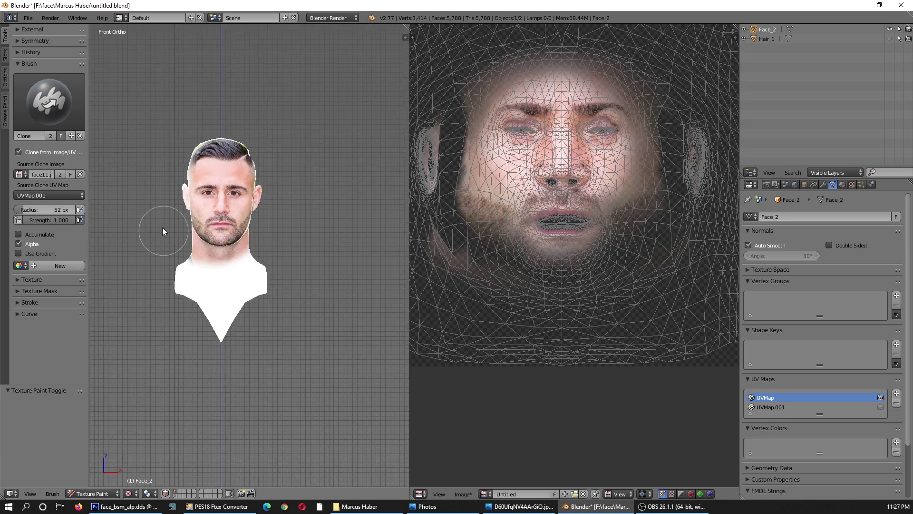
scroll(220, 241, "down", 1)
scroll(219, 241, "up", 2)
scroll(218, 241, "up", 1)
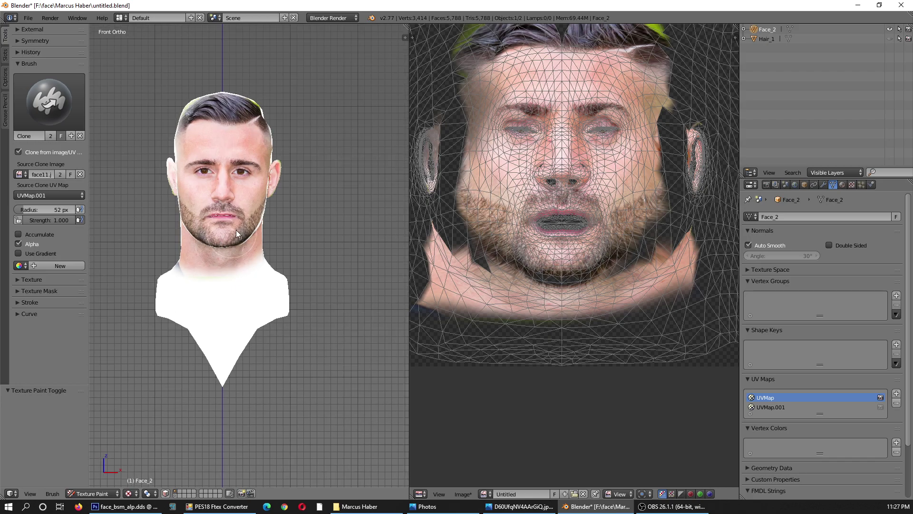
Set the brush radius to 45 px and paint the right jaw, hair top and chest.
left_click(45, 209)
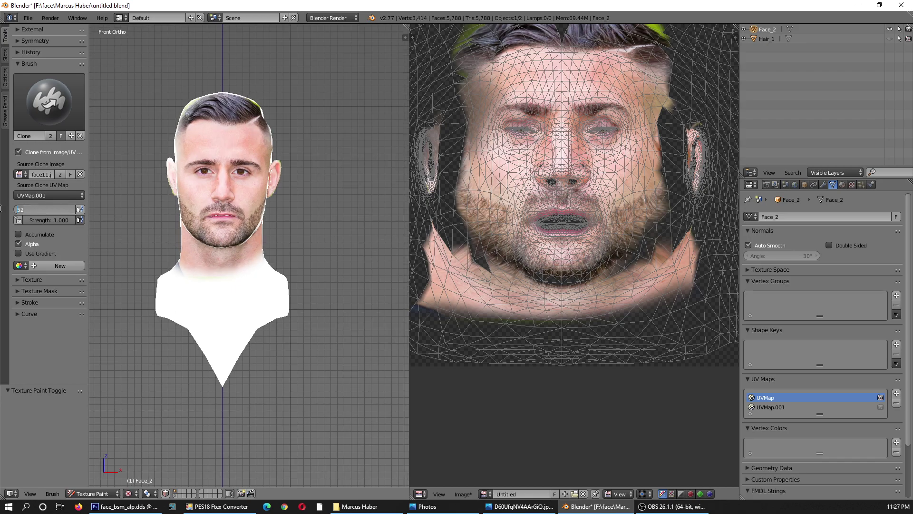
type("5")
key("Return")
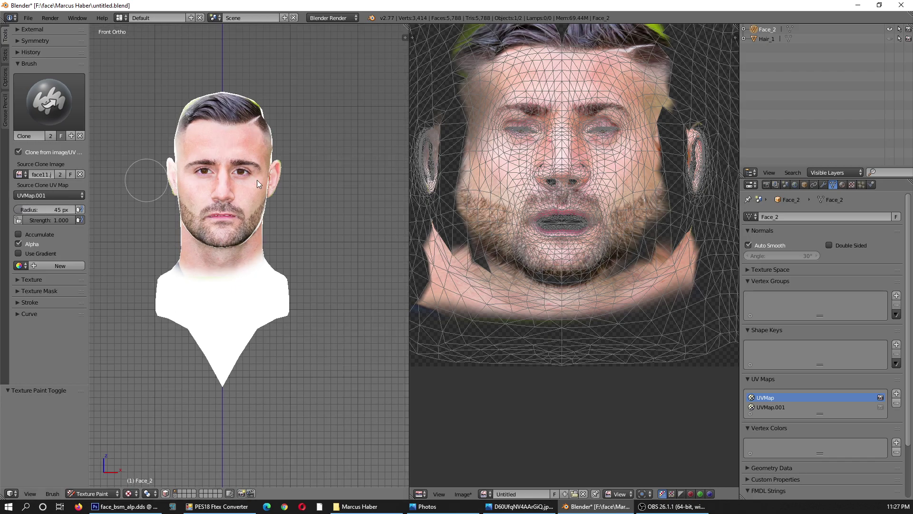
left_click_drag(252, 238, 248, 232)
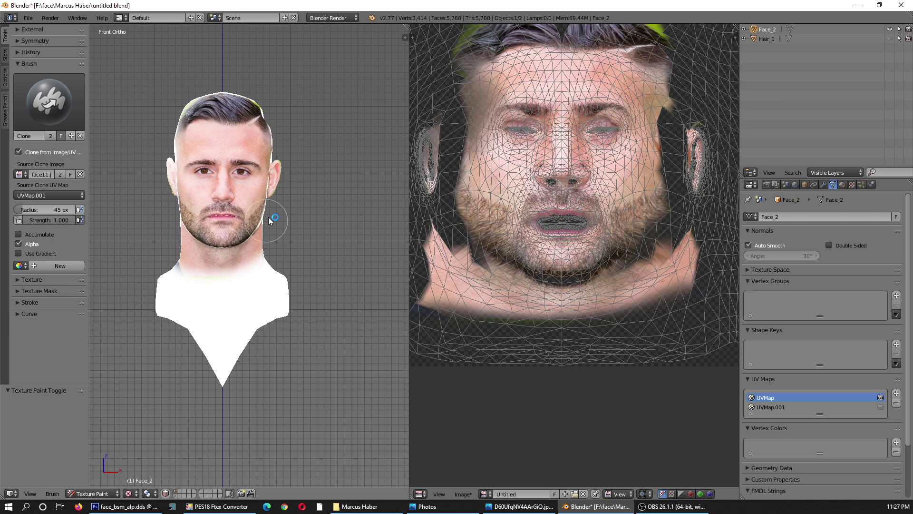
left_click_drag(208, 110, 204, 110)
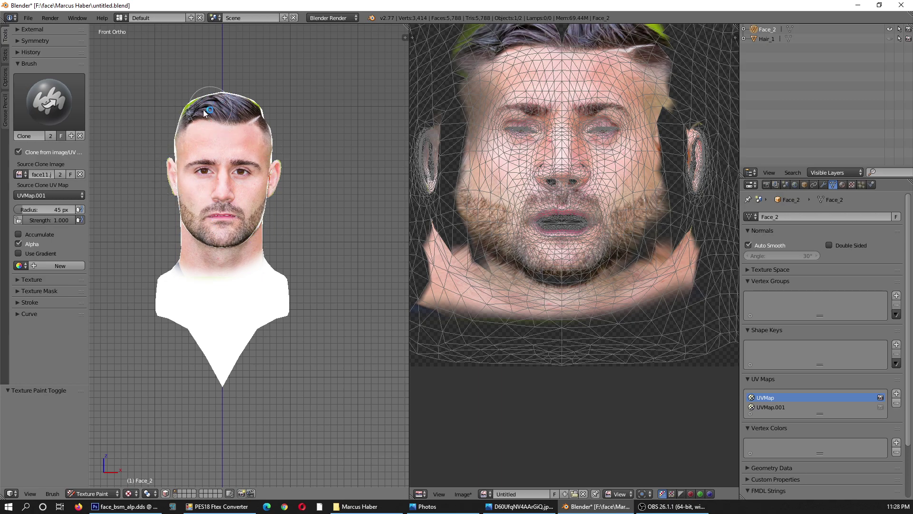
mouse_move(199, 258)
left_mouse_down()
mouse_move(255, 283)
mouse_move(177, 293)
mouse_move(231, 321)
mouse_move(223, 369)
left_mouse_up()
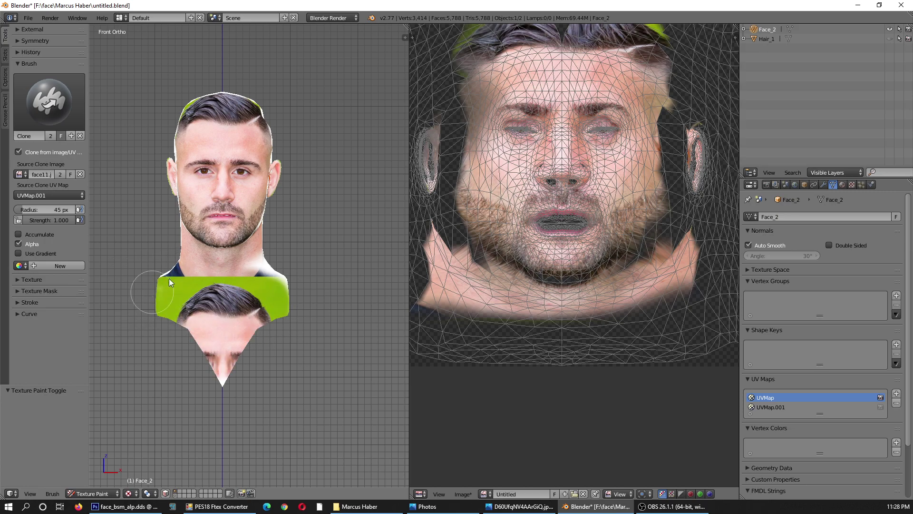
left_click(236, 108)
Orbit to an angled view and clone skin, hair and ear onto the white side.
middle_click_drag(247, 203, 181, 204)
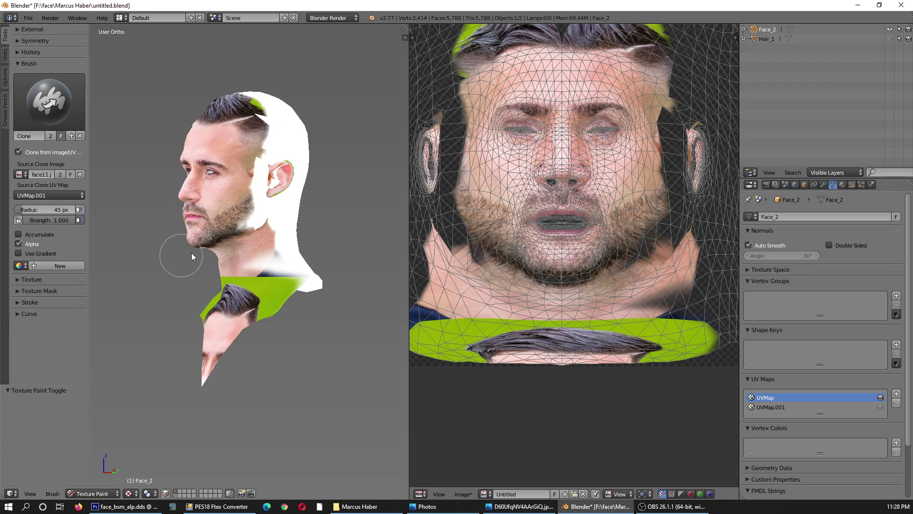
mouse_move(202, 244)
middle_mouse_down()
mouse_move(218, 232)
mouse_move(250, 238)
mouse_move(232, 233)
middle_mouse_up()
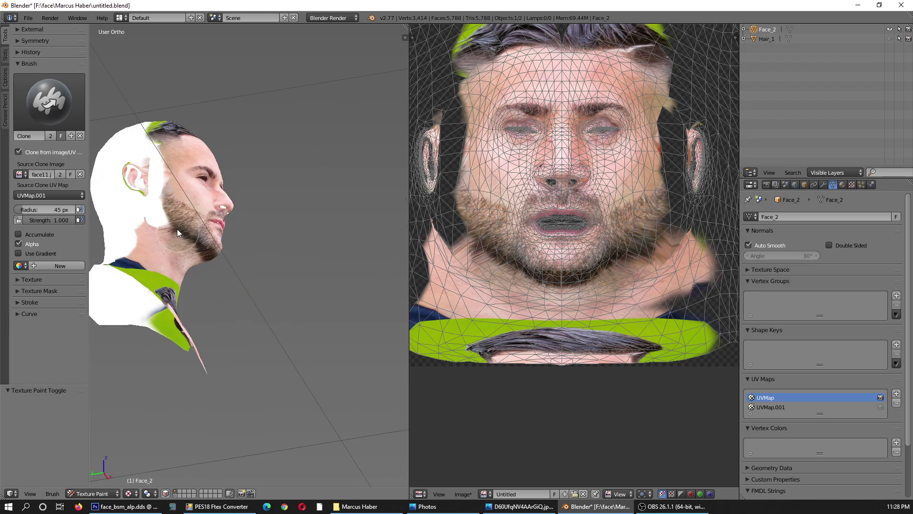
left_click_drag(158, 137, 144, 227)
left_click_drag(167, 176, 241, 216)
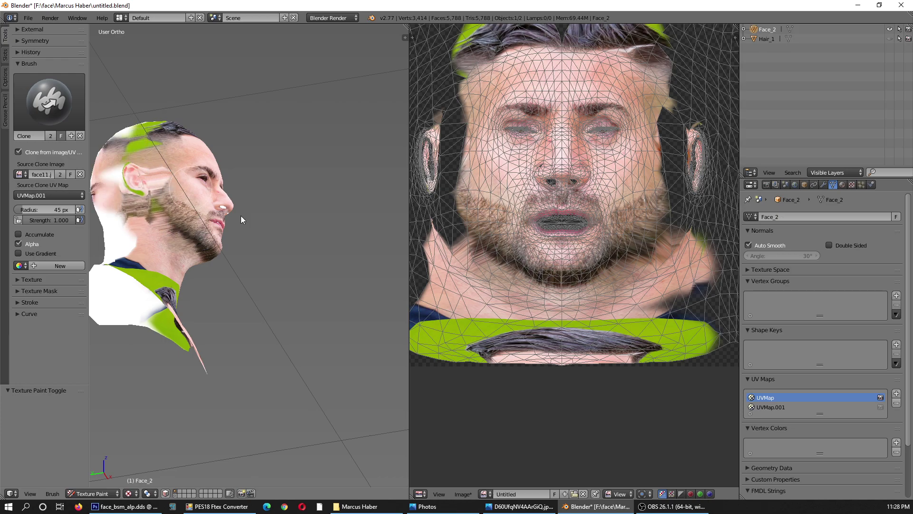
mouse_move(196, 219)
middle_mouse_down()
mouse_move(232, 204)
mouse_move(168, 218)
mouse_move(235, 189)
mouse_move(239, 238)
middle_mouse_up()
scroll(538, 148, "up", 3)
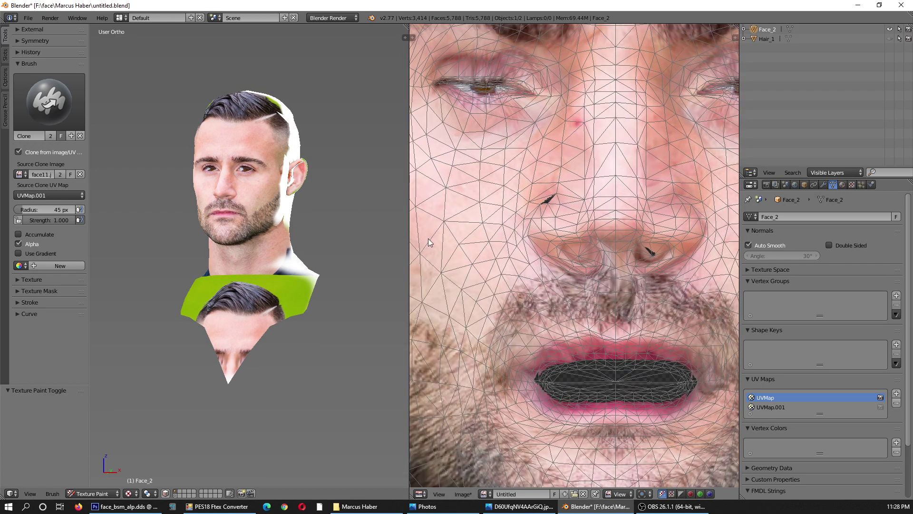
mouse_move(250, 255)
middle_mouse_down()
mouse_move(227, 200)
mouse_move(244, 200)
mouse_move(150, 98)
middle_mouse_up()
scroll(227, 201, "up", 6)
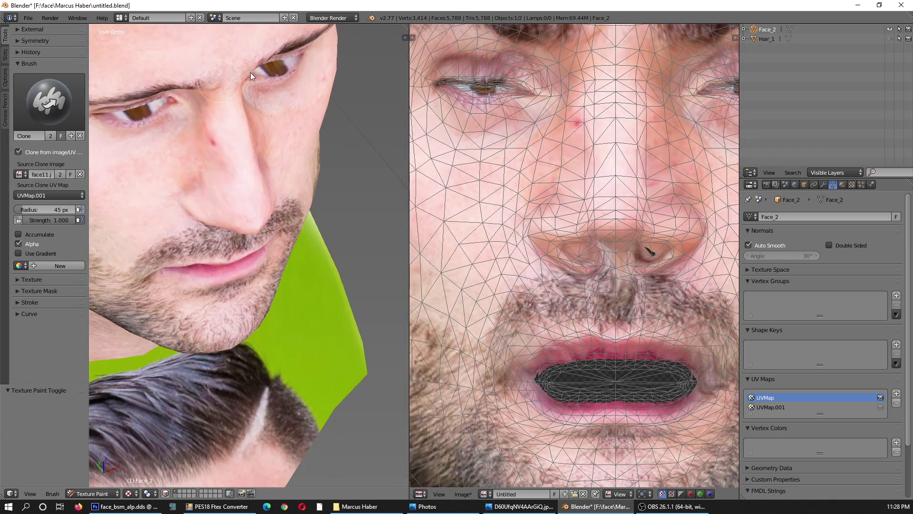
Inspect the head from below and both profiles, touching up paint near the ear.
mouse_move(249, 176)
middle_mouse_down()
mouse_move(221, 142)
mouse_move(235, 211)
mouse_move(248, 151)
mouse_move(223, 233)
mouse_move(280, 241)
middle_mouse_up()
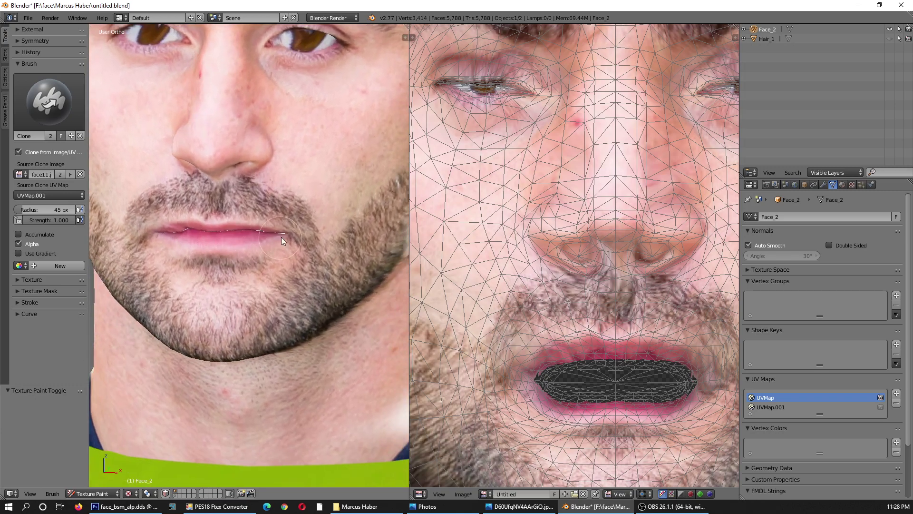
middle_click_drag(179, 239, 260, 229)
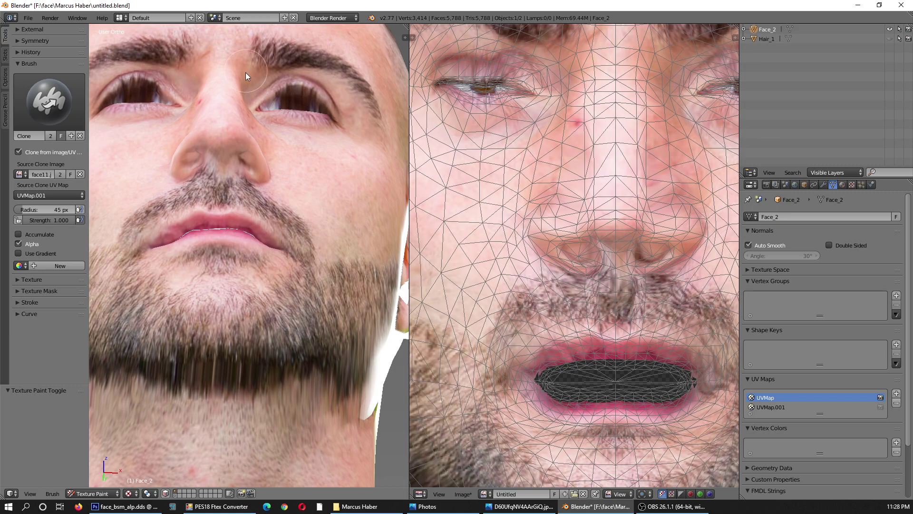
mouse_move(176, 116)
middle_mouse_down()
mouse_move(224, 169)
mouse_move(190, 100)
middle_mouse_up()
mouse_move(247, 82)
middle_mouse_down()
mouse_move(119, 158)
mouse_move(203, 131)
middle_mouse_up()
scroll(238, 129, "down", 5)
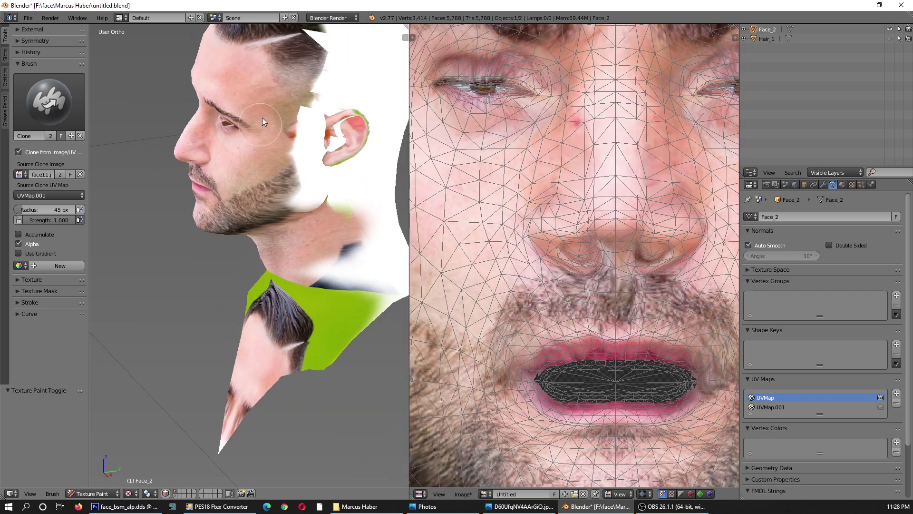
mouse_move(305, 95)
left_mouse_down()
mouse_move(324, 123)
mouse_move(301, 176)
left_mouse_up()
mouse_move(290, 217)
middle_mouse_down()
mouse_move(340, 190)
mouse_move(246, 168)
middle_mouse_up()
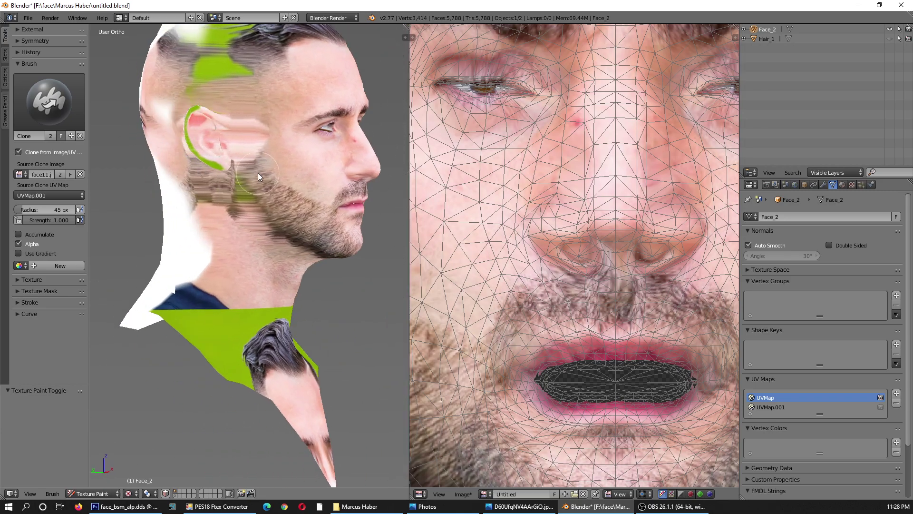
scroll(266, 176, "down", 4)
scroll(293, 186, "up", 2)
scroll(304, 186, "down", 2)
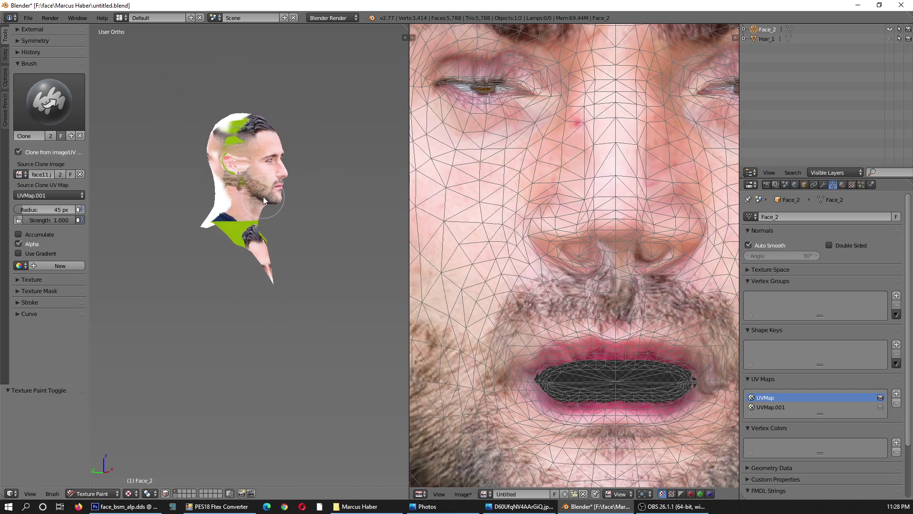
left_click(462, 494)
Save the painted canvas as the PNG 0001, then switch to Photoshop.
left_click(496, 417)
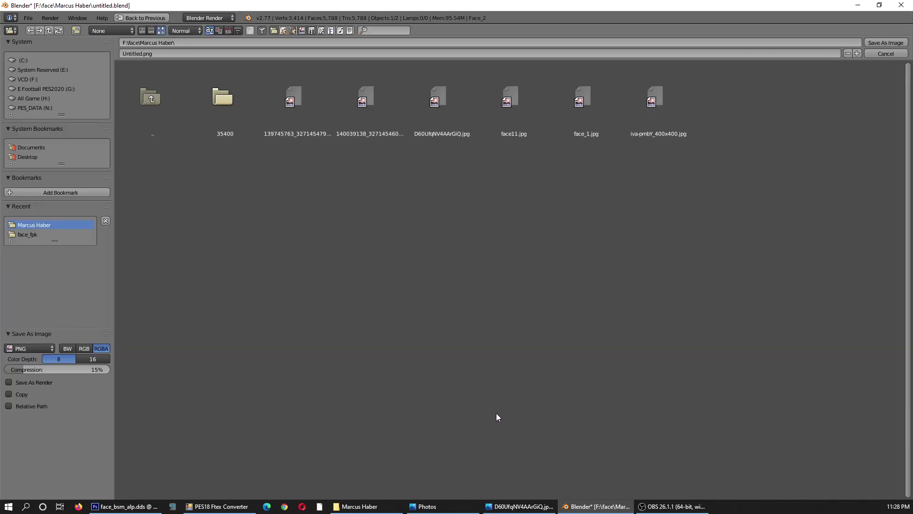
left_click(157, 55)
type("0001")
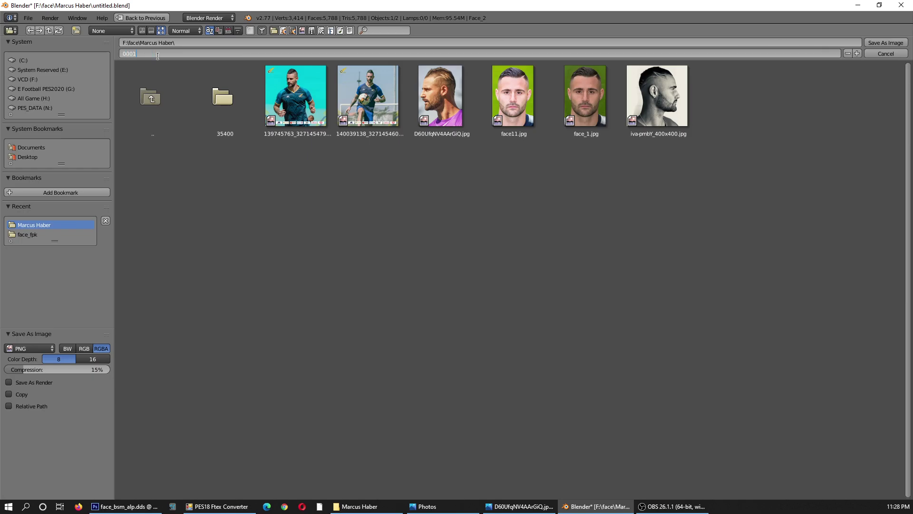
key("Return")
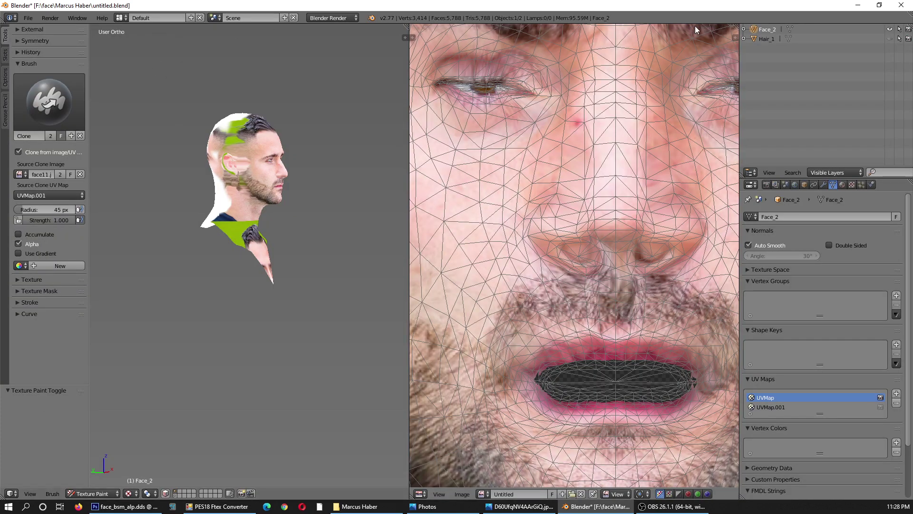
left_click(124, 506)
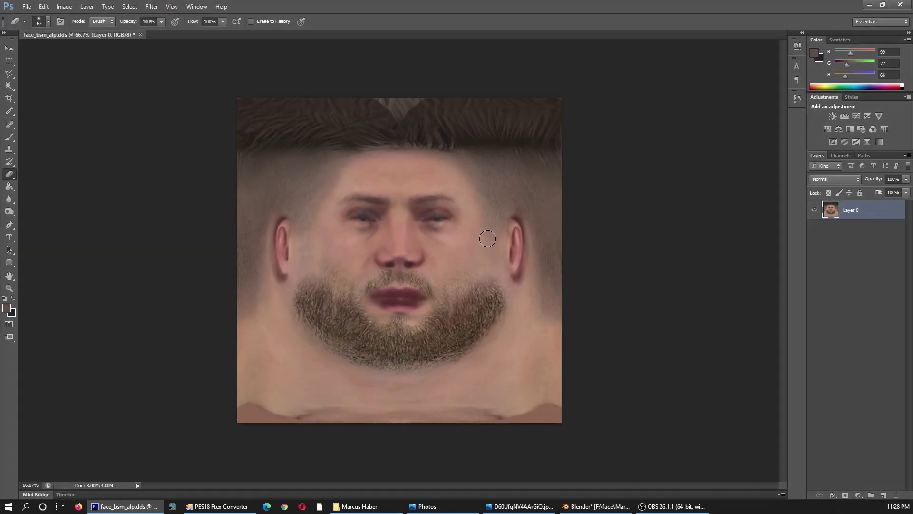
Resize the face_bsm_alp.dds image to 2048 pixels.
left_click(65, 6)
left_click(70, 76)
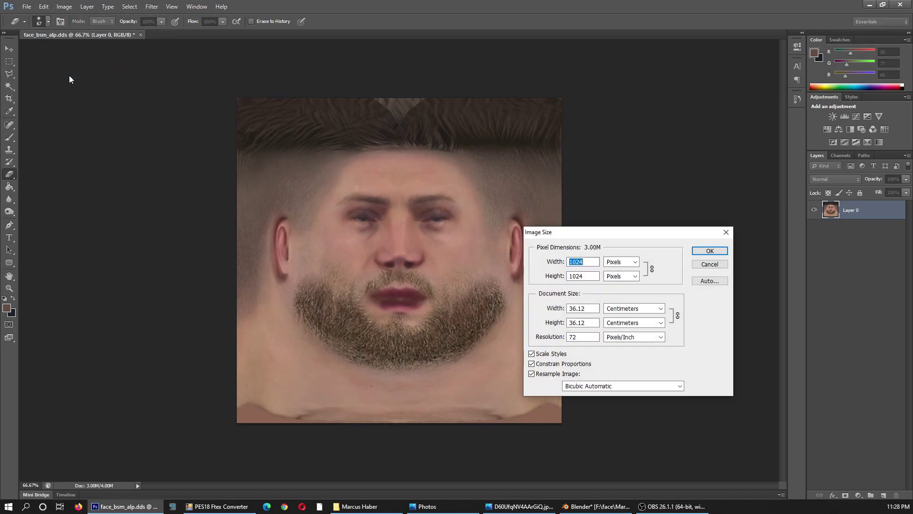
type("2048")
key("Return")
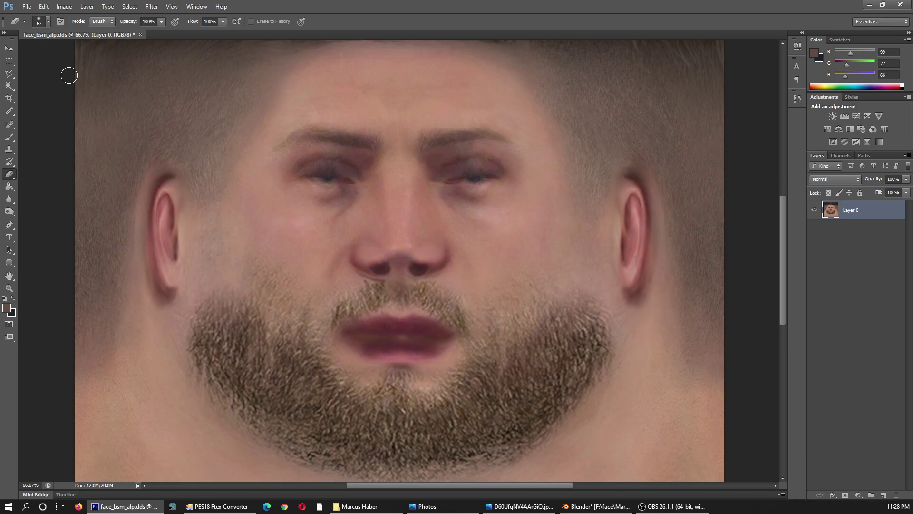
Open 0001.png and add face_bsm_alp.dds as Layer 1 beneath the selected Layer 0.
left_click(353, 508)
mouse_move(286, 152)
left_mouse_down()
mouse_move(126, 505)
mouse_move(518, 15)
left_mouse_up()
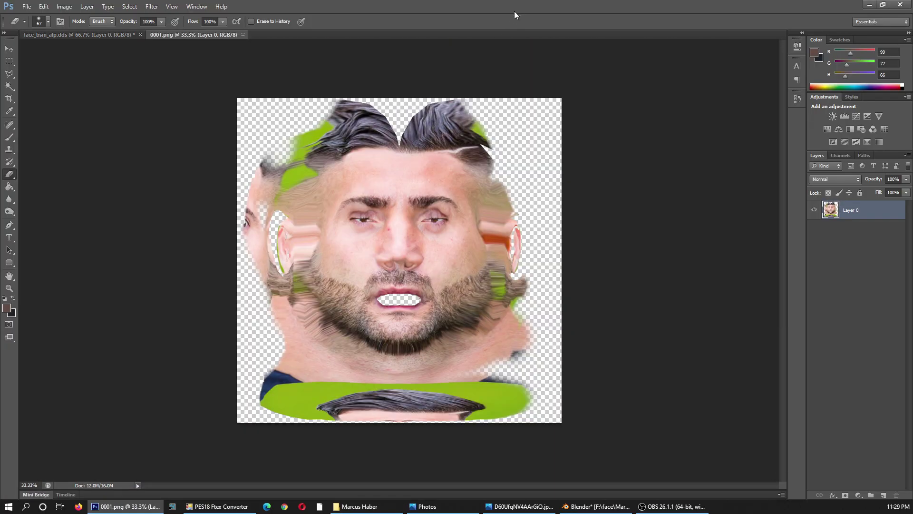
left_click(112, 33)
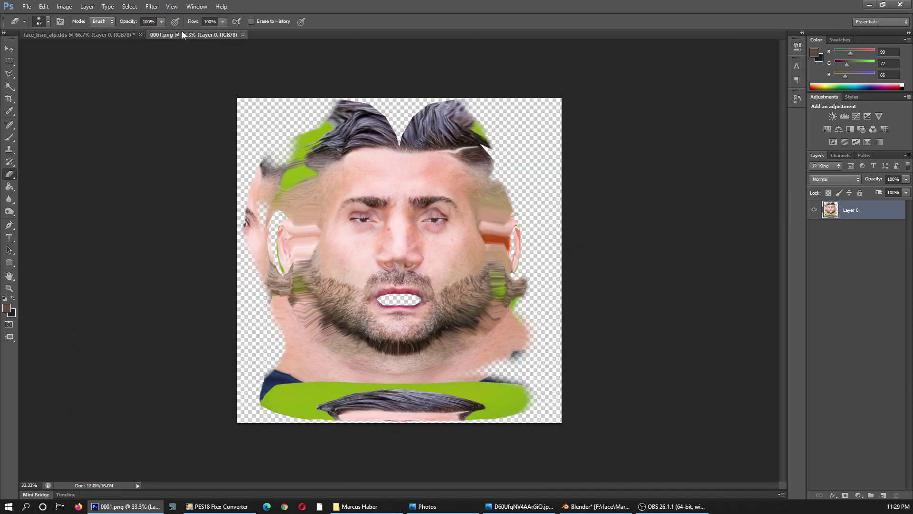
left_click_drag(182, 31, 578, 144)
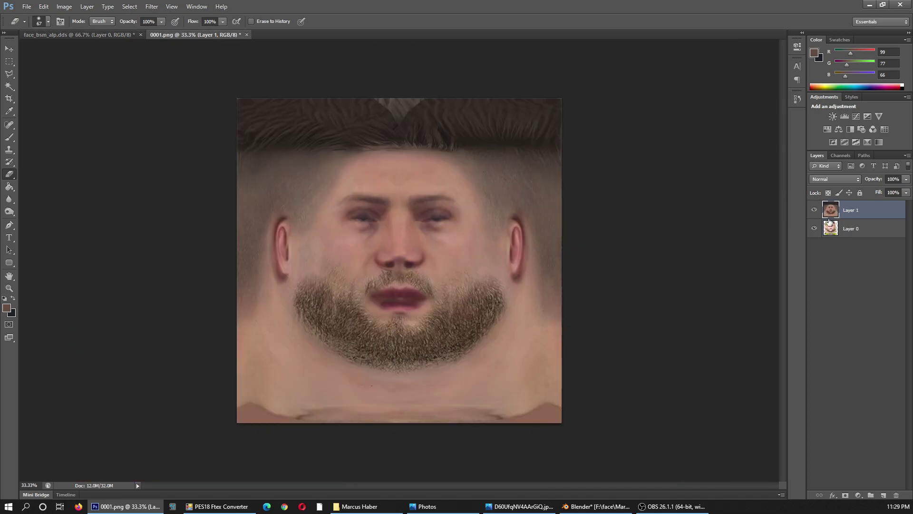
left_click_drag(830, 222, 824, 239)
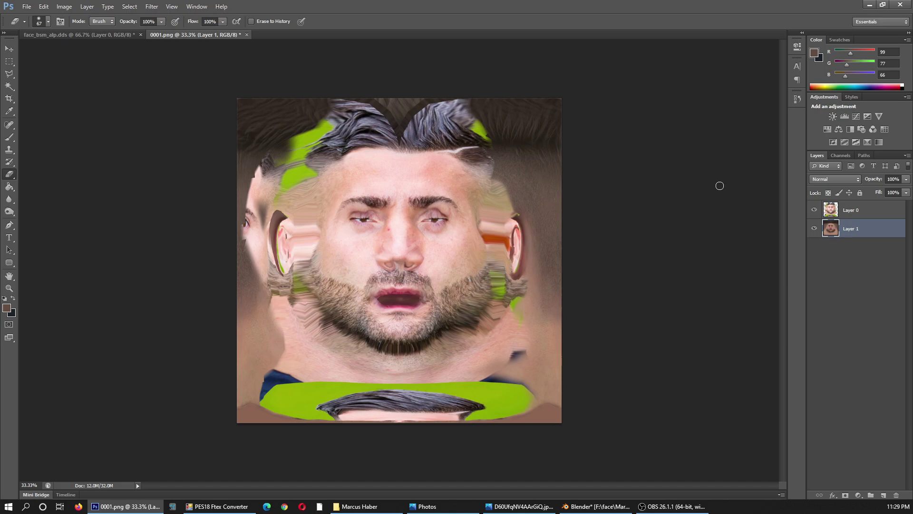
left_click(851, 217)
With a larger eraser, erase the distorted ears, collar and neck smears on Layer 0.
right_click(492, 189)
left_click_drag(516, 209, 560, 212)
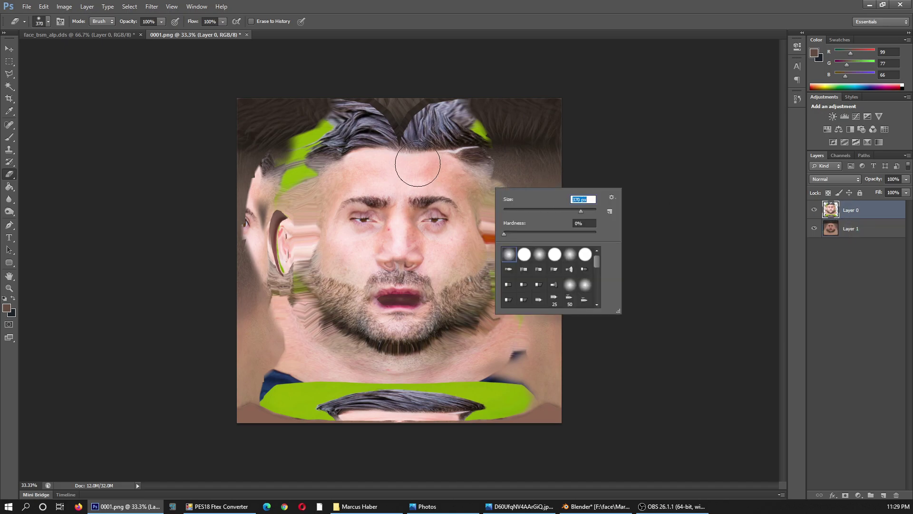
left_click(287, 142)
left_click_drag(287, 147, 275, 329)
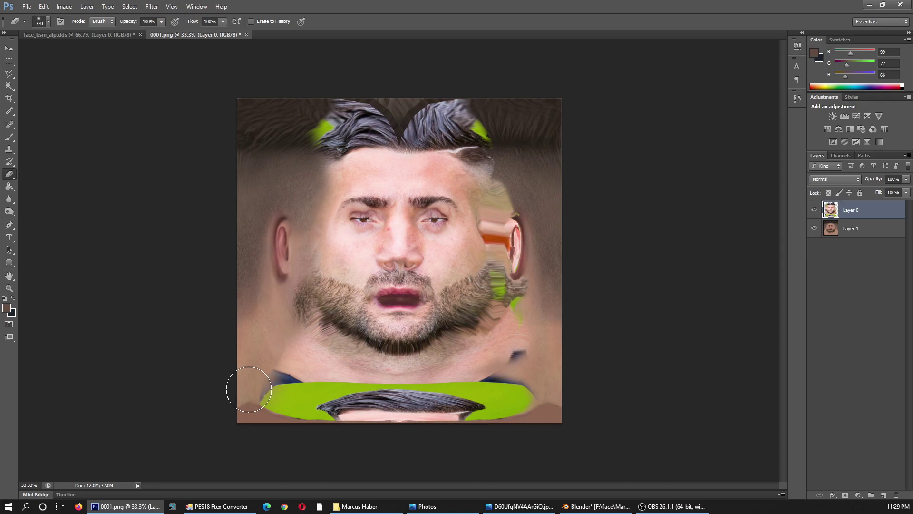
left_click_drag(276, 328, 261, 418)
mouse_move(538, 333)
left_mouse_down()
mouse_move(366, 413)
mouse_move(480, 404)
left_mouse_up()
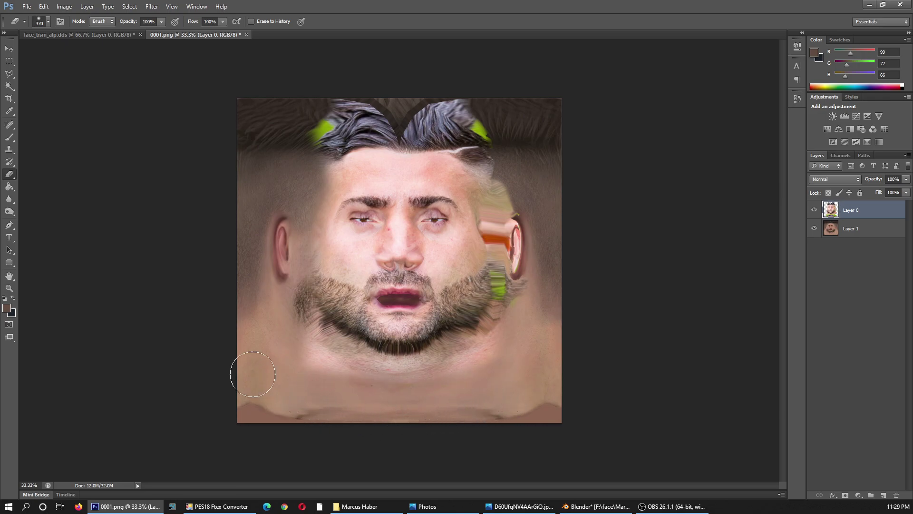
mouse_move(526, 312)
left_mouse_down()
mouse_move(510, 248)
mouse_move(516, 266)
mouse_move(522, 209)
mouse_move(498, 170)
left_mouse_up()
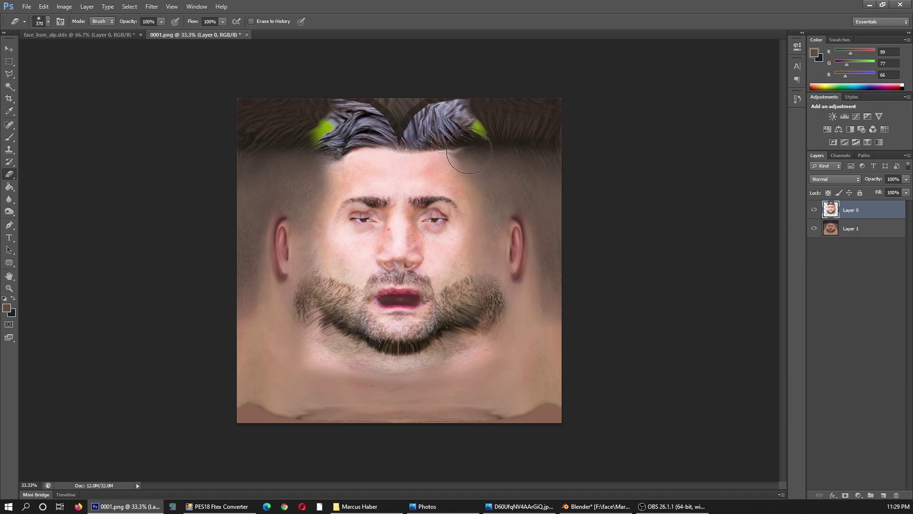
Shrink the eraser to 201 px and erase the green patch in the right hair.
right_click(498, 170)
left_click_drag(588, 192, 580, 192)
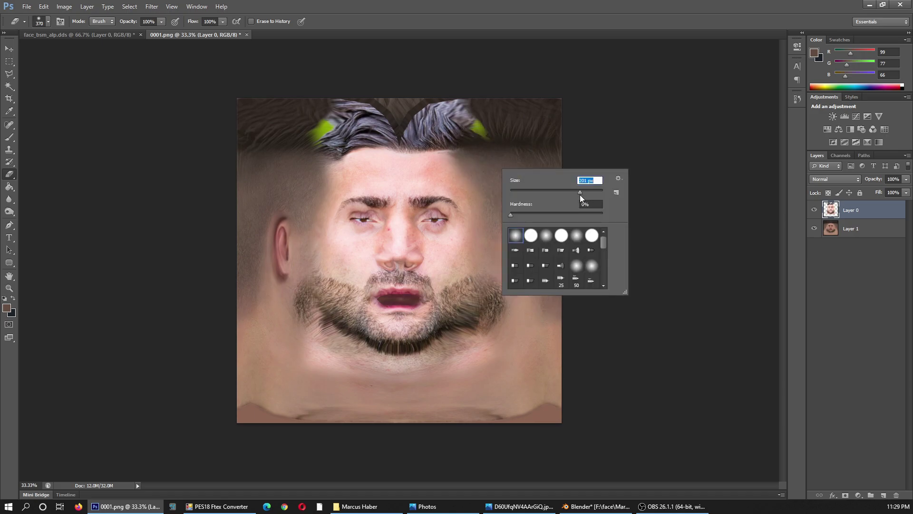
key("Return")
mouse_move(476, 154)
left_mouse_down()
mouse_move(426, 99)
mouse_move(333, 125)
mouse_move(305, 147)
left_mouse_up()
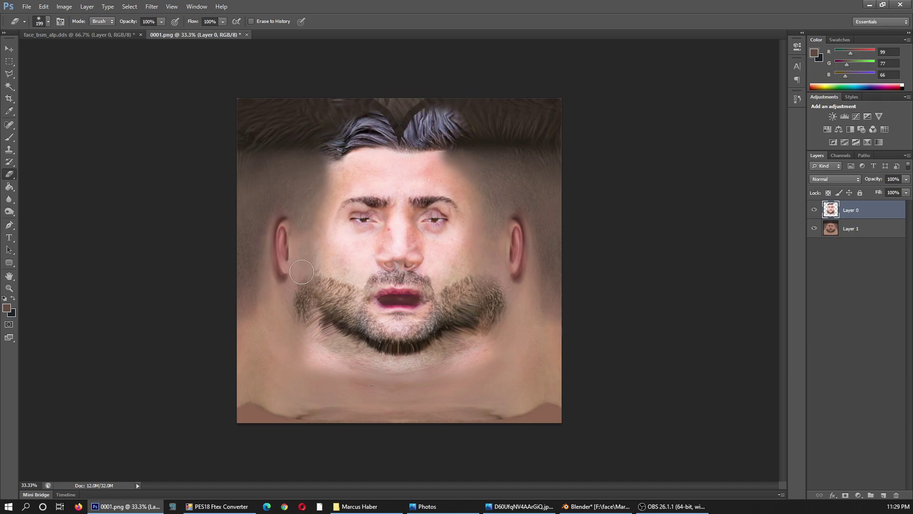
Toggle Layer 0's visibility repeatedly to compare against the original face, leaving it visible.
left_click(814, 211)
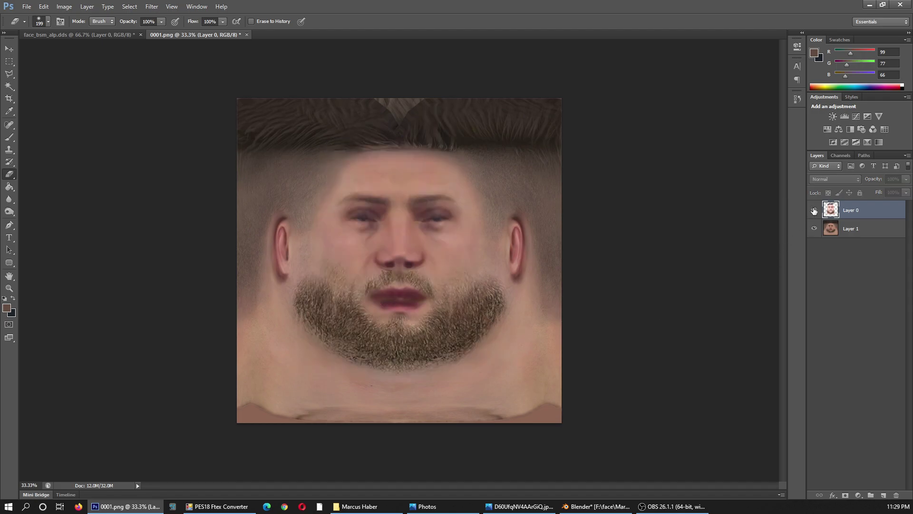
left_click(814, 211)
left_click(814, 211)
left_click(815, 211)
left_click(814, 211)
left_click(815, 211)
left_click(814, 211)
left_click(814, 211)
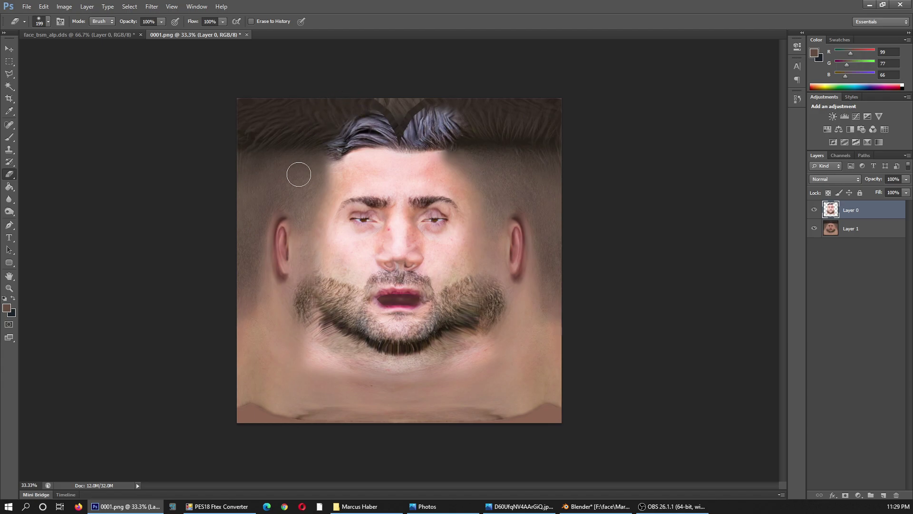
left_click(65, 7)
mouse_move(78, 31)
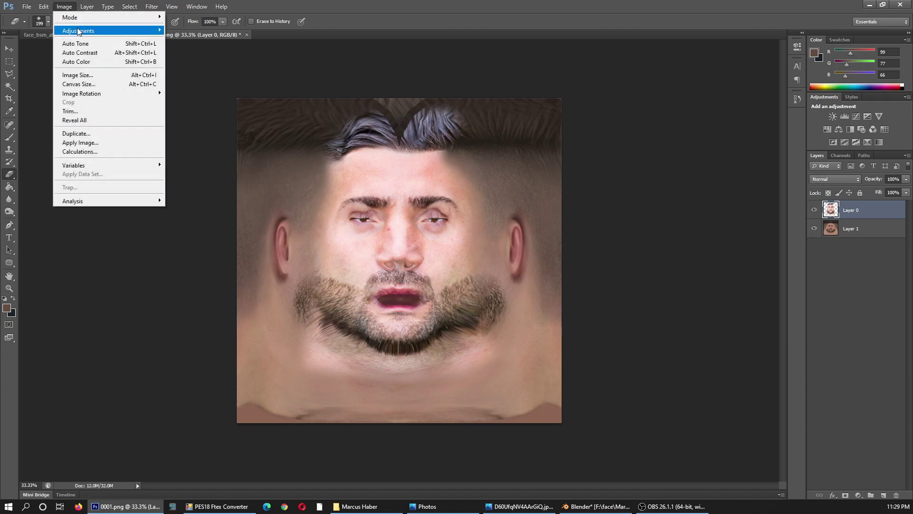
Match Layer 0's colours to face_bsm_alp.dds with slightly raised Color Intensity.
left_click(189, 228)
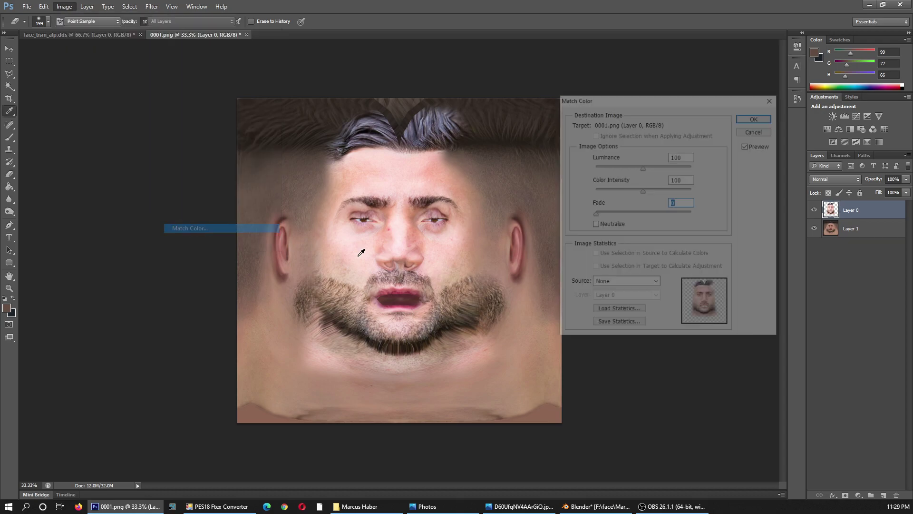
left_click(623, 283)
left_click(617, 301)
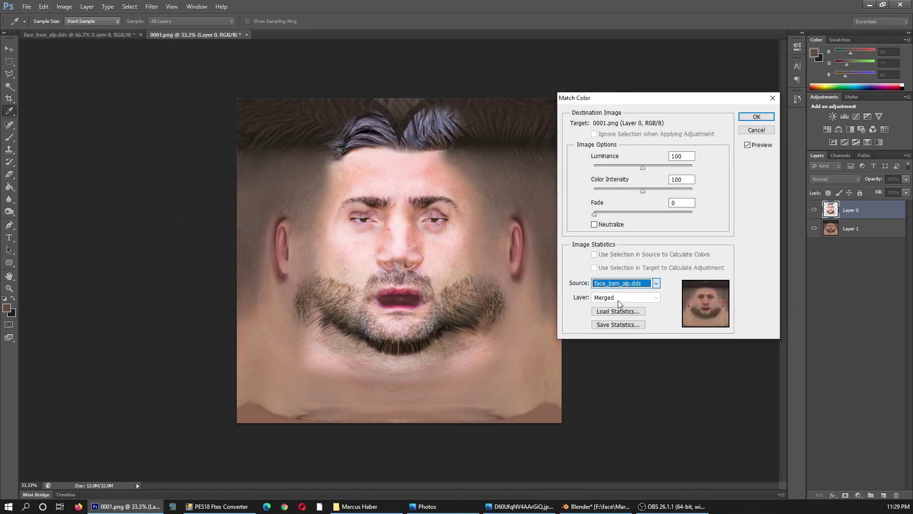
left_click(620, 298)
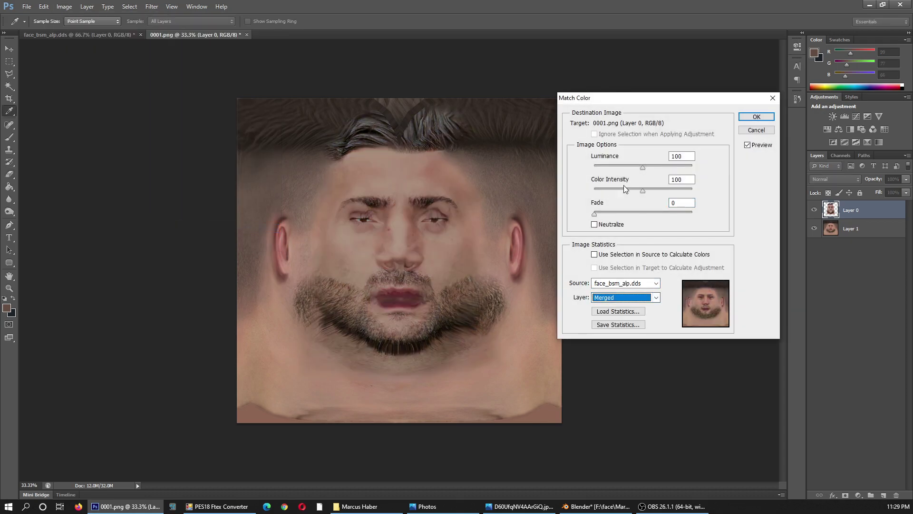
left_click_drag(646, 193, 650, 194)
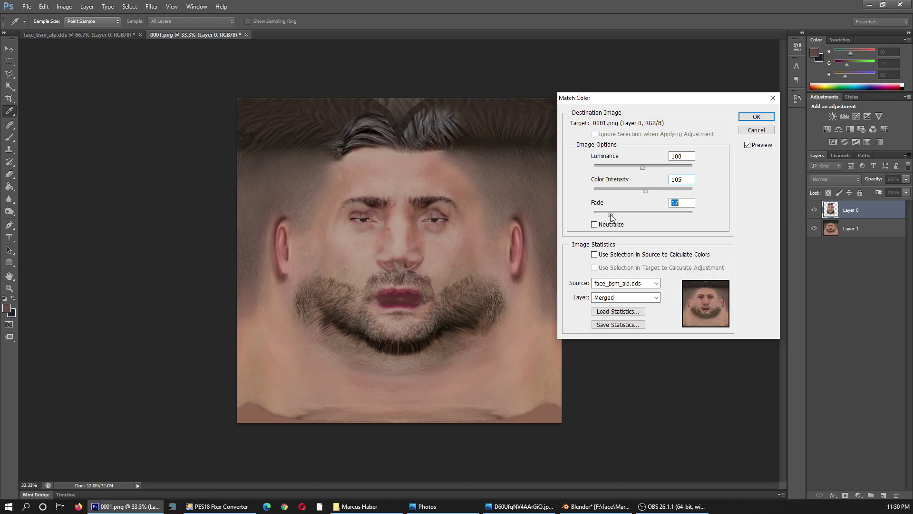
left_click(744, 119)
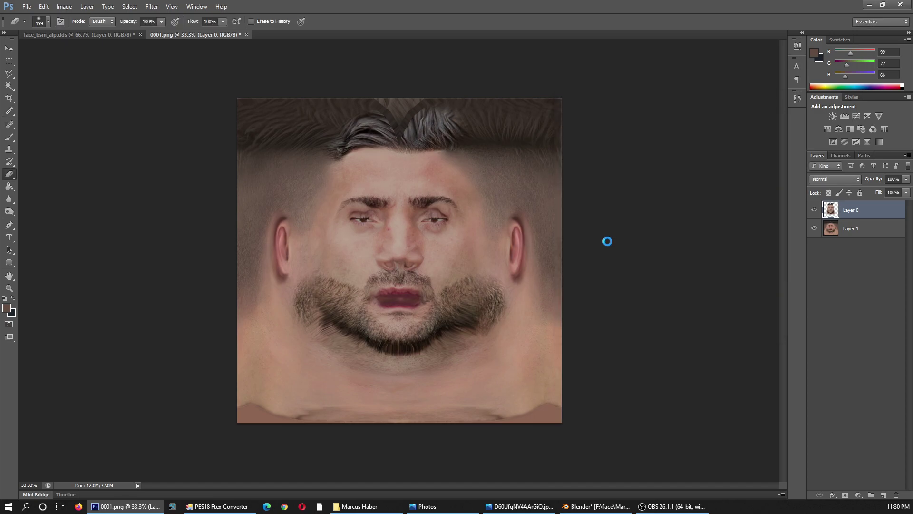
Save the matched image as a new PNG named 0000, then switch to File Explorer.
key("ctrl+shift+s")
type("0000")
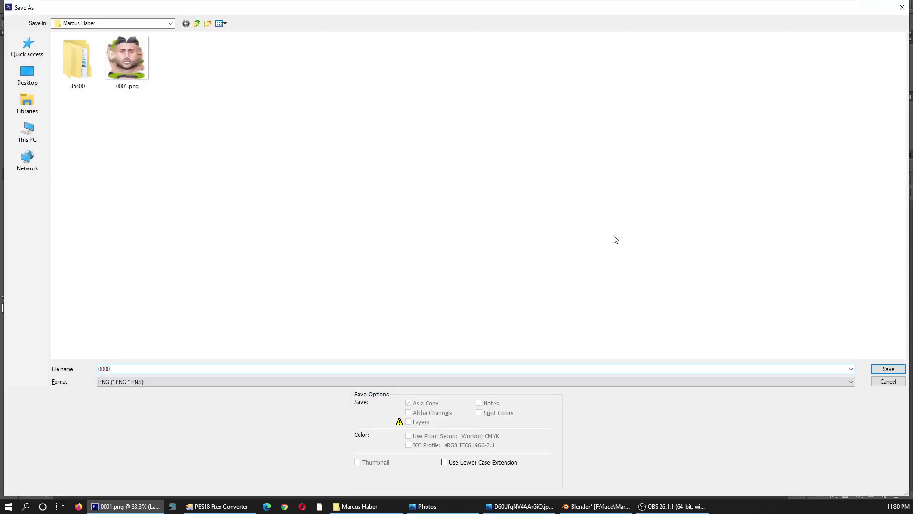
key("Return")
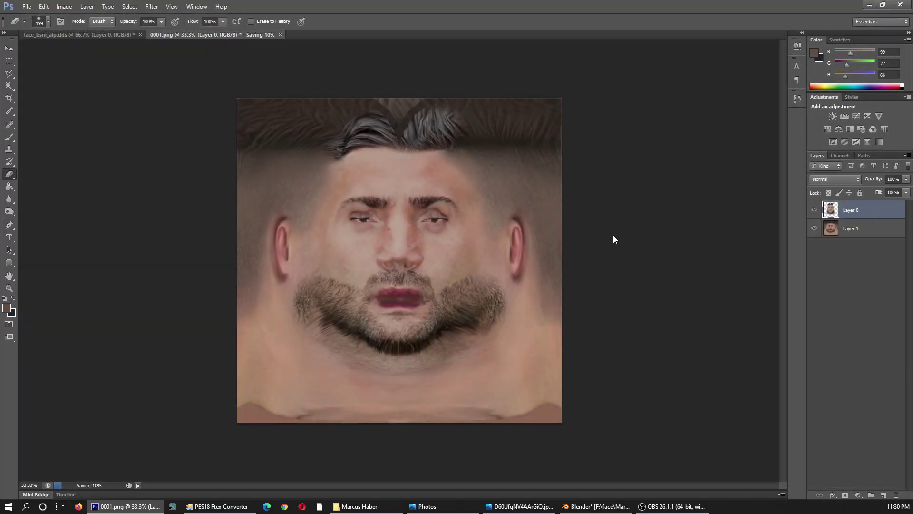
left_click(357, 506)
Refresh the player's folder twice in File Explorer, then Alt+Tab back to Blender.
right_click(486, 421)
left_click(541, 260)
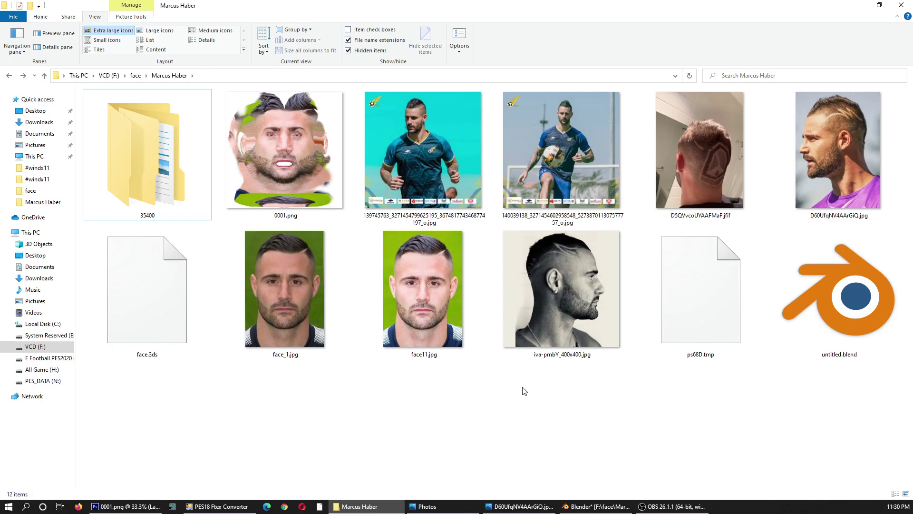
right_click(499, 423)
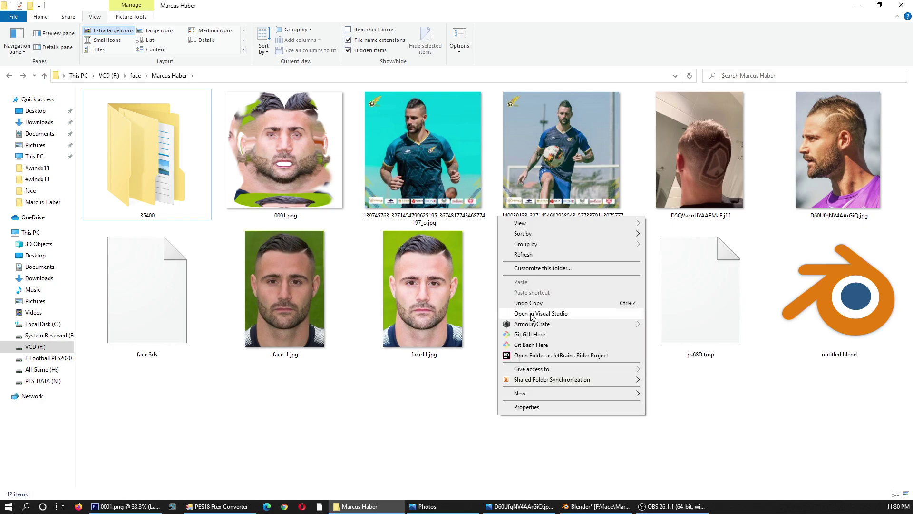
left_click(523, 252)
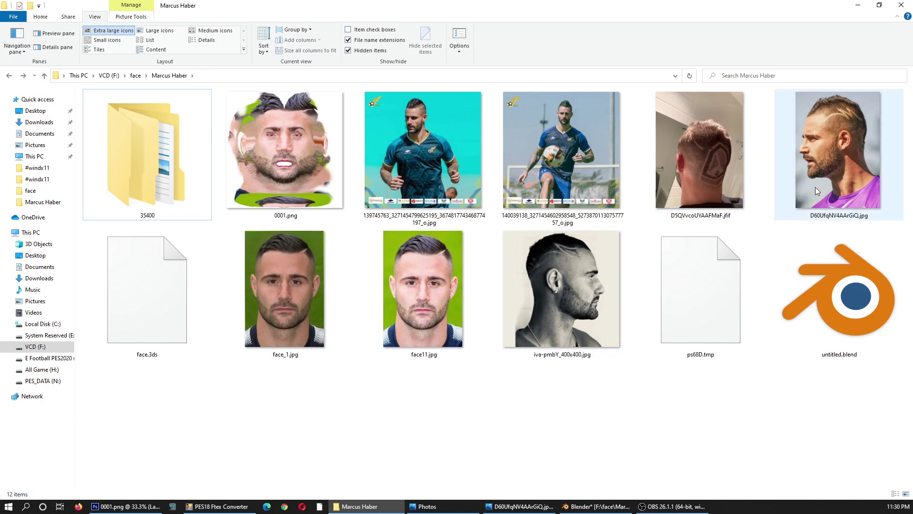
mouse_move(570, 350)
key("alt+Tab")
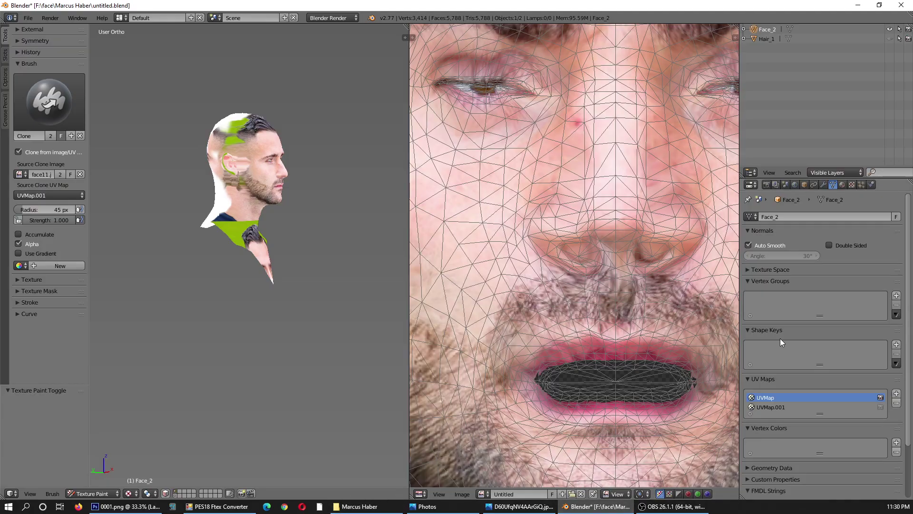
Delete the UVMap.001 UV map and load 00002.PNG as the face's UV texture.
left_click(774, 408)
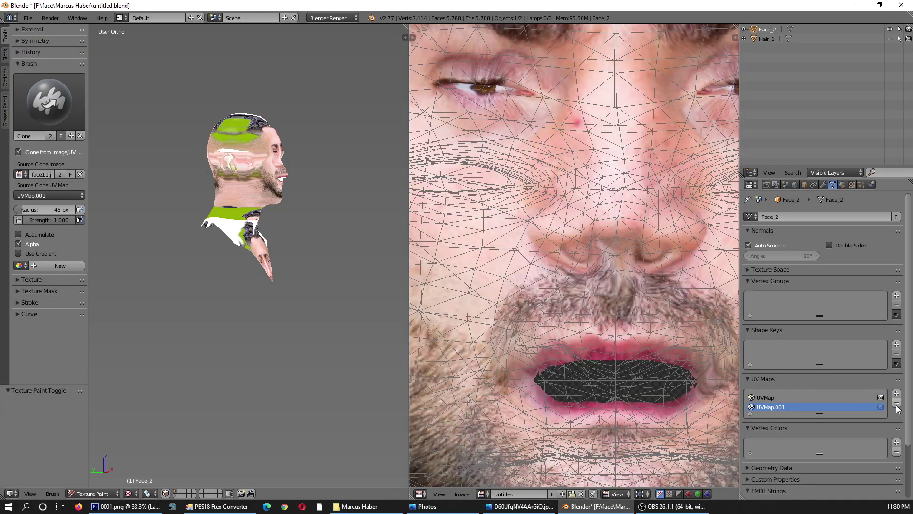
left_click(897, 406)
left_click(790, 30)
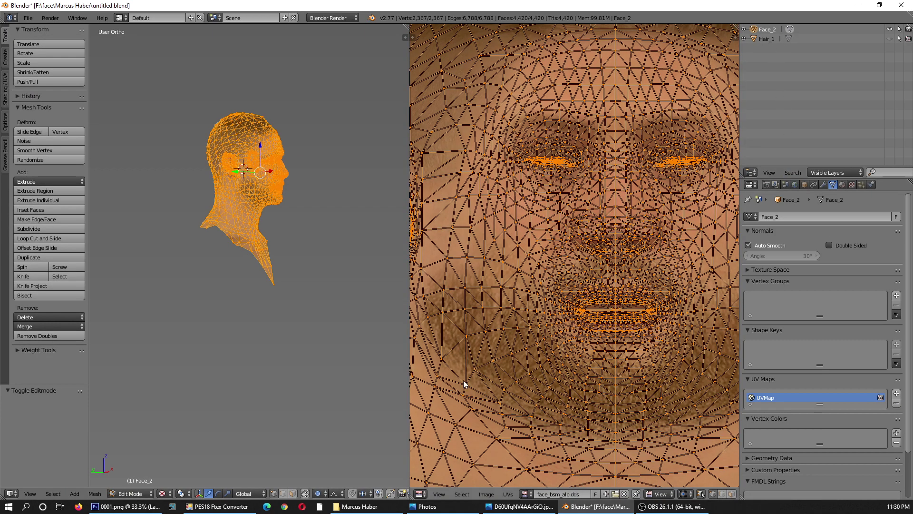
left_click(360, 506)
left_click_drag(428, 341, 598, 503)
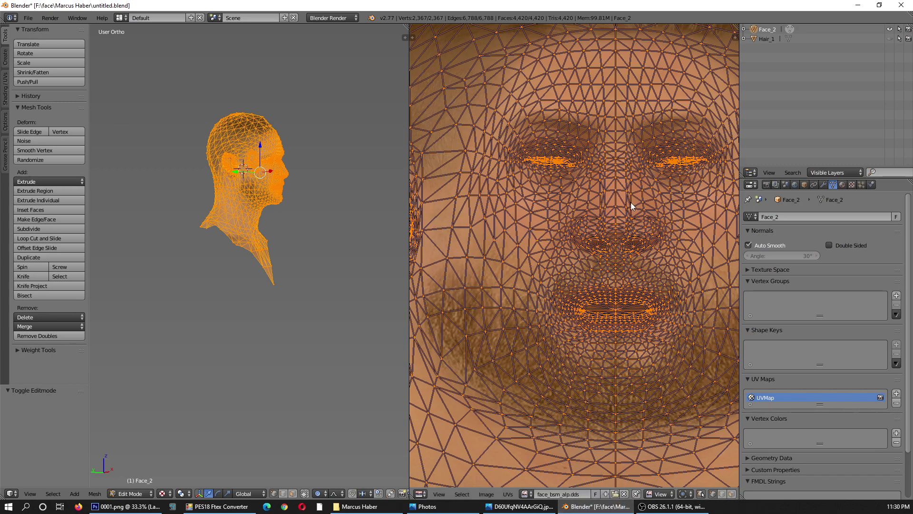
left_click_drag(599, 500, 347, 428)
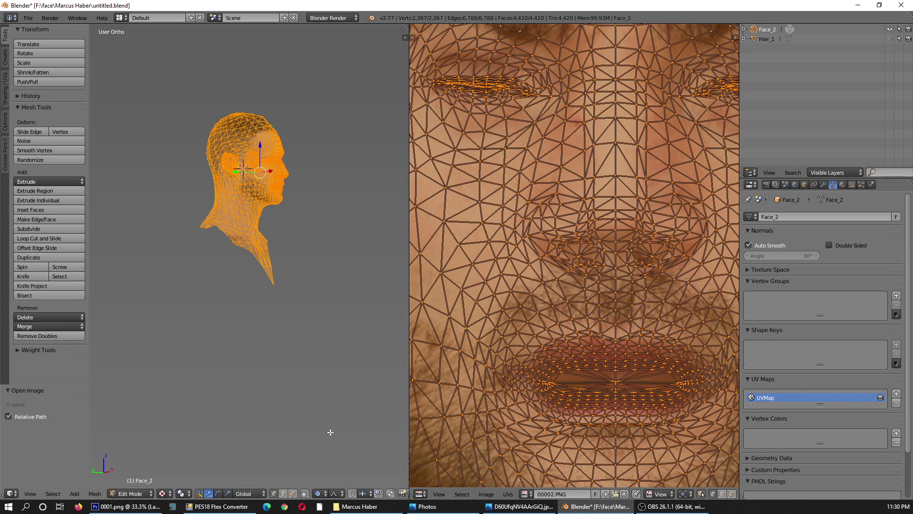
left_click(129, 493)
Inspect the textured head from the front view and from an angle.
scroll(266, 172, "up", 5)
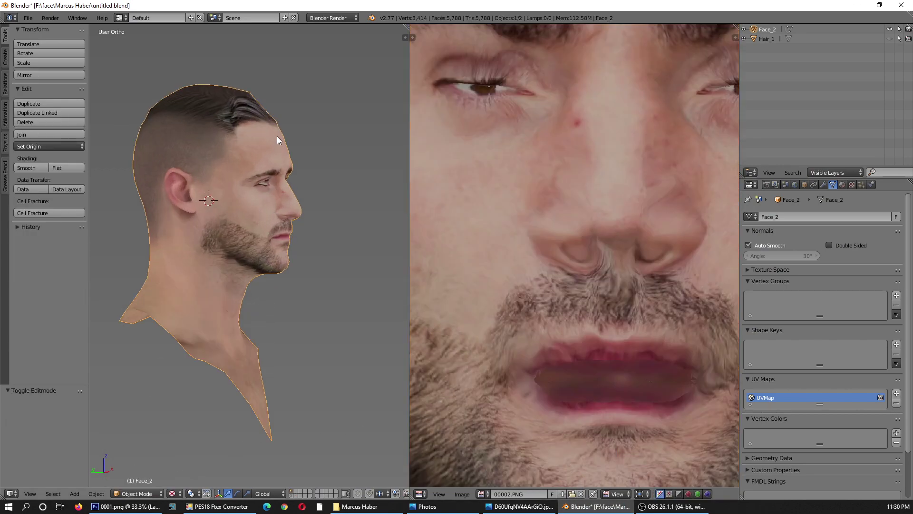
mouse_move(256, 170)
middle_mouse_down()
mouse_move(188, 165)
mouse_move(204, 165)
middle_mouse_up()
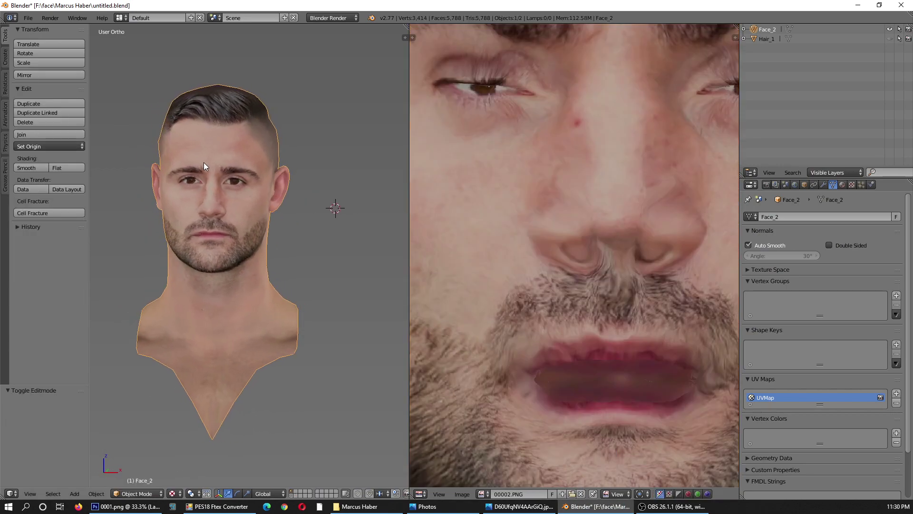
key("KP_1")
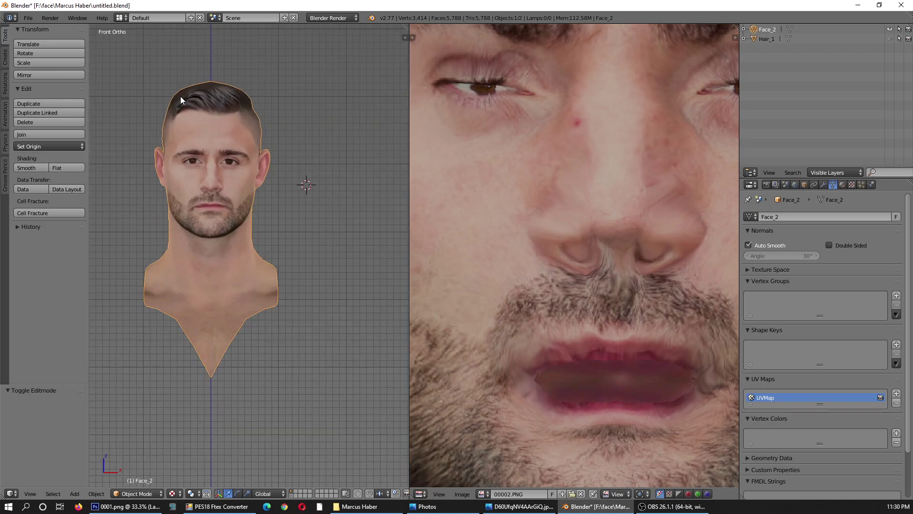
scroll(823, 304, "down", 3)
scroll(580, 184, "down", 7)
scroll(590, 142, "up", 4)
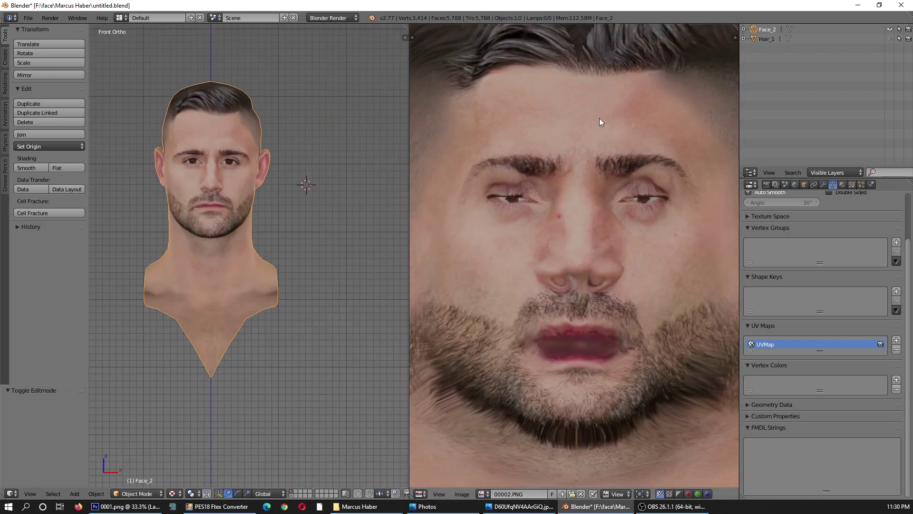
scroll(179, 121, "up", 4)
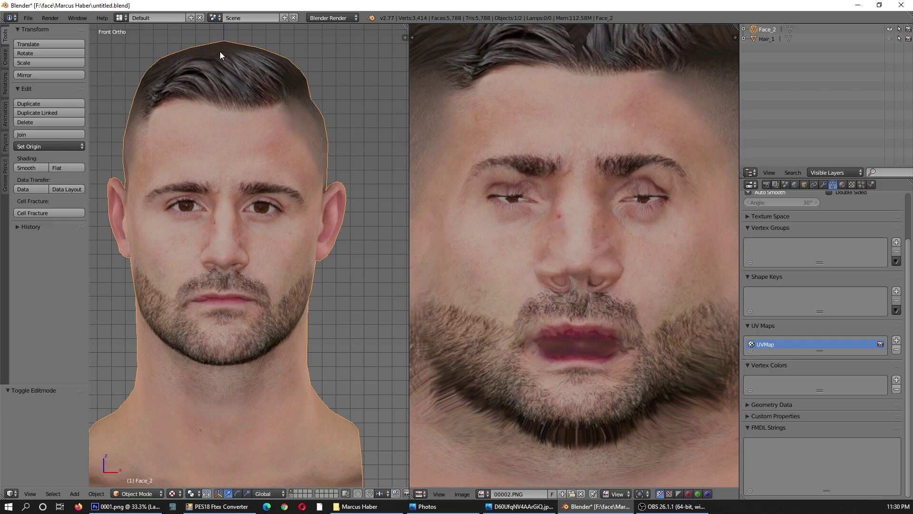
scroll(199, 85, "down", 4)
scroll(194, 84, "up", 2)
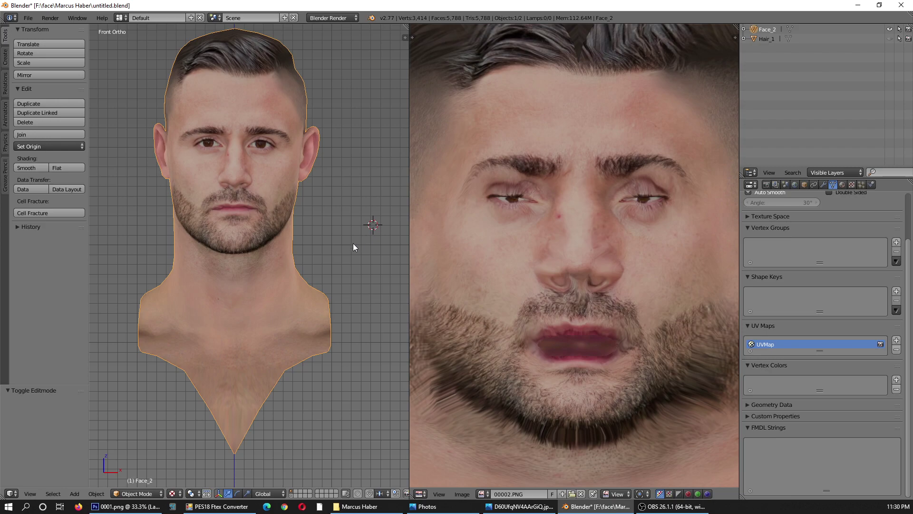
scroll(226, 170, "up", 3)
scroll(229, 159, "down", 3)
mouse_move(221, 213)
middle_mouse_down()
mouse_move(229, 222)
mouse_move(317, 221)
mouse_move(133, 219)
mouse_move(204, 219)
mouse_move(200, 201)
mouse_move(216, 164)
mouse_move(207, 217)
mouse_move(219, 160)
mouse_move(233, 249)
mouse_move(243, 198)
mouse_move(241, 262)
mouse_move(272, 352)
middle_mouse_up()
scroll(219, 157, "up", 3)
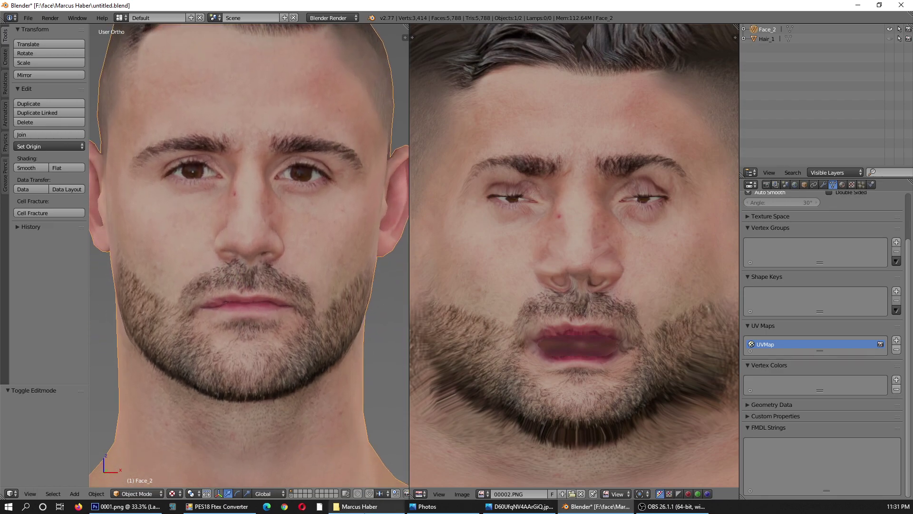
Compare with the player's reference photo, then view the head from the right side.
mouse_move(356, 506)
left_click(360, 476)
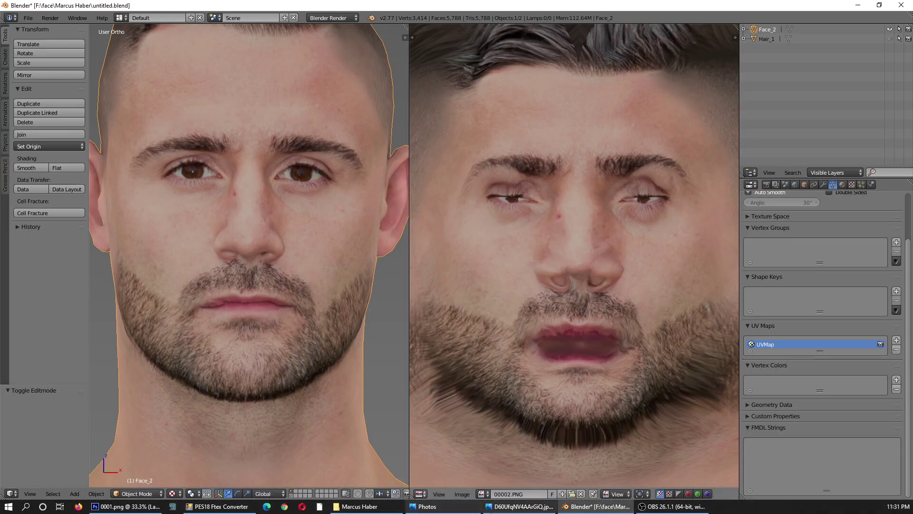
left_click(521, 506)
left_click(476, 143)
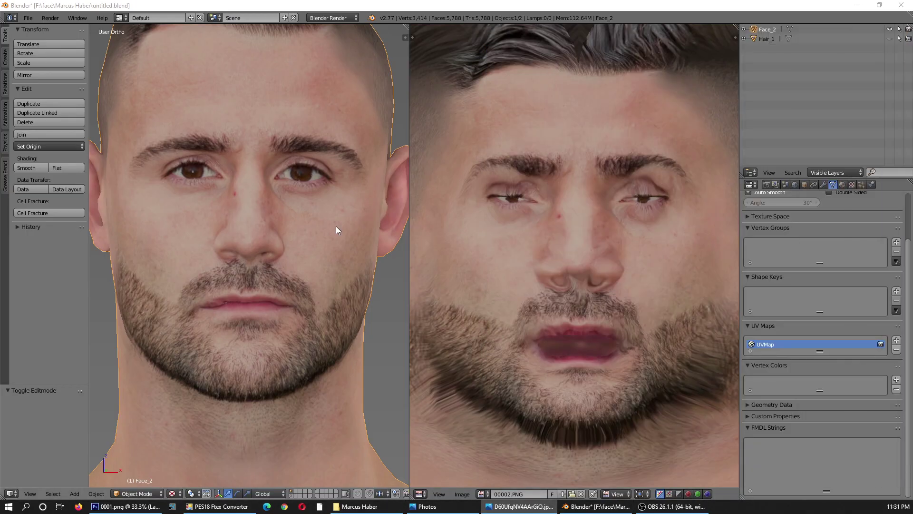
left_click_drag(88, 261, 19, 248)
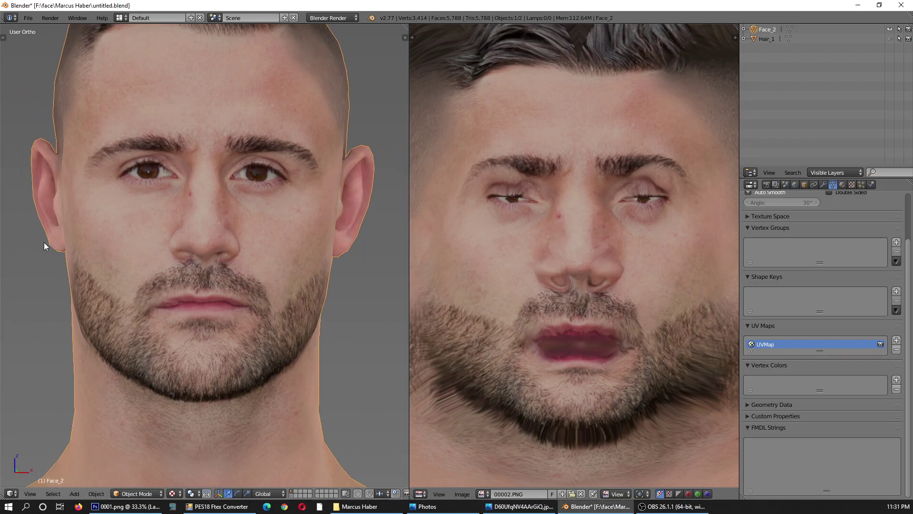
scroll(225, 258, "down", 2)
key("KP_3")
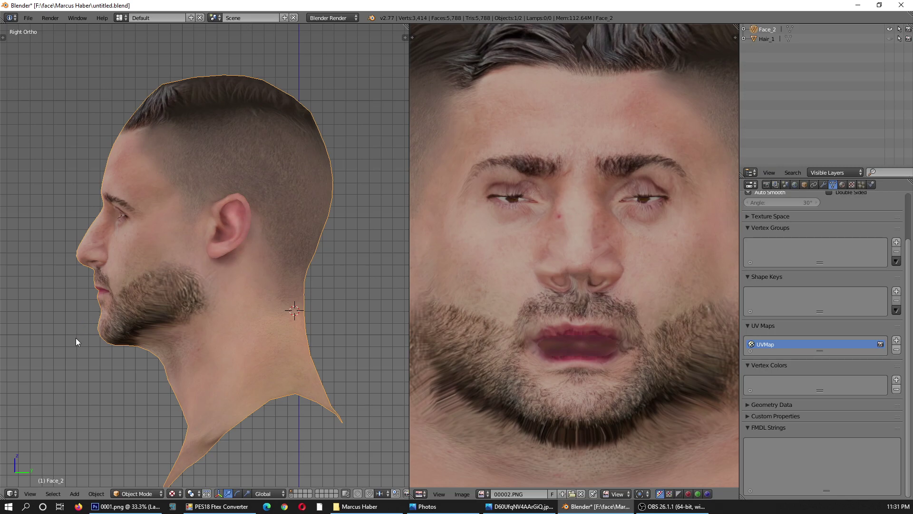
scroll(76, 338, "up", 2)
Put the face mesh back into Edit Mode.
left_click(124, 494)
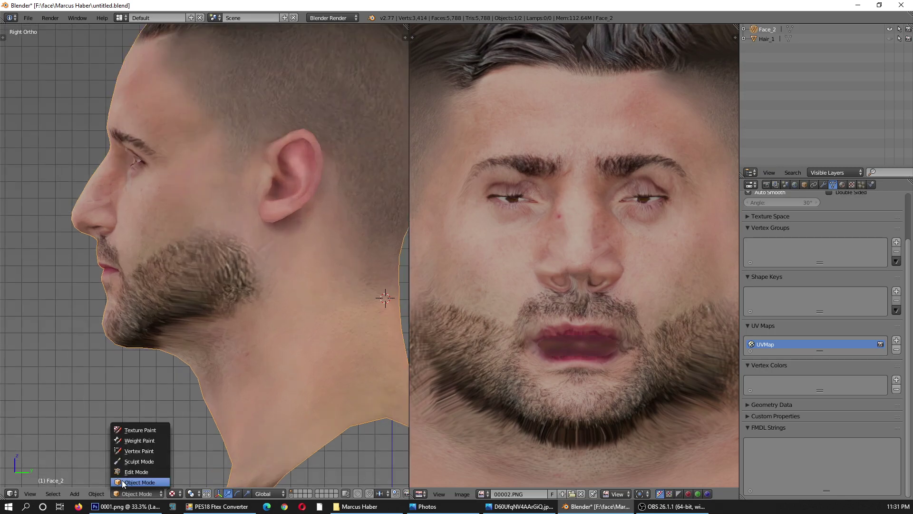
left_click(123, 481)
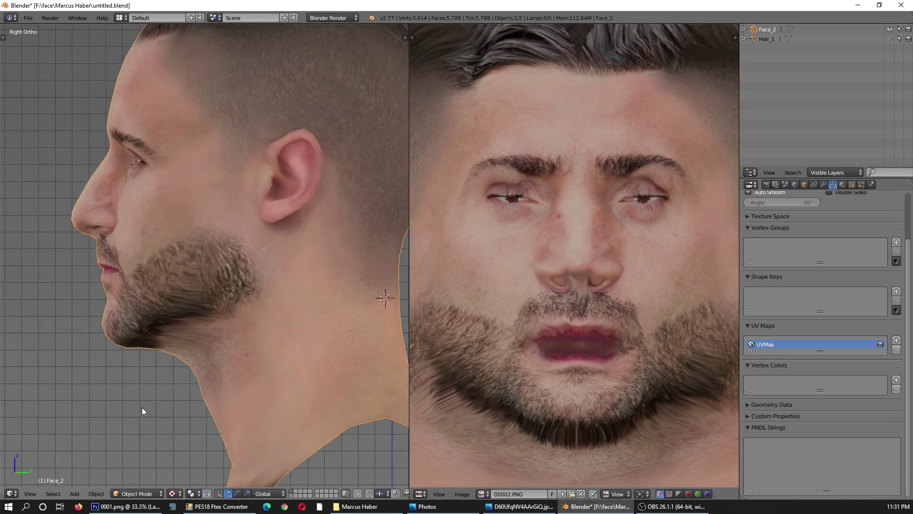
left_click(788, 31)
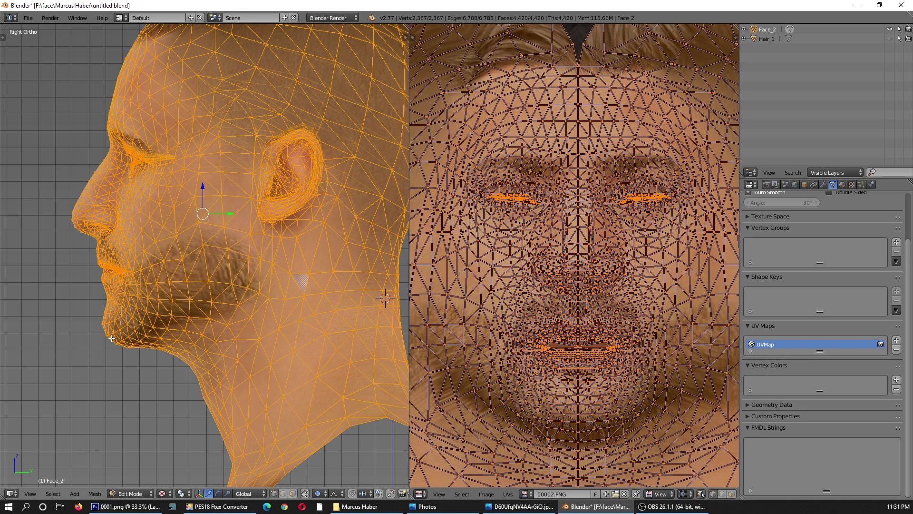
Select the chin-tip vertices and move them along Y with proportional editing.
right_click(111, 339)
scroll(107, 345, "up", 4)
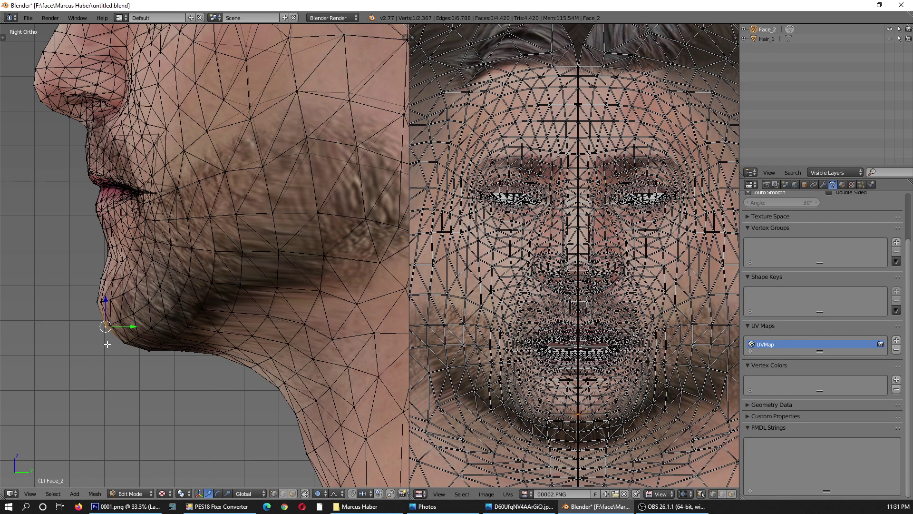
key("c")
mouse_move(98, 327)
left_mouse_down()
mouse_move(94, 305)
mouse_move(114, 328)
left_mouse_up()
key("Escape")
key("g")
key("y")
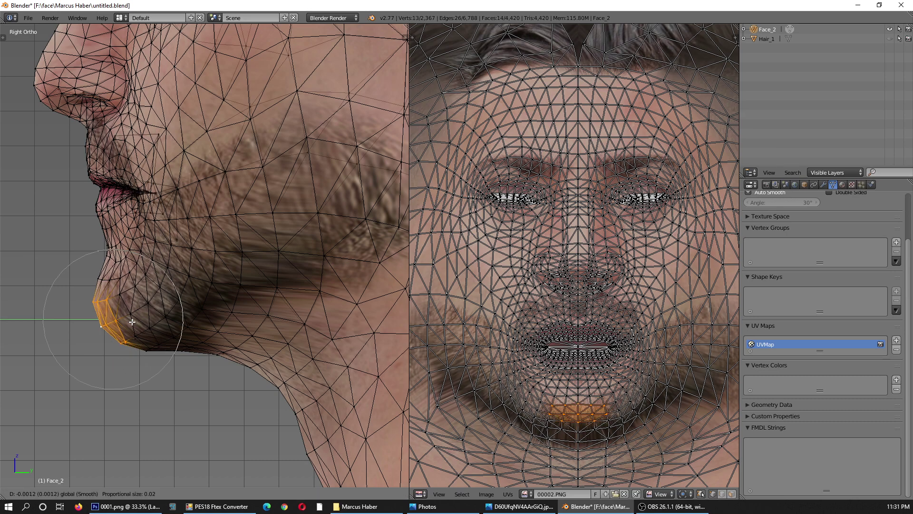
left_click(129, 321)
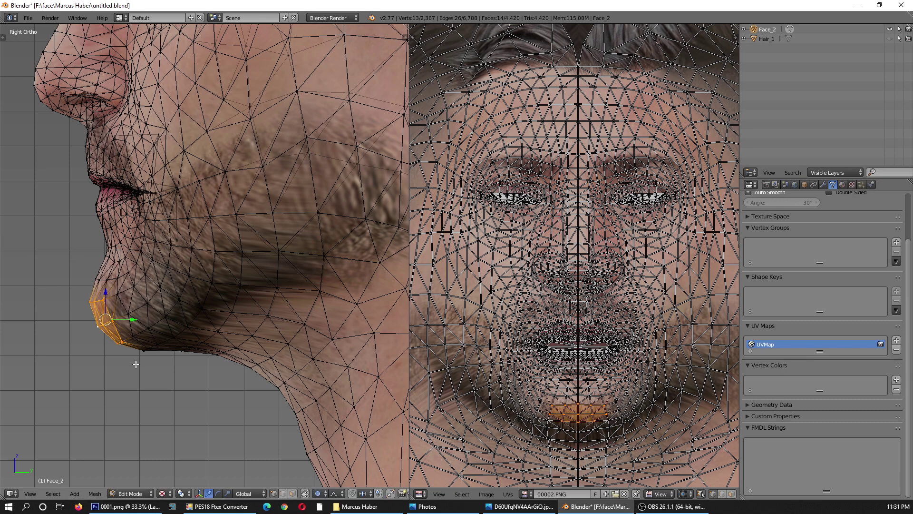
scroll(136, 362, "down", 4)
scroll(159, 196, "up", 2)
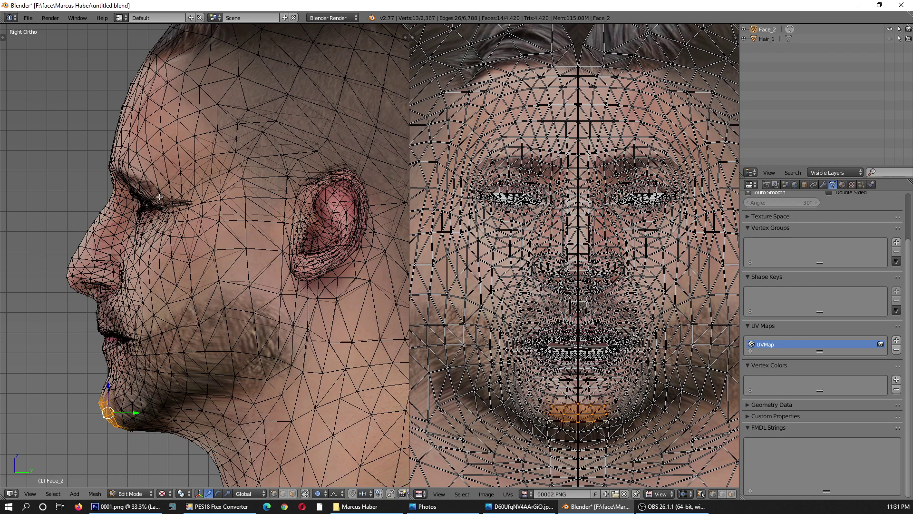
scroll(160, 196, "down", 3)
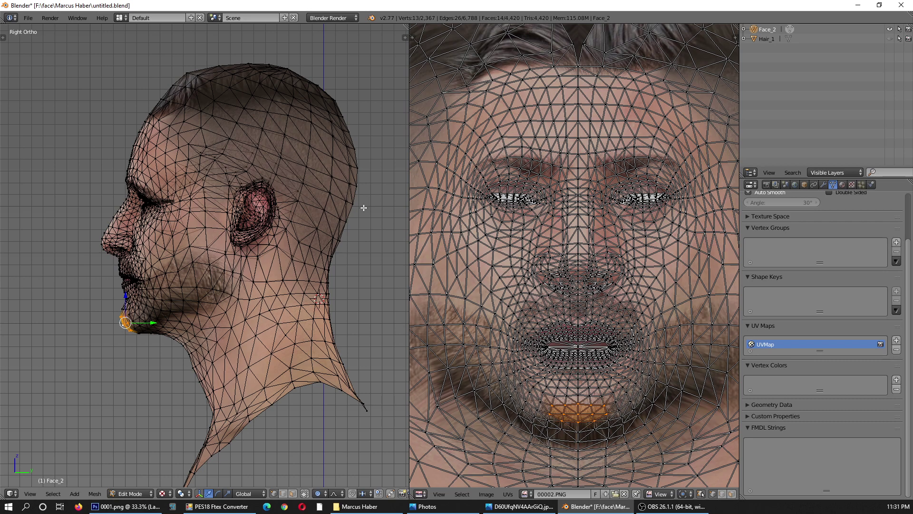
Select the vertices behind the ear and push the back of the head into shape.
key("a")
key("c")
mouse_move(363, 204)
left_mouse_down()
mouse_move(349, 230)
mouse_move(360, 215)
left_mouse_up()
right_click(349, 227)
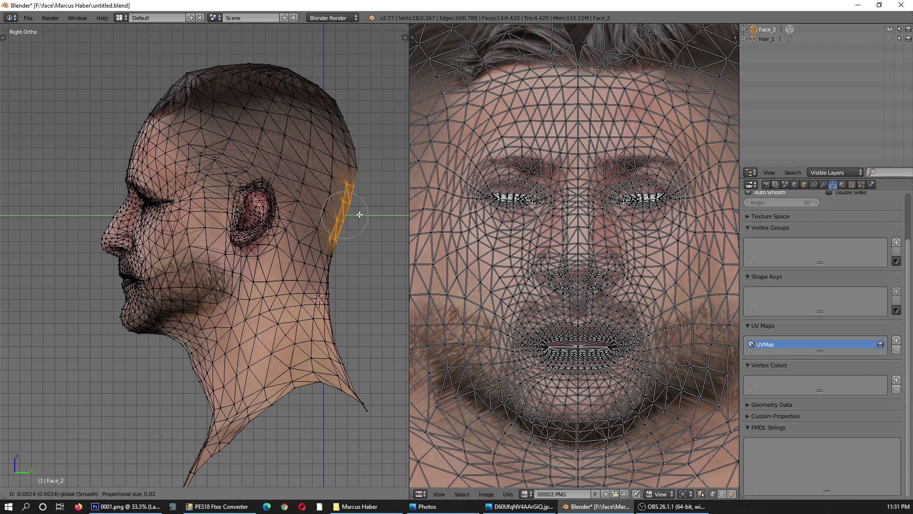
scroll(357, 215, "down", 4)
left_click_drag(357, 215, 342, 187)
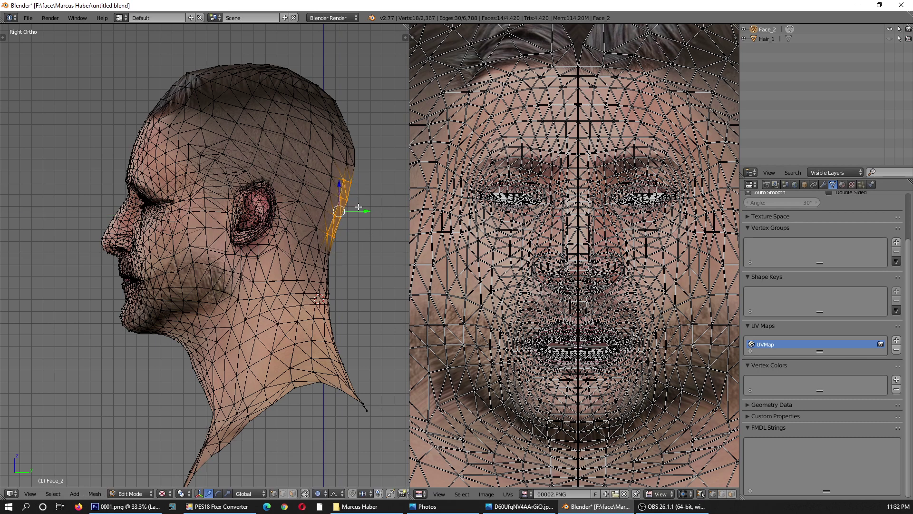
Move the back-of-neck vertices along Y, then return to Object Mode.
key("a")
key("c")
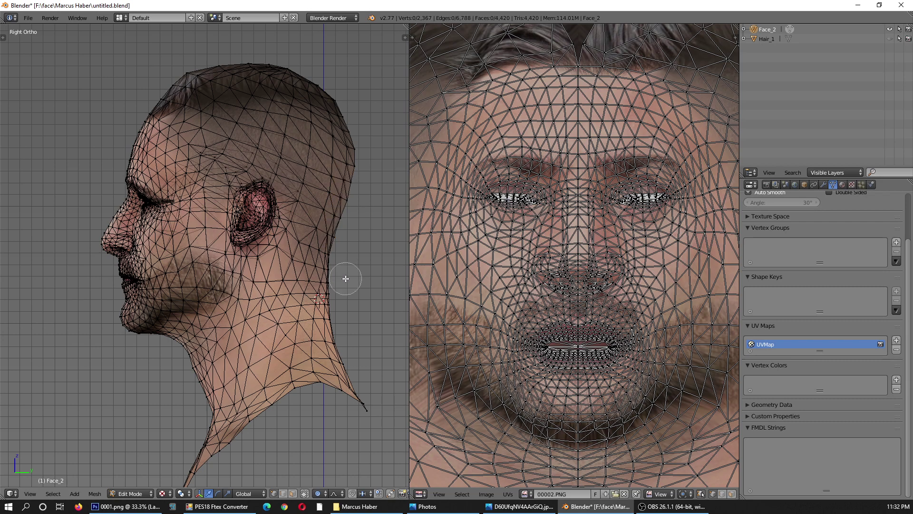
left_click_drag(333, 283, 343, 286)
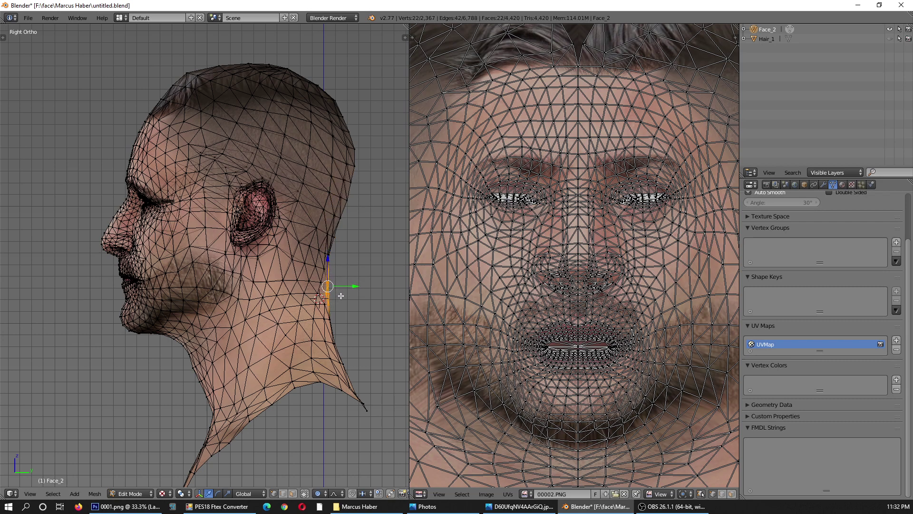
key("Escape")
key("g")
key("y")
left_click(346, 286)
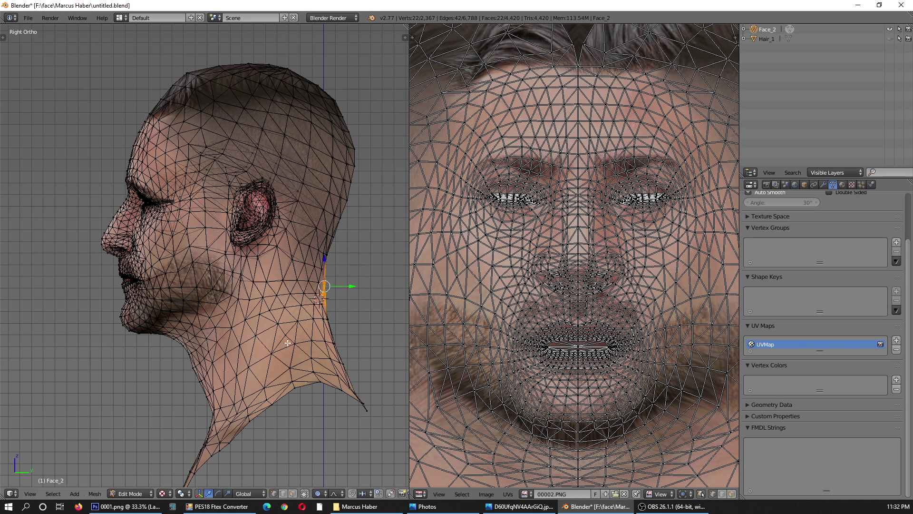
left_click(135, 490)
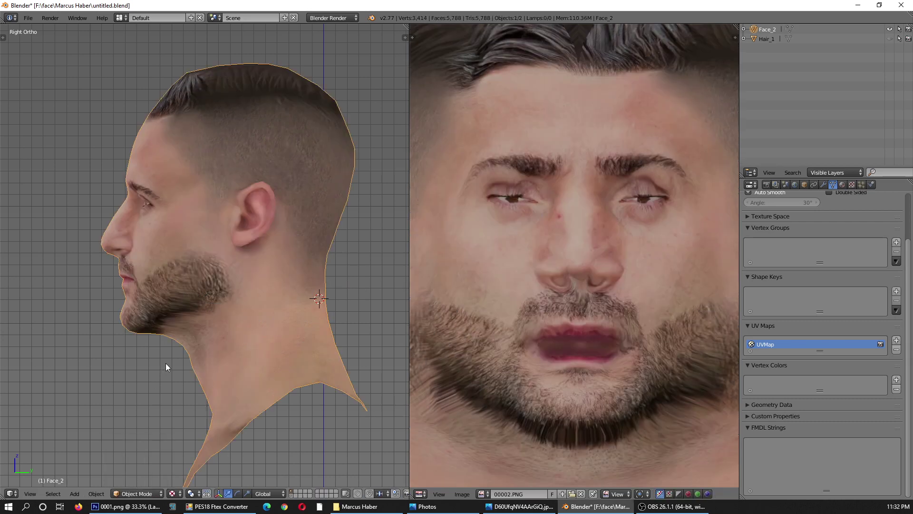
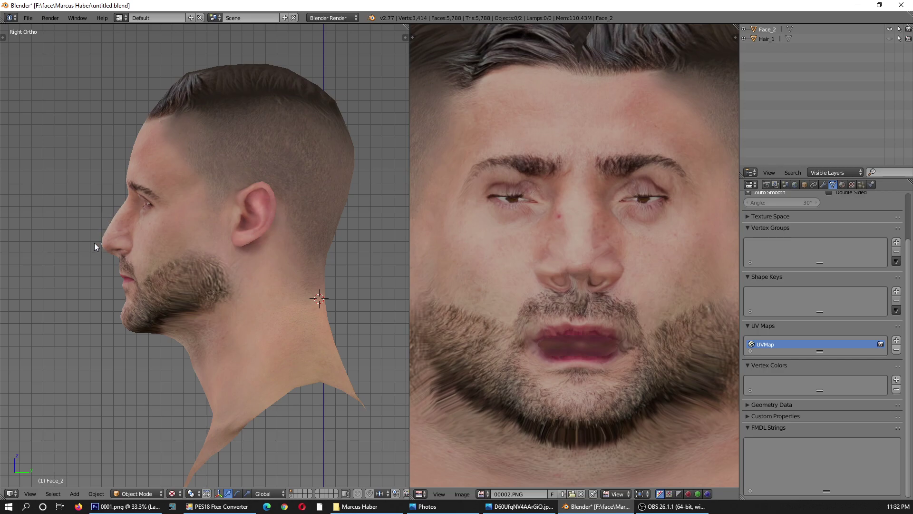
In Edit Mode, circle-select the brow ridge vertices and shift them with proportional editing.
scroll(87, 228, "up", 1)
scroll(87, 227, "up", 2)
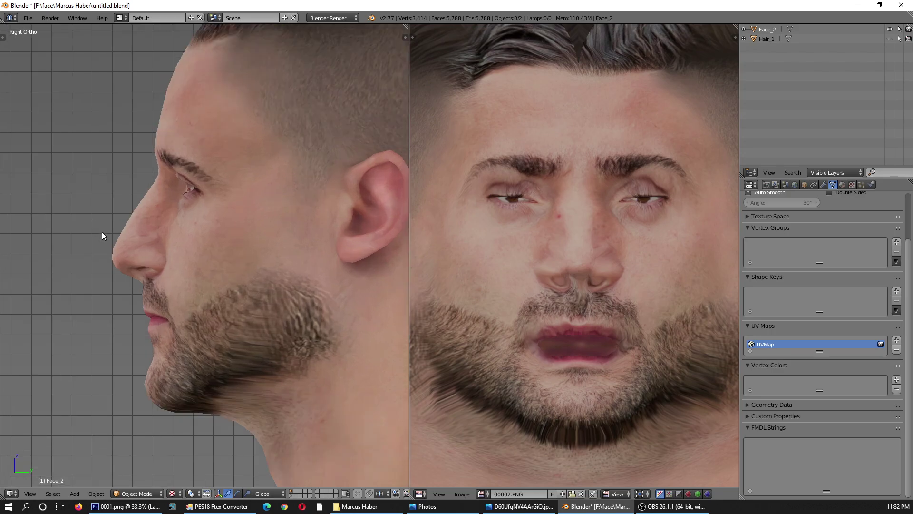
left_click(137, 493)
left_click(128, 466)
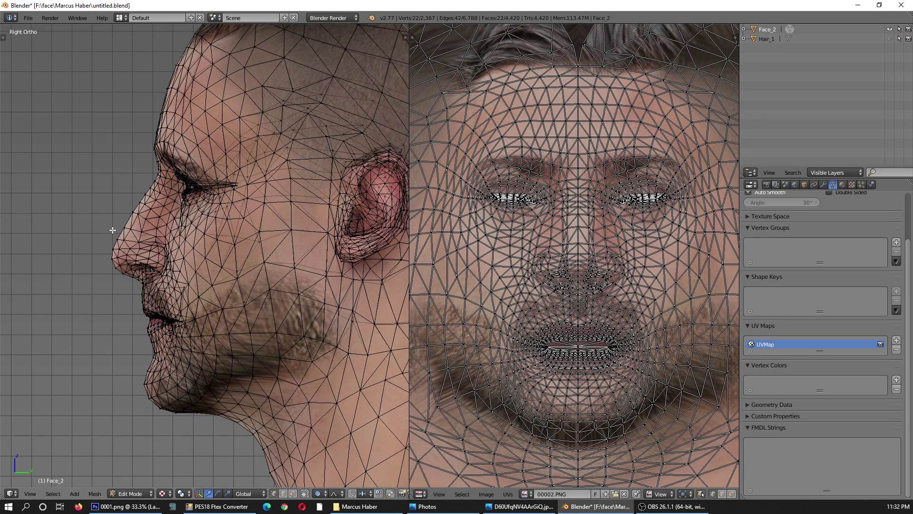
scroll(123, 205, "up", 3)
key("a")
key("c")
left_click_drag(192, 100, 227, 105)
key("Escape")
scroll(228, 103, "up", 4)
scroll(228, 103, "up", 3)
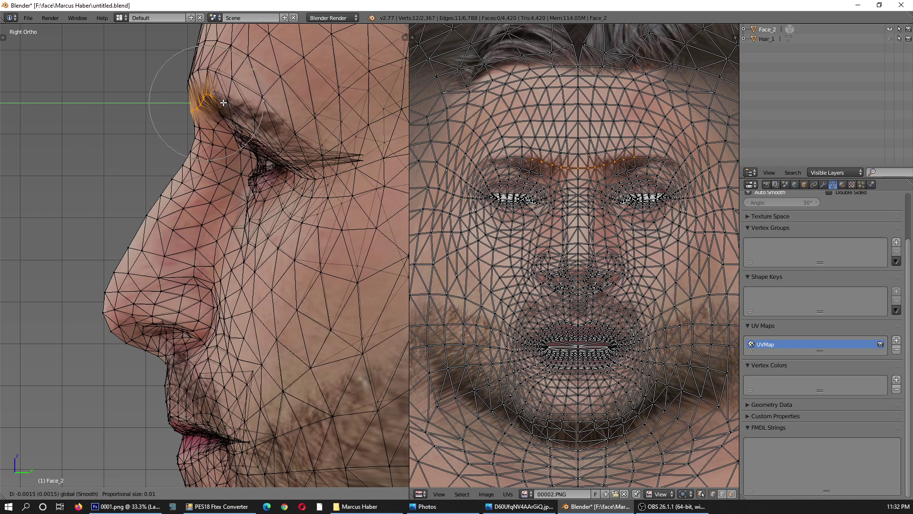
left_click_drag(228, 103, 223, 109)
Preview the reshaped brow in Object Mode, then go back into Edit Mode.
left_click(130, 493)
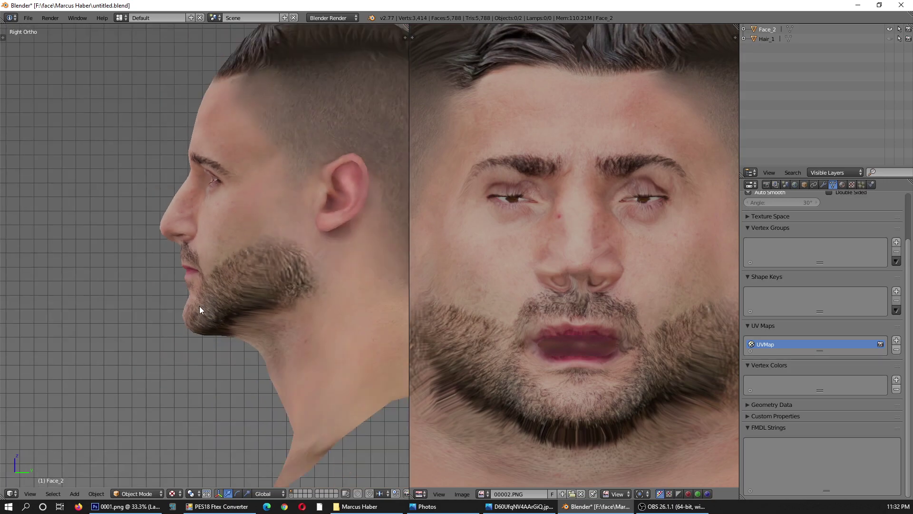
scroll(185, 285, "up", 2)
scroll(173, 265, "up", 2)
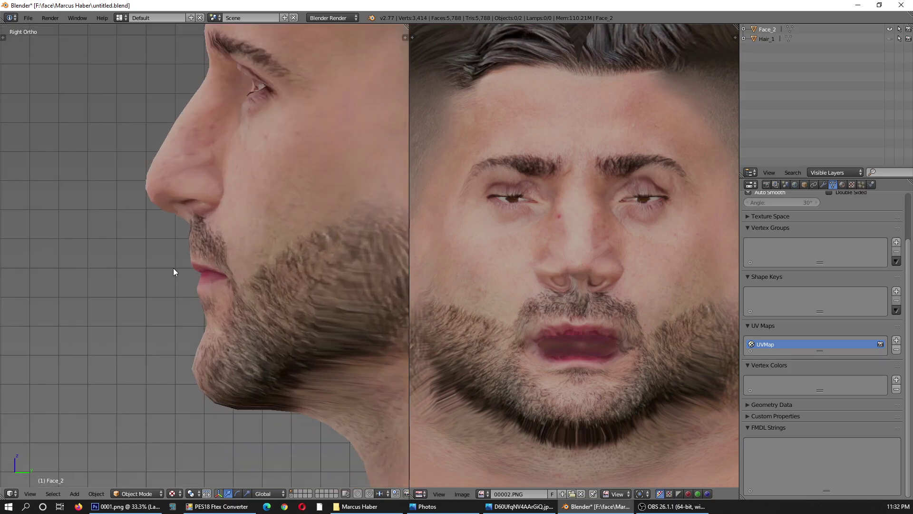
left_click(134, 494)
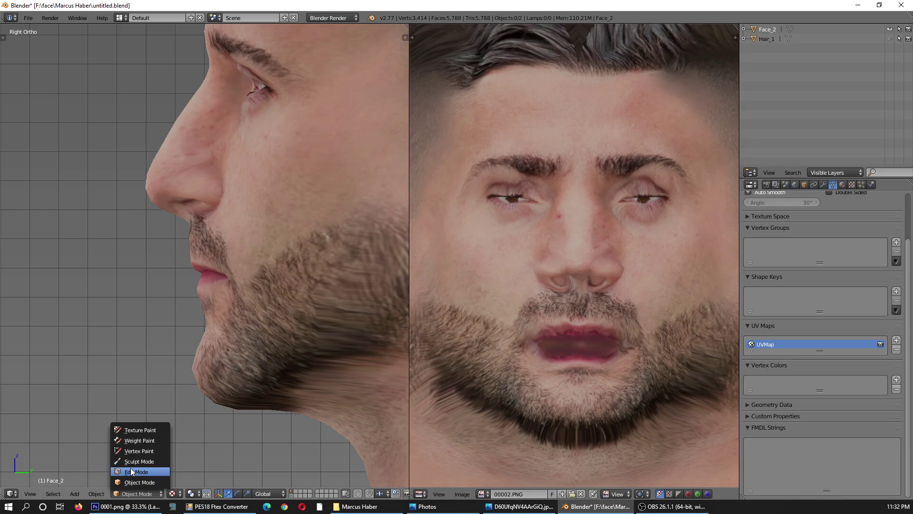
left_click(132, 474)
Circle-select the upper-lip edge and vertices above it, then push them slightly forward.
scroll(183, 274, "up", 3)
key("a")
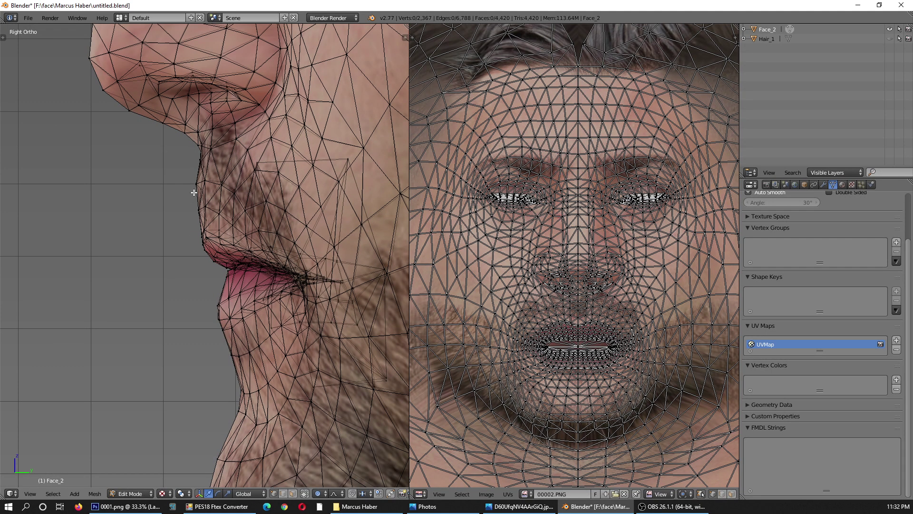
key("c")
left_click_drag(194, 193, 204, 238)
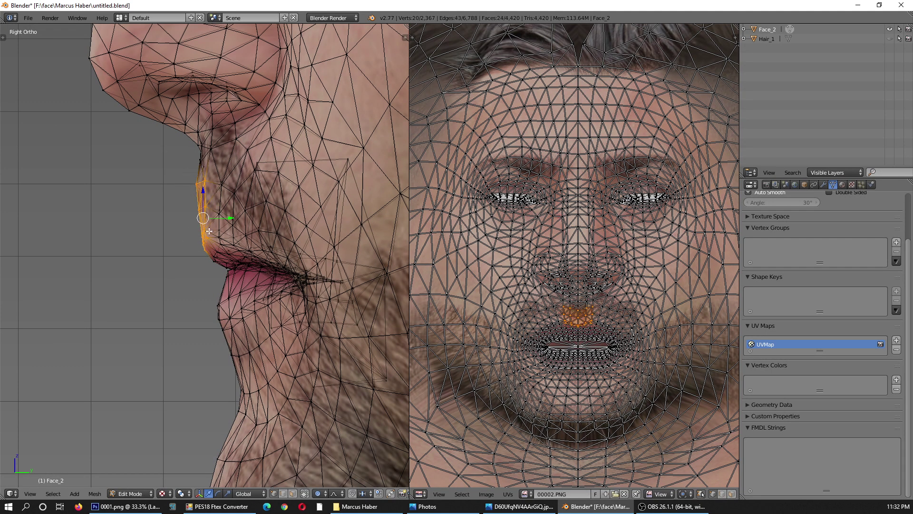
left_click_drag(201, 175, 199, 172)
right_click(199, 172)
left_click_drag(224, 211, 219, 212)
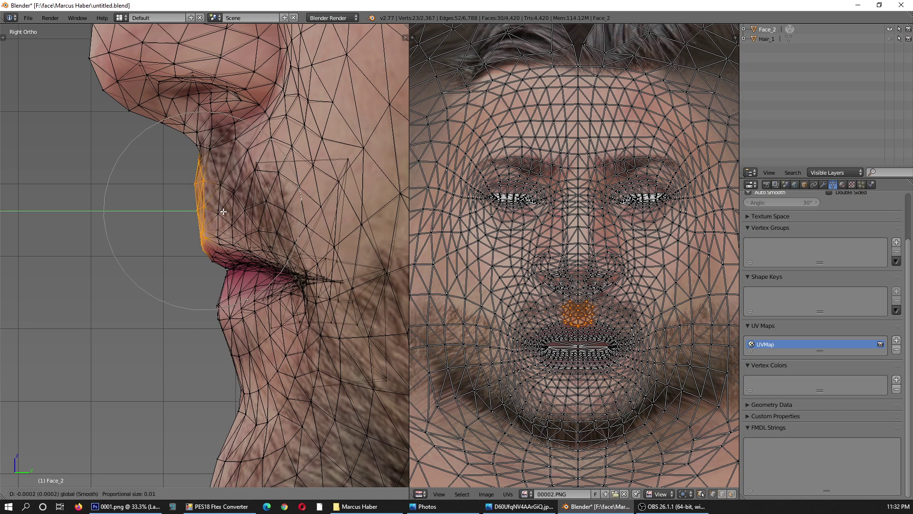
left_click(219, 212)
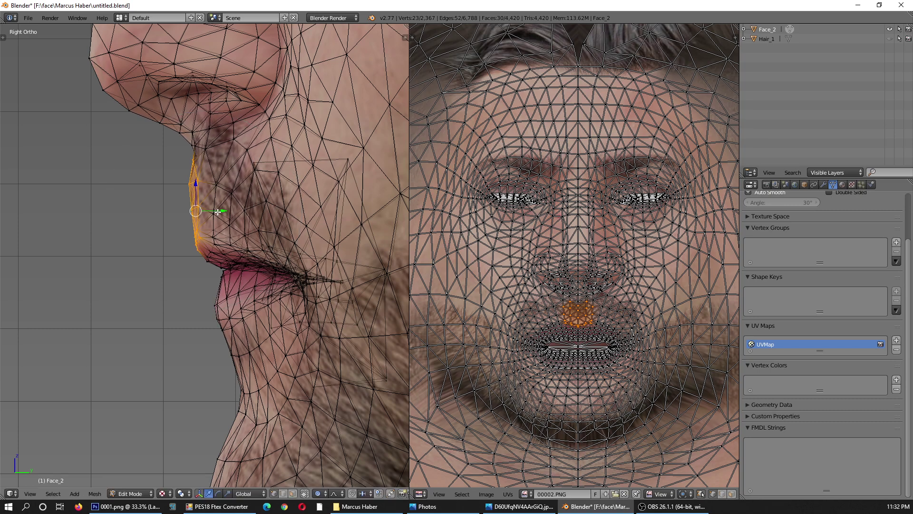
Return to Object Mode to view the textured head and hair.
left_click(129, 493)
left_click(126, 480)
scroll(220, 209, "down", 3)
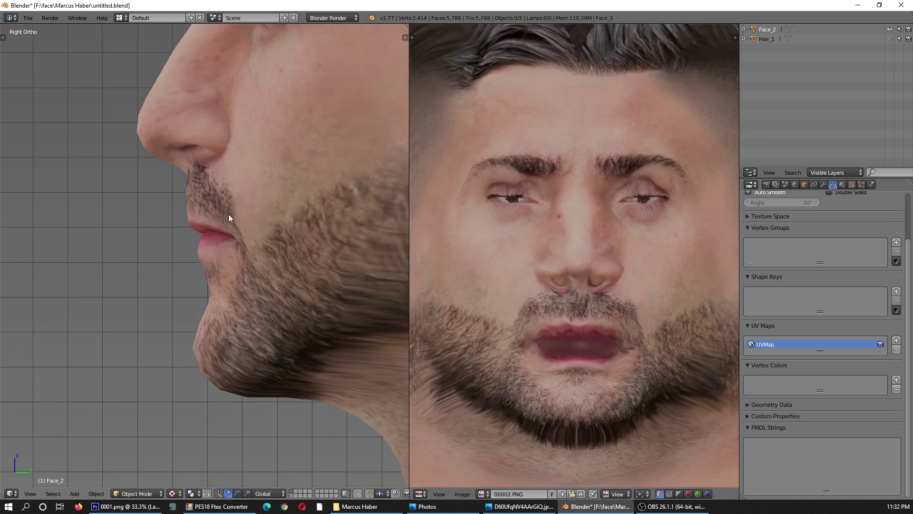
scroll(202, 303, "down", 5)
scroll(203, 307, "down", 4)
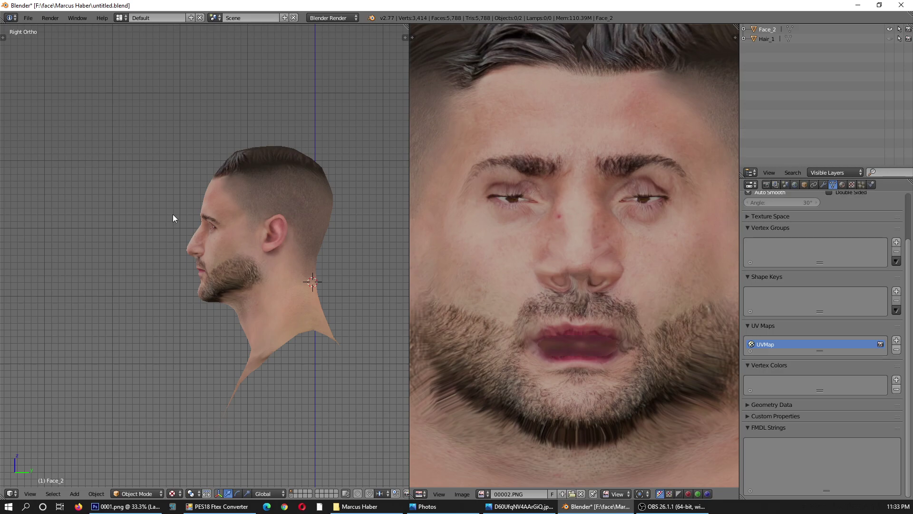
Snap the head to front view (numpad 1) and compare it with the player's reference photo.
scroll(204, 223, "up", 3)
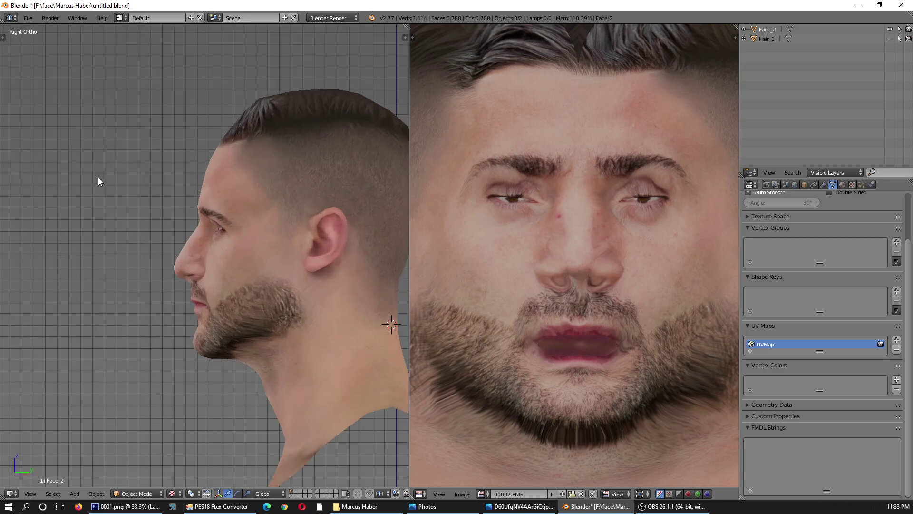
scroll(113, 153, "down", 4)
mouse_move(175, 232)
middle_mouse_down()
mouse_move(361, 233)
mouse_move(270, 231)
middle_mouse_up()
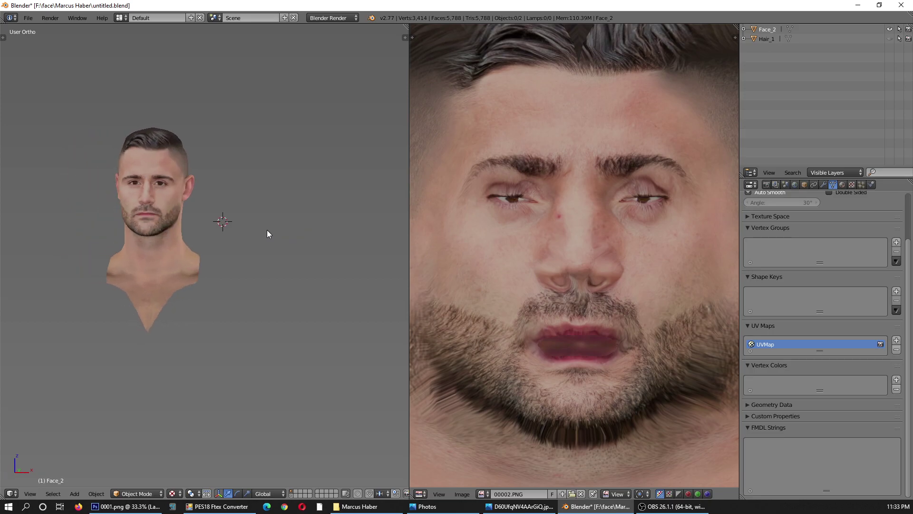
scroll(122, 189, "up", 3)
key("KP_1")
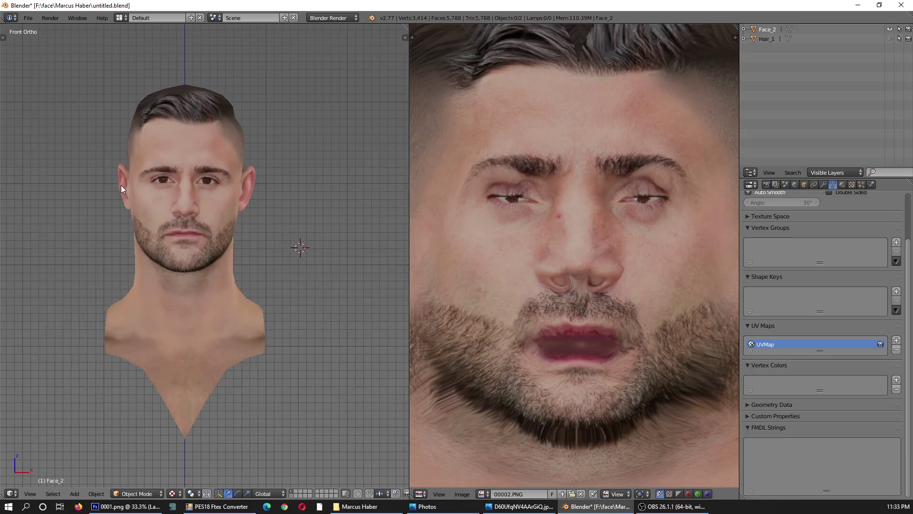
scroll(113, 187, "up", 3)
scroll(300, 292, "up", 3)
scroll(229, 306, "down", 1)
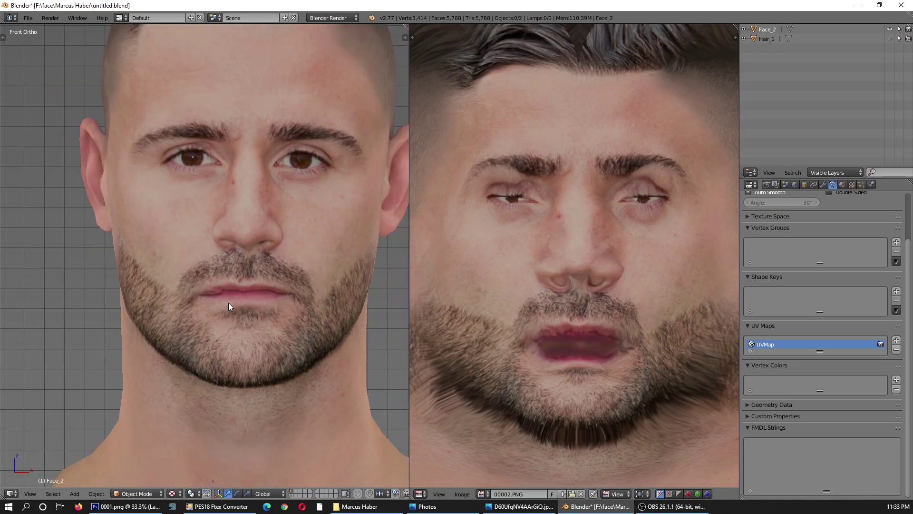
scroll(252, 264, "down", 2)
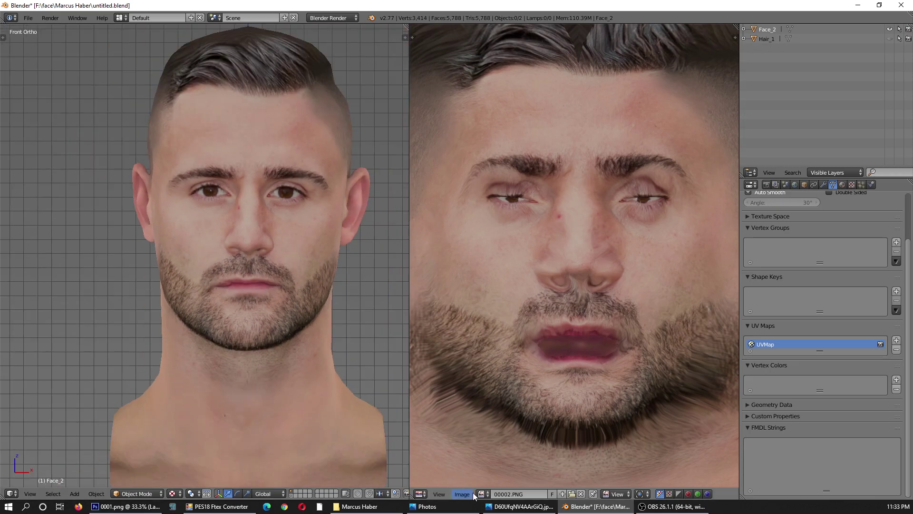
key("alt+Tab")
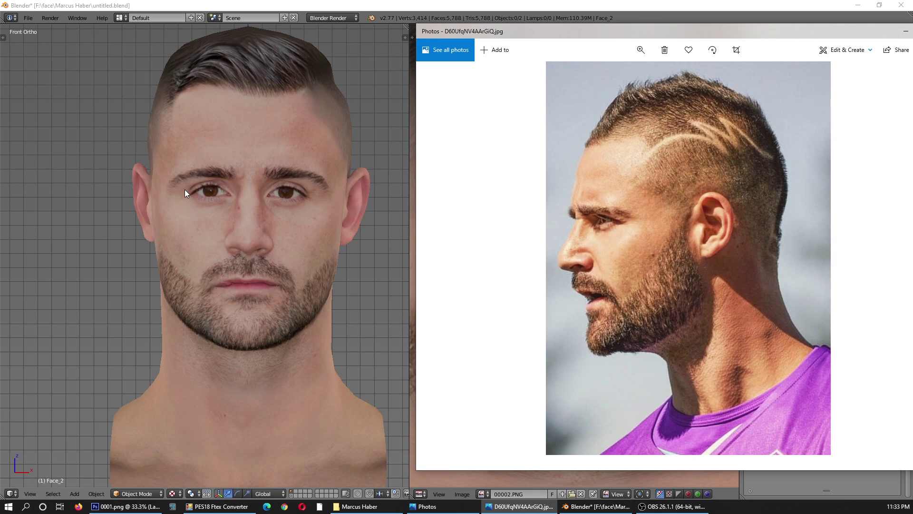
Check the head's left and right side views, make Hair_1 active, and display the profile reference photo.
left_click(274, 4)
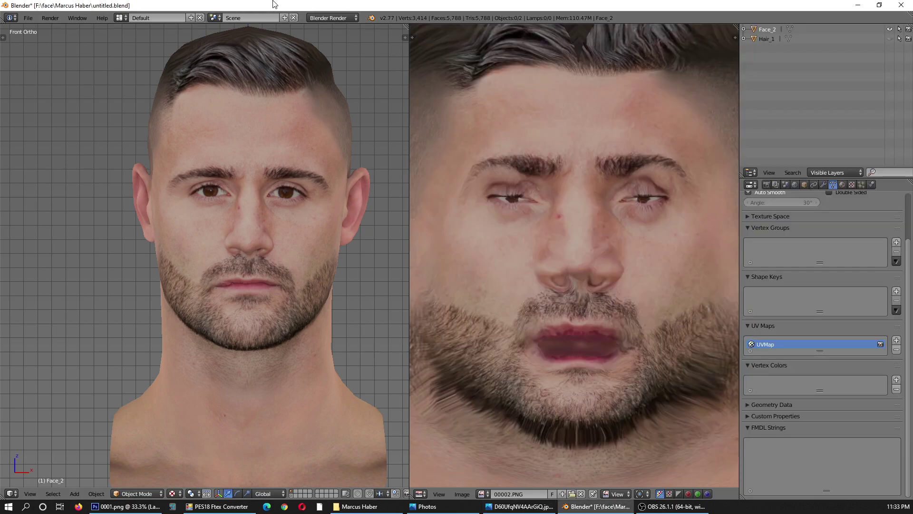
right_click(329, 163)
key("ctrl+KP_3")
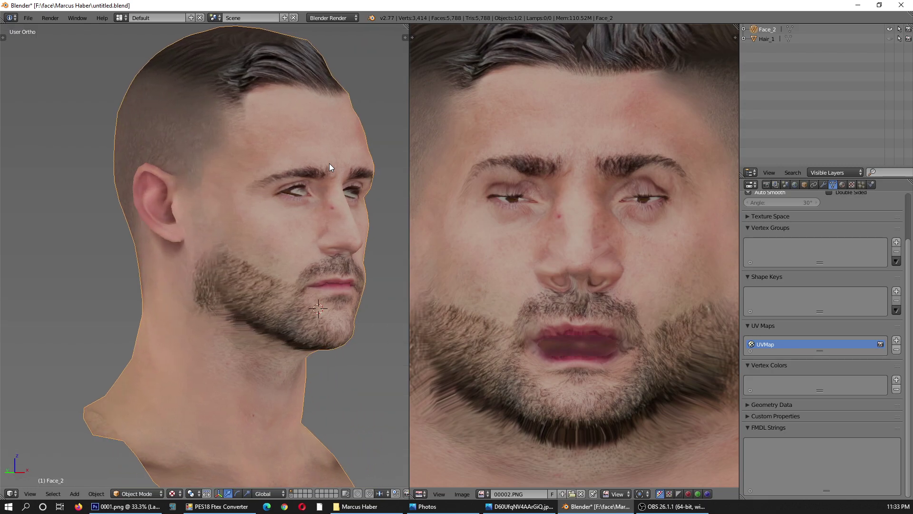
key("KP_3")
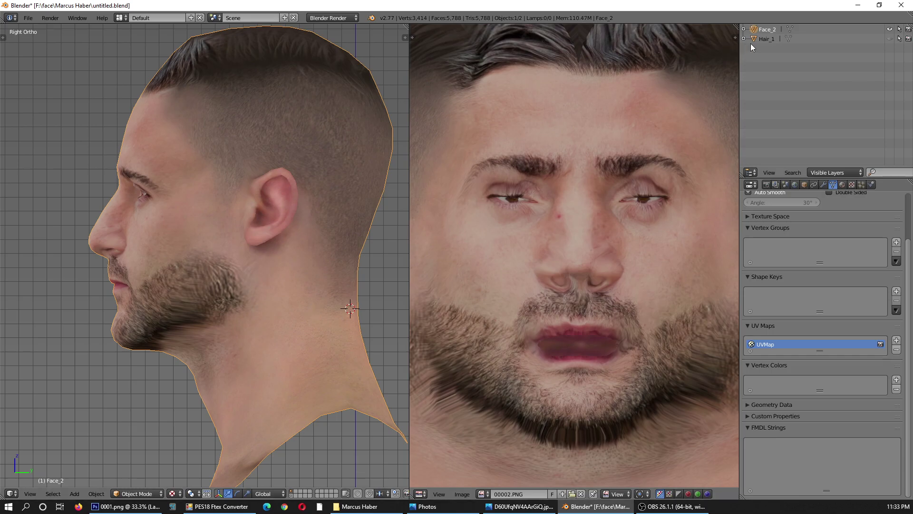
left_click(762, 39)
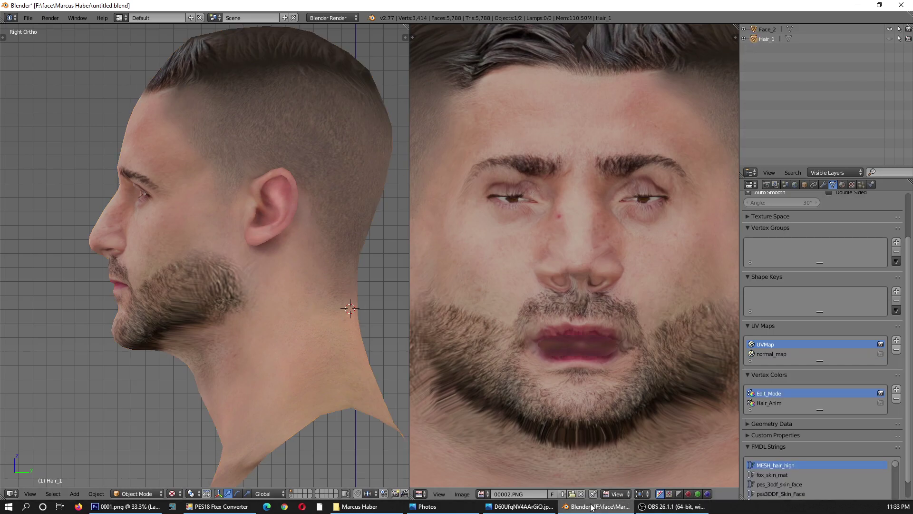
left_click(520, 506)
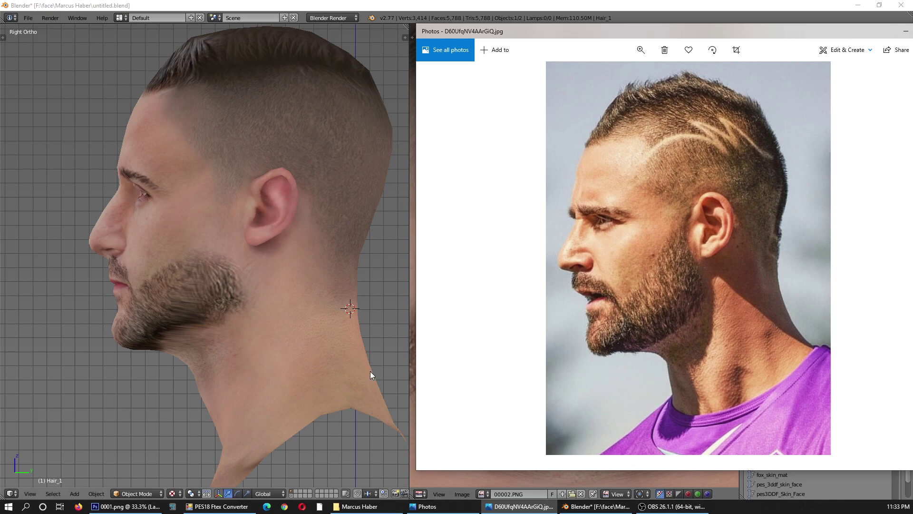
left_click(133, 504)
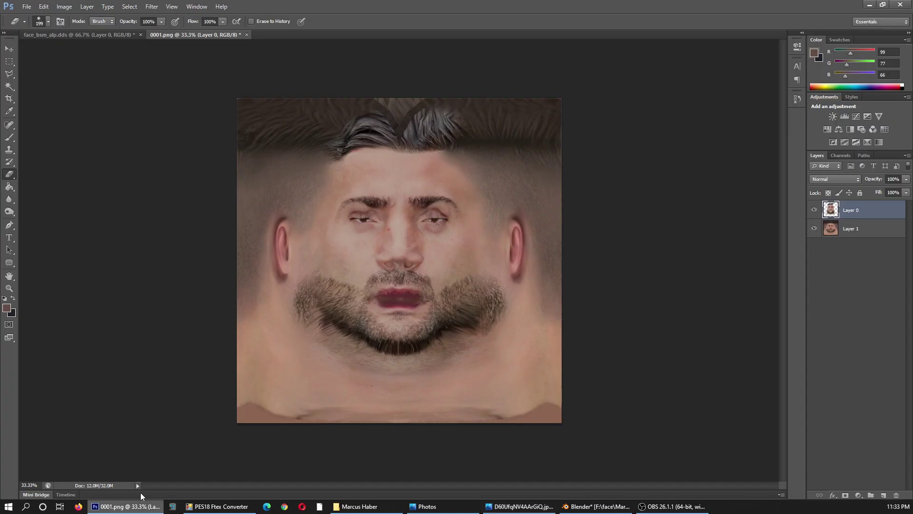
Zoom in on the chin and lightly erase the right-jaw beard on Layer 0 at low flow.
left_click(9, 288)
left_click(415, 359)
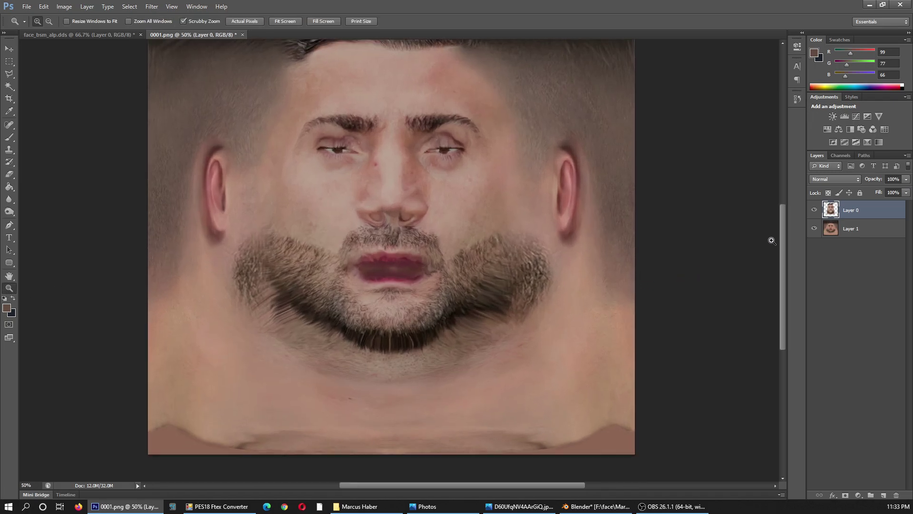
left_click(815, 211)
left_click(815, 211)
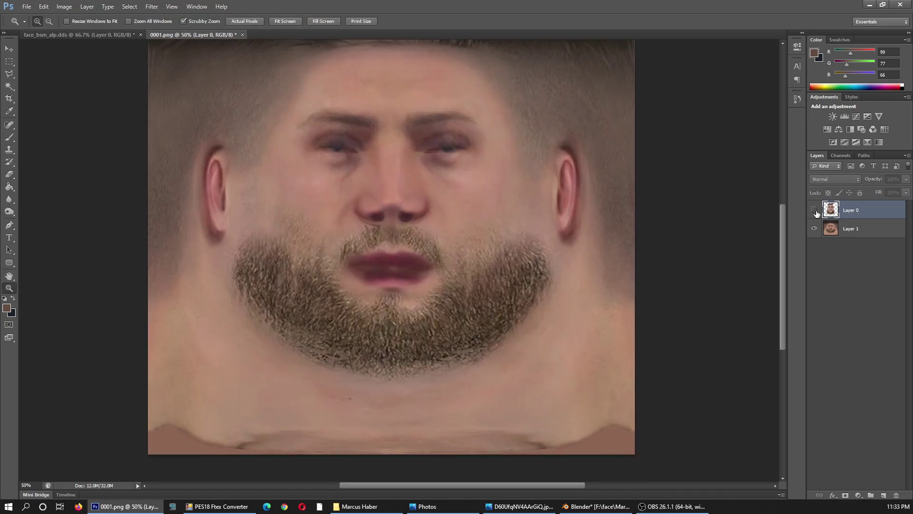
left_click(511, 270)
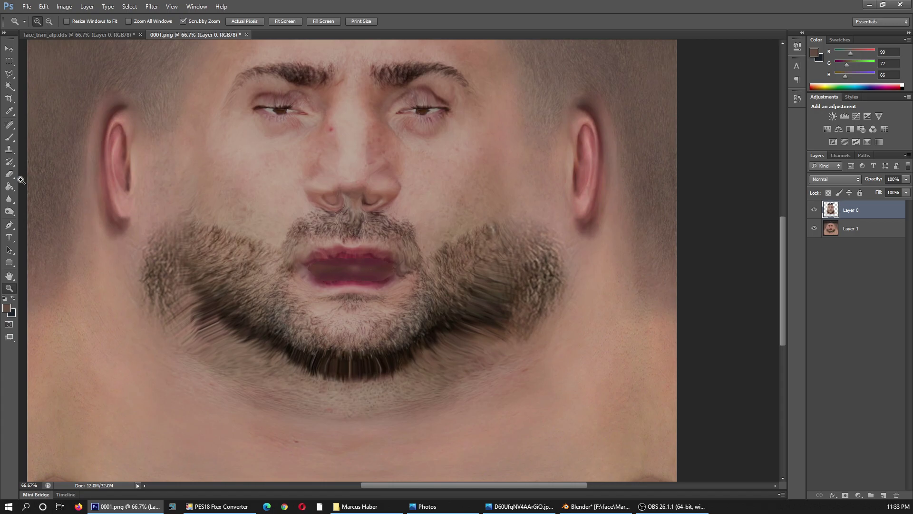
left_click(9, 174)
left_click_drag(222, 21, 219, 31)
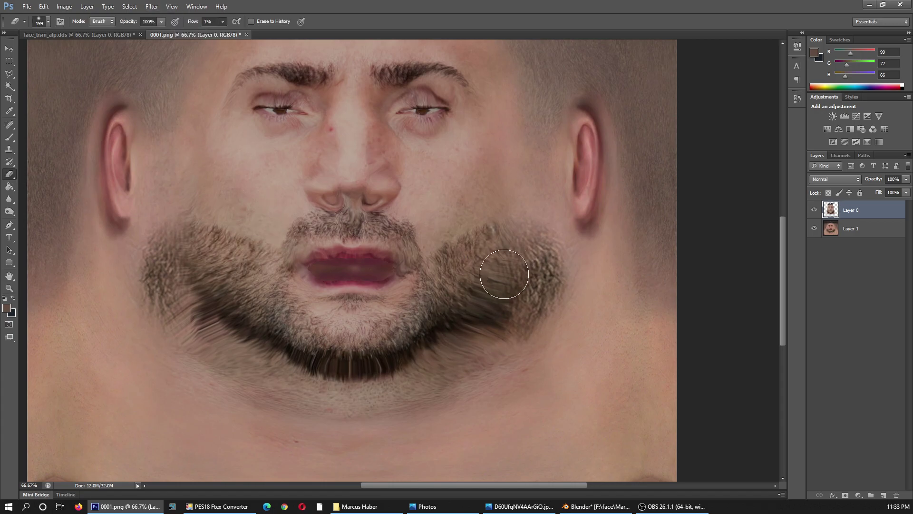
mouse_move(453, 326)
left_mouse_down()
mouse_move(502, 292)
mouse_move(473, 301)
mouse_move(473, 287)
mouse_move(498, 268)
mouse_move(491, 314)
mouse_move(438, 352)
mouse_move(499, 261)
mouse_move(475, 258)
mouse_move(501, 249)
mouse_move(465, 264)
mouse_move(493, 291)
mouse_move(507, 265)
mouse_move(473, 332)
mouse_move(418, 366)
mouse_move(438, 351)
mouse_move(316, 357)
mouse_move(347, 358)
mouse_move(230, 310)
mouse_move(207, 284)
mouse_move(251, 312)
left_mouse_up()
At 3% eraser flow, soften the beard on the right jaw, under the chin and right cheek.
left_click(225, 22)
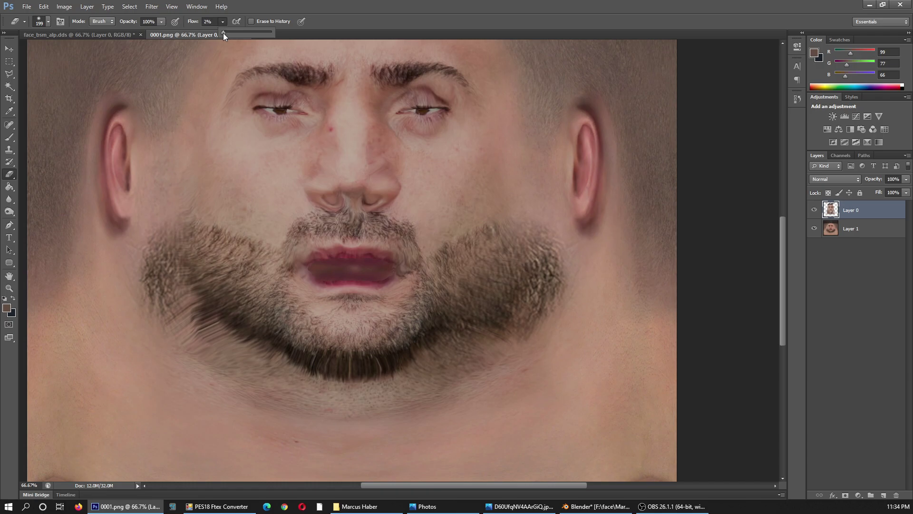
left_click(491, 328)
left_click_drag(481, 322, 495, 300)
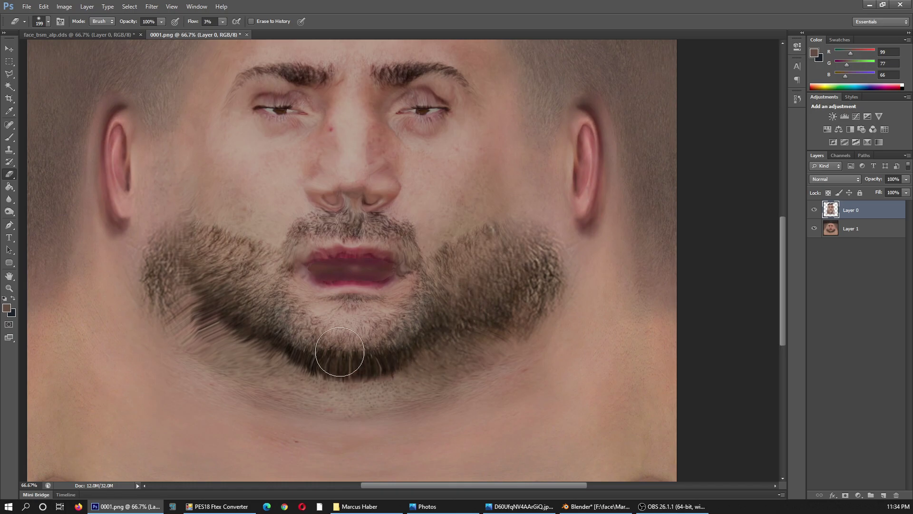
mouse_move(332, 346)
left_mouse_down()
mouse_move(347, 363)
mouse_move(264, 330)
mouse_move(224, 302)
mouse_move(179, 295)
mouse_move(199, 299)
mouse_move(210, 265)
mouse_move(180, 271)
mouse_move(214, 312)
mouse_move(166, 285)
mouse_move(255, 316)
mouse_move(225, 247)
mouse_move(264, 296)
mouse_move(217, 249)
mouse_move(255, 306)
mouse_move(280, 313)
mouse_move(444, 295)
mouse_move(494, 248)
mouse_move(475, 245)
mouse_move(526, 252)
mouse_move(536, 271)
mouse_move(495, 310)
mouse_move(489, 347)
mouse_move(442, 359)
left_mouse_up()
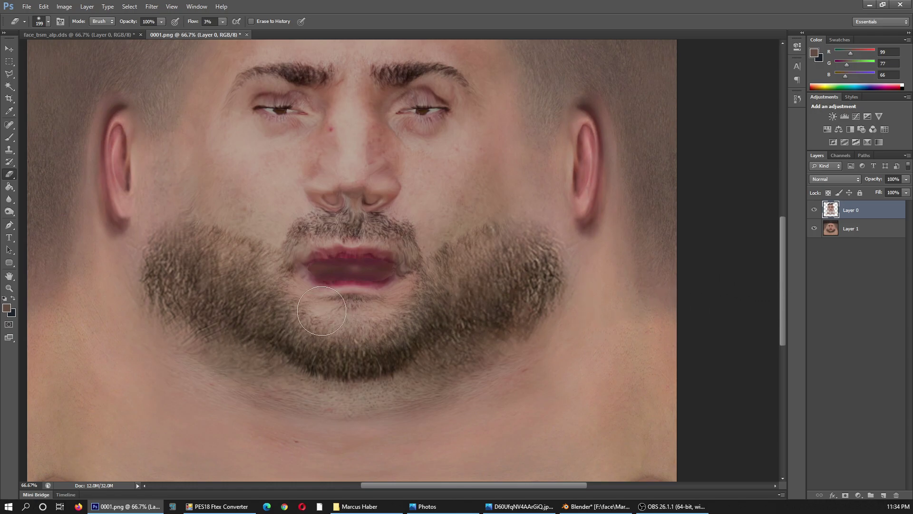
mouse_move(452, 276)
left_mouse_down()
mouse_move(501, 275)
mouse_move(485, 253)
left_mouse_up()
Toggle Layer 0's visibility repeatedly to compare it against Layer 1.
left_click(815, 211)
left_click(814, 211)
left_click(814, 211)
left_click(814, 211)
left_click(814, 211)
left_click(814, 211)
left_click(814, 210)
left_click(814, 211)
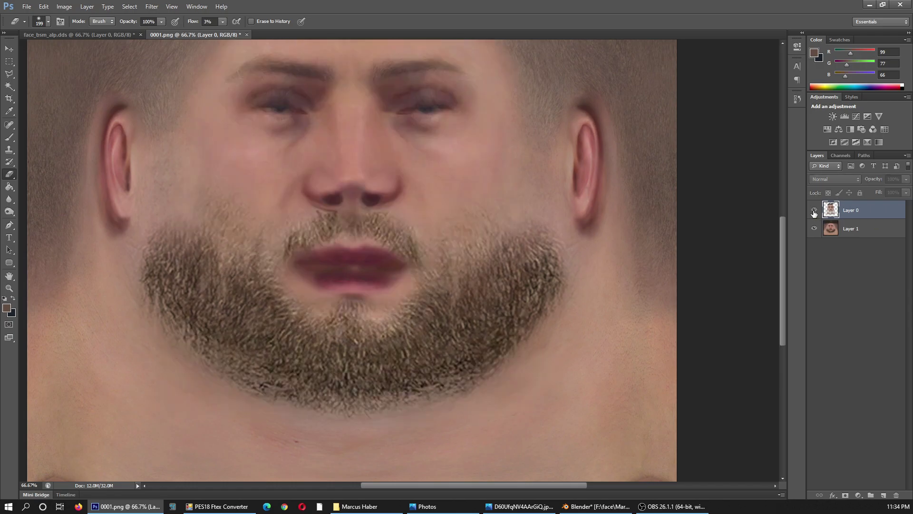
left_click(814, 210)
scroll(490, 336, "up", 2)
scroll(499, 363, "up", 1)
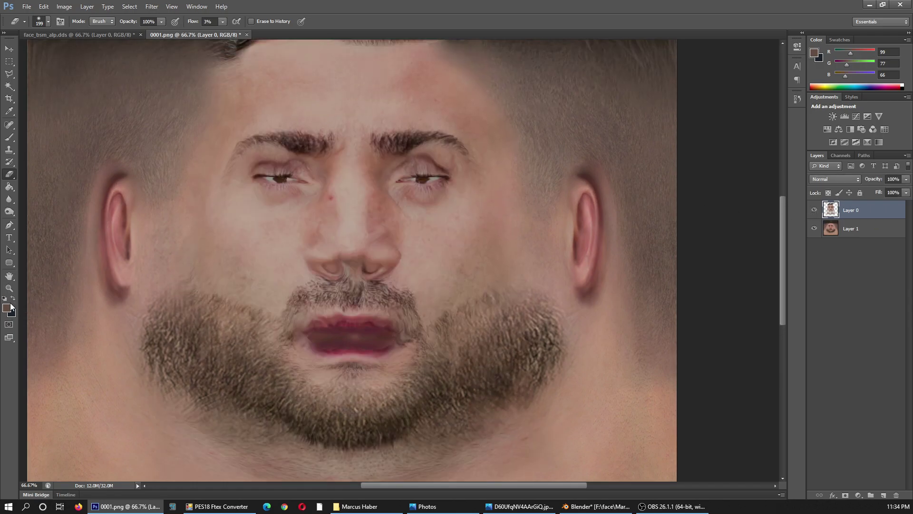
Zoom in on the nose area and keep the eraser flow at 1%.
left_click(9, 289)
left_click_drag(298, 322, 257, 321)
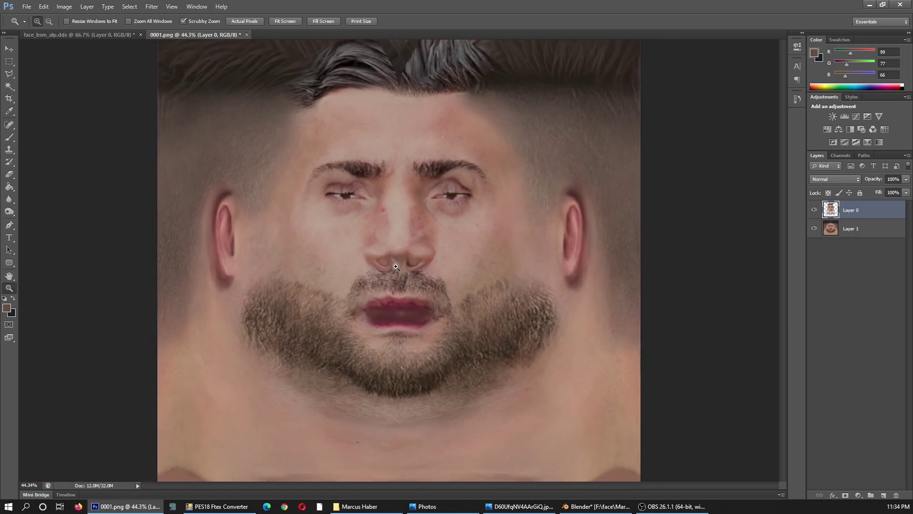
left_click(396, 267)
left_click(9, 176)
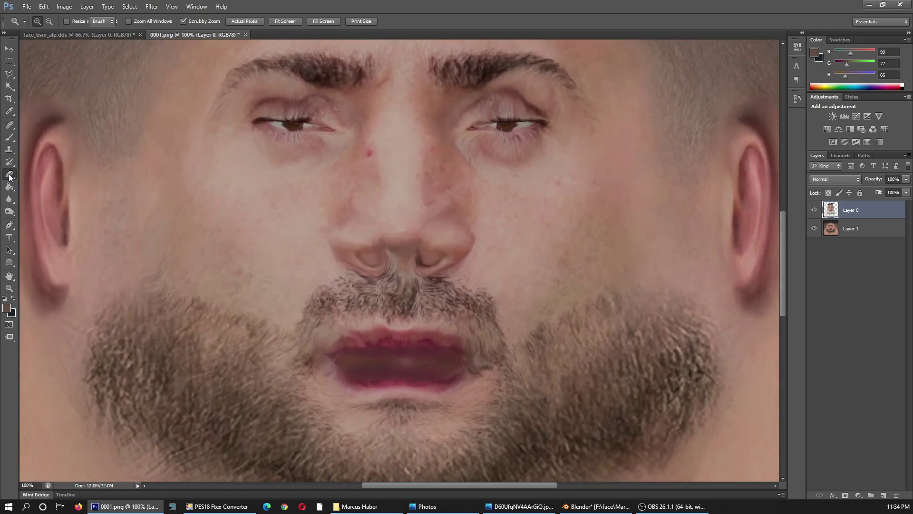
left_click(223, 22)
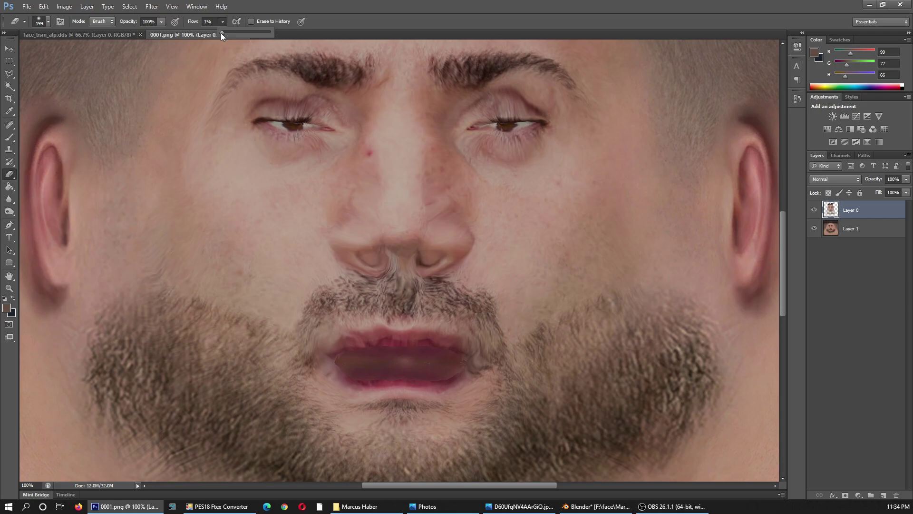
left_click(245, 199)
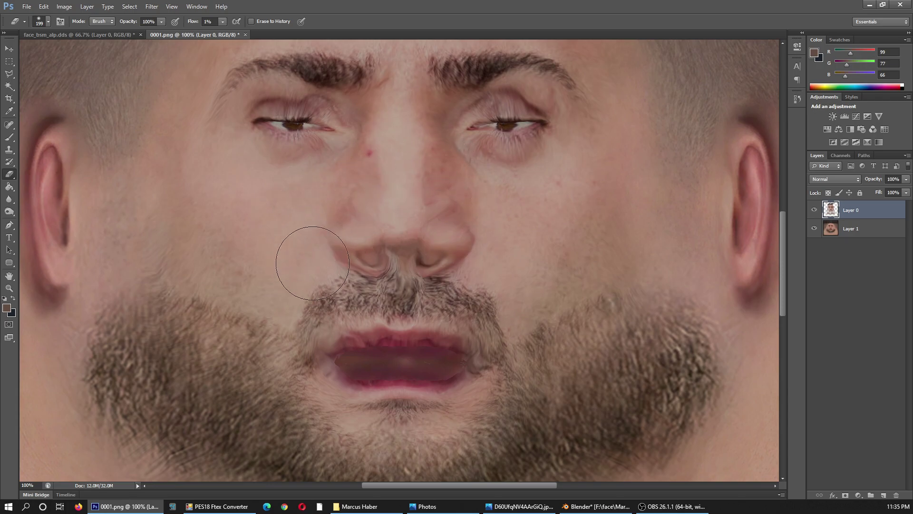
scroll(623, 263, "up", 2)
scroll(624, 263, "up", 3)
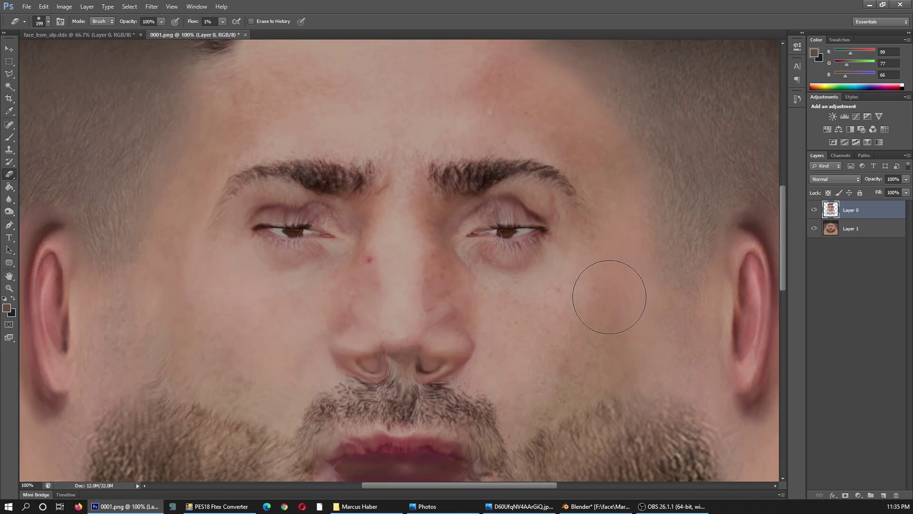
scroll(608, 300, "up", 3)
scroll(597, 322, "up", 1)
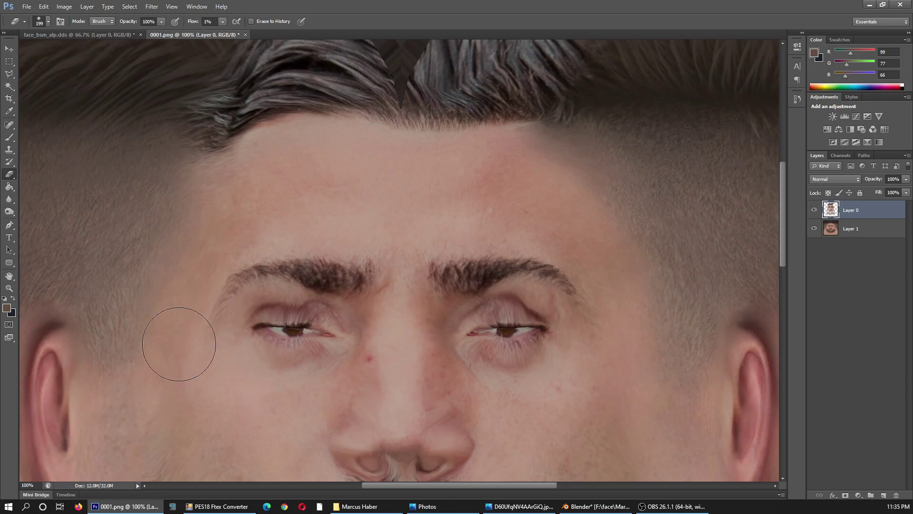
scroll(267, 357, "down", 2)
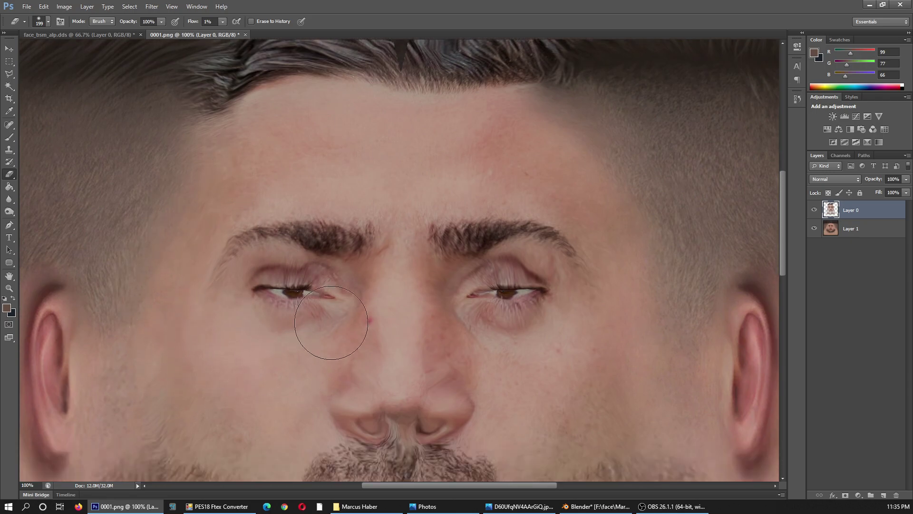
scroll(323, 328, "down", 3)
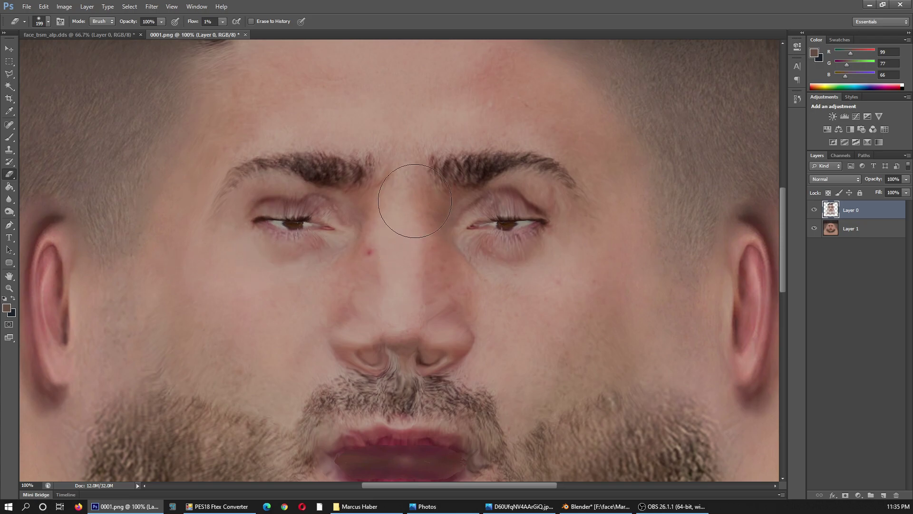
Zoom in on the forehead and hairline, adjust the eraser brush, then fit the texture on screen.
left_click(16, 292)
right_click(197, 266)
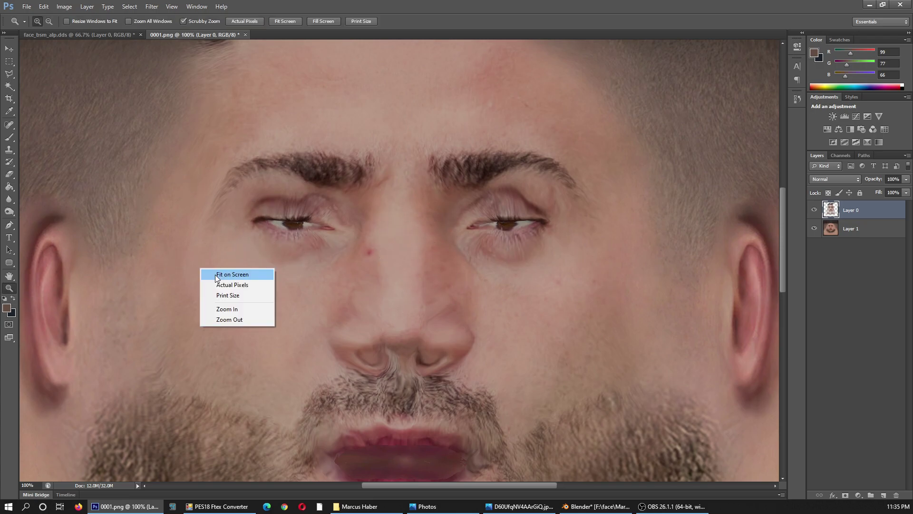
left_click(215, 275)
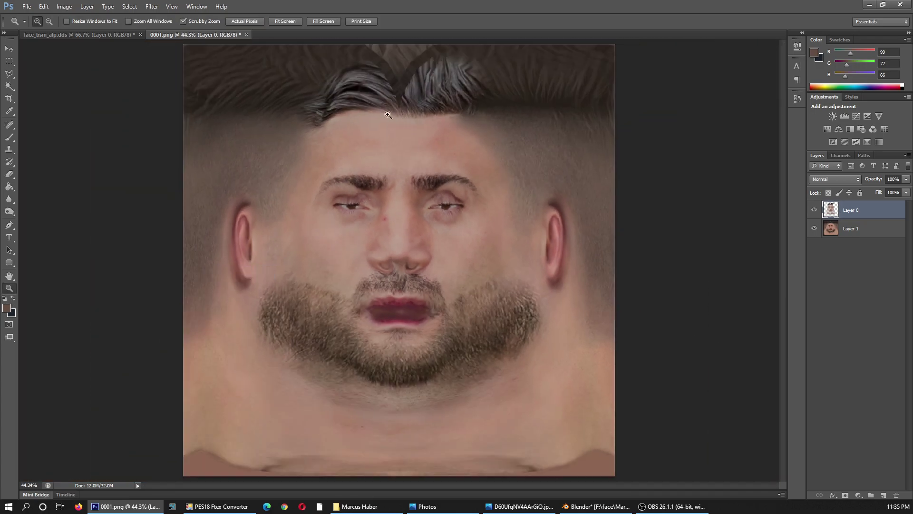
left_click(346, 76)
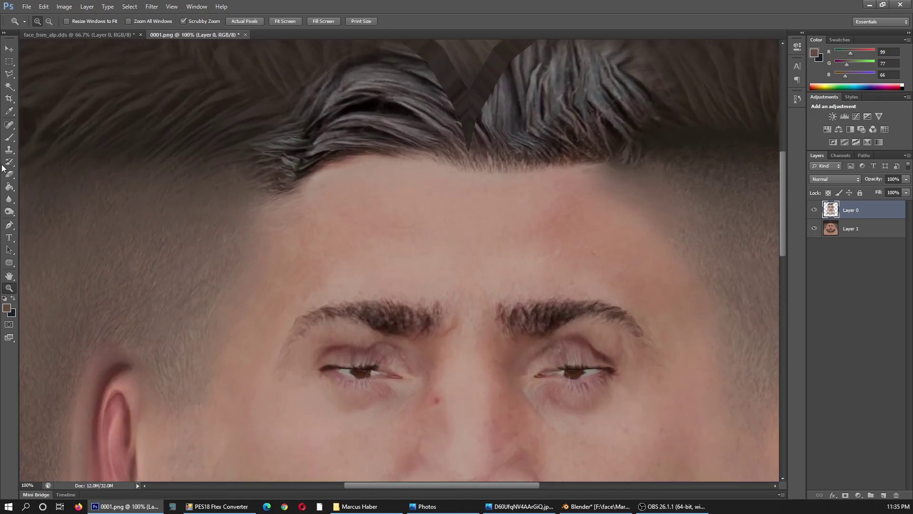
left_click(9, 173)
right_click(344, 224)
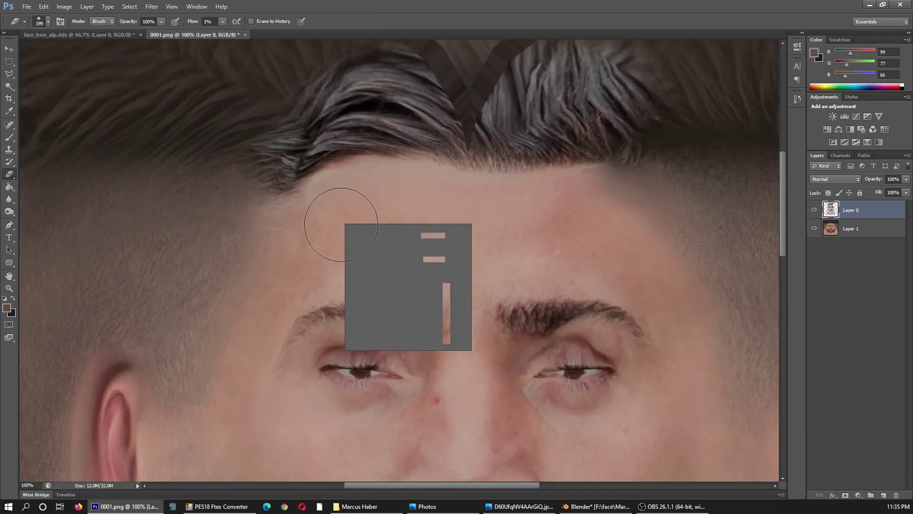
left_click(345, 200)
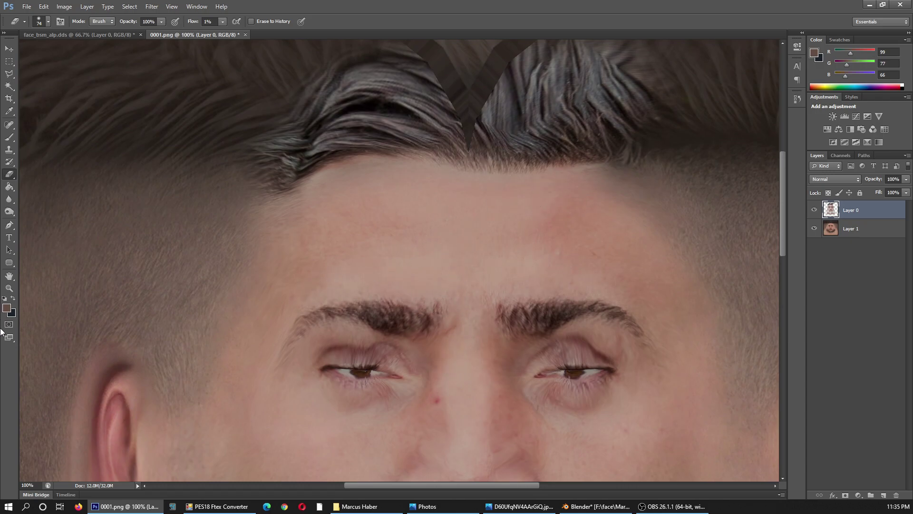
left_click(9, 288)
key("ctrl+0")
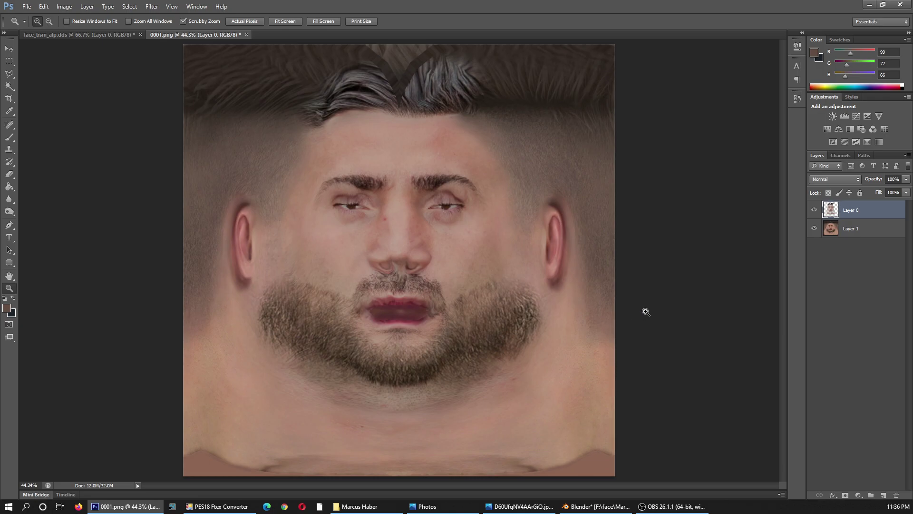
Enlarge the eraser brush and fade the grey swept-back hair strands across the top of Layer 0.
left_click(9, 174)
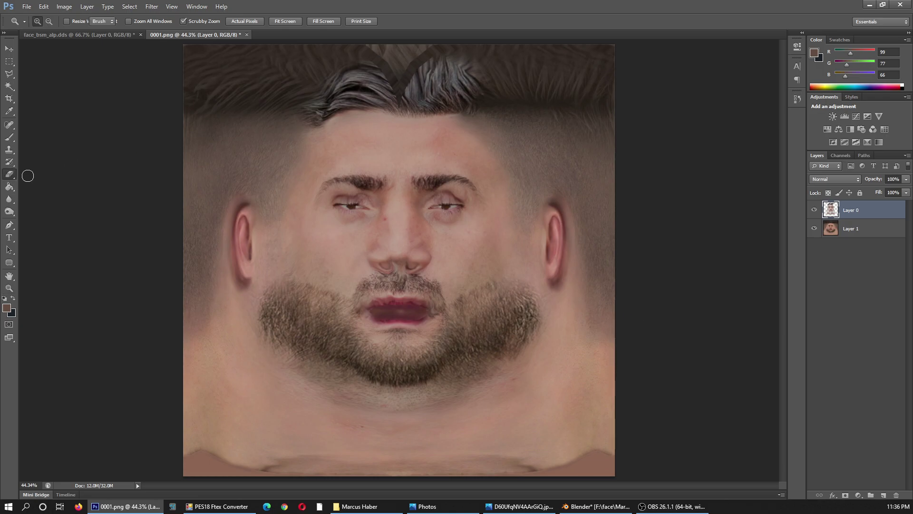
right_click(457, 170)
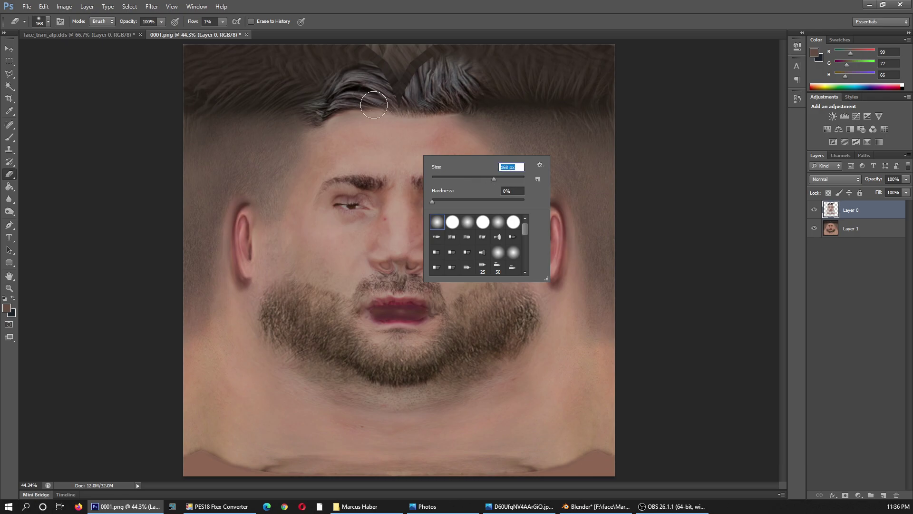
left_click(314, 107)
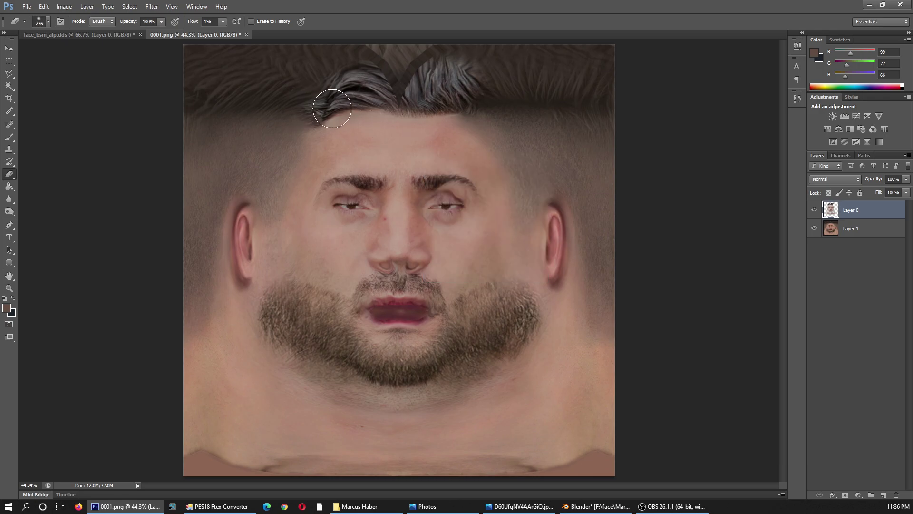
mouse_move(363, 92)
left_mouse_down()
mouse_move(342, 79)
mouse_move(471, 86)
mouse_move(413, 81)
mouse_move(445, 89)
mouse_move(312, 103)
left_mouse_up()
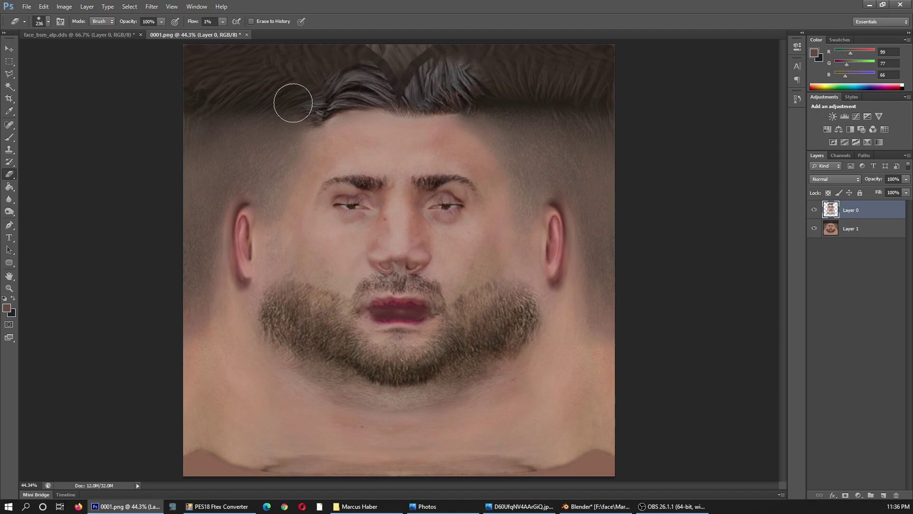
mouse_move(310, 69)
left_mouse_down()
mouse_move(453, 81)
mouse_move(489, 71)
mouse_move(401, 67)
mouse_move(407, 82)
mouse_move(301, 122)
mouse_move(340, 81)
mouse_move(505, 90)
mouse_move(510, 75)
mouse_move(448, 76)
mouse_move(475, 102)
mouse_move(347, 96)
mouse_move(285, 105)
mouse_move(400, 78)
mouse_move(377, 67)
mouse_move(545, 71)
mouse_move(467, 94)
mouse_move(469, 67)
mouse_move(463, 92)
mouse_move(594, 182)
left_mouse_up()
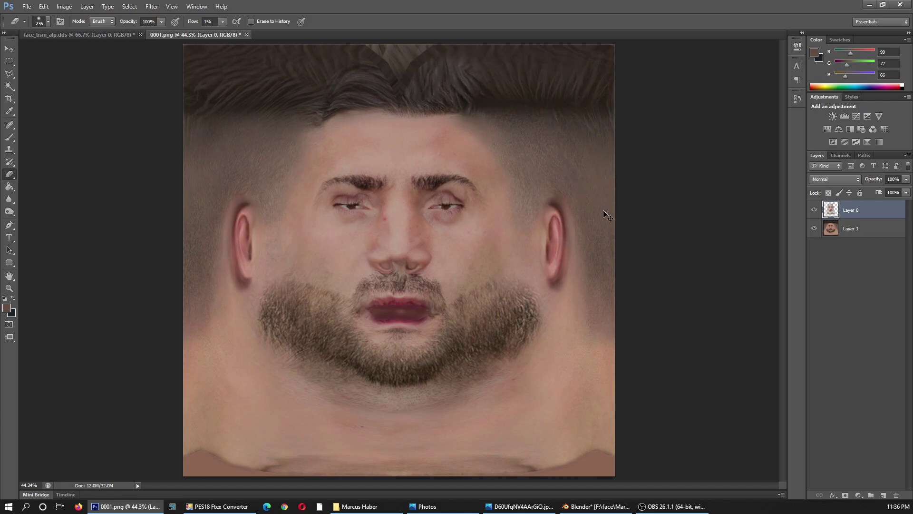
left_click(8, 288)
left_click(388, 286)
left_click(387, 285)
At 400% zoom, brush both nostrils solid near-black (010101), then fit the texture on screen.
left_click(387, 298)
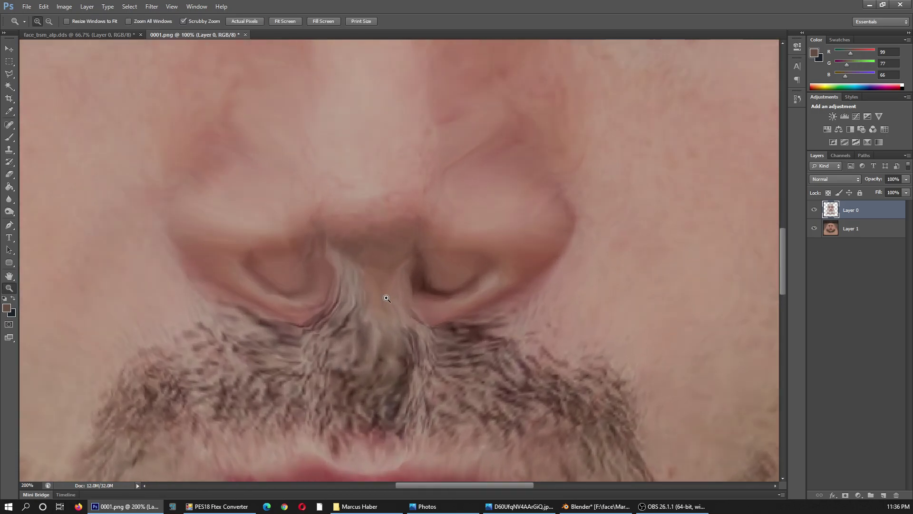
left_click(371, 293)
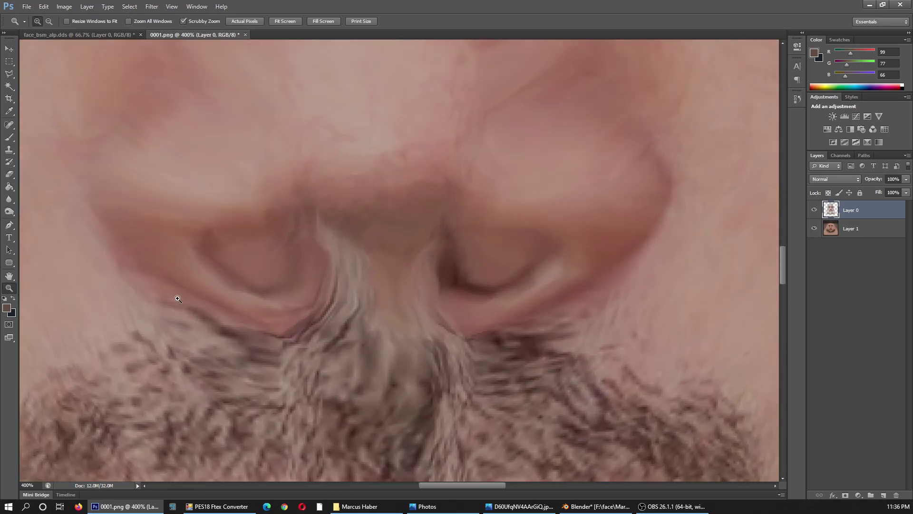
left_click(10, 141)
right_click(279, 267)
left_click(13, 298)
left_click(578, 449)
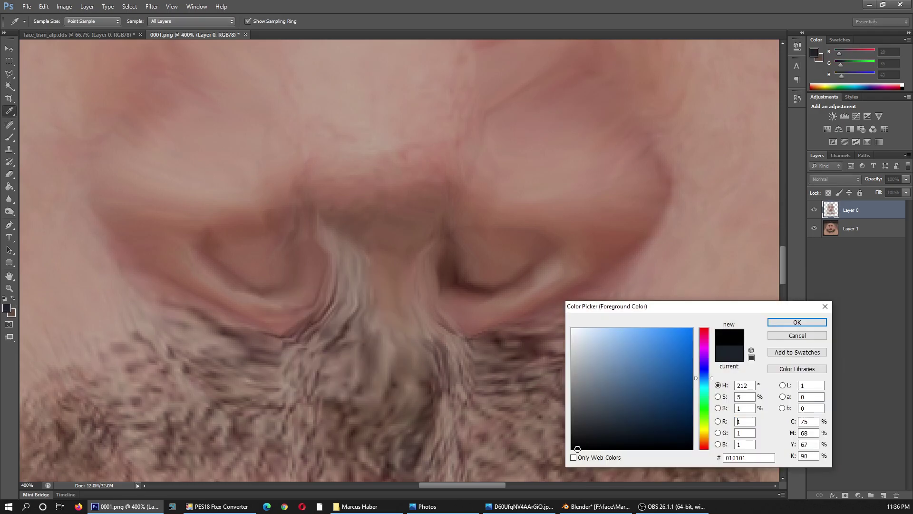
left_click(797, 322)
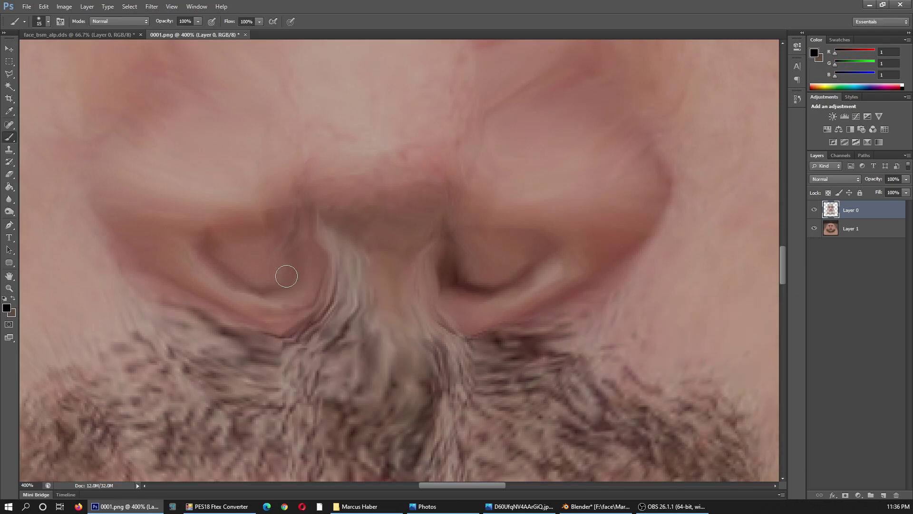
mouse_move(282, 274)
left_mouse_down()
mouse_move(220, 252)
mouse_move(271, 246)
mouse_move(261, 265)
mouse_move(293, 272)
left_mouse_up()
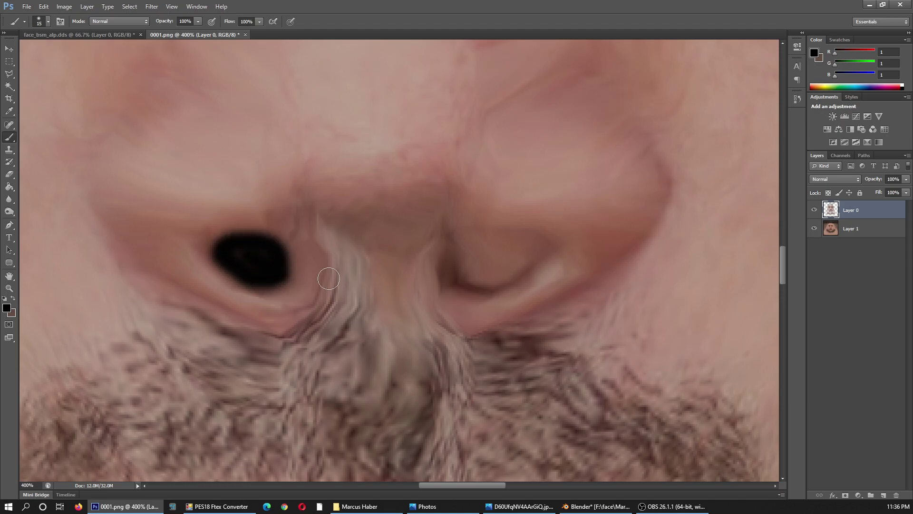
mouse_move(475, 275)
left_mouse_down()
mouse_move(490, 259)
mouse_move(503, 267)
mouse_move(468, 273)
mouse_move(493, 255)
mouse_move(522, 259)
mouse_move(466, 259)
left_mouse_up()
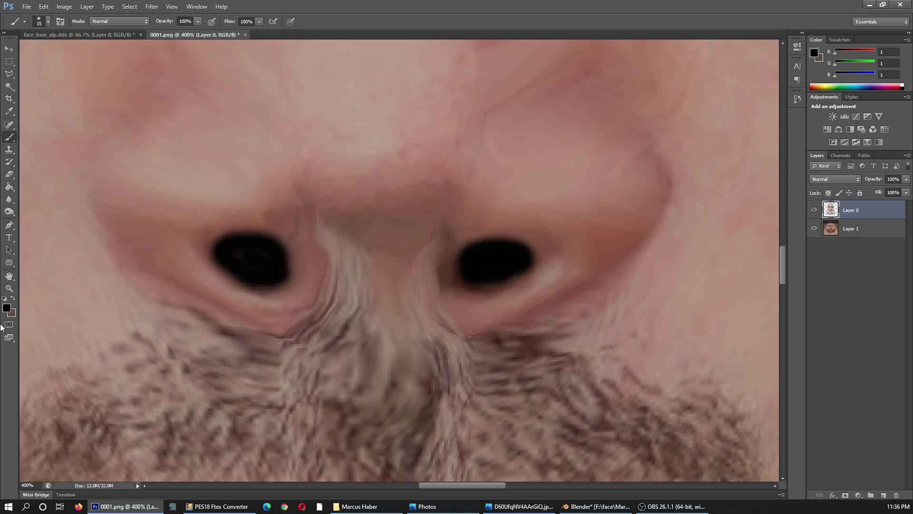
left_click(8, 289)
right_click(303, 318)
left_click(321, 323)
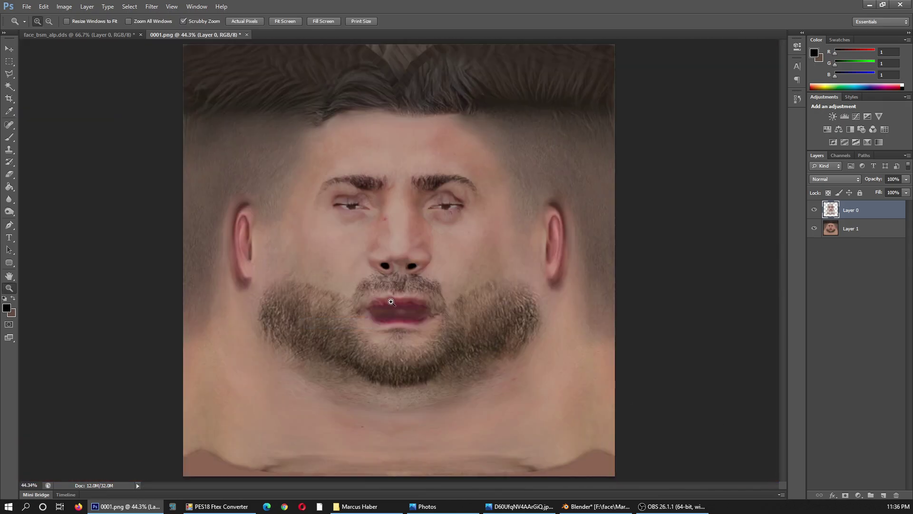
Save the retouched texture as a PNG copy named 0003.
key("ctrl+shift+s")
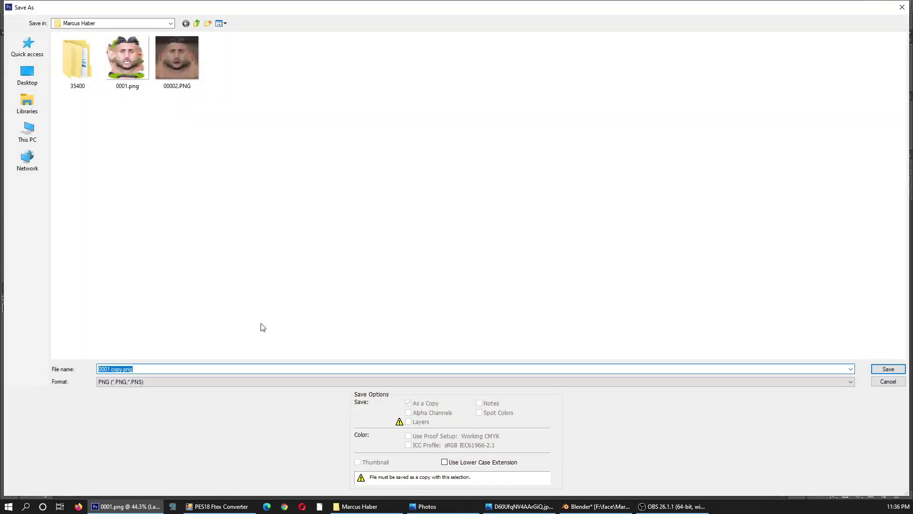
type("003")
key("BackSpace")
type("03")
key("Return")
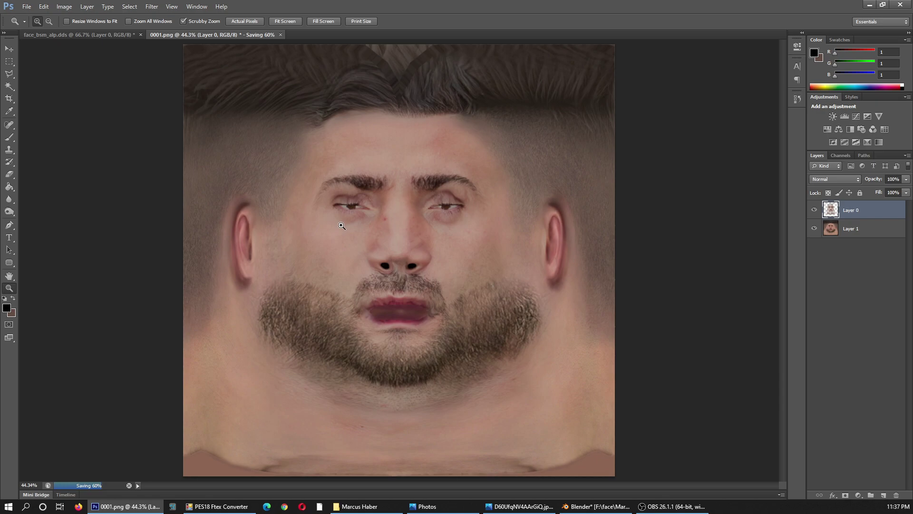
Back in Blender, put Face_2 into Edit Mode and select its entire mesh.
left_click(870, 6)
left_click(700, 4)
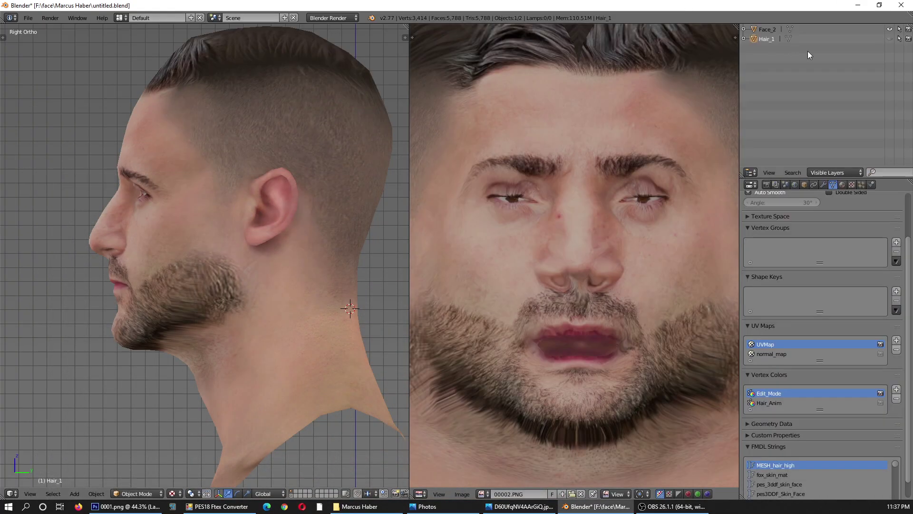
left_click(790, 29)
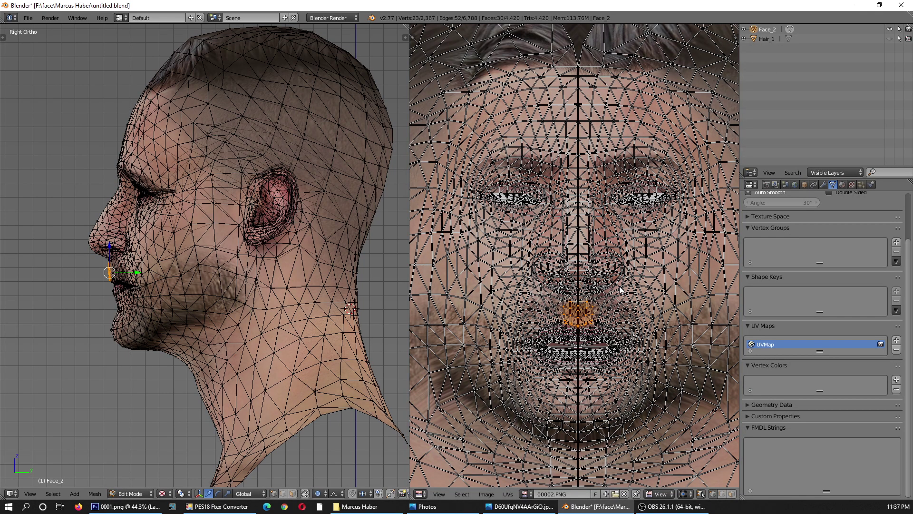
key("a")
key("a")
left_click(356, 506)
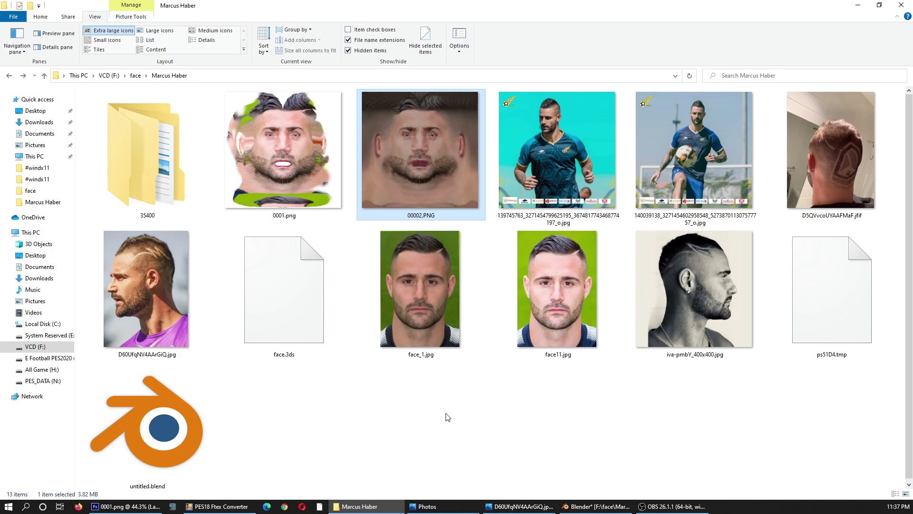
left_click(459, 395)
right_click(467, 402)
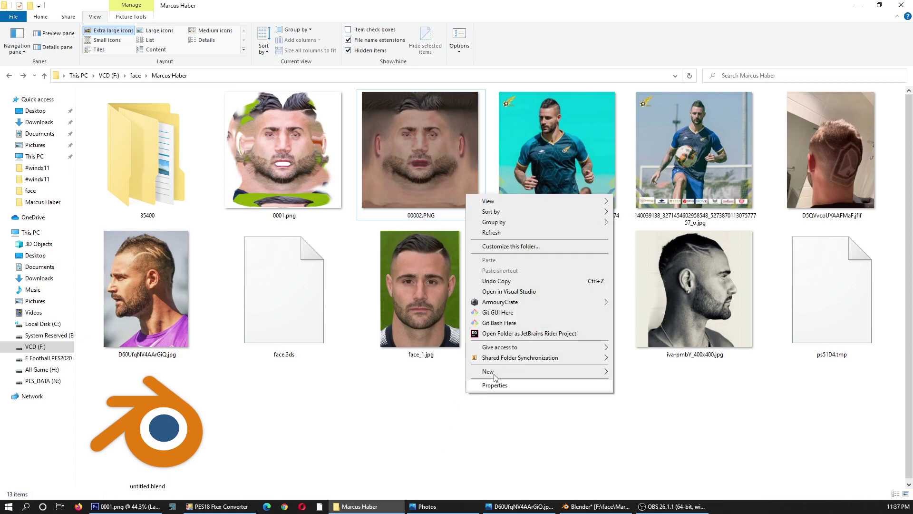
left_click(506, 233)
left_click(522, 351)
right_click(454, 430)
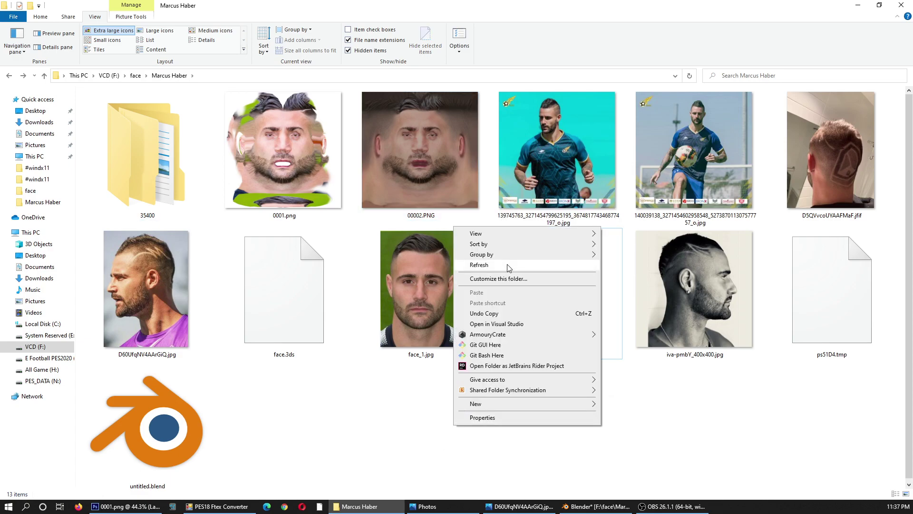
left_click(495, 267)
right_click(507, 435)
left_click(524, 276)
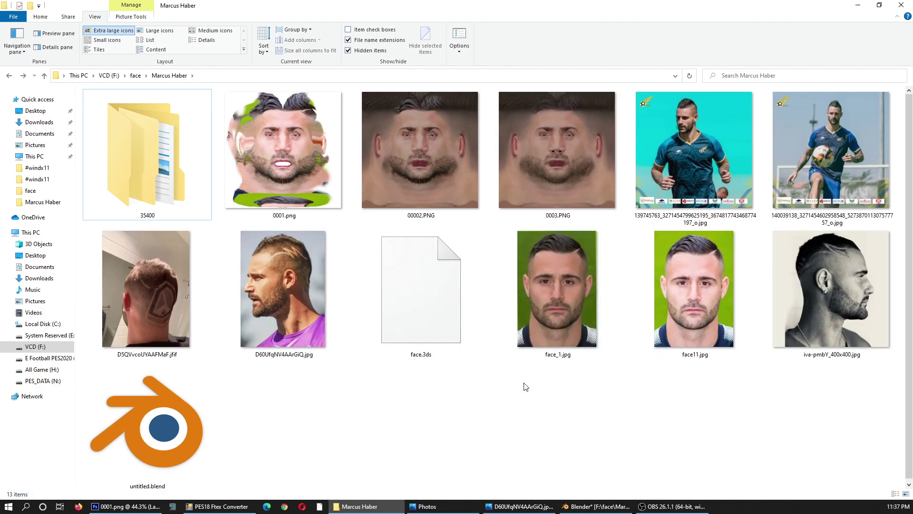
left_click_drag(499, 369, 592, 470)
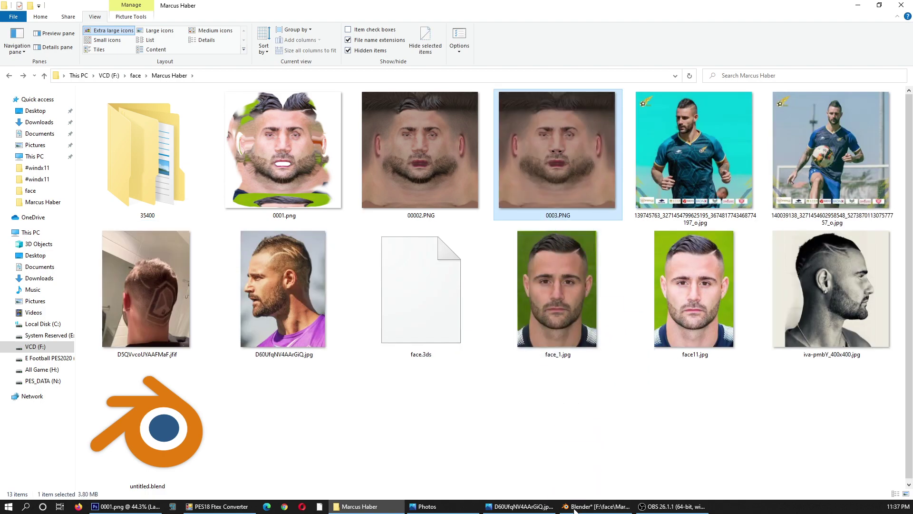
left_click(597, 506)
Return Face_2 to Object Mode and orbit to a side profile of the textured head.
left_click(162, 493)
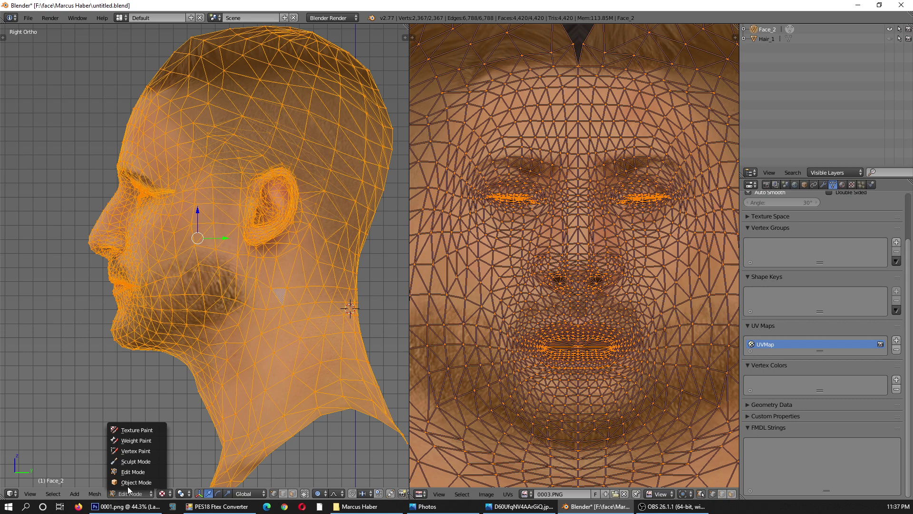
left_click(126, 484)
scroll(177, 187, "down", 2)
scroll(178, 193, "up", 3)
middle_click_drag(179, 193, 273, 198)
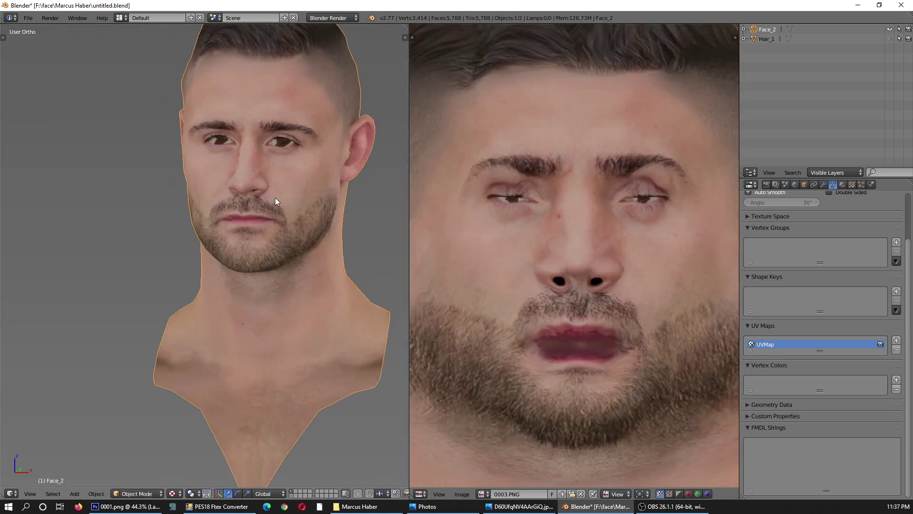
scroll(197, 195, "down", 3)
mouse_move(197, 196)
middle_mouse_down()
mouse_move(250, 218)
mouse_move(298, 224)
middle_mouse_up()
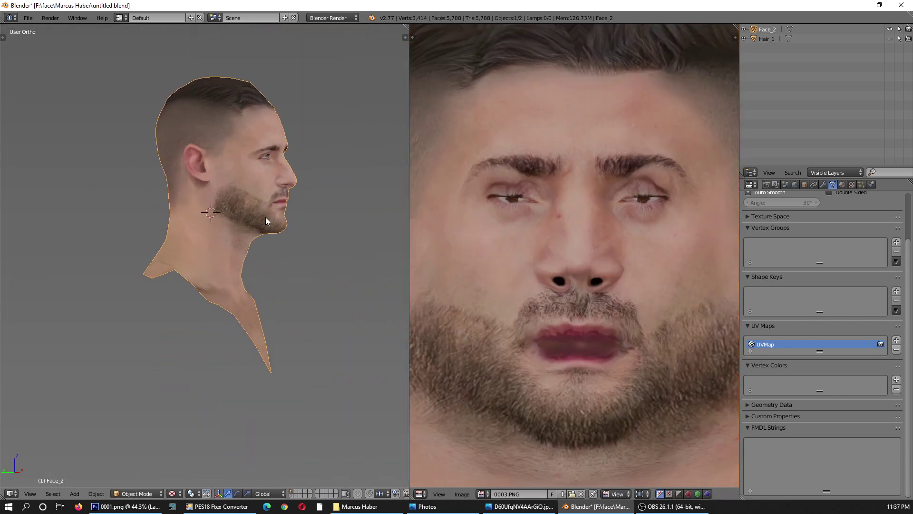
Check the 0003.PNG beard and hair fade from front and three-quarter views beside the reference photo.
scroll(280, 219, "up", 3)
scroll(279, 219, "up", 1)
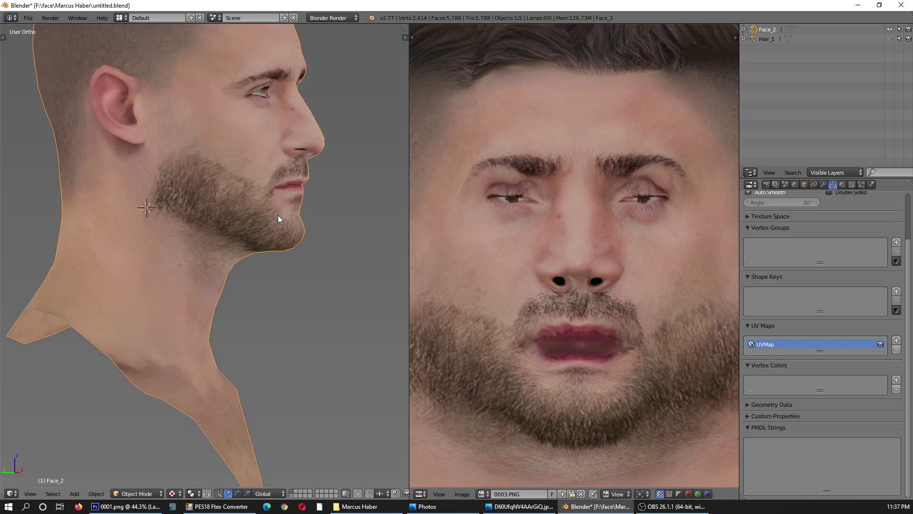
scroll(277, 215, "down", 2)
mouse_move(278, 215)
middle_mouse_down()
mouse_move(107, 211)
mouse_move(304, 210)
mouse_move(185, 215)
middle_mouse_up()
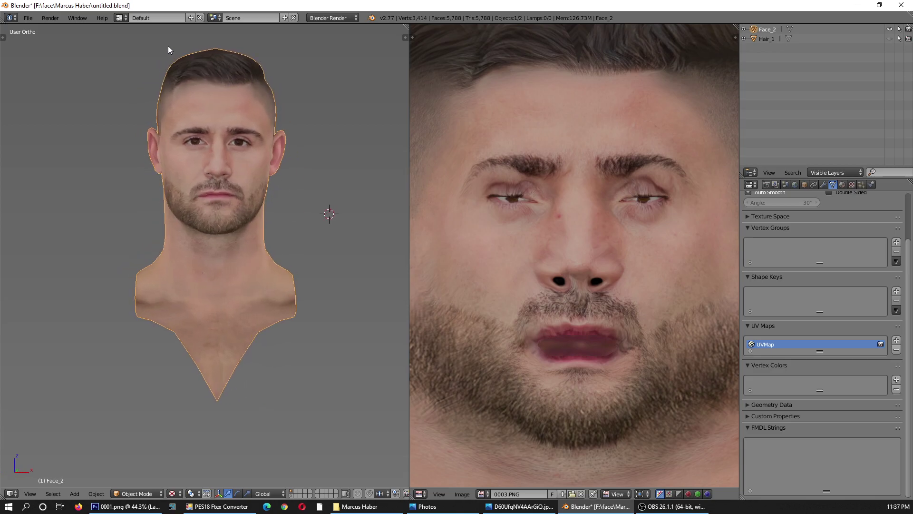
scroll(263, 143, "up", 3)
mouse_move(263, 142)
middle_mouse_down()
mouse_move(321, 148)
mouse_move(157, 147)
mouse_move(350, 159)
mouse_move(331, 170)
middle_mouse_up()
scroll(264, 130, "down", 3)
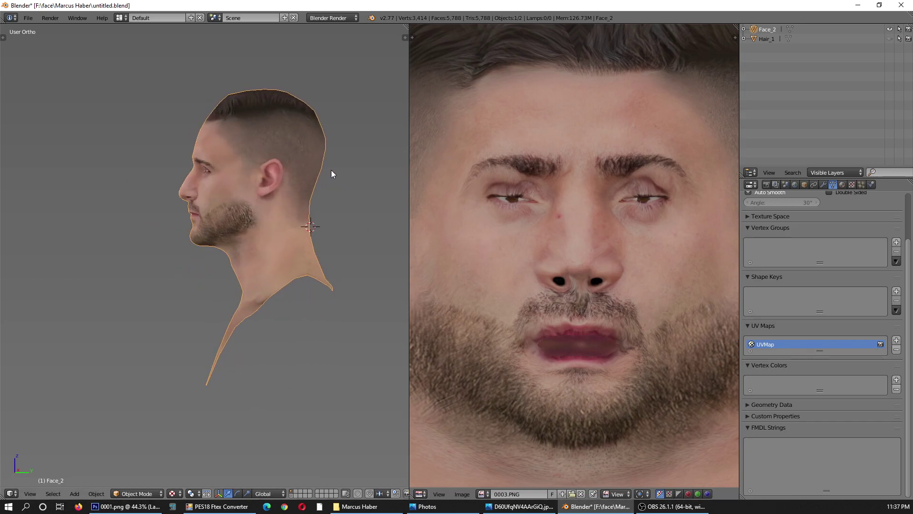
scroll(331, 170, "down", 3)
scroll(295, 232, "up", 2)
mouse_move(199, 244)
middle_mouse_down()
mouse_move(296, 232)
mouse_move(319, 241)
mouse_move(305, 241)
middle_mouse_up()
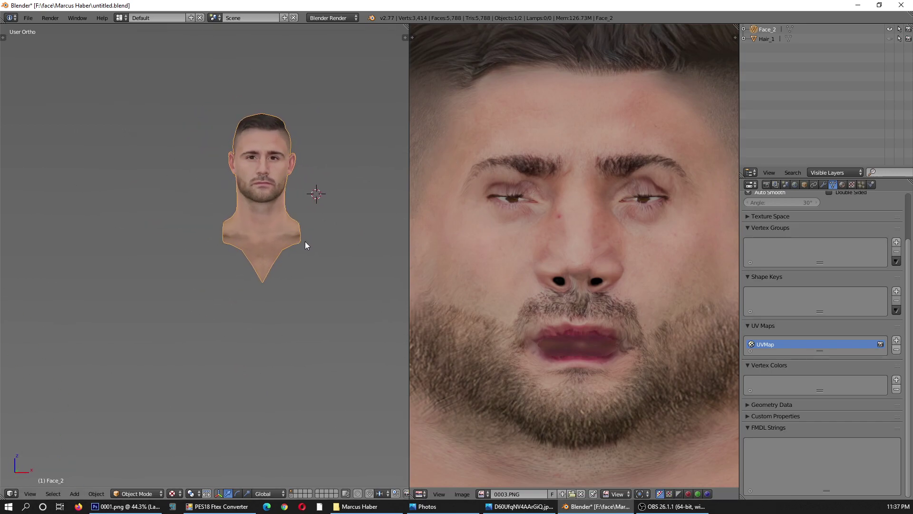
scroll(261, 128, "up", 2)
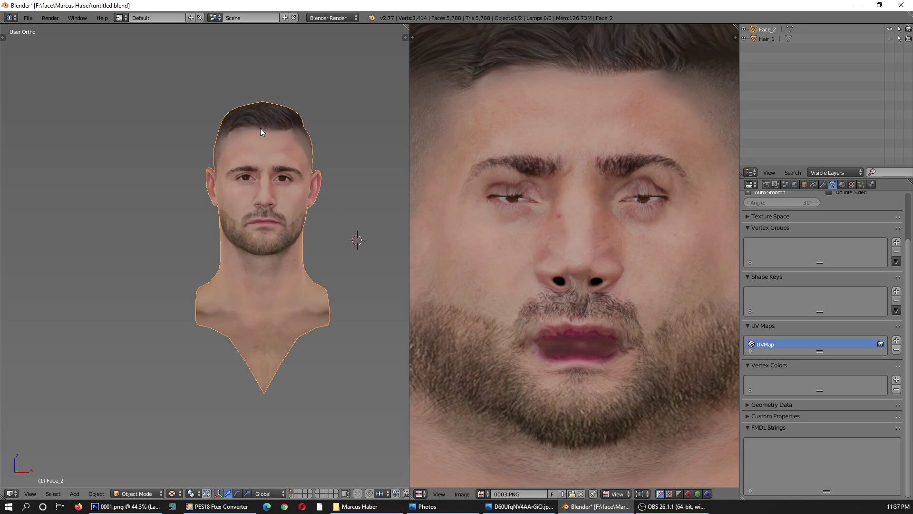
scroll(261, 128, "up", 3)
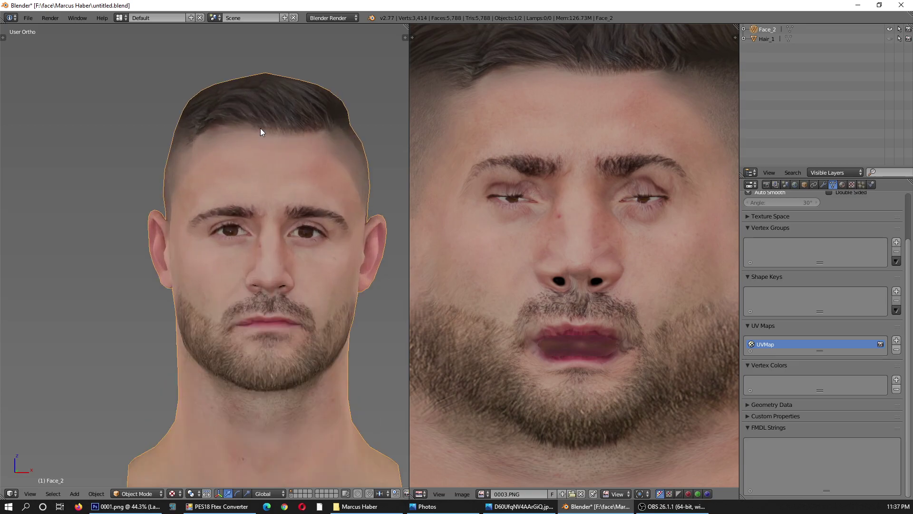
scroll(216, 124, "down", 1)
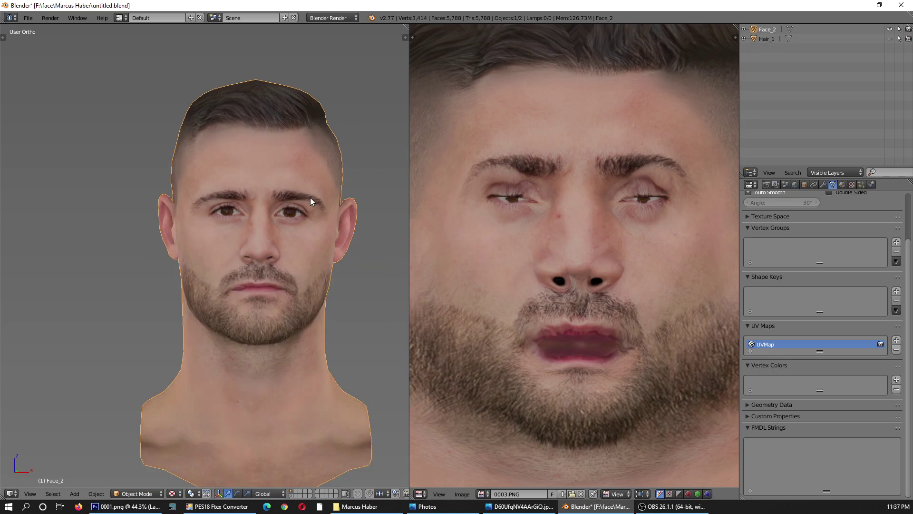
scroll(311, 198, "up", 1)
left_click(521, 507)
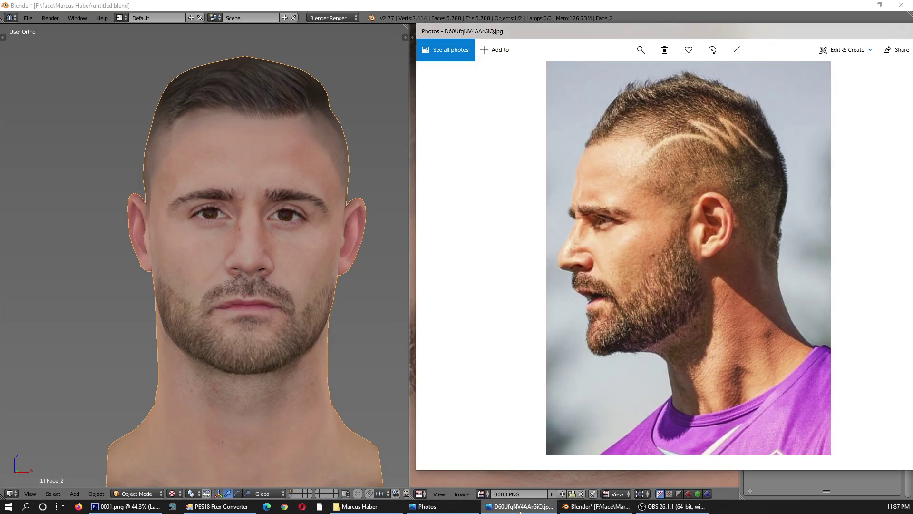
Browse the player's reference photos, zooming into the close-up, then return to Blender.
left_click(521, 507)
scroll(598, 298, "down", 1)
scroll(597, 298, "up", 1)
scroll(598, 298, "up", 1)
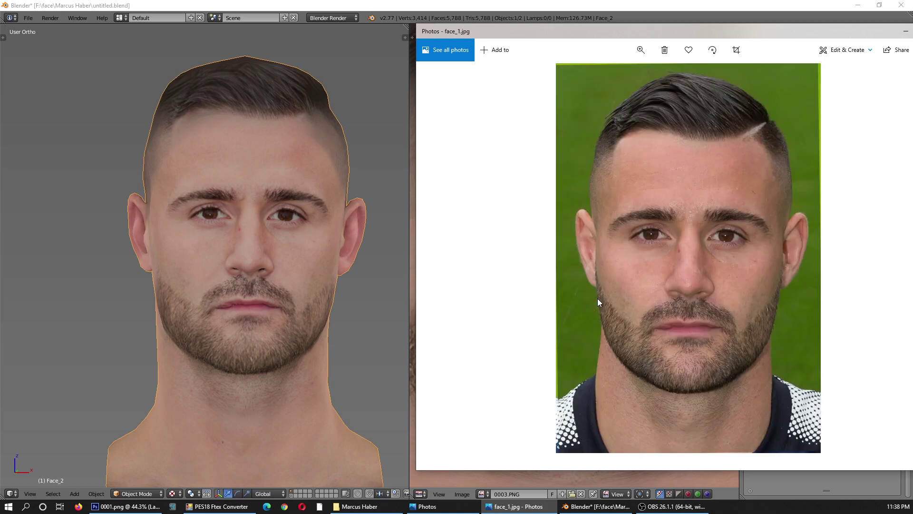
scroll(597, 299, "down", 1)
scroll(597, 298, "down", 1)
scroll(597, 299, "down", 1)
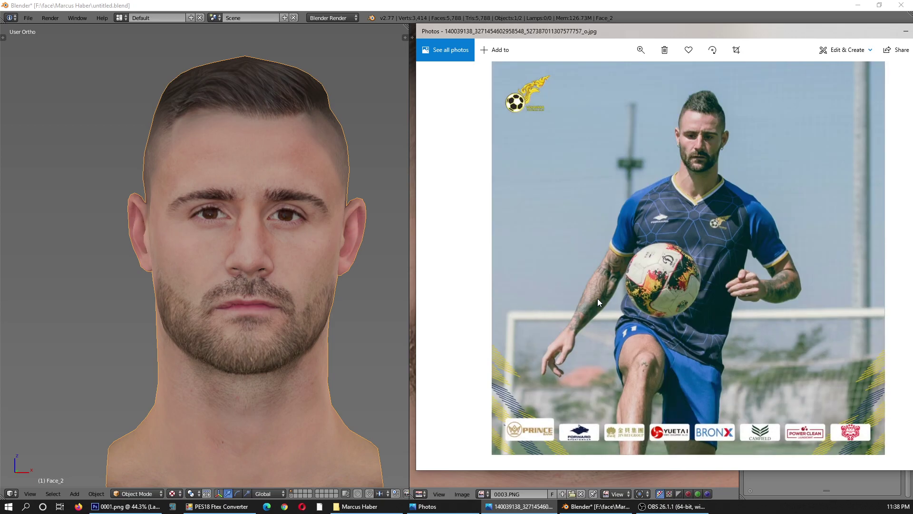
scroll(715, 92, "up", 2, "ctrl")
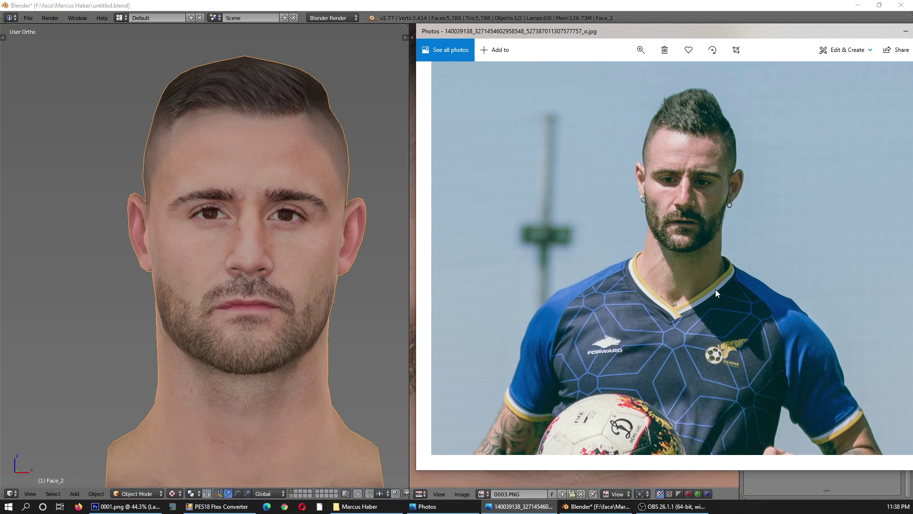
left_click(414, 4)
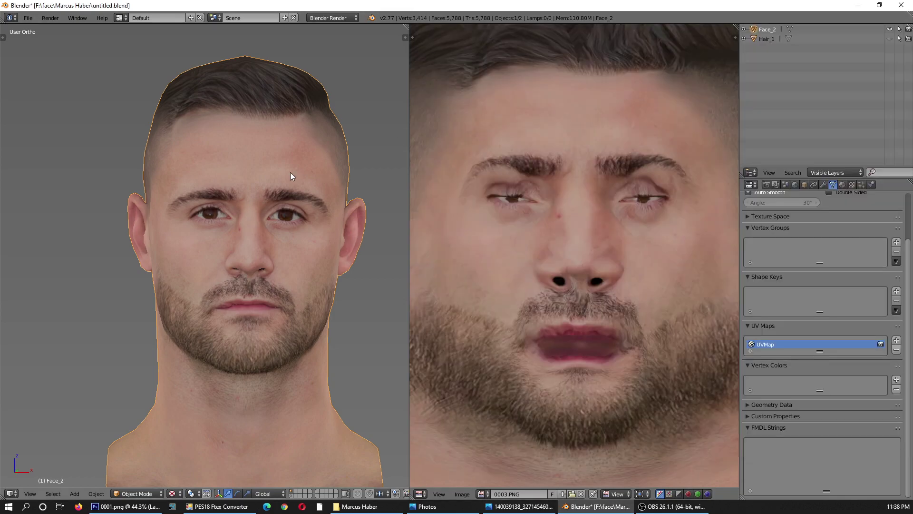
Show Hair_1 on the textured head again and check it orbiting and from the front orthographic view.
scroll(235, 226, "down", 1)
scroll(247, 331, "down", 3)
scroll(259, 382, "up", 5)
scroll(273, 324, "up", 1)
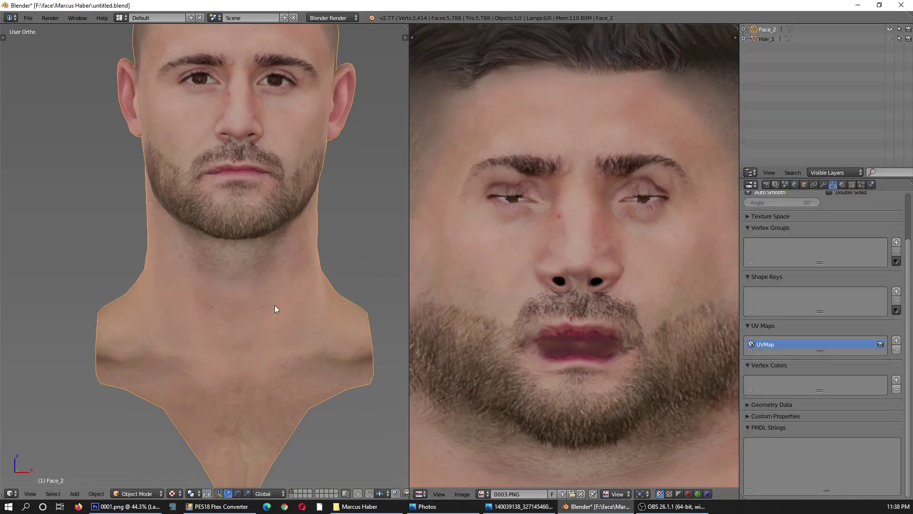
scroll(274, 328, "down", 3)
scroll(261, 139, "down", 2)
left_click(347, 269)
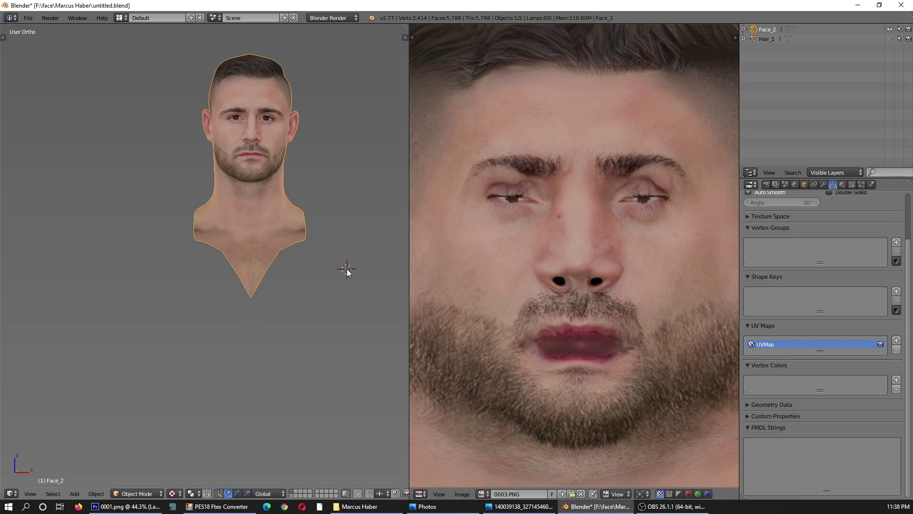
scroll(282, 81, "up", 3)
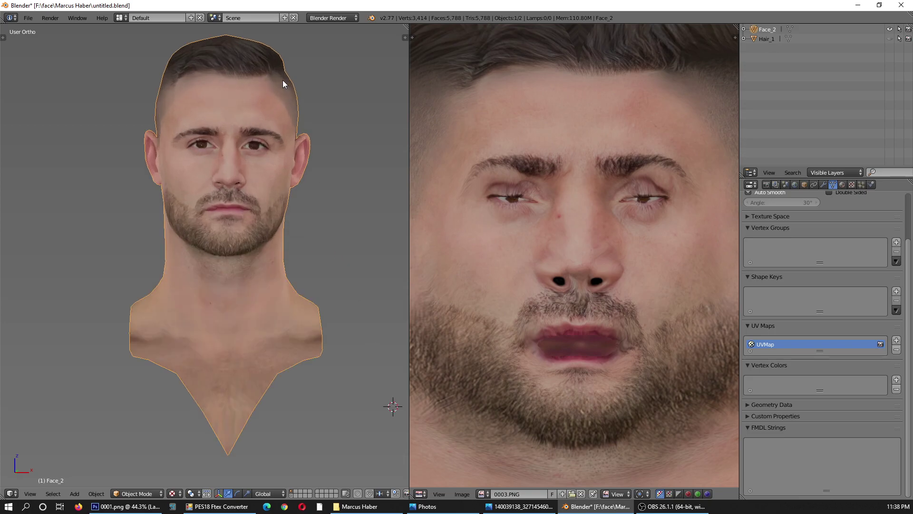
left_click(889, 39)
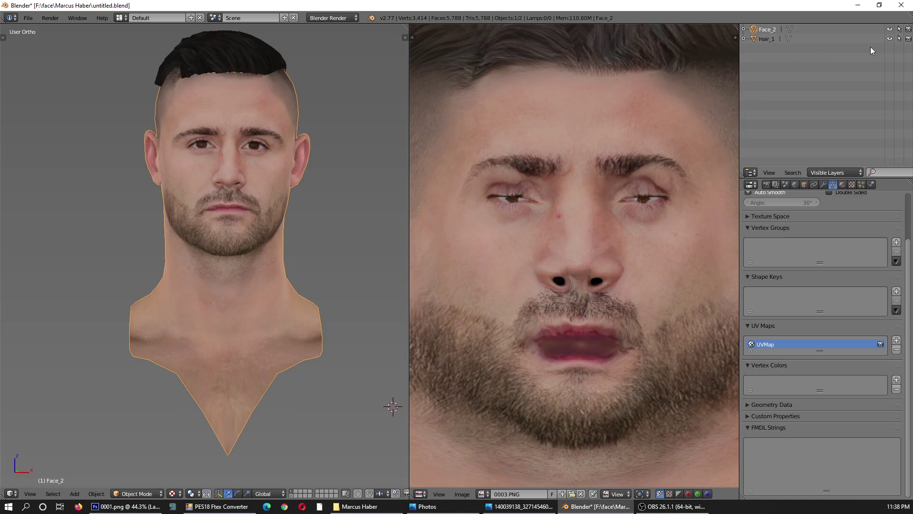
mouse_move(289, 61)
middle_mouse_down()
mouse_move(607, 88)
mouse_move(420, 134)
mouse_move(284, 107)
mouse_move(287, 70)
middle_mouse_up()
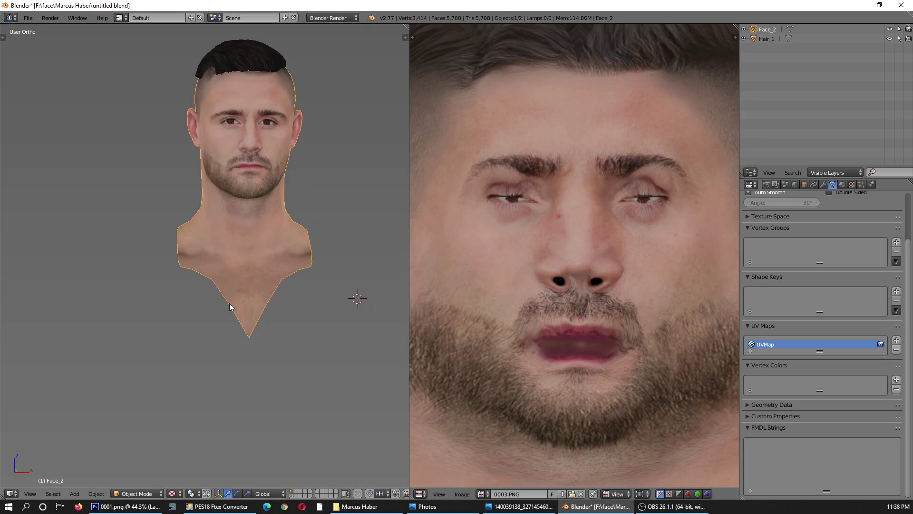
key("KP_1")
Put the face mesh into Edit Mode and switch editing over to Hair_1.
scroll(215, 281, "down", 3)
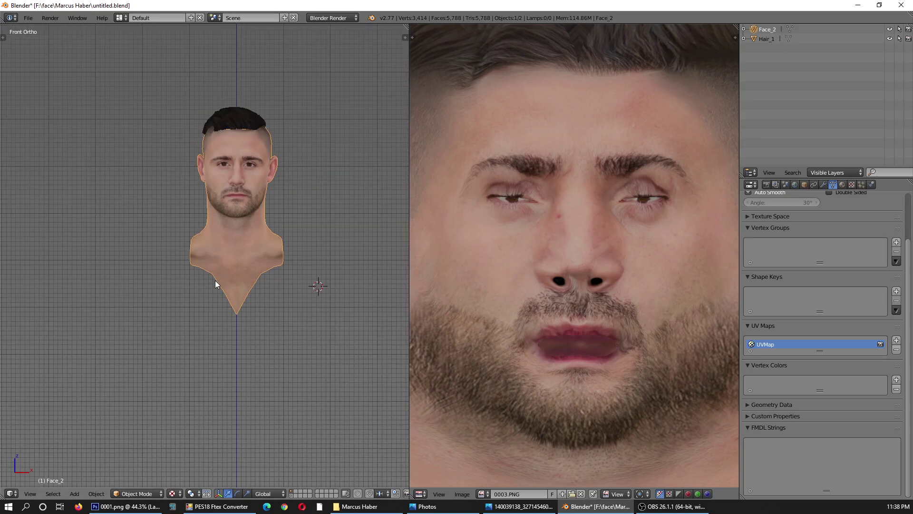
scroll(204, 146, "up", 4)
scroll(204, 146, "up", 5)
left_click(137, 494)
left_click(138, 472)
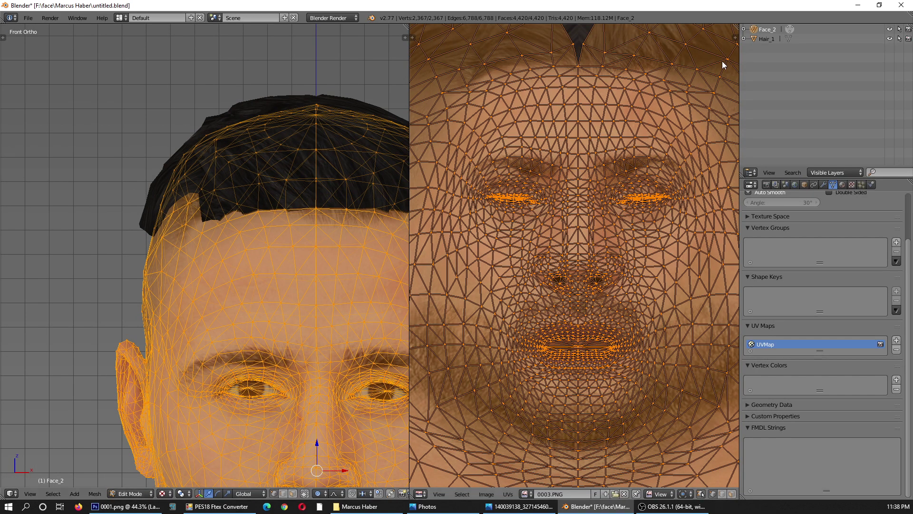
left_click(787, 39)
Delete the Hair_1 object from the Outliner, leaving only Face_2.
scroll(169, 143, "down", 4)
scroll(168, 143, "up", 3)
scroll(247, 230, "down", 2)
scroll(247, 231, "down", 2)
scroll(337, 387, "up", 1)
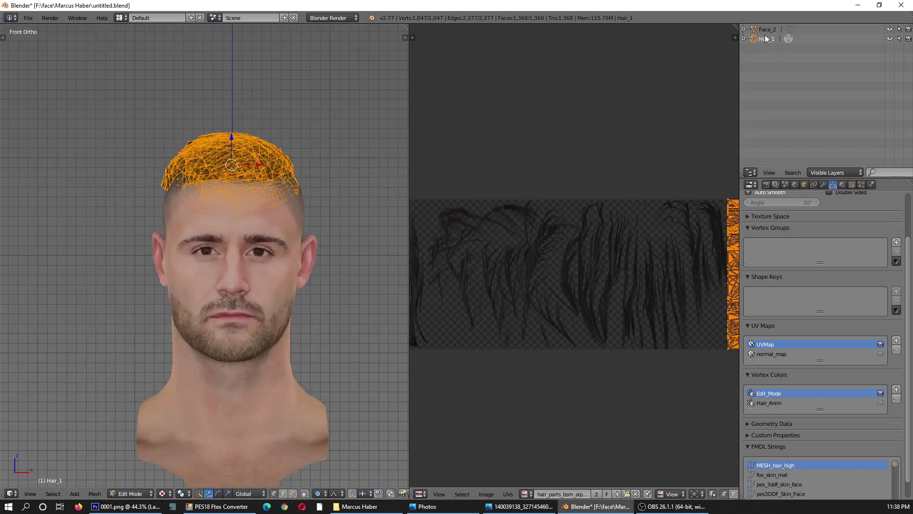
right_click(766, 39)
left_click(742, 64)
scroll(223, 133, "down", 5, "shift")
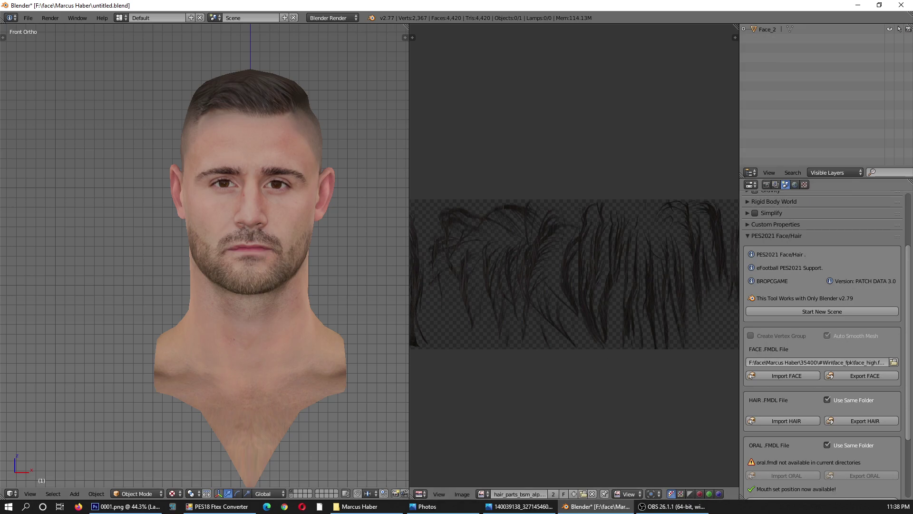
key("alt+Tab")
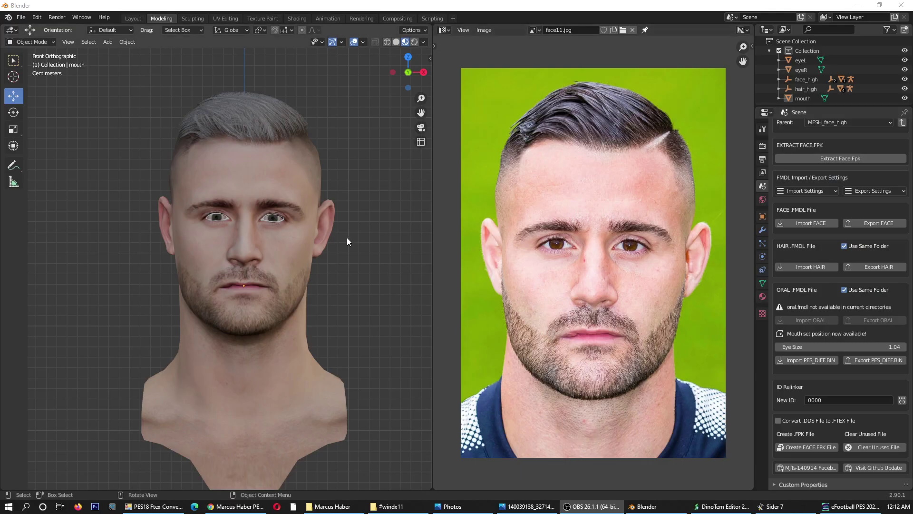
Zoom in and select the face part with the pale rings around the eyes.
scroll(252, 210, "up", 2)
scroll(209, 267, "up", 1)
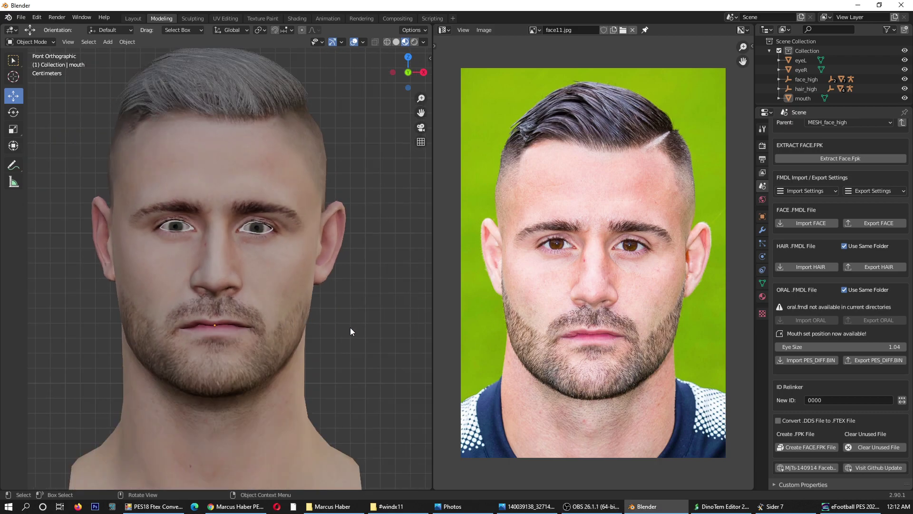
scroll(350, 327, "down", 2)
scroll(198, 234, "up", 1)
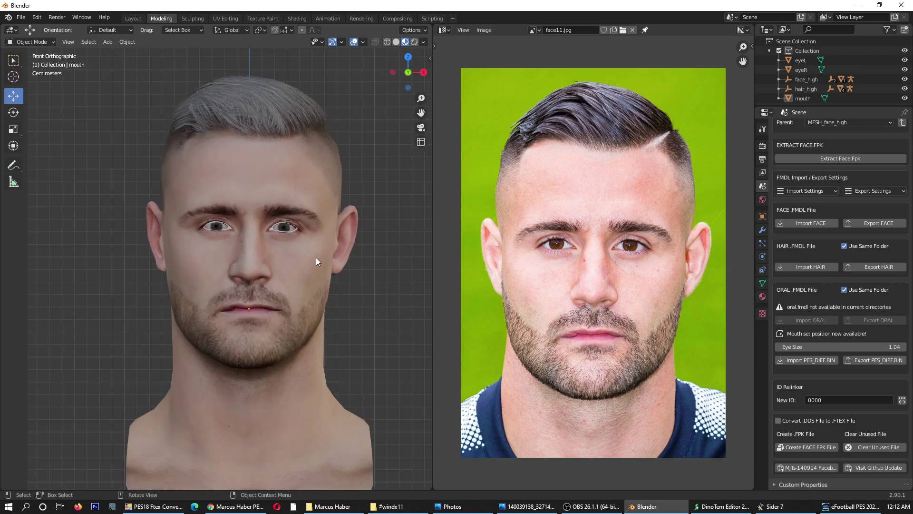
scroll(224, 224, "up", 1)
scroll(224, 166, "up", 4)
scroll(224, 186, "down", 5)
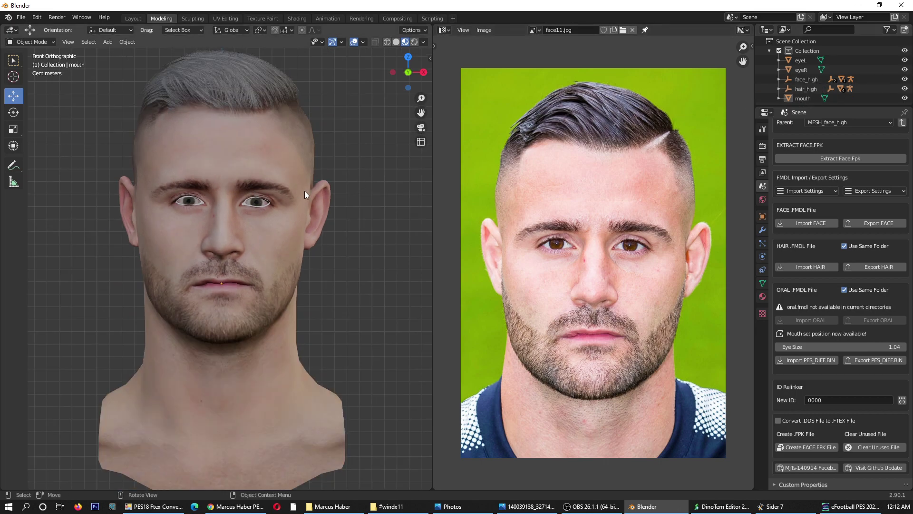
scroll(238, 195, "up", 3)
scroll(238, 195, "up", 4)
left_click(264, 232)
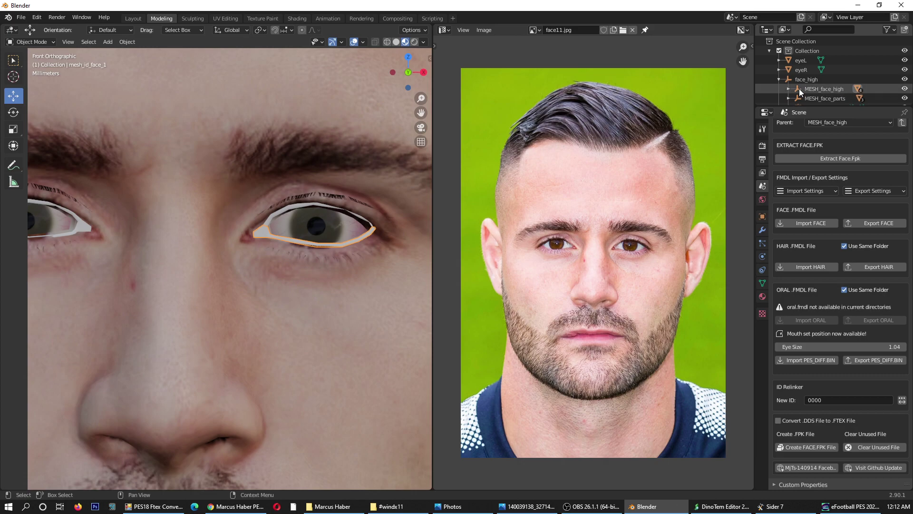
Expand MESH_face_high and hide the eyeline sub-mesh mesh_id_face_3.
left_click(789, 89)
scroll(856, 90, "down", 2)
left_click(904, 70)
left_click(904, 89)
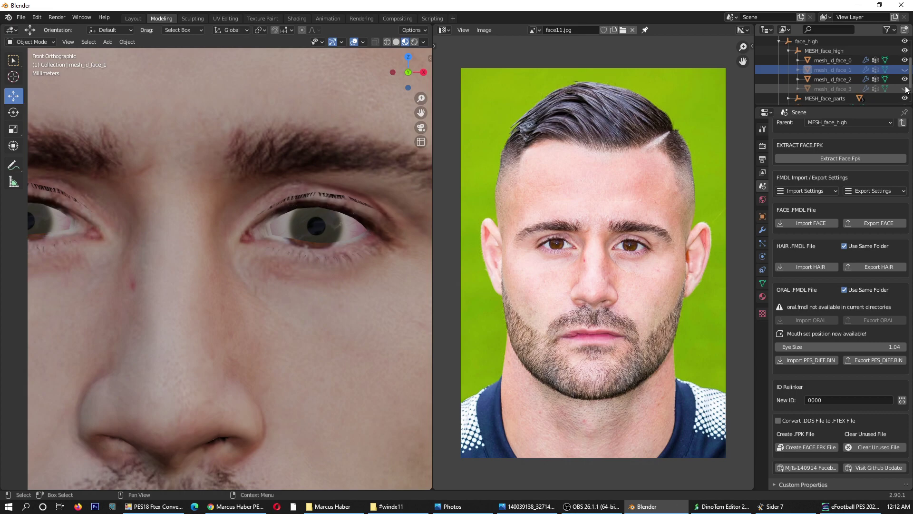
scroll(310, 114, "down", 3)
scroll(216, 252, "down", 3)
scroll(230, 216, "down", 2)
scroll(232, 204, "down", 2)
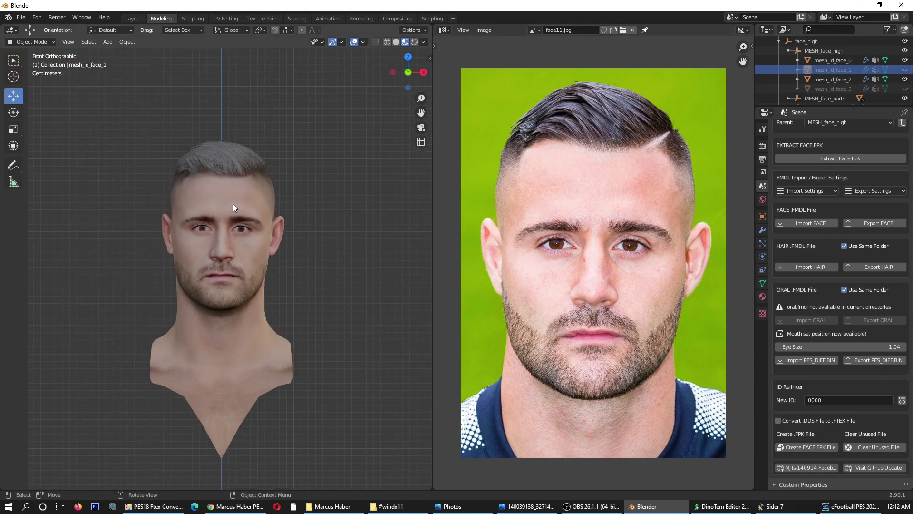
scroll(233, 204, "up", 3)
Orbit the head to a three-quarter view and a right-facing profile.
mouse_move(200, 207)
middle_mouse_down()
mouse_move(223, 228)
mouse_move(249, 228)
mouse_move(236, 231)
middle_mouse_up()
scroll(247, 233, "down", 3)
mouse_move(180, 306)
middle_mouse_down()
mouse_move(105, 305)
mouse_move(278, 304)
mouse_move(158, 304)
middle_mouse_up()
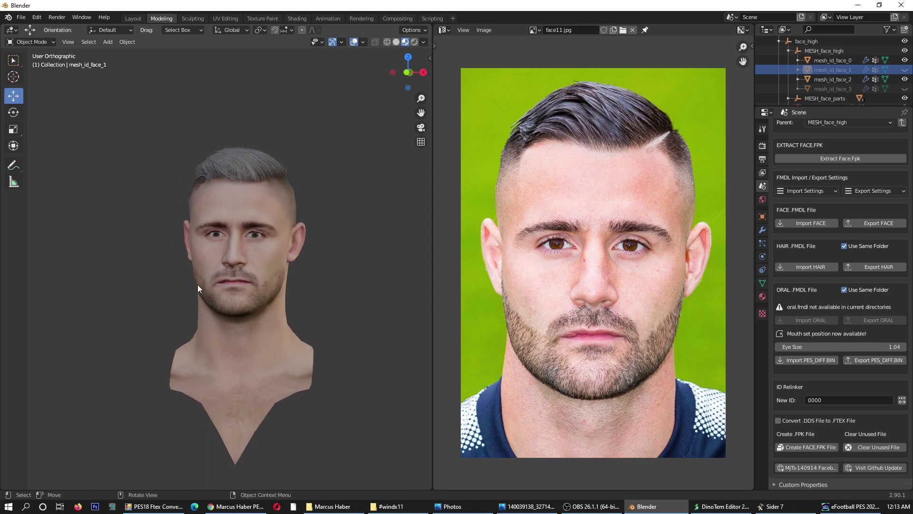
scroll(199, 288, "up", 3)
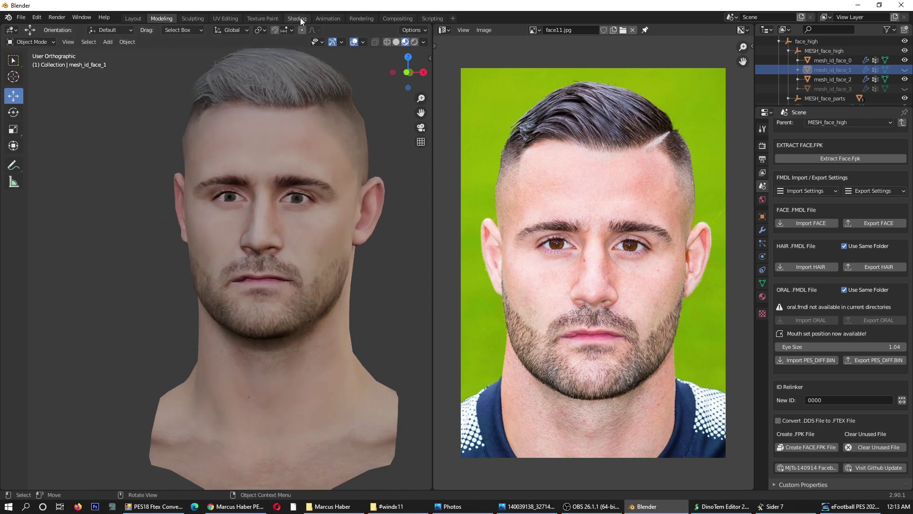
In the Shading workspace, light the head with a beige studio HDRI environment.
left_click(298, 19)
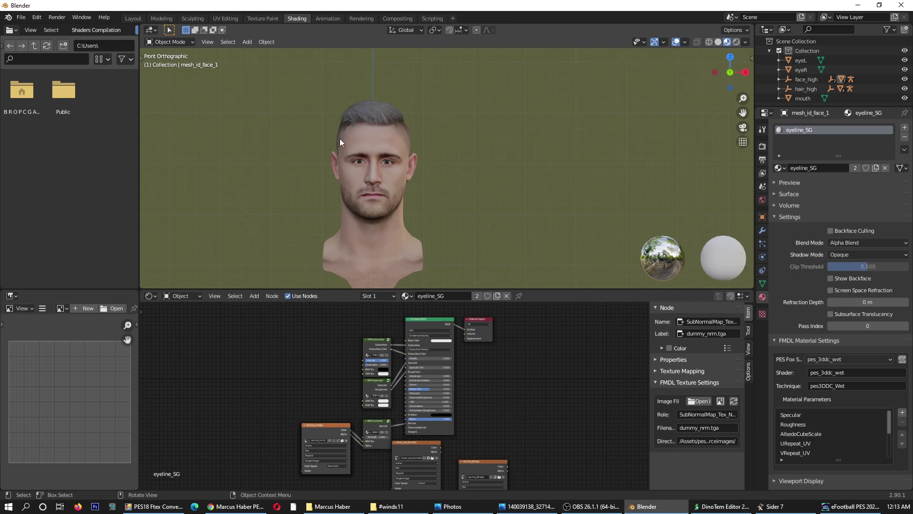
scroll(340, 139, "up", 2)
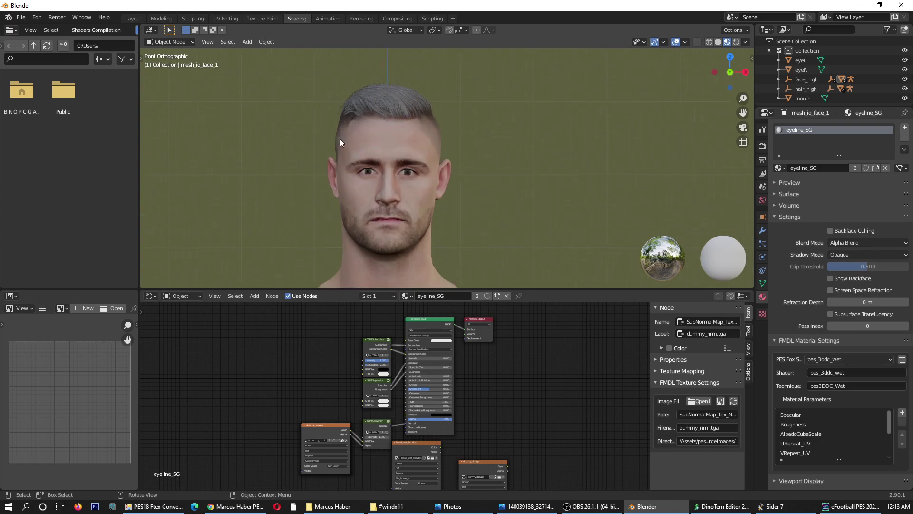
left_click(744, 43)
left_click(733, 126)
left_click(666, 161)
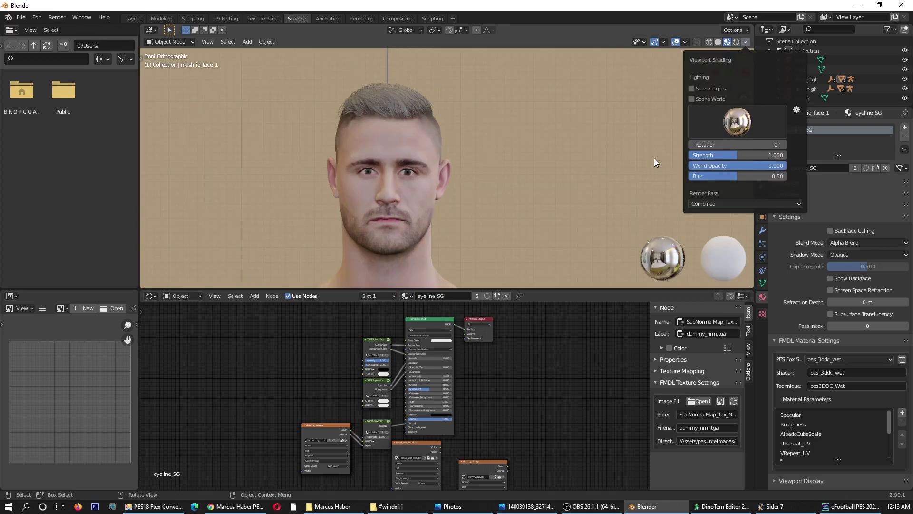
scroll(486, 135, "down", 1)
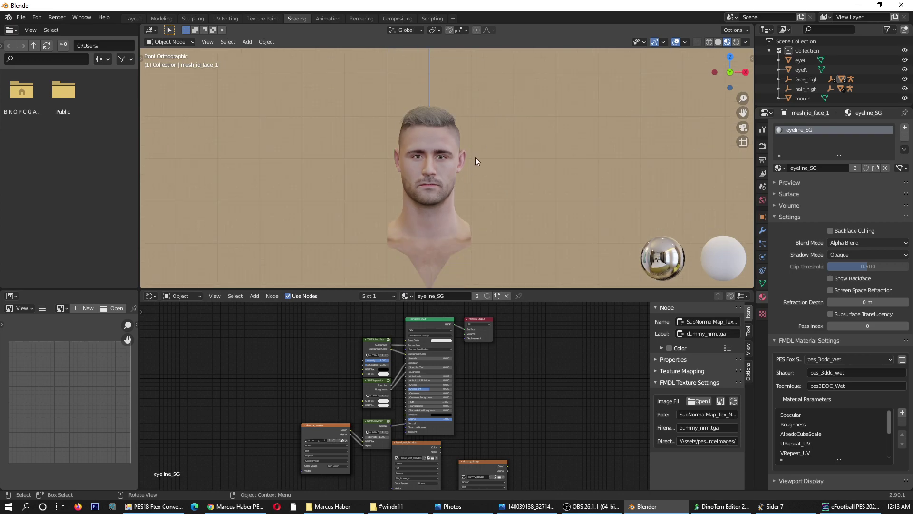
scroll(541, 143, "up", 1)
scroll(484, 163, "up", 1)
scroll(484, 163, "down", 1)
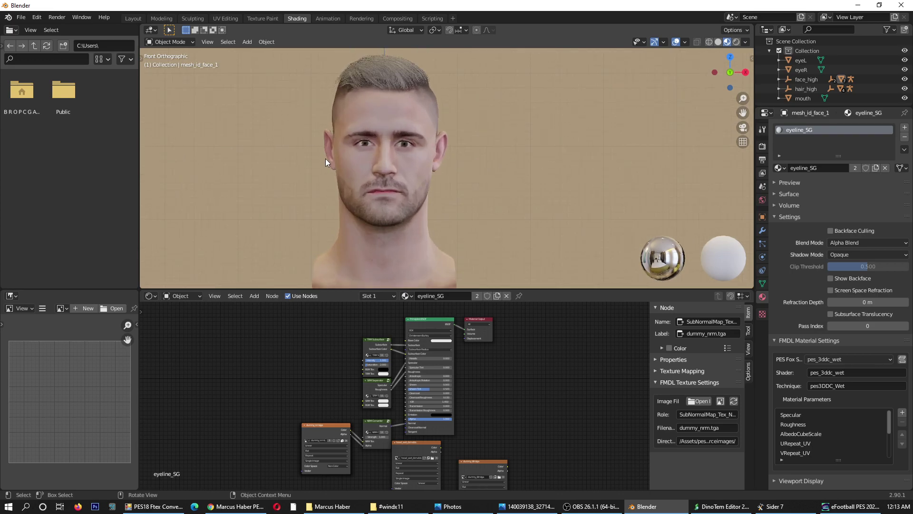
scroll(326, 159, "up", 2)
scroll(284, 164, "down", 1)
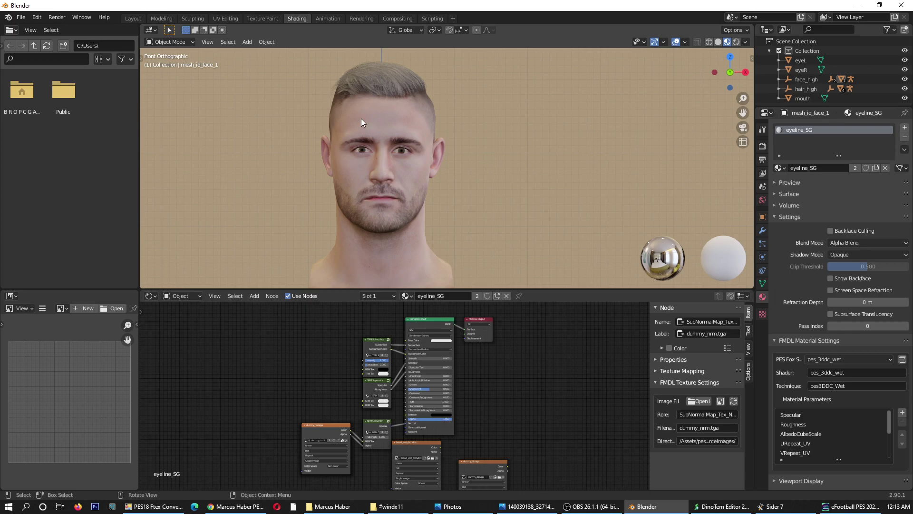
Enlarge the 3D view and orbit the head with numpad from front to left and three-quarter views.
key("KP_6")
key("KP_6")
key("KP_6")
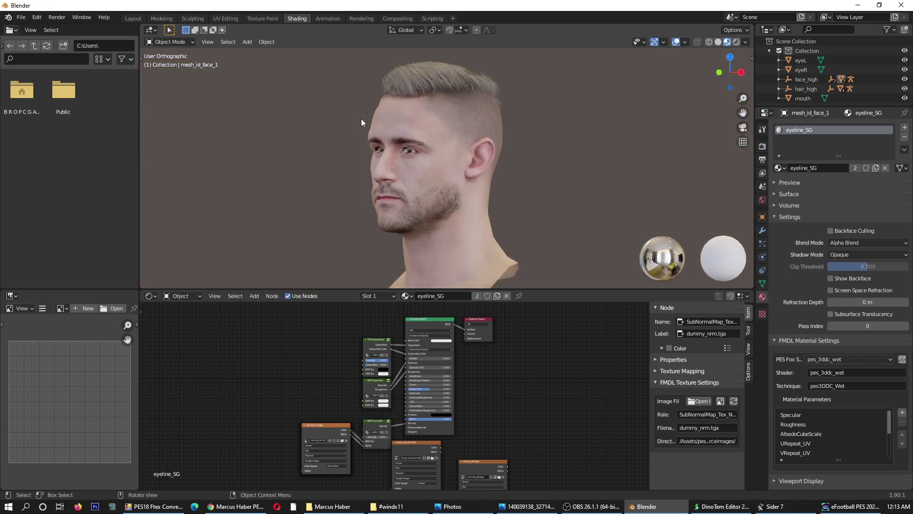
key("KP_4")
key("KP_4")
key("KP_4")
key("KP_4")
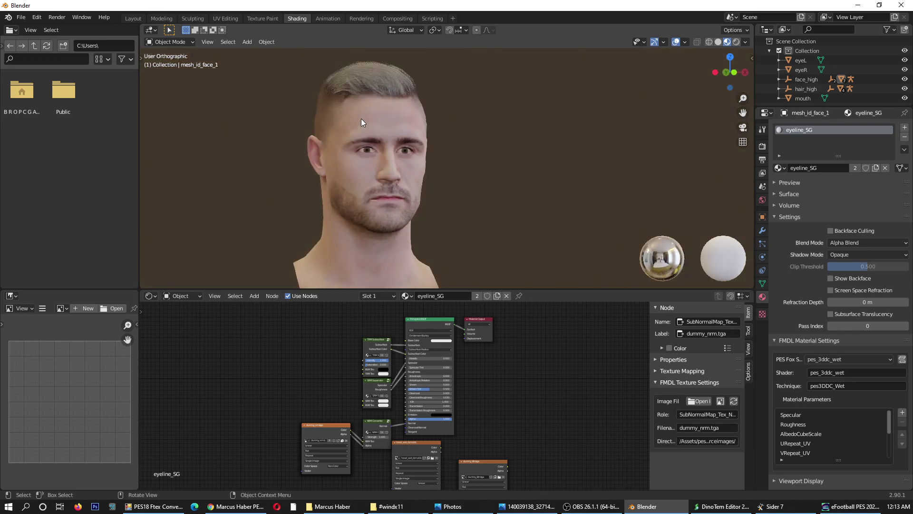
key("KP_4")
key("KP_4")
key("KP_4")
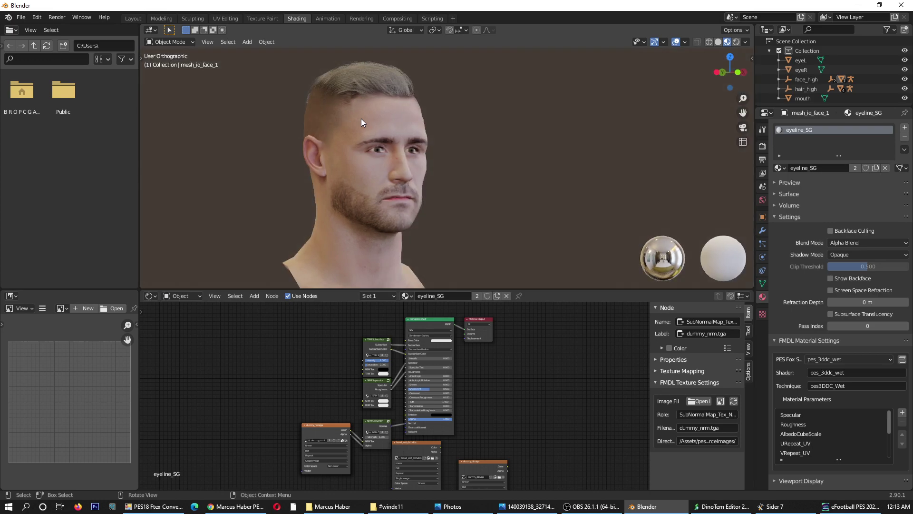
scroll(288, 126, "up", 2)
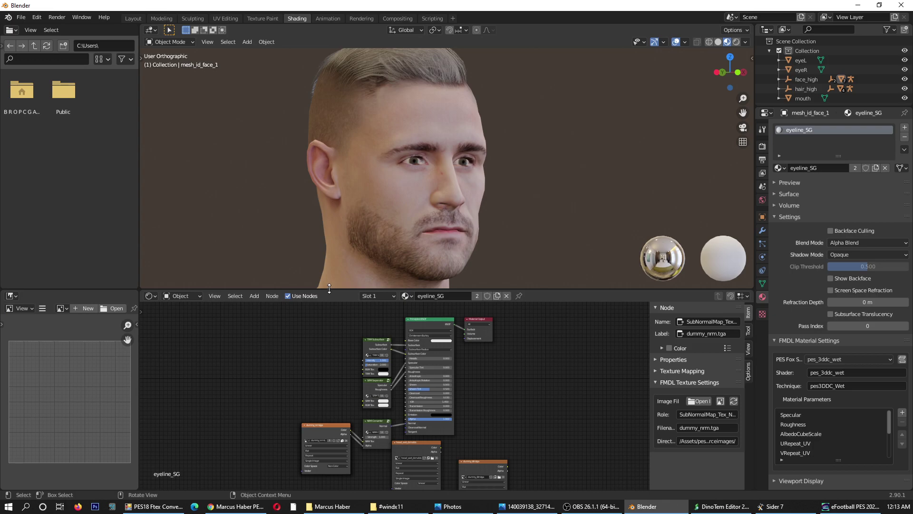
left_click_drag(329, 289, 331, 424)
scroll(343, 261, "up", 1)
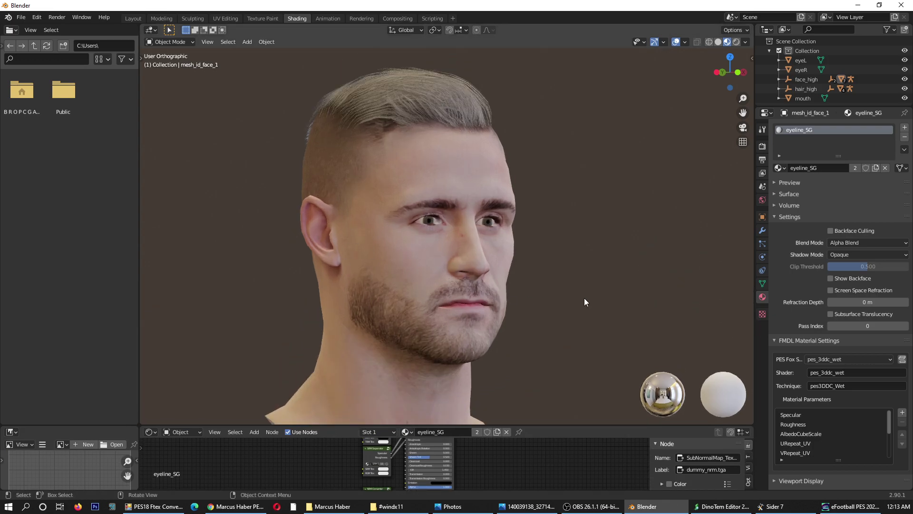
key("KP_1")
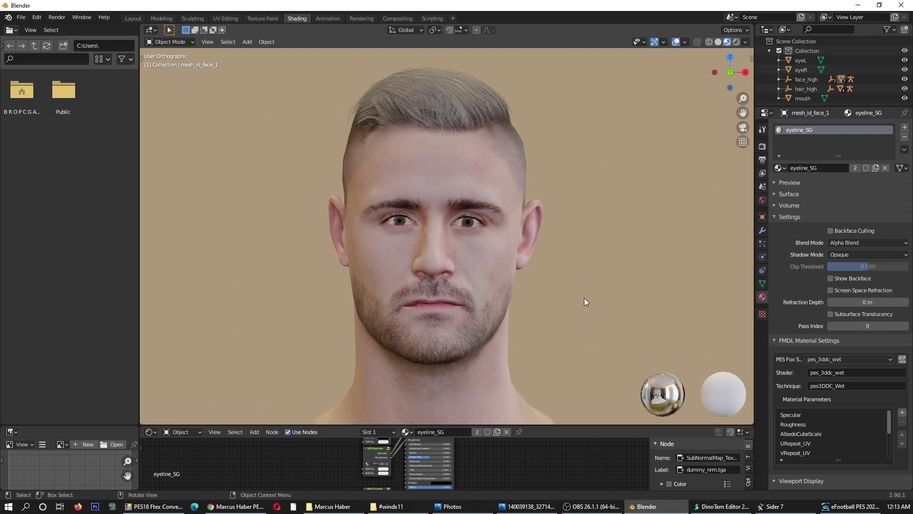
key("KP_6")
key("KP_6")
key("KP_6")
key("KP_6")
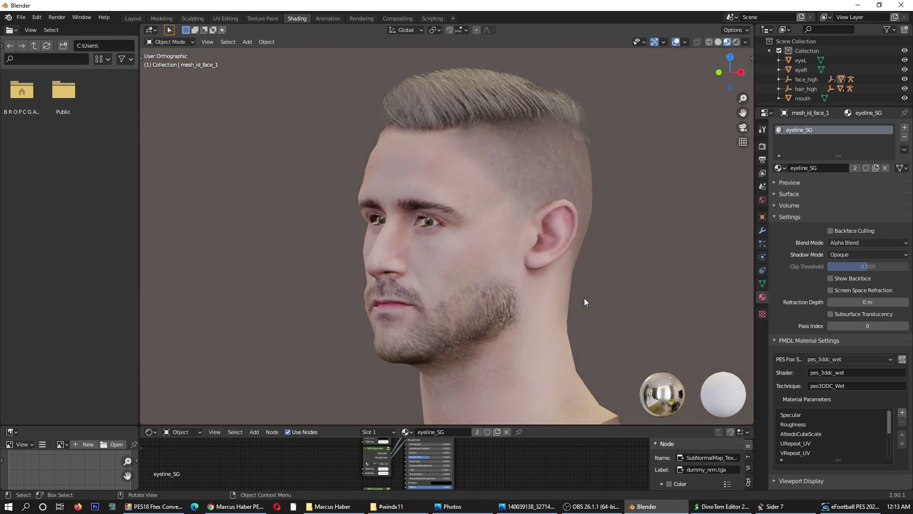
key("KP_6")
key("KP_6")
key("KP_6")
key("KP_6")
key("KP_6")
key("KP_6")
key("KP_6")
key("KP_6")
key("KP_6")
key("KP_6")
key("KP_6")
key("KP_6")
key("KP_6")
key("KP_6")
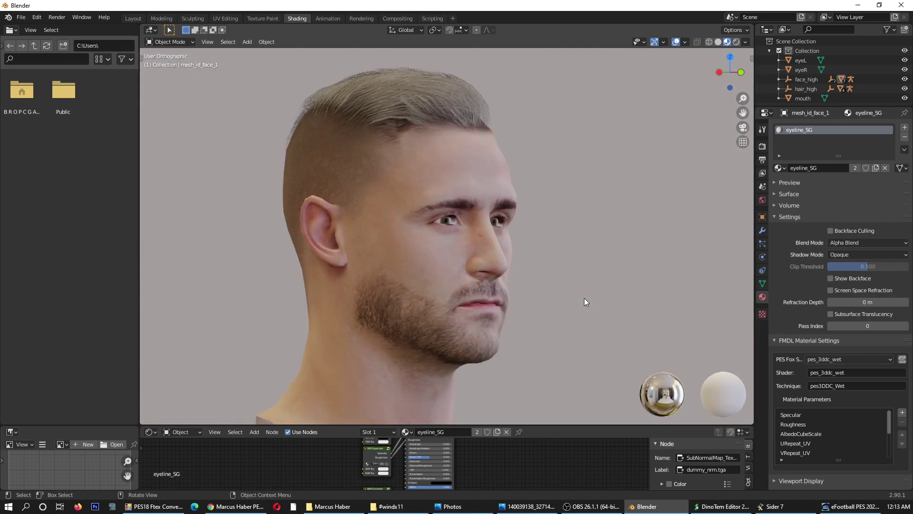
key("KP_6")
key("KP_6")
key("KP_6")
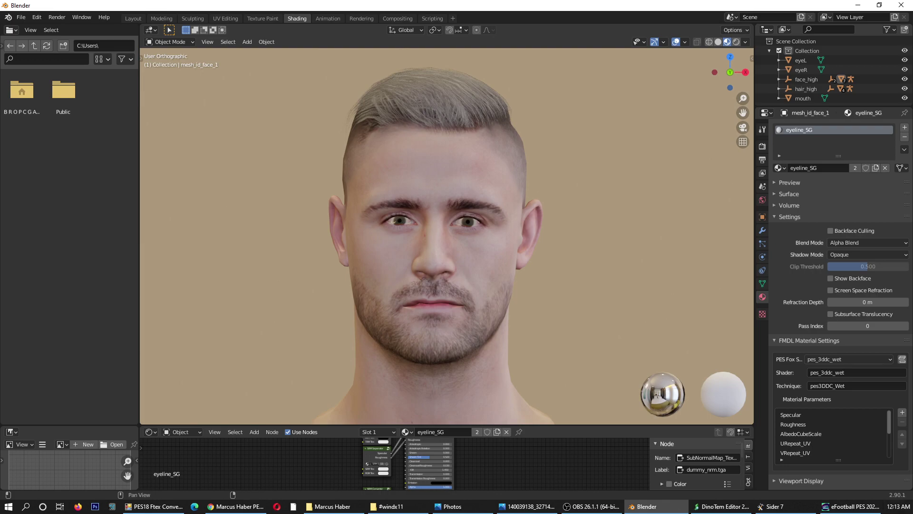
left_click(852, 506)
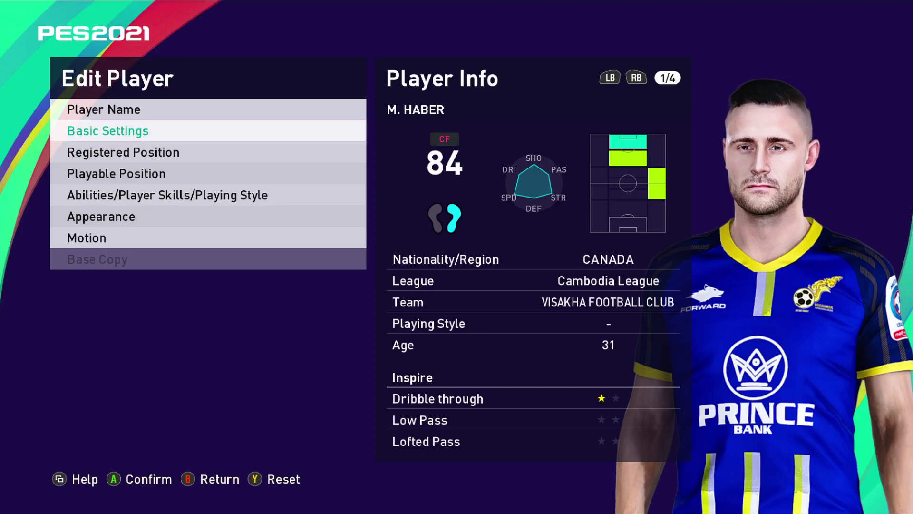
Inspect the player's in-game face in Basic Settings, then back out to the Players menu.
key("Return")
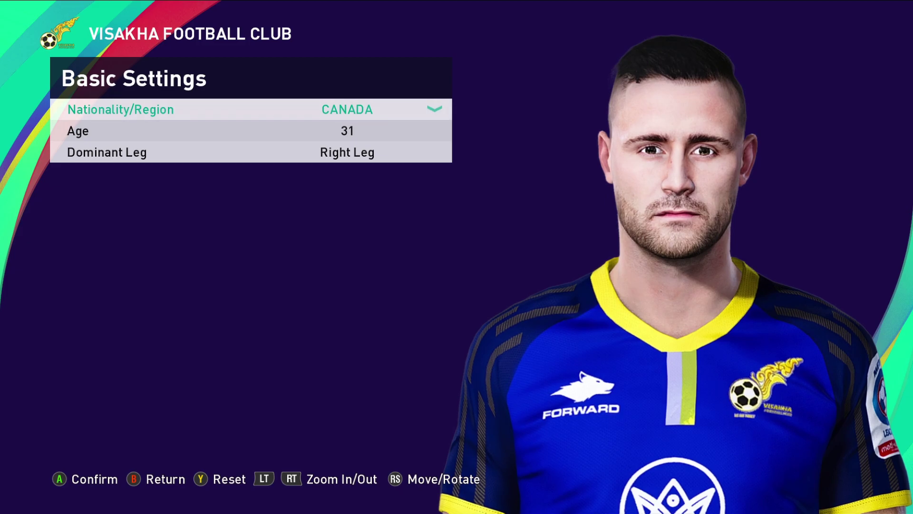
key("Escape")
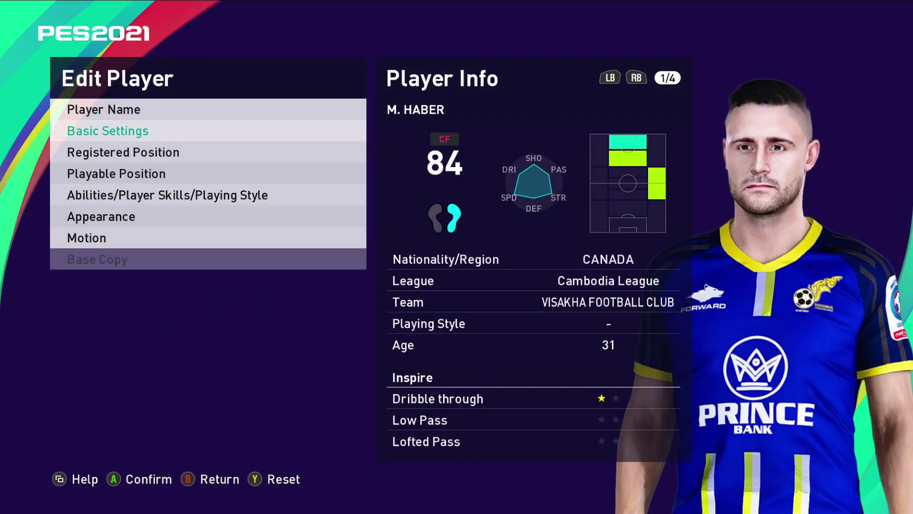
key("Escape")
key("Escape")
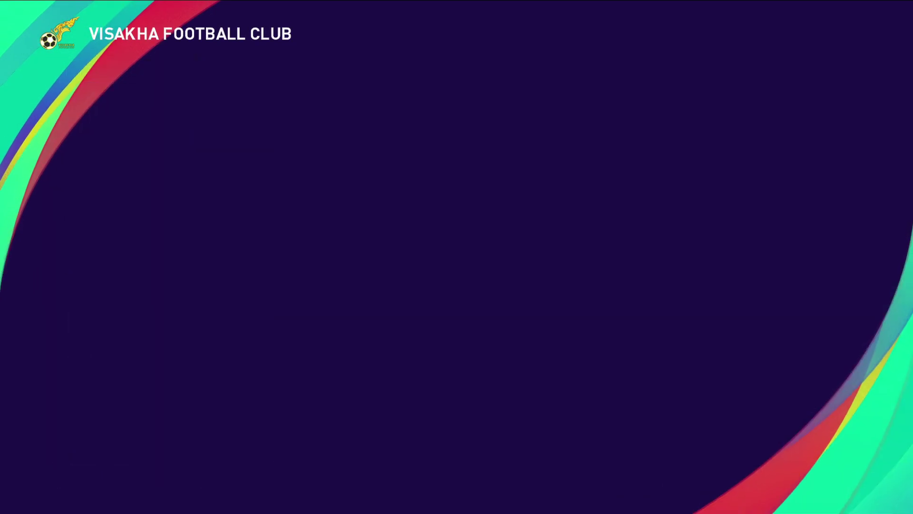
key("Escape")
key("Escape")
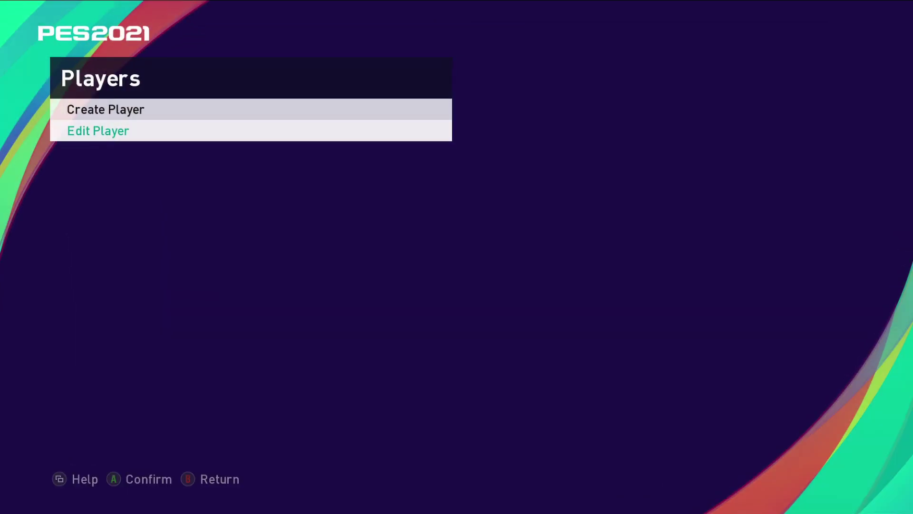
key("Escape")
key("Escape")
key("Escape")
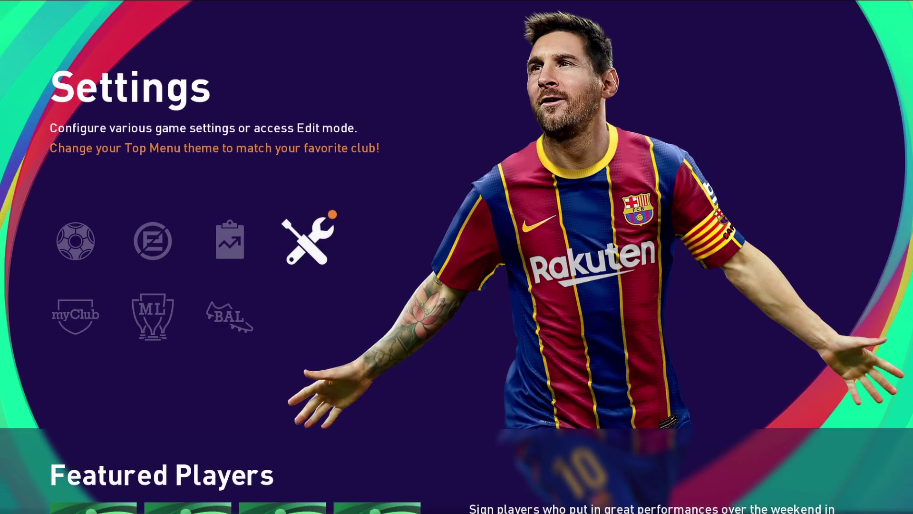
Start a Local Match, clearing the online notice and region confirmation prompts.
key("Left")
key("Left")
key("Left")
key("Return")
key("Return")
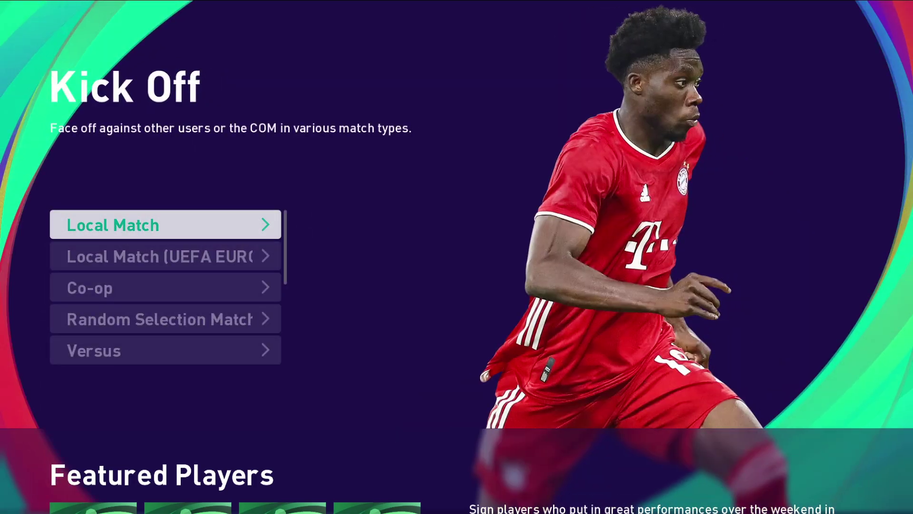
key("Return")
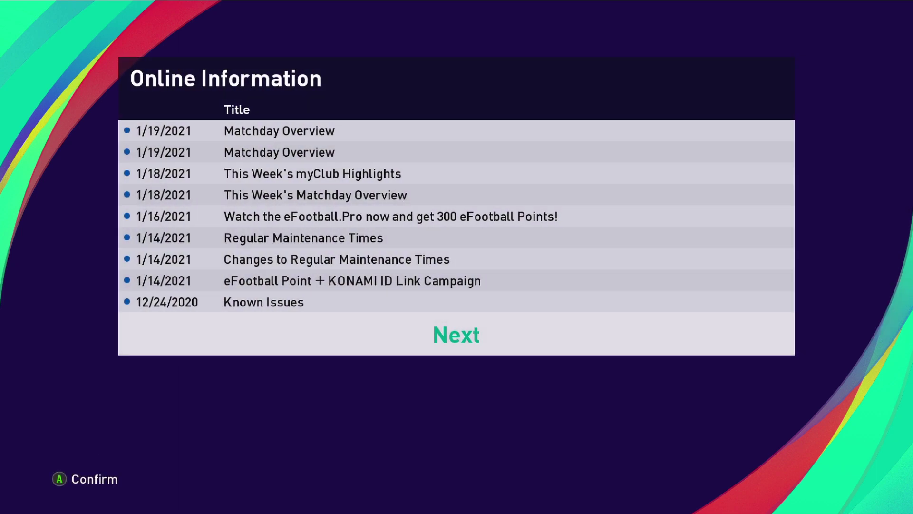
key("Return")
key("Return")
key("Return")
key("Right")
key("Return")
key("Down")
key("Down")
key("Down")
key("Return")
key("Return")
key("Return")
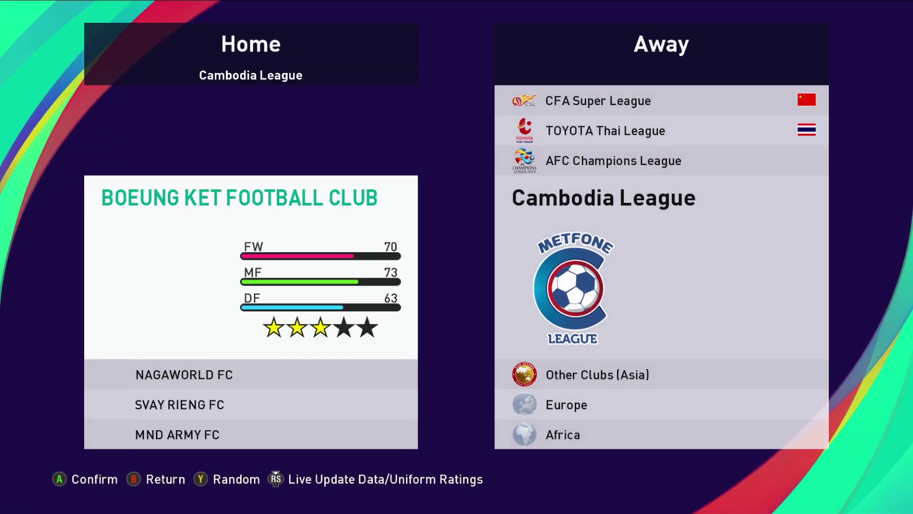
Pick Visakha Football Club as home and MND Army FC as away team.
key("Down")
key("Down")
key("Down")
key("Down")
key("Down")
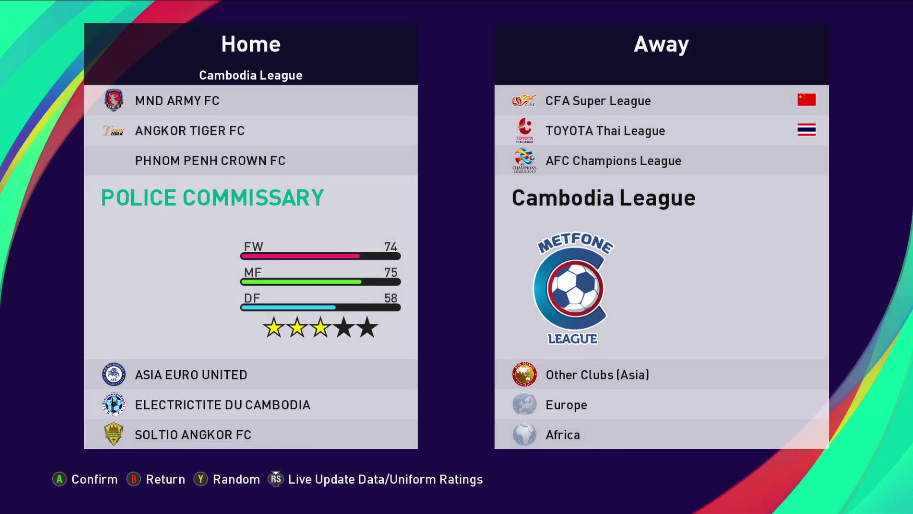
key("Down")
key("Down")
key("Down")
key("Down")
key("Up")
key("Return")
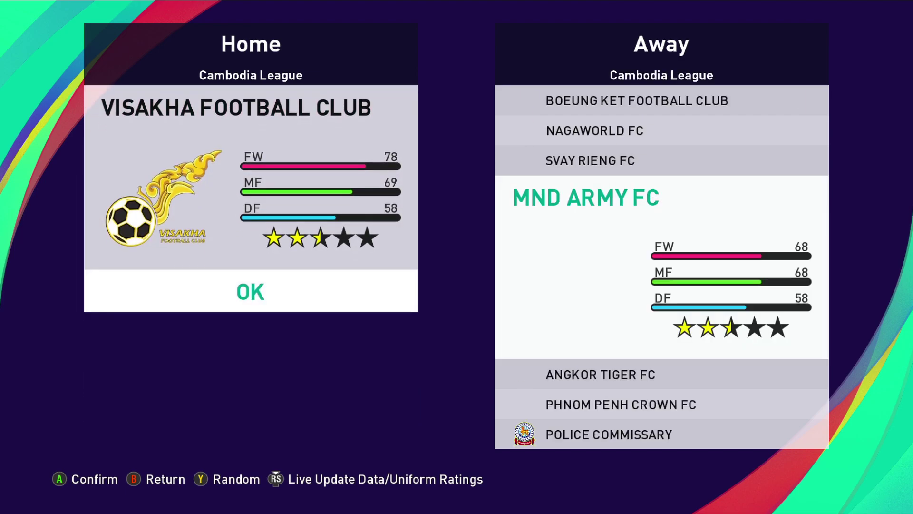
key("Return")
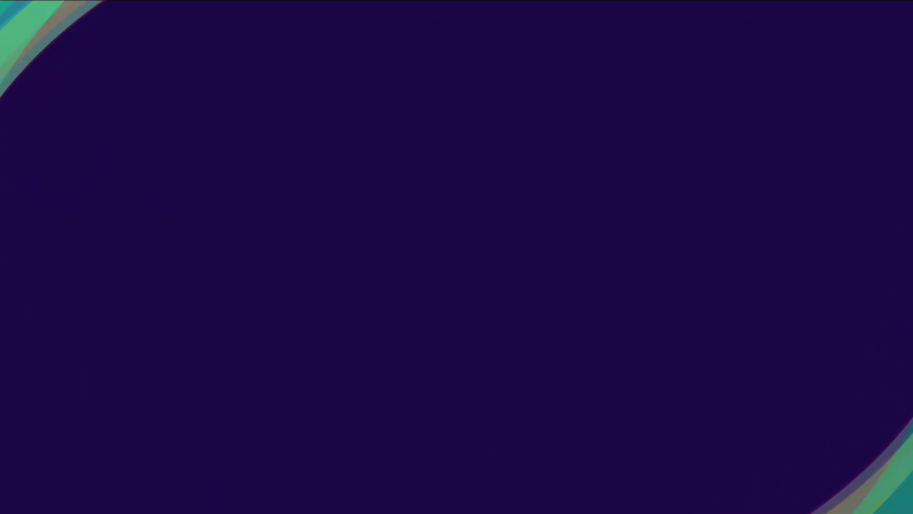
key("Right")
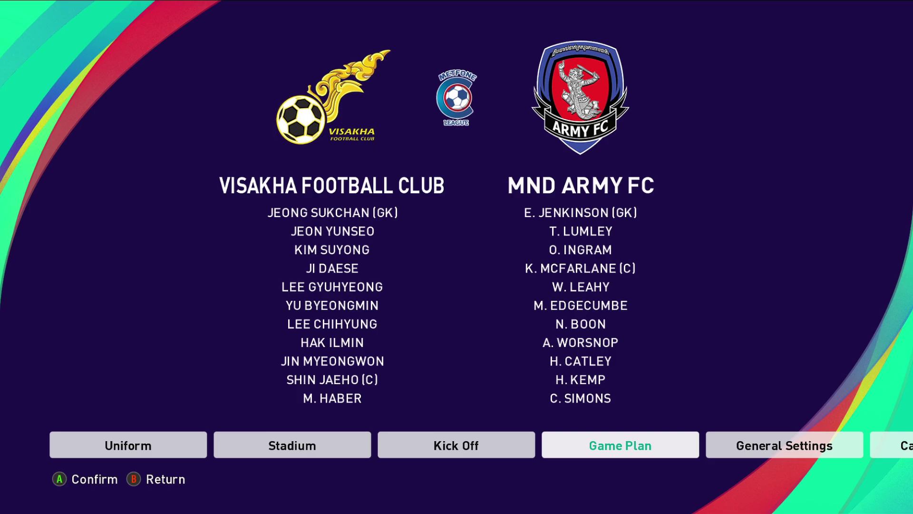
Select the edited player on Visakha's Game Plan team sheet as captain.
key("Return")
key("Return")
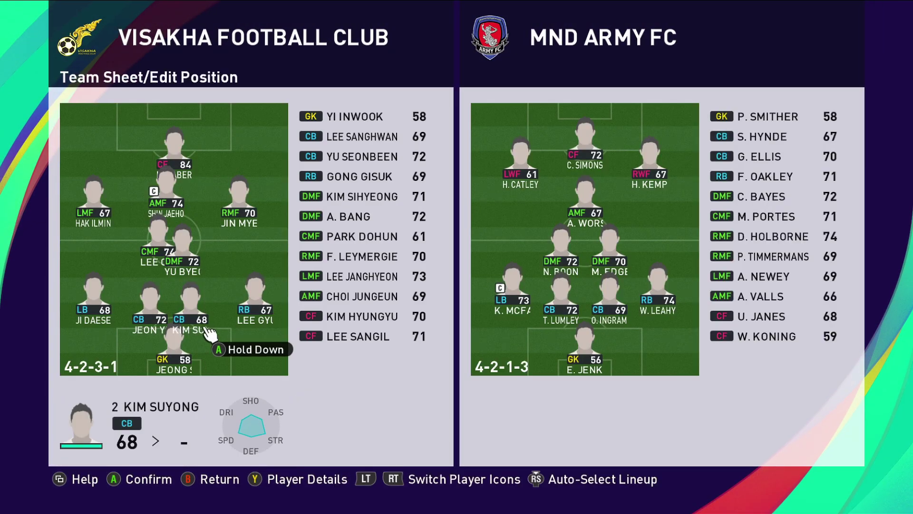
key("Up")
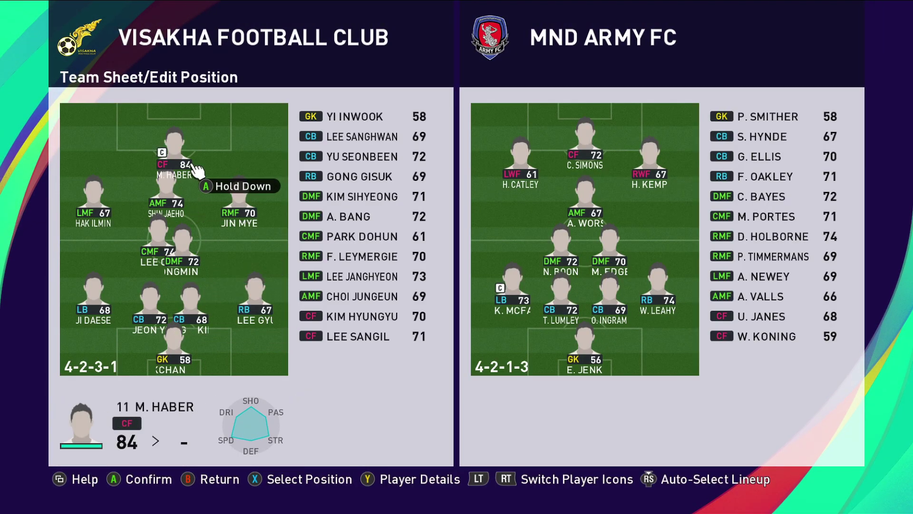
key("Escape")
key("Escape")
key("Right")
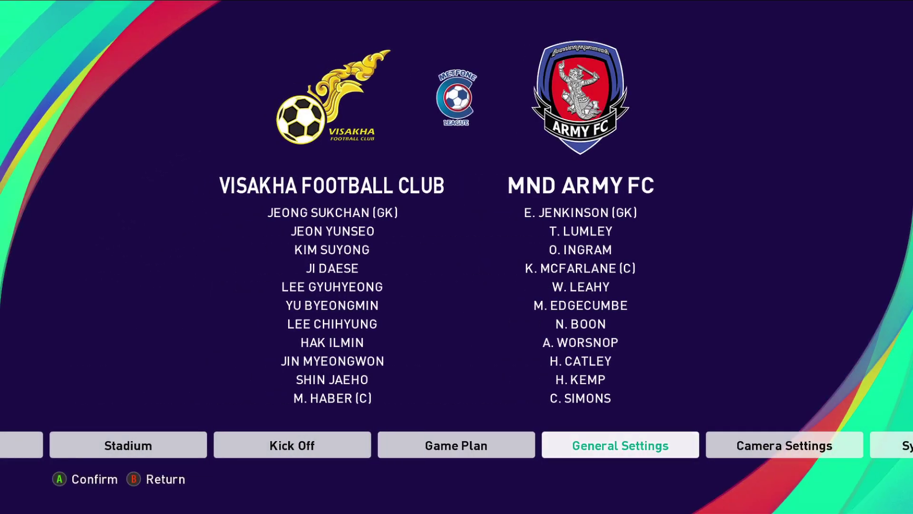
key("Right")
key("Right")
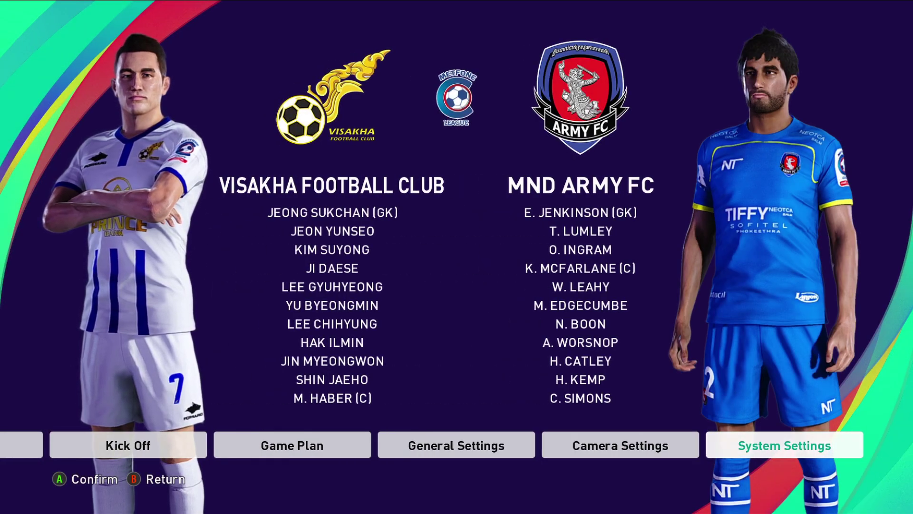
key("Left")
key("Left")
key("Left")
key("Left")
key("Left")
key("Left")
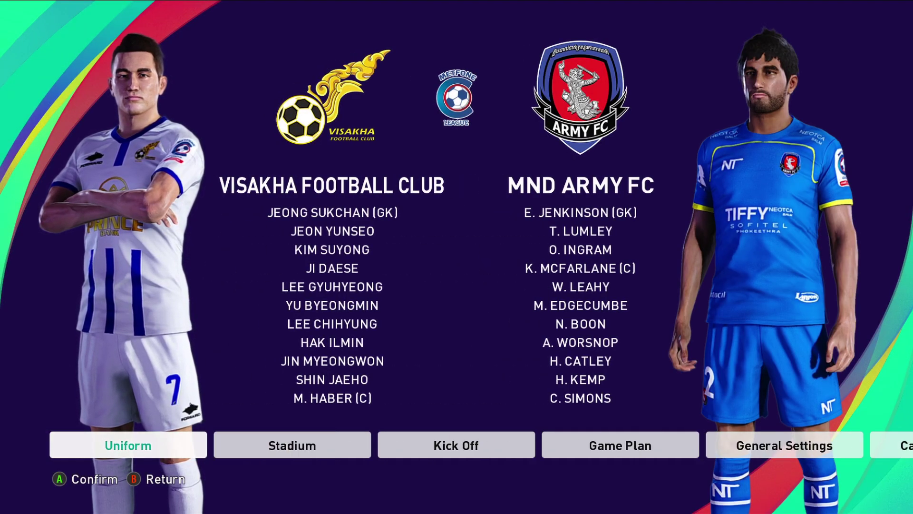
key("Right")
key("Right")
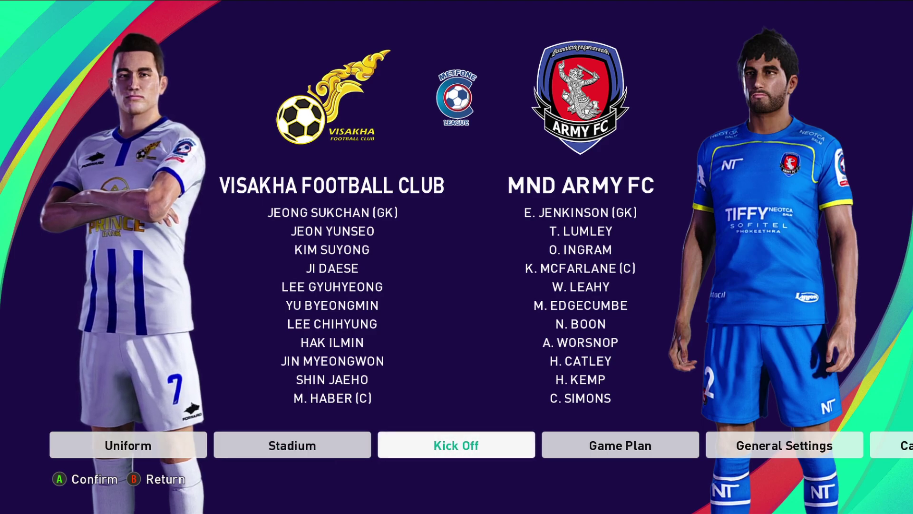
Put Visakha in blue, MND Army FC in red, choose a stadium manually and kick off.
key("Return")
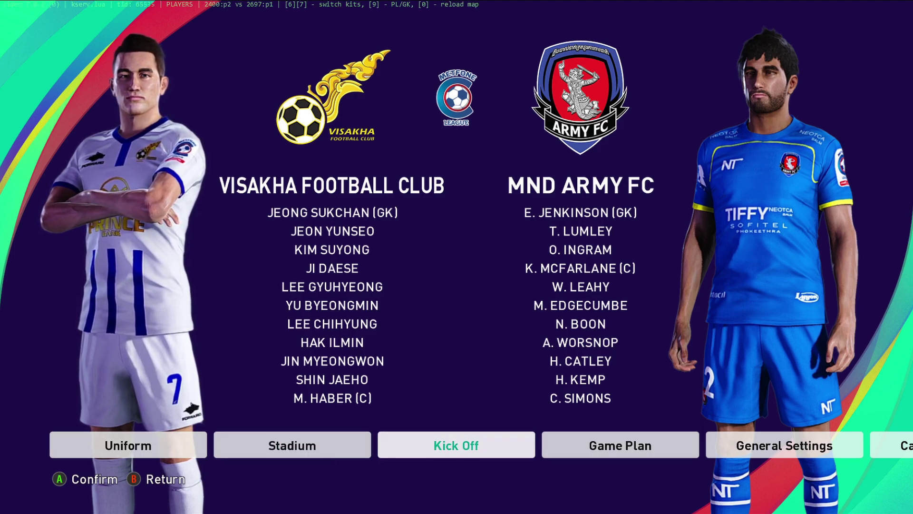
key("7")
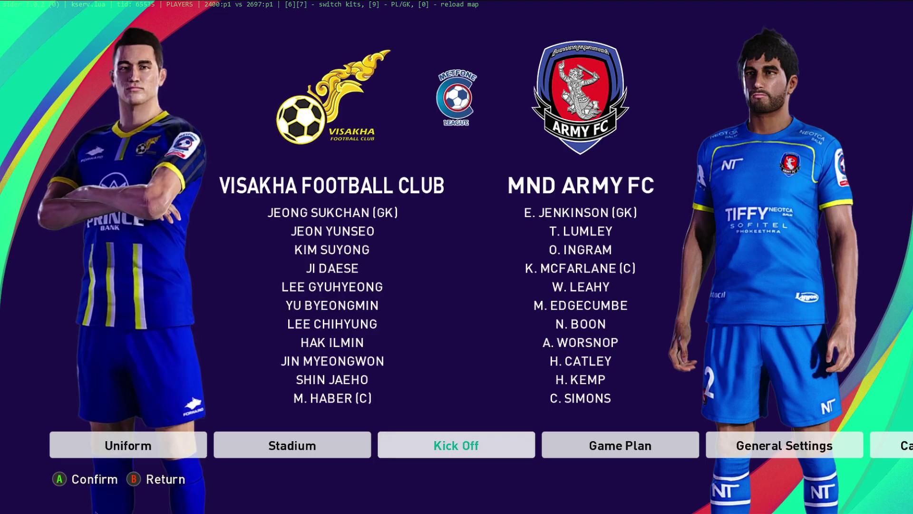
key("1")
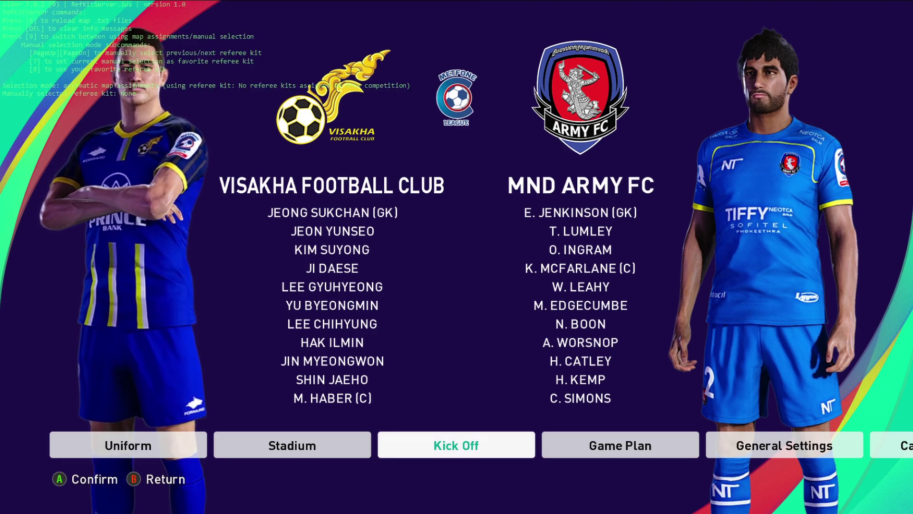
key("1")
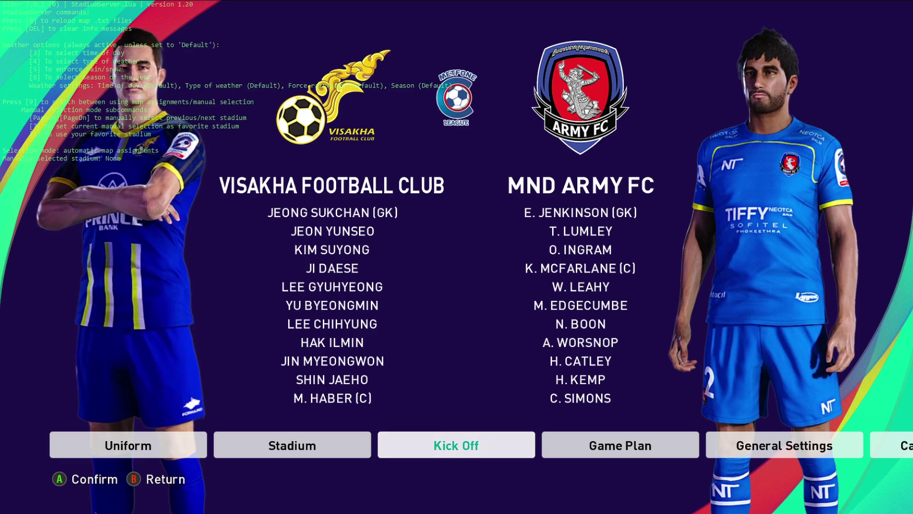
key("1")
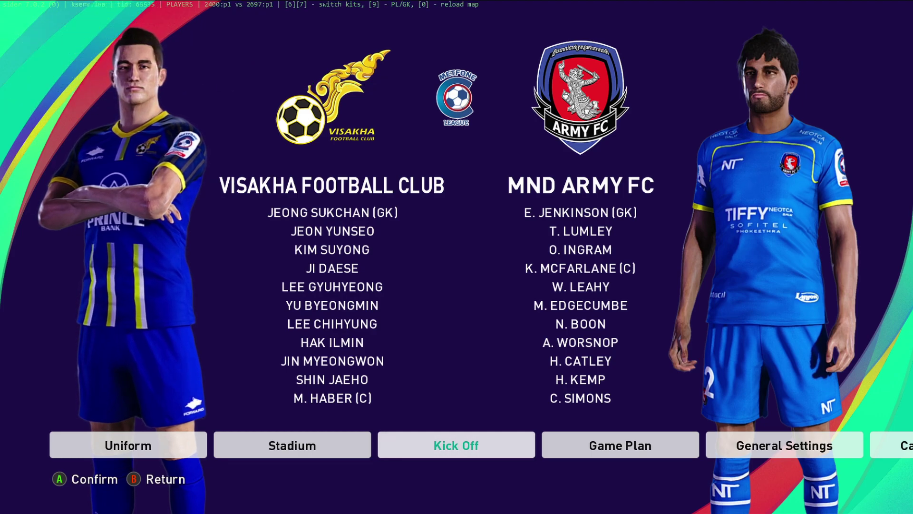
key("7")
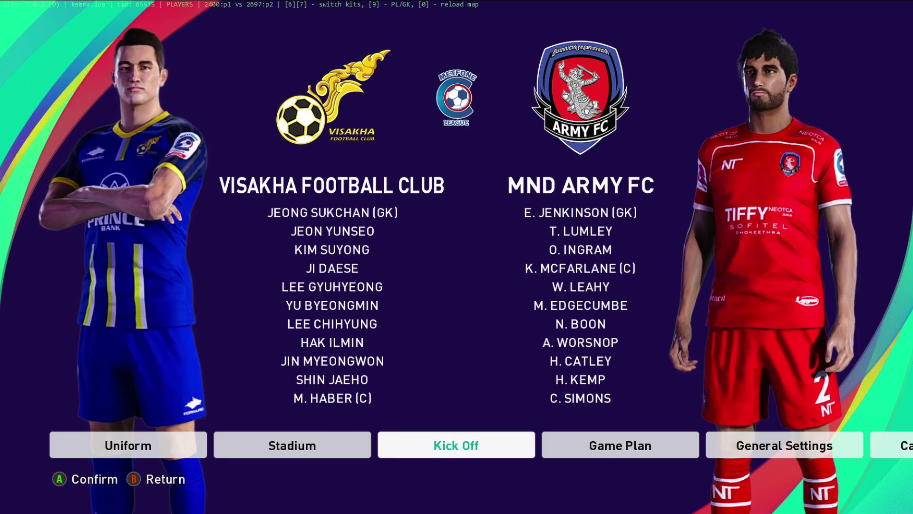
key("1")
key("1")
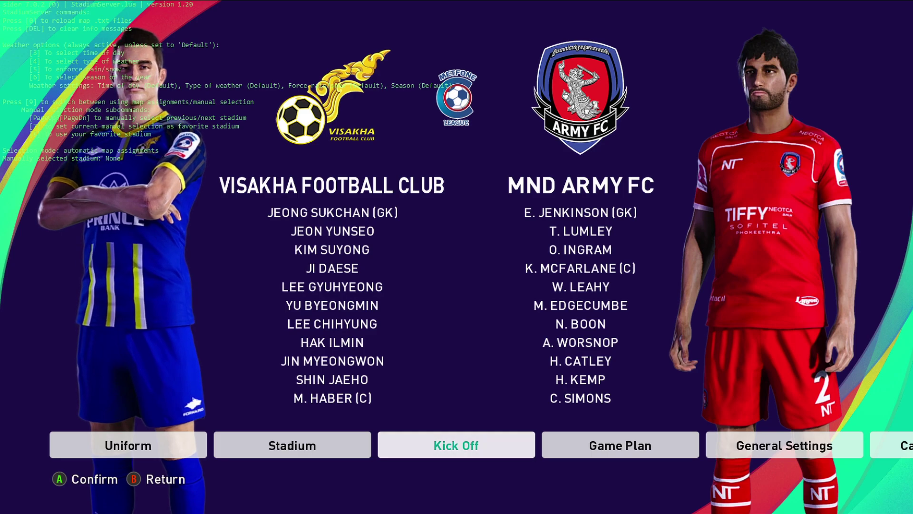
key("9")
key("Page_Down")
key("Page_Down")
key("Page_Down")
key("Page_Down")
key("Page_Down")
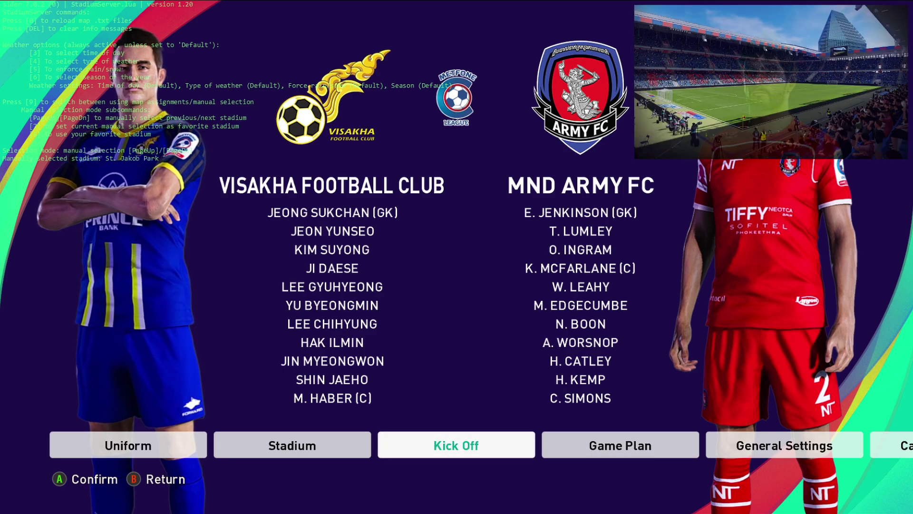
key("Page_Down")
key("Return")
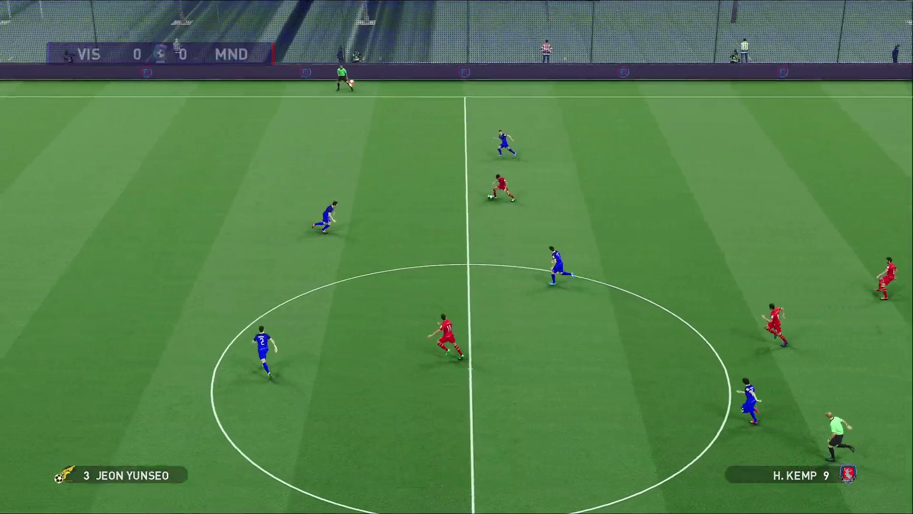
Pause the Visakha vs MND Army FC match and open its replay from the pause menu.
key("Escape")
key("Right")
key("Return")
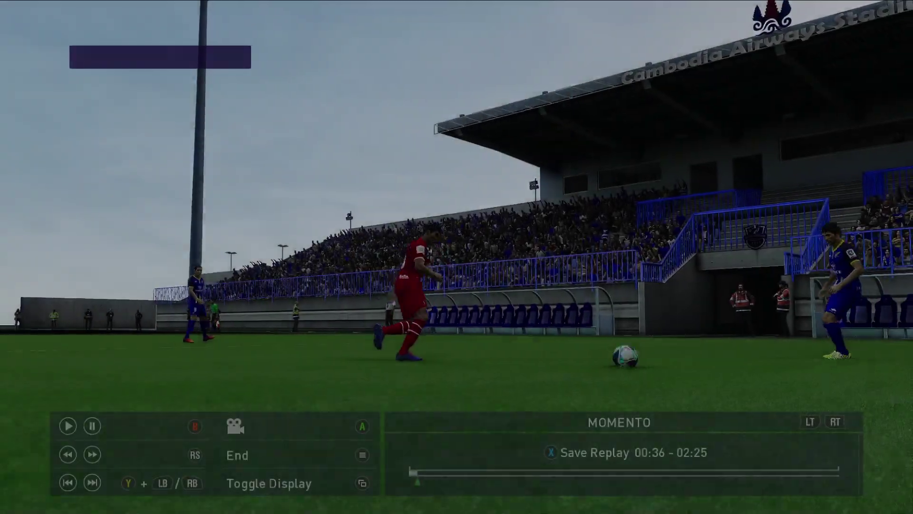